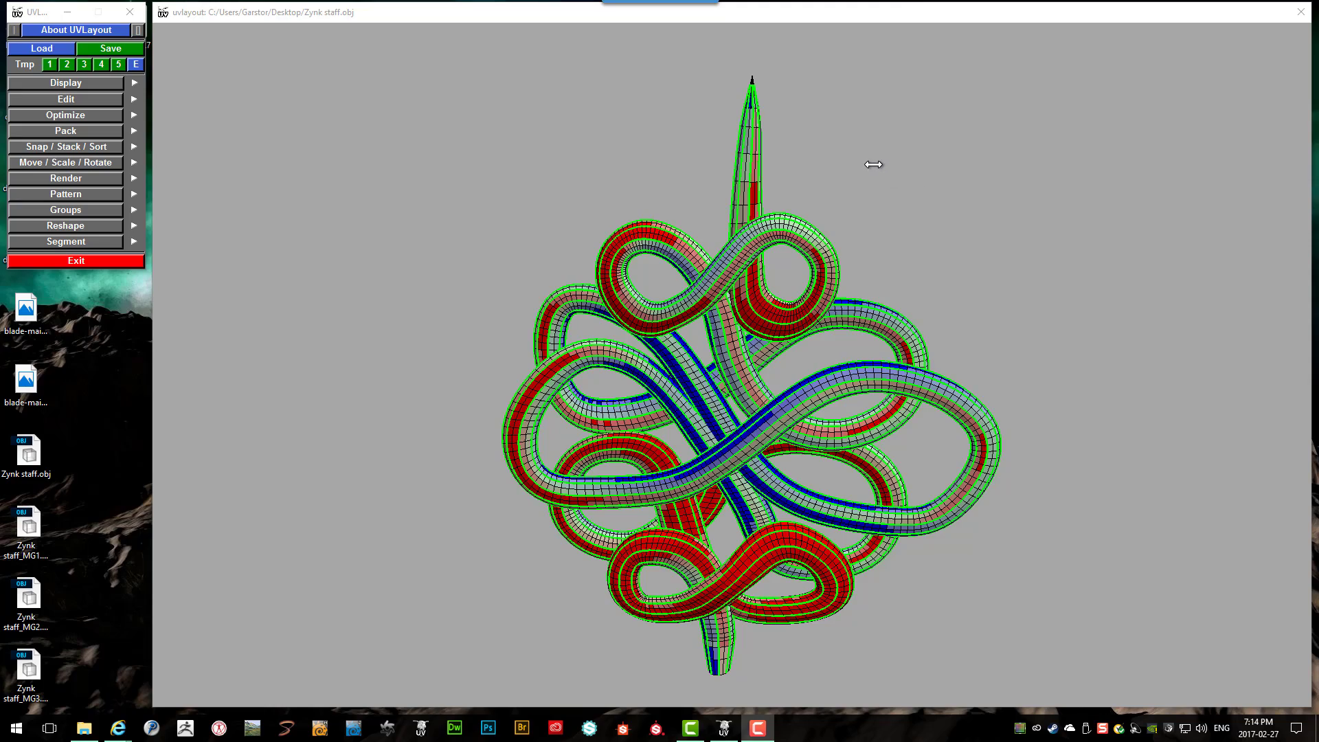
left_click_drag(892, 213, 893, 242)
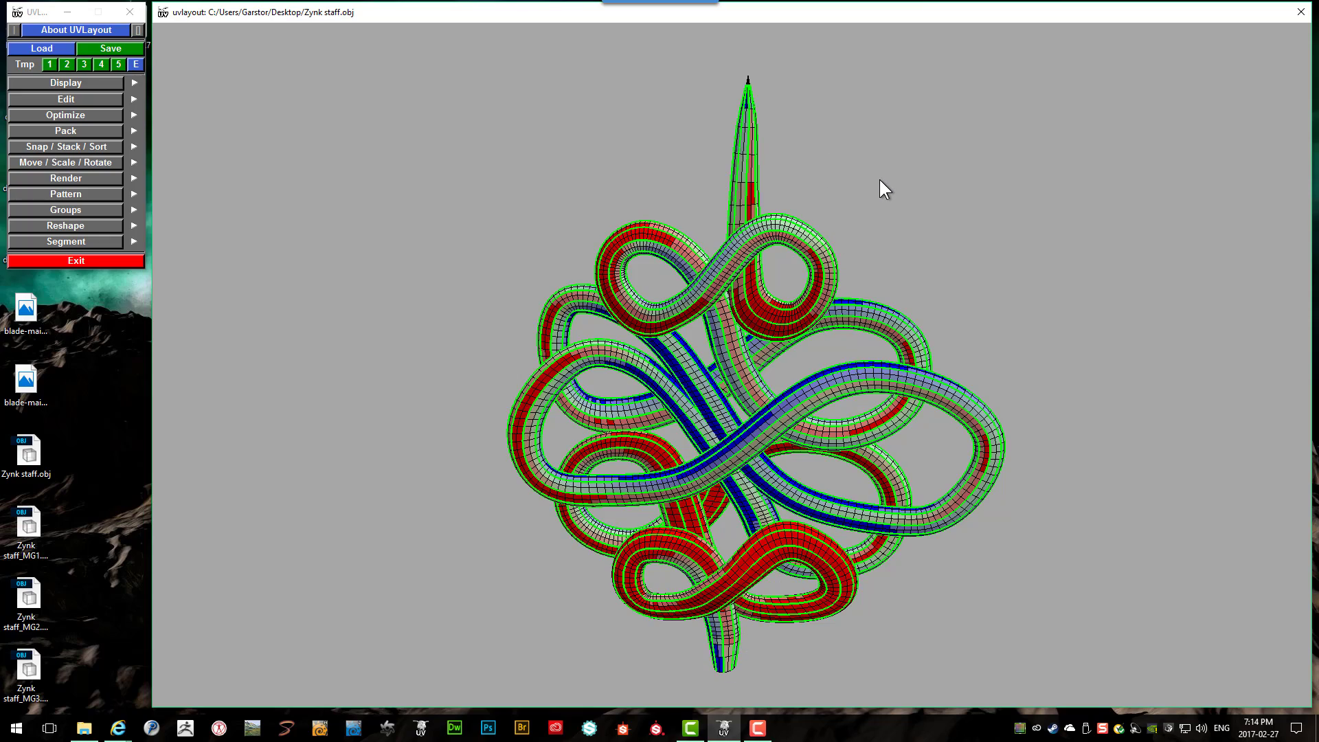
mouse_move(879, 186)
left_mouse_down()
mouse_move(871, 205)
mouse_move(902, 214)
mouse_move(972, 198)
mouse_move(714, 224)
mouse_move(815, 221)
mouse_move(849, 187)
mouse_move(896, 183)
left_mouse_up()
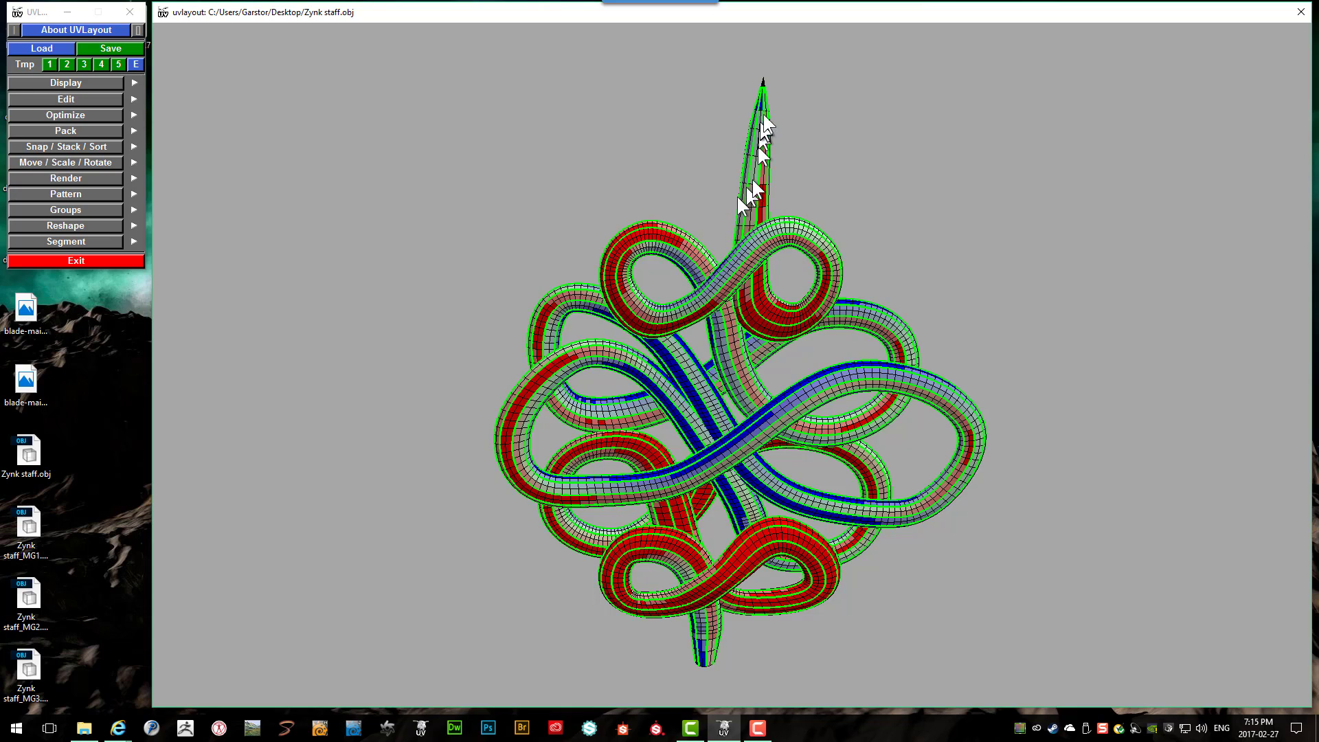
left_click_drag(927, 283, 906, 307)
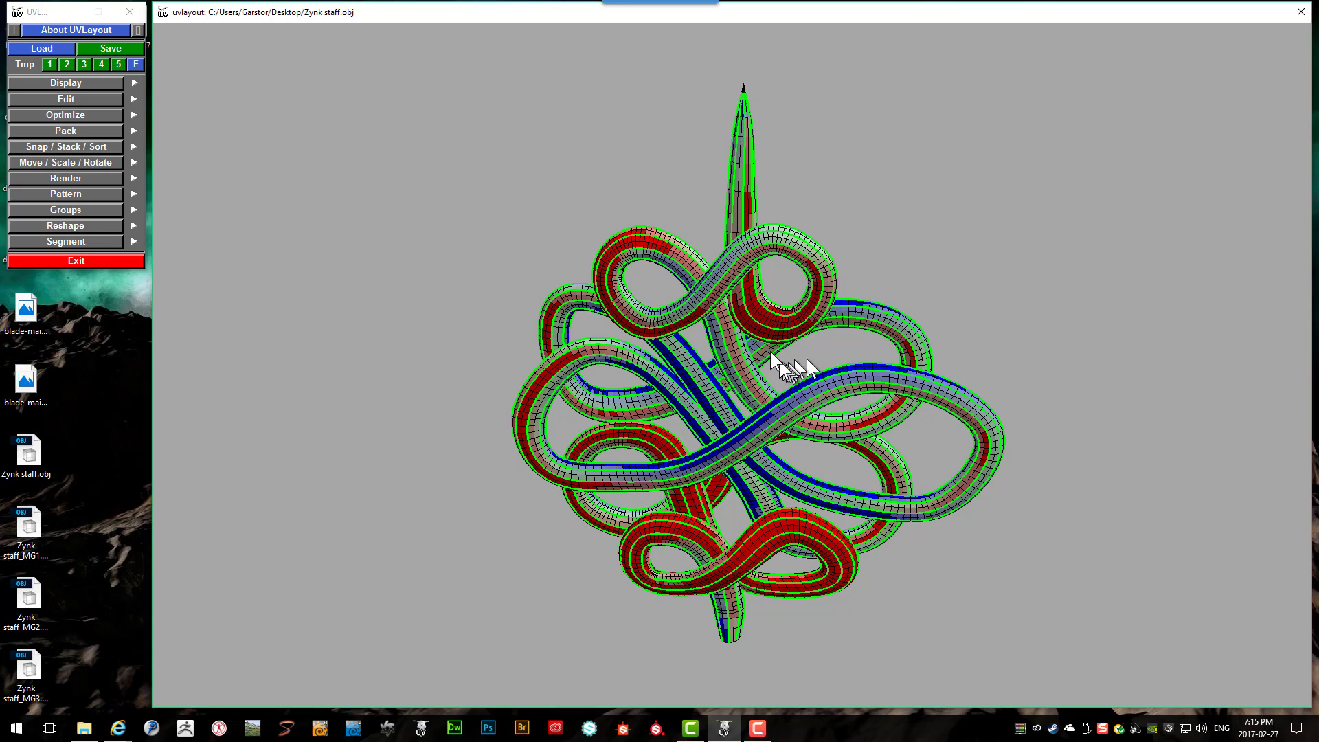
scroll(800, 276, "down", 2)
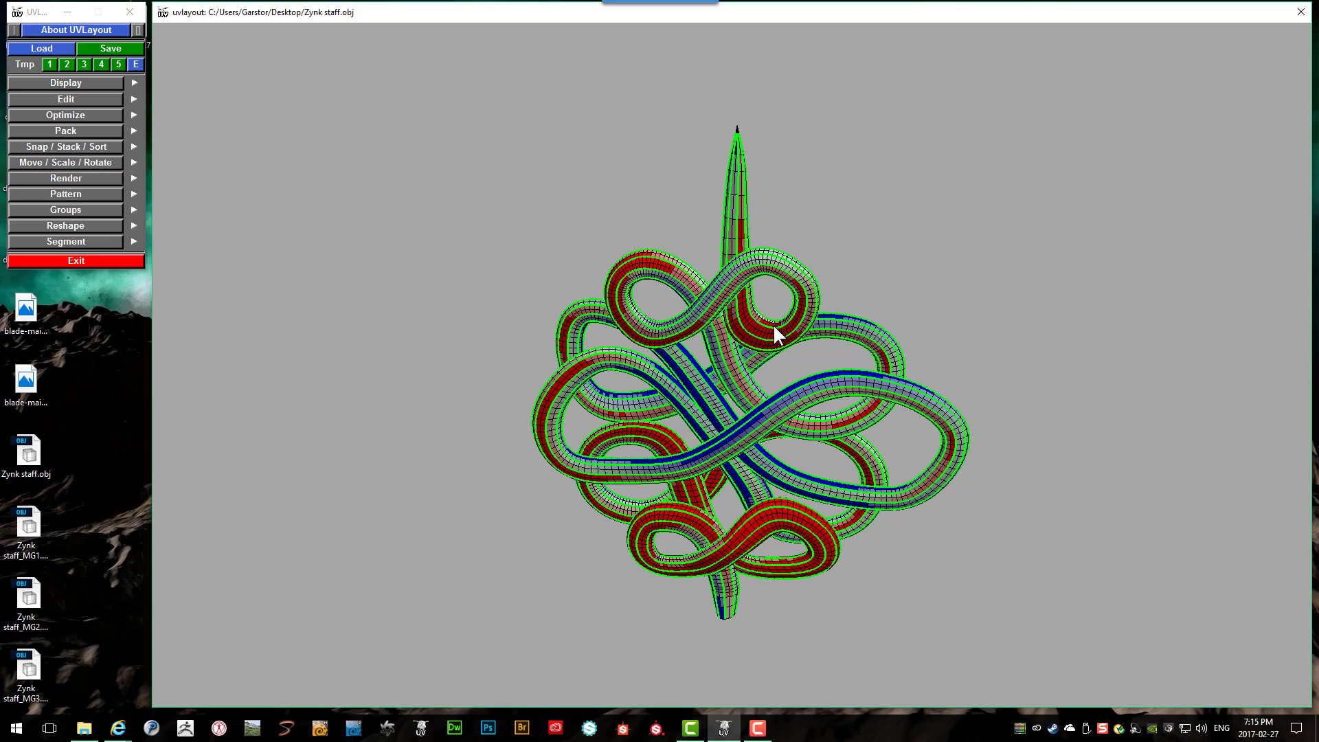
Step: Examine the staff's existing UV strips in the UV view, checking the stretching and compression colours up close
key("1")
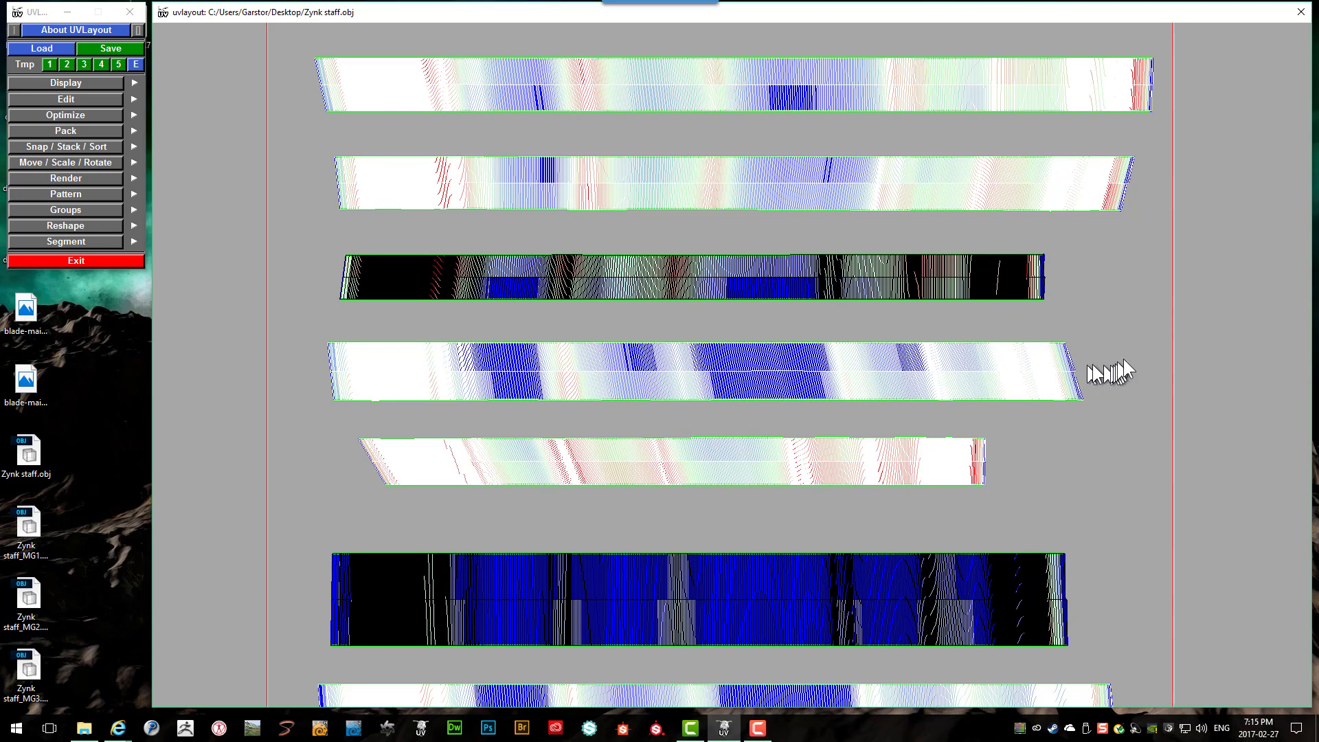
scroll(777, 82, "up", 4)
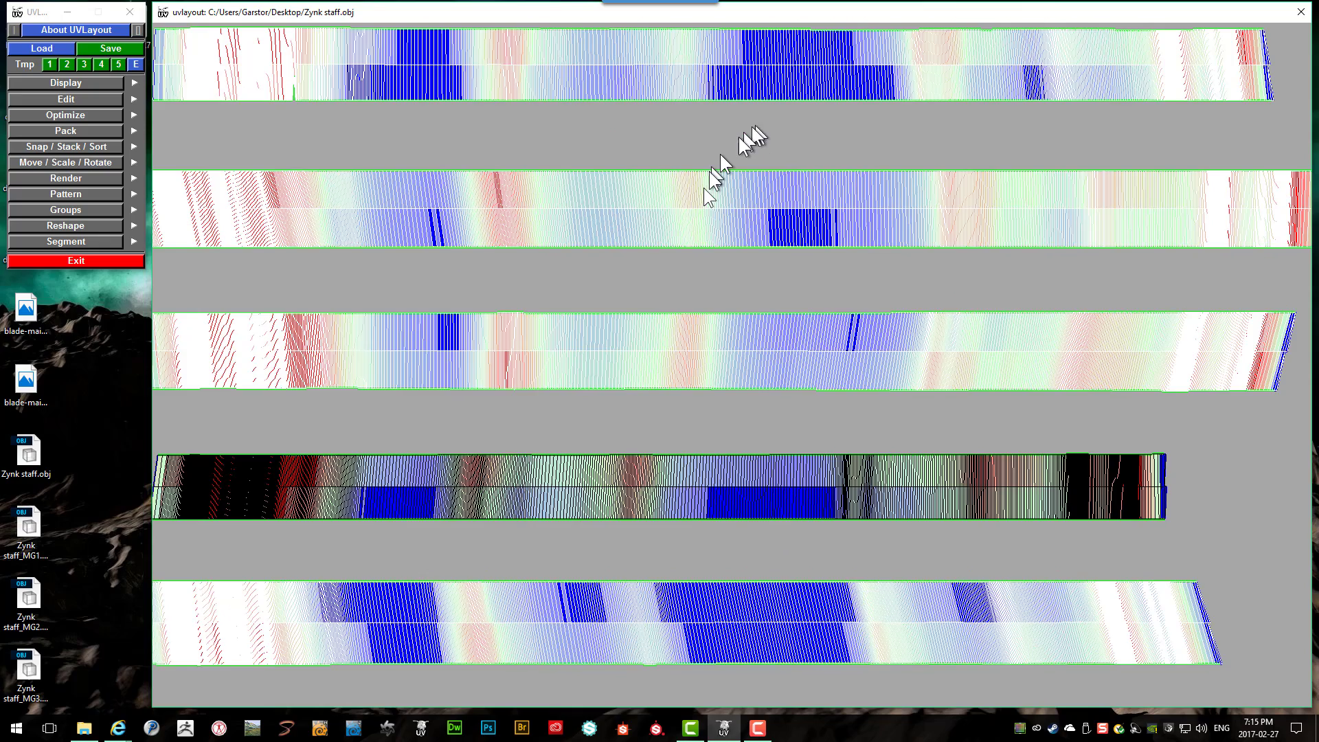
scroll(575, 220, "up", 2)
scroll(674, 271, "down", 4)
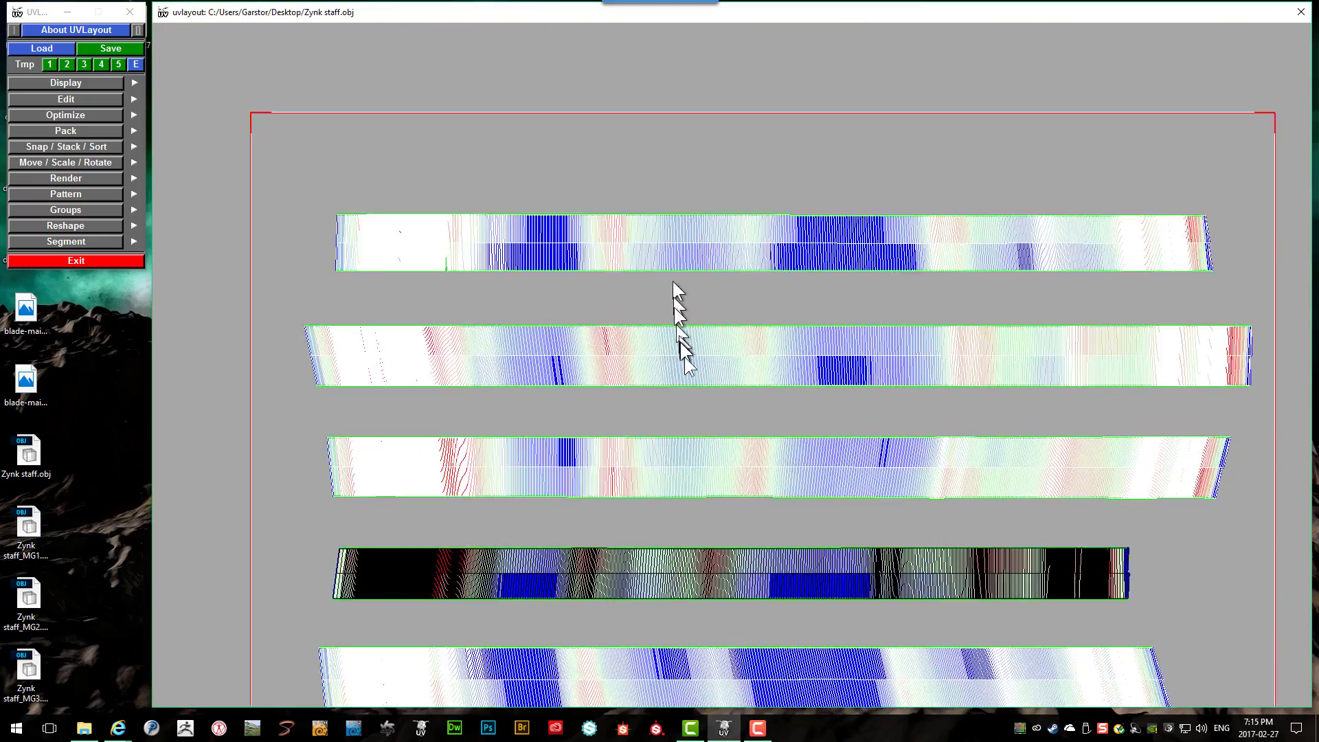
scroll(694, 399, "down", 2)
scroll(550, 536, "up", 5)
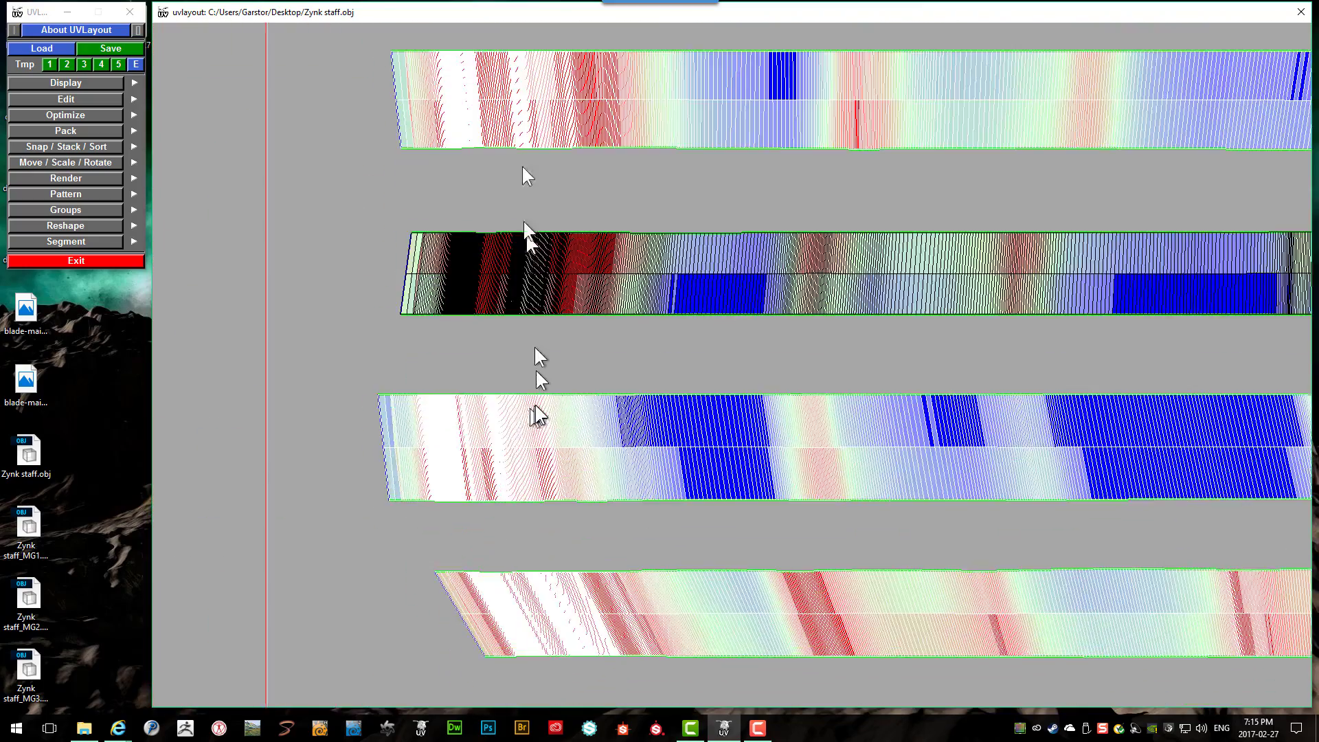
scroll(648, 353, "up", 3)
scroll(661, 270, "up", 1)
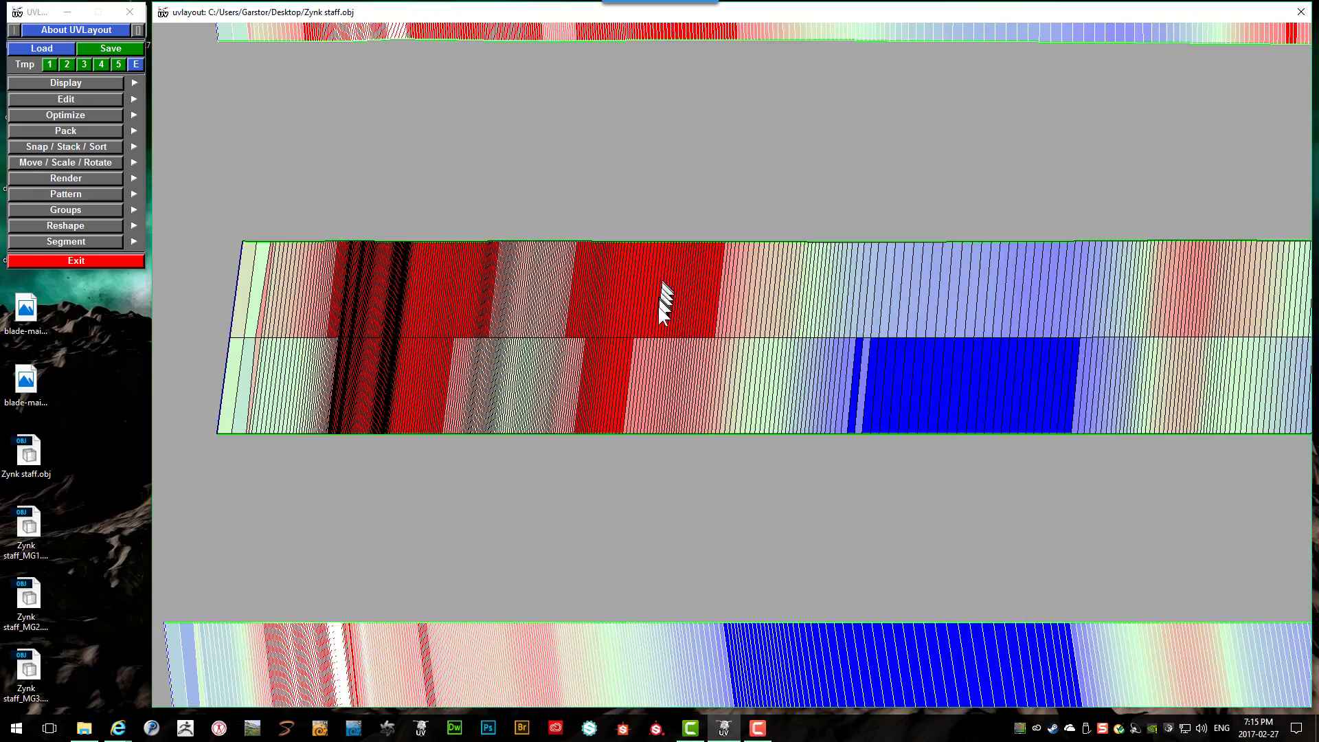
scroll(658, 307, "up", 1)
scroll(678, 333, "down", 3)
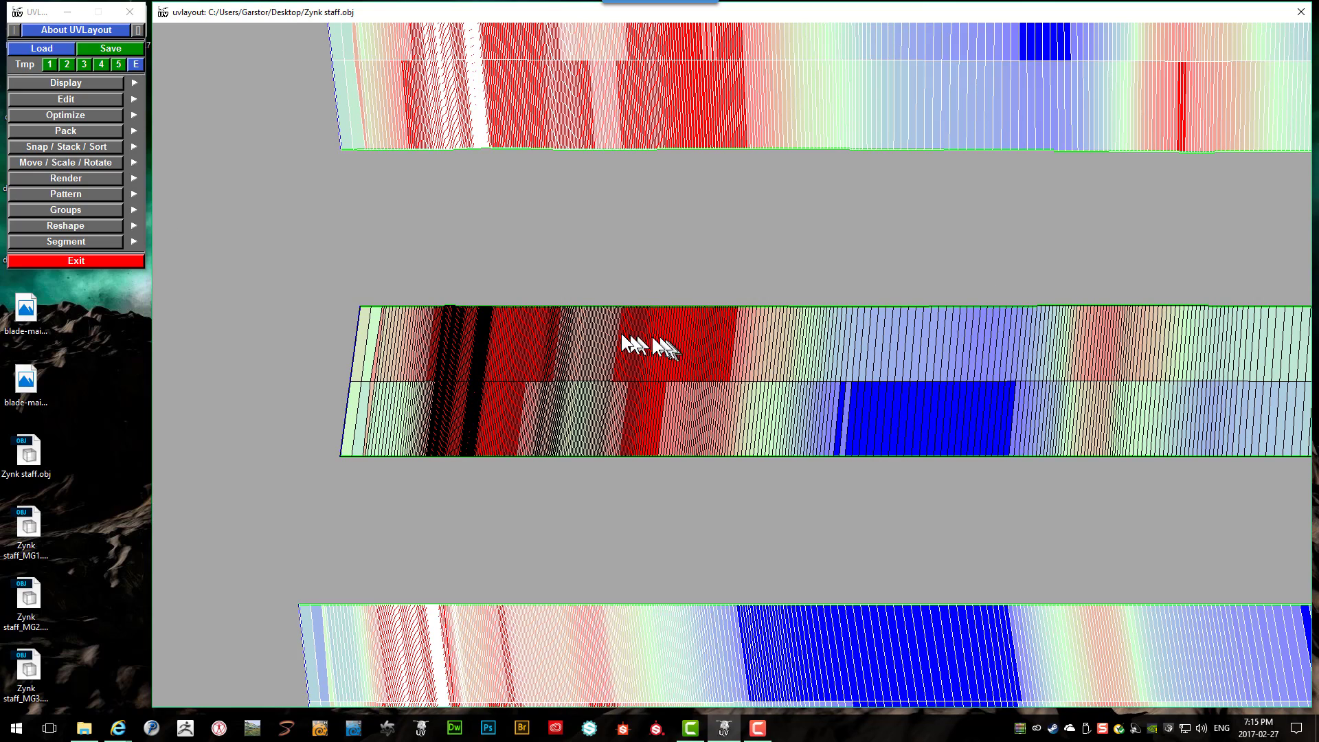
right_click_drag(678, 337, 911, 507)
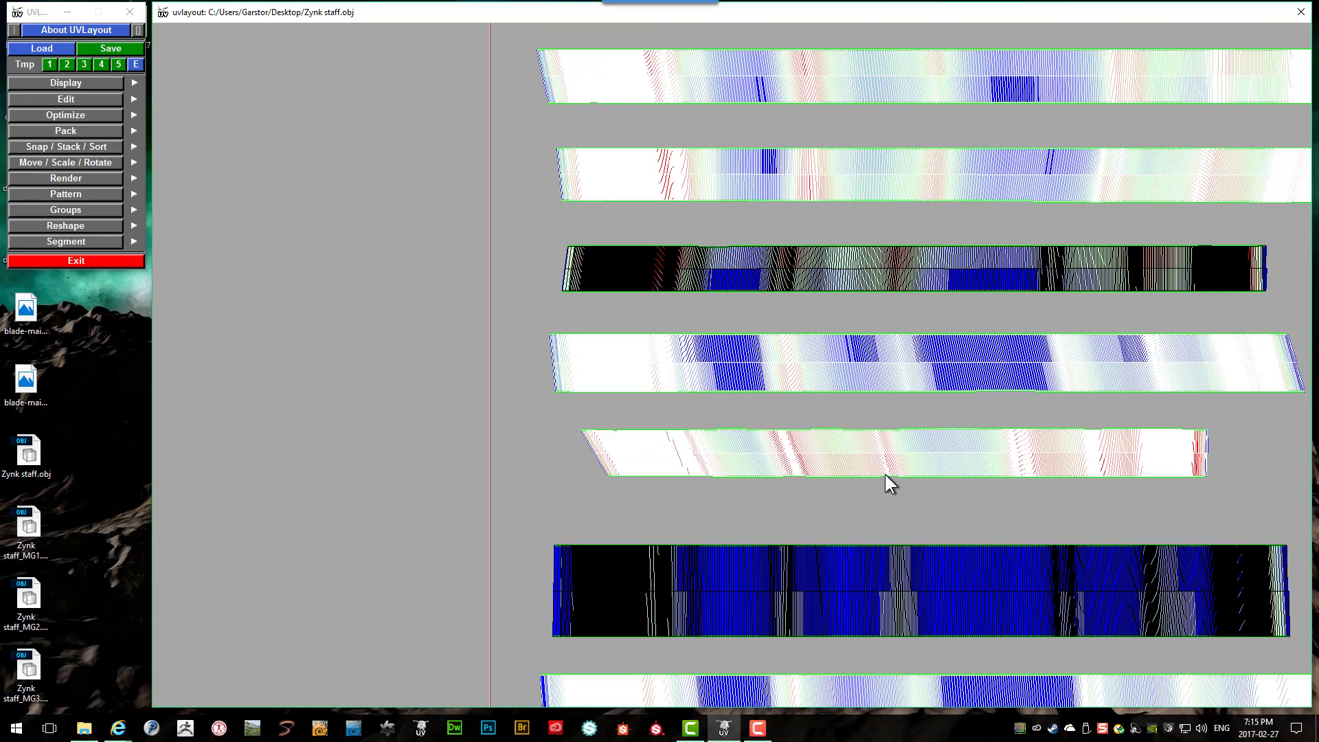
Step: Return to the 3D view and inspect the distortion colours and seams around the staff's upper loops
key("d")
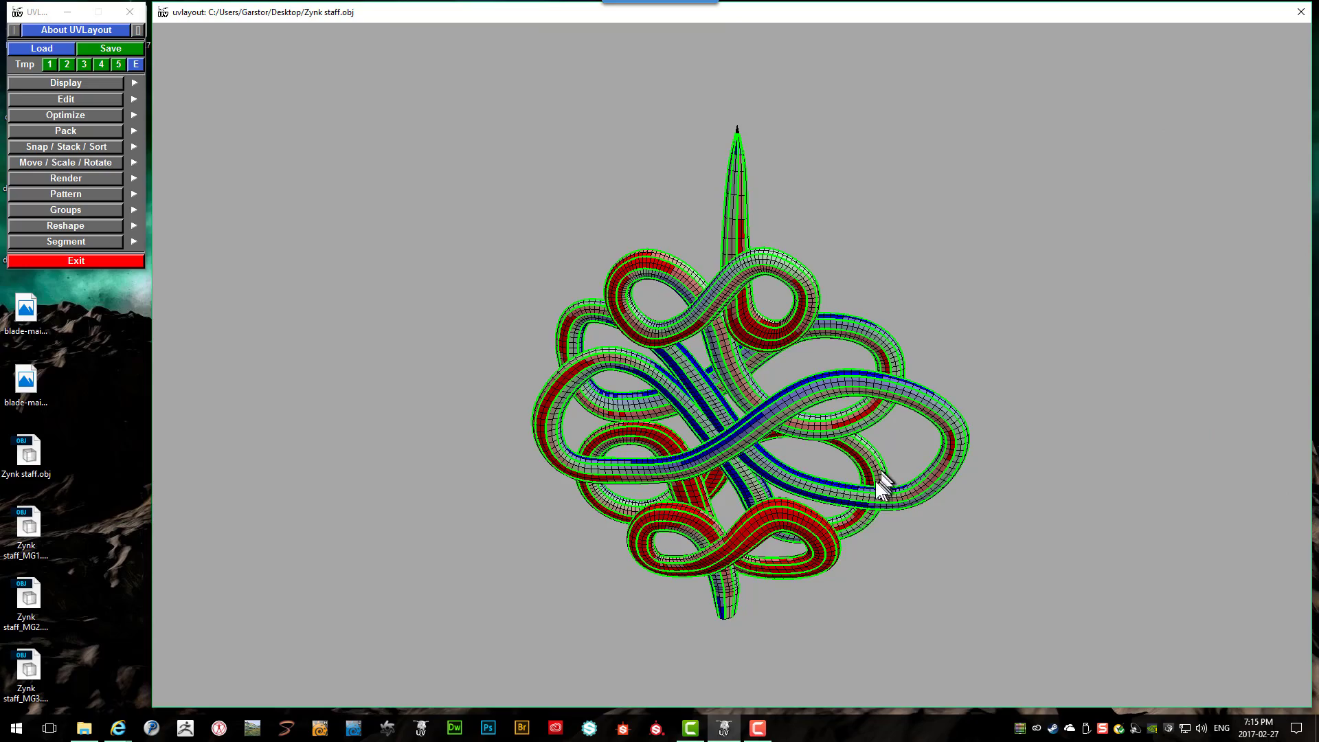
right_click_drag(878, 486, 770, 251)
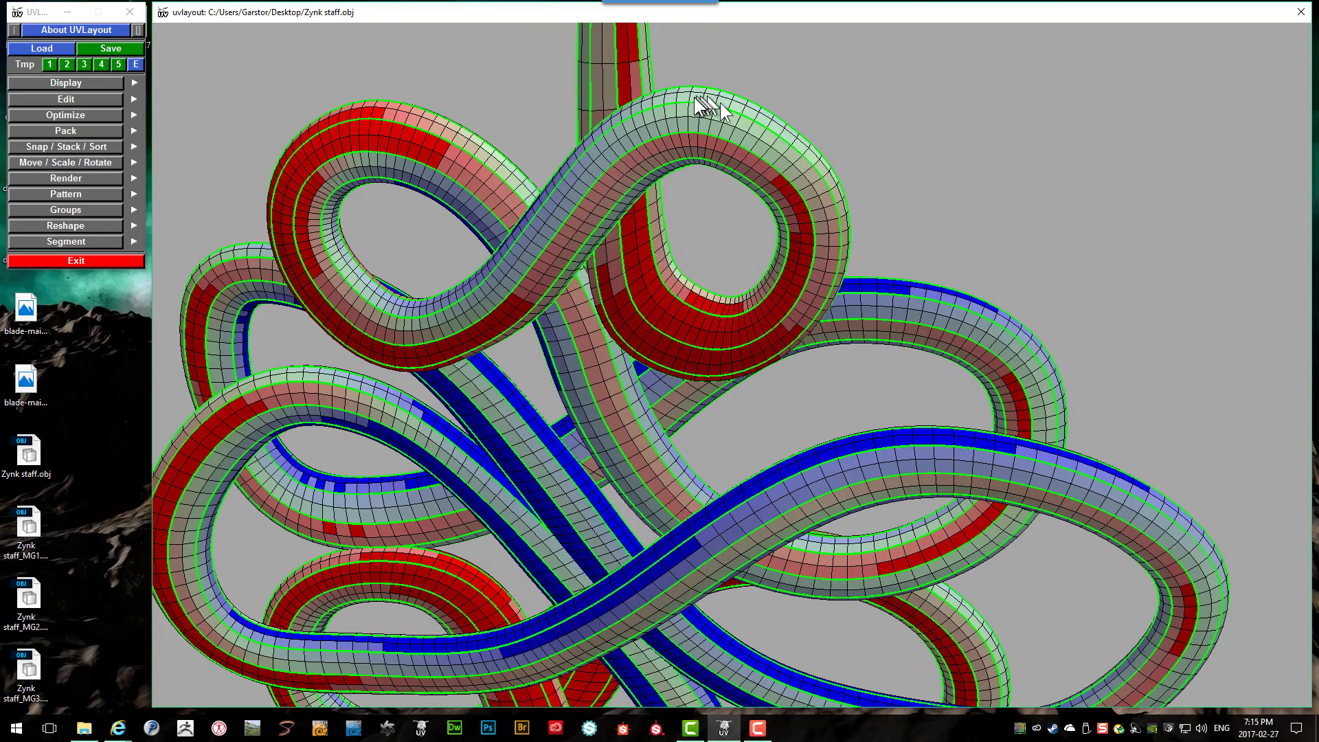
mouse_move(707, 307)
right_mouse_down()
mouse_move(719, 296)
mouse_move(689, 301)
right_mouse_up()
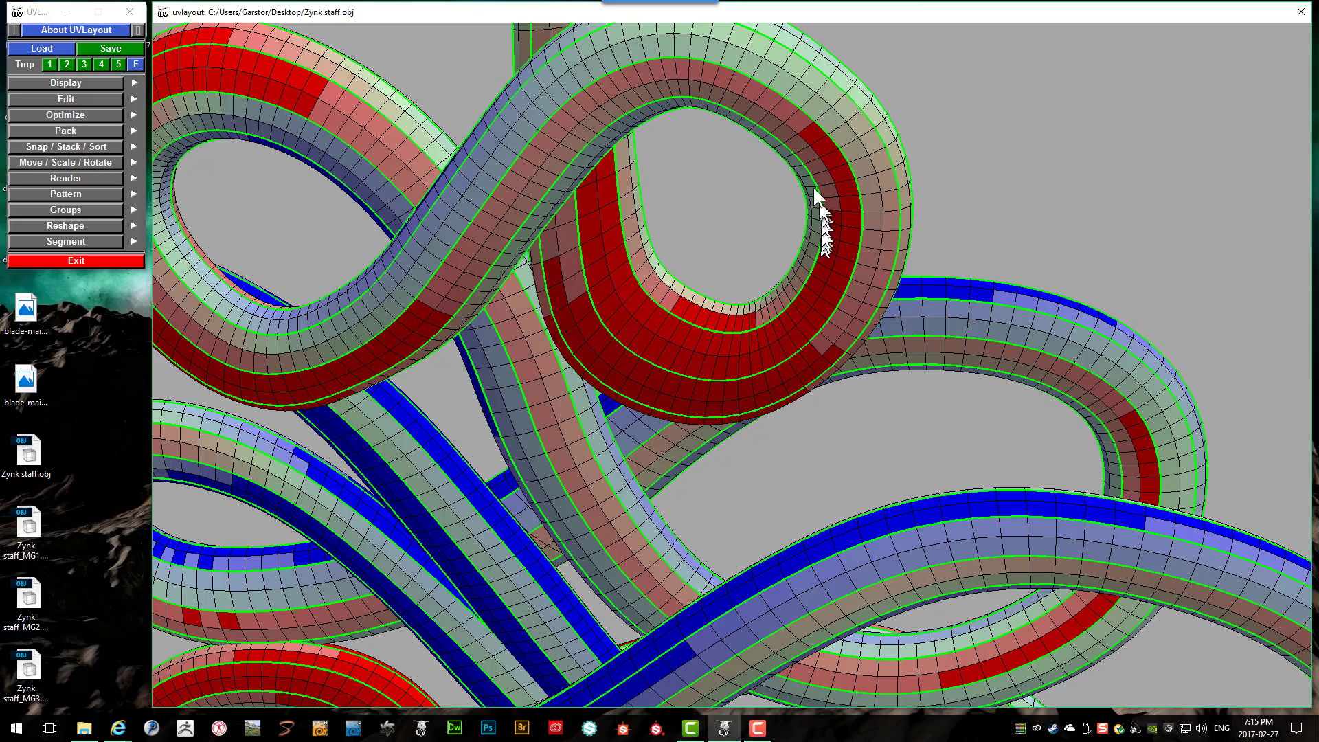
left_click_drag(818, 271, 731, 295)
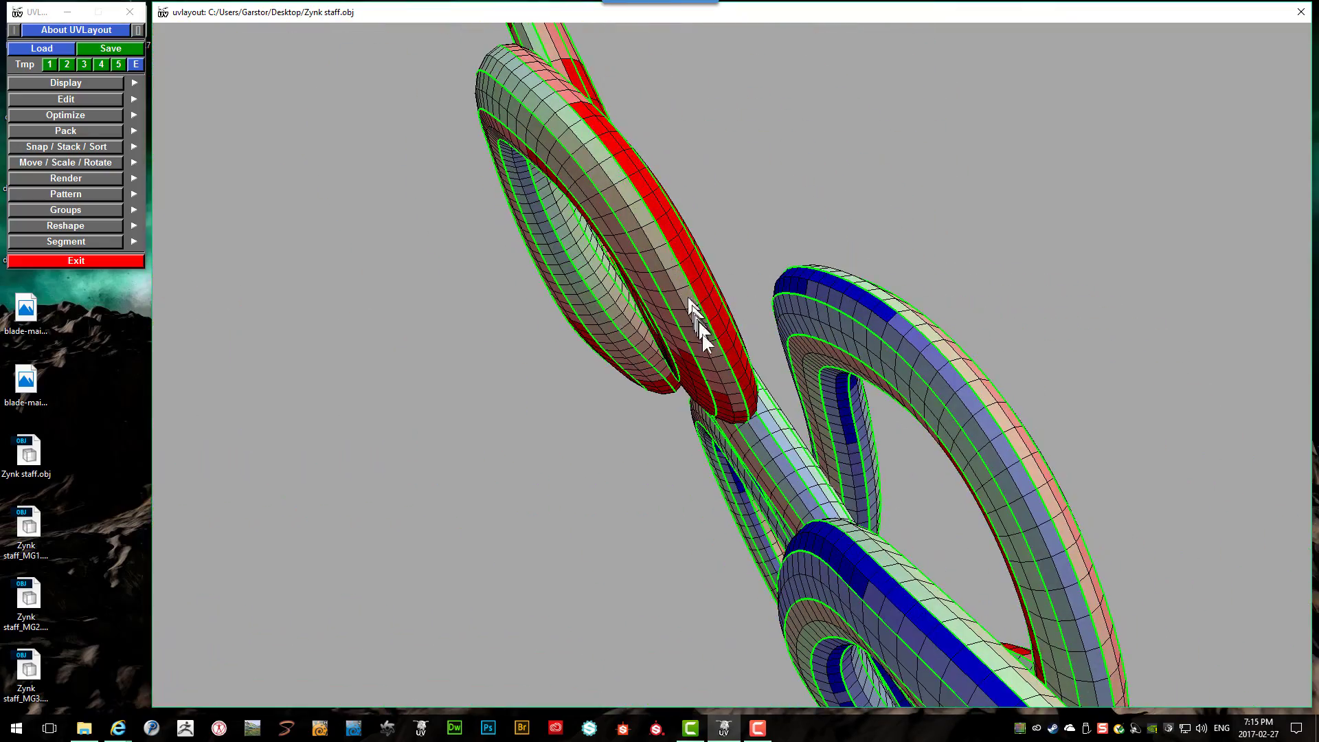
left_click_drag(710, 346, 731, 289)
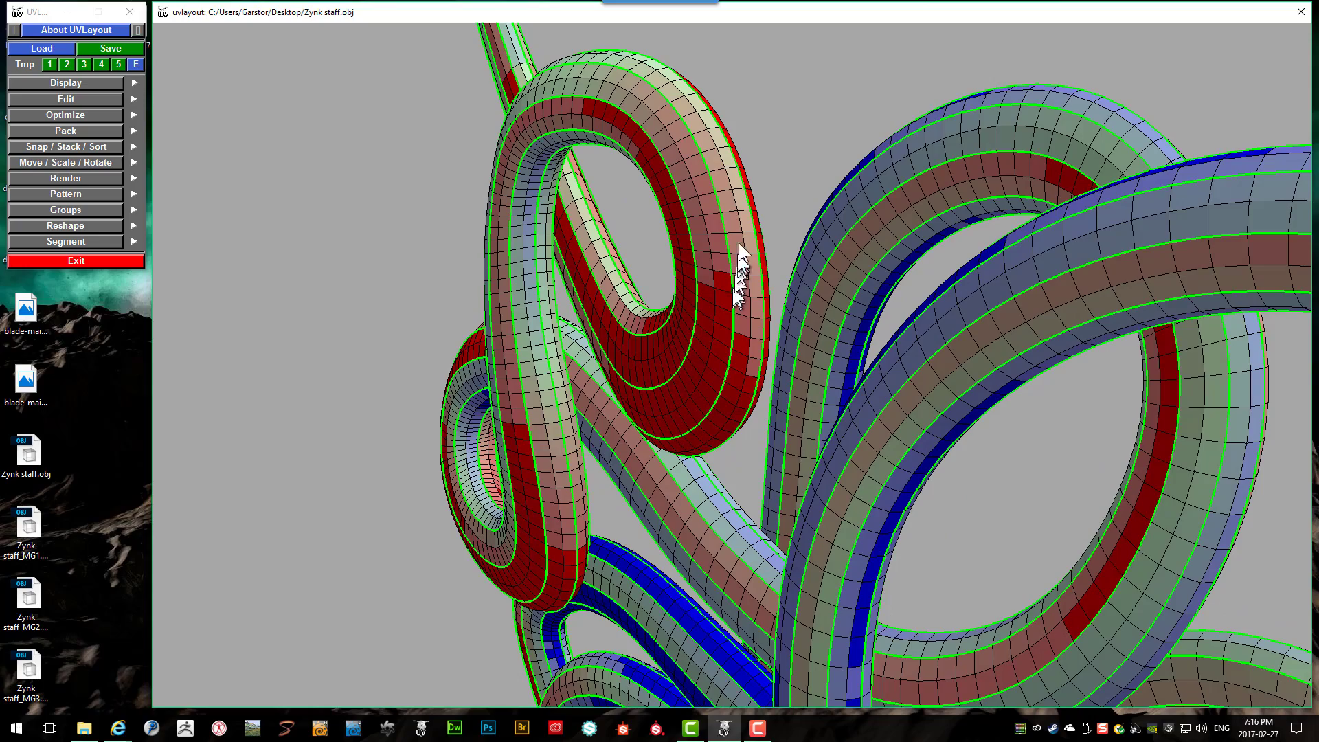
left_click_drag(694, 220, 832, 261)
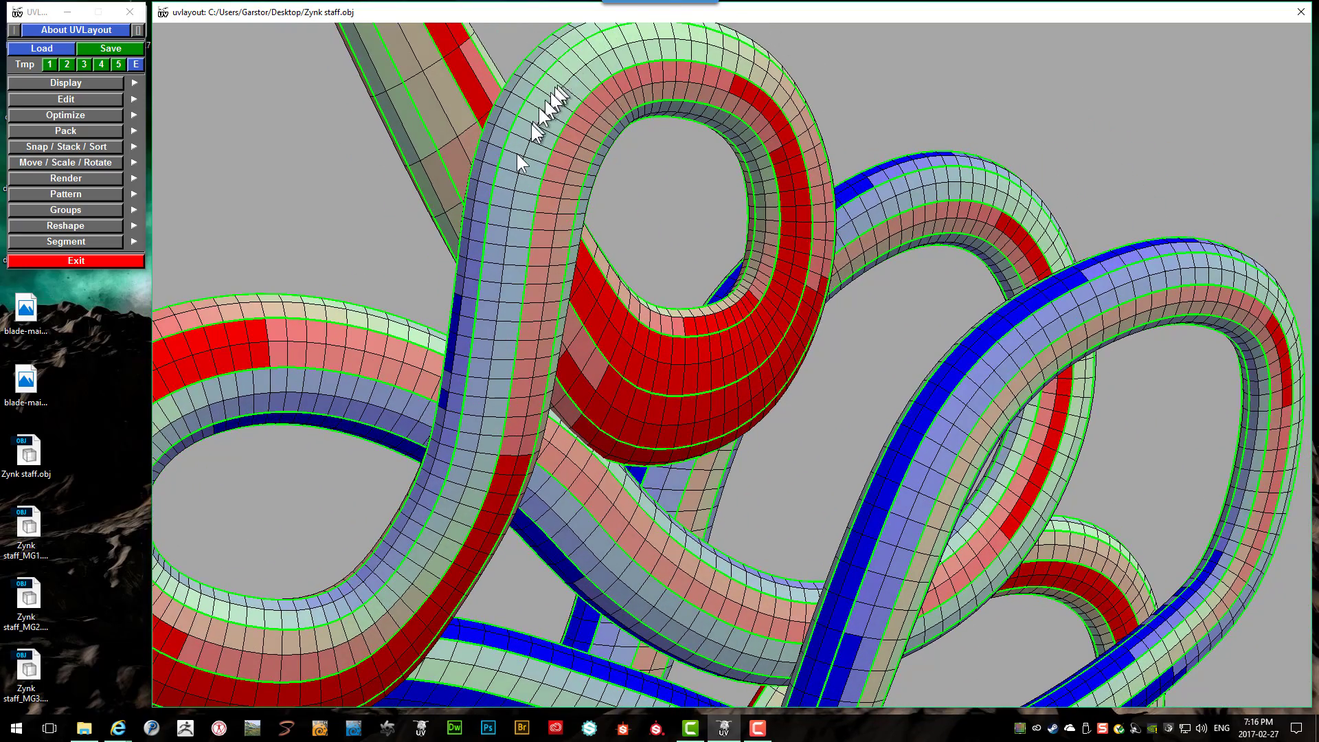
left_click_drag(479, 378, 574, 498)
right_click_drag(570, 488, 688, 484)
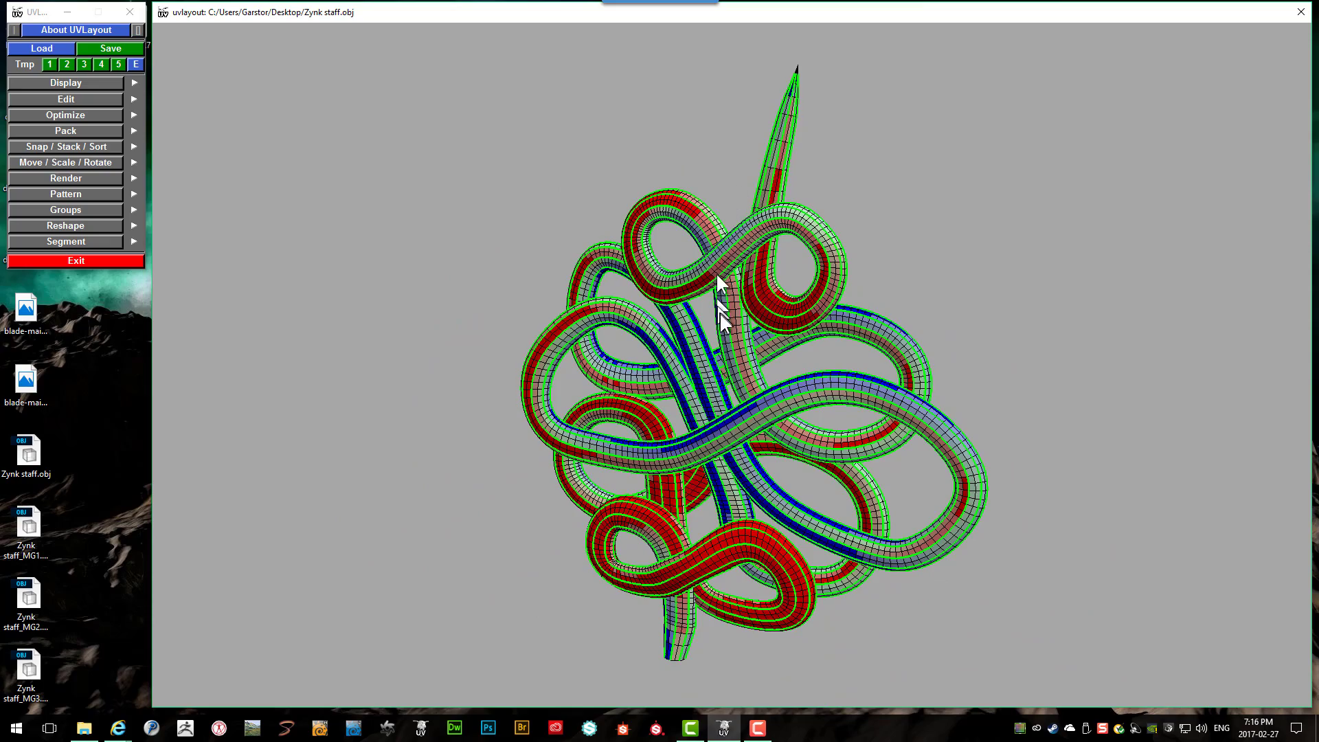
left_click_drag(718, 310, 638, 221)
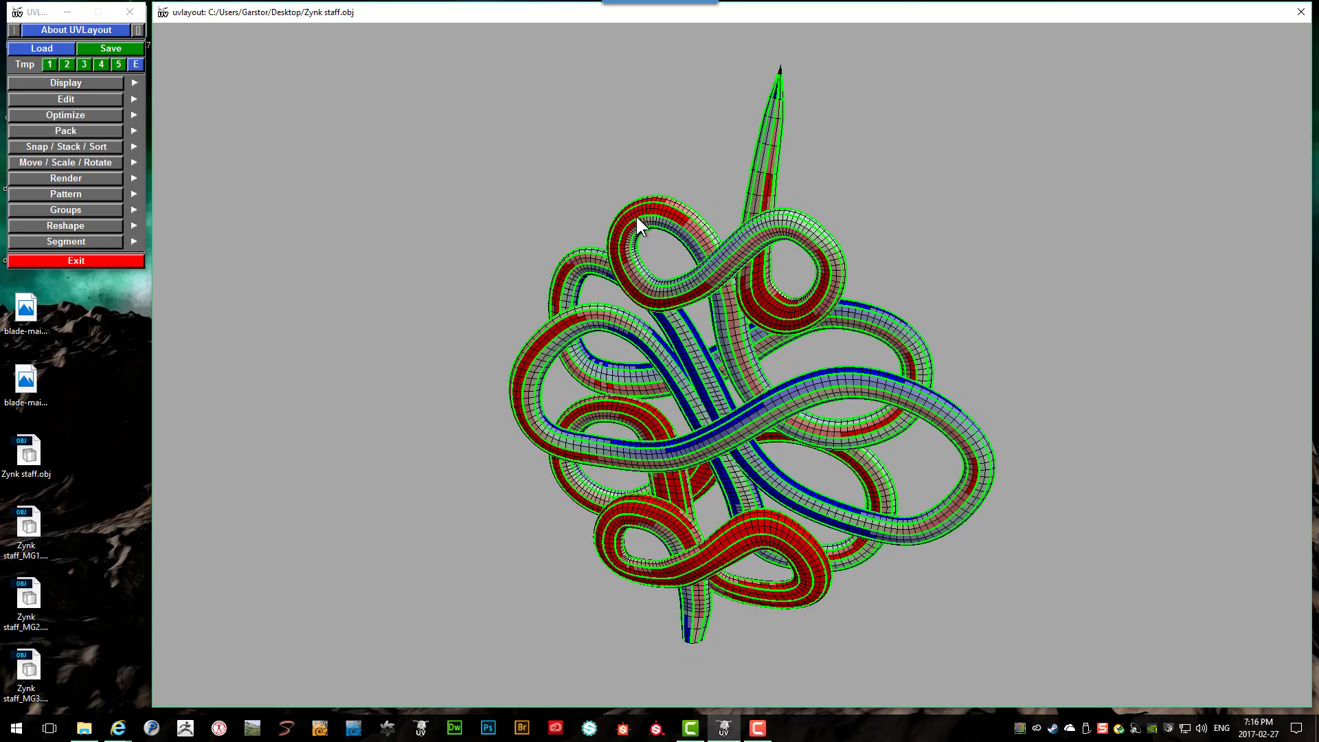
Step: Reload Zynk staff.obj with the UVs option set to New
left_click(24, 47)
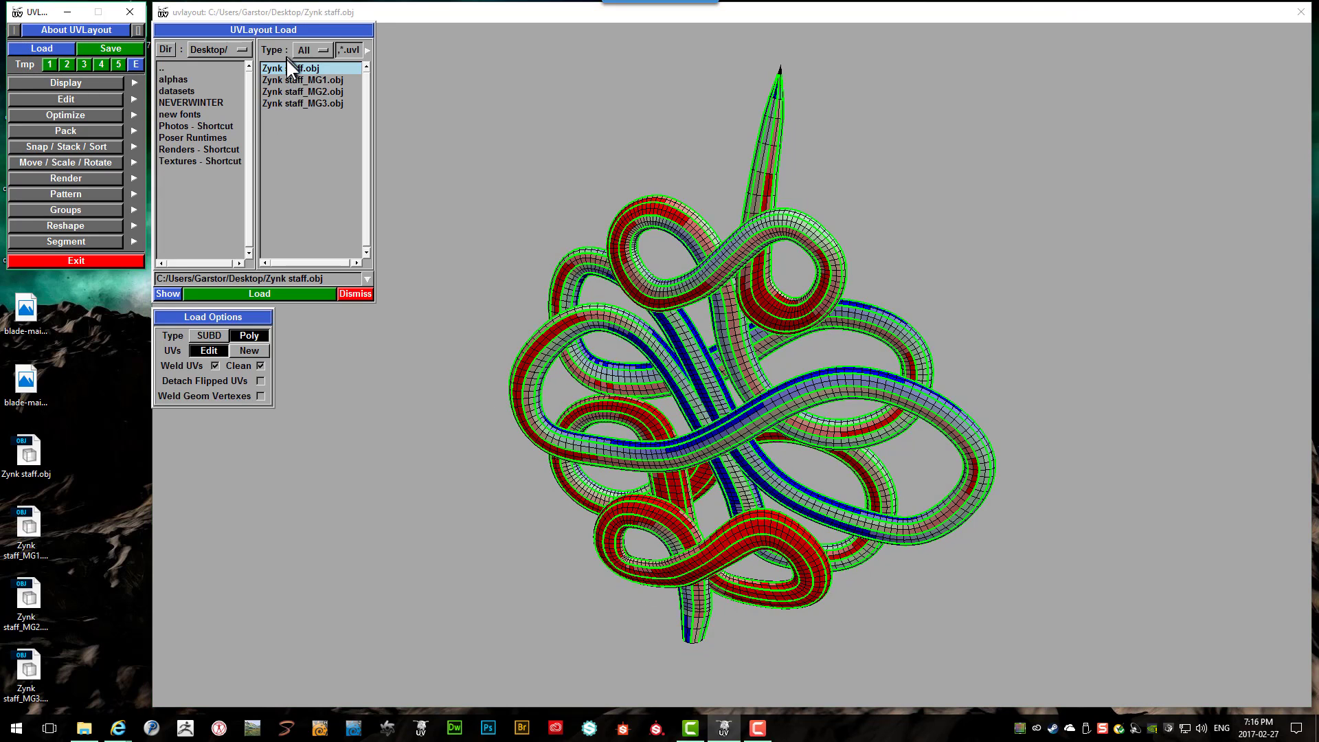
left_click(249, 351)
left_click(215, 366)
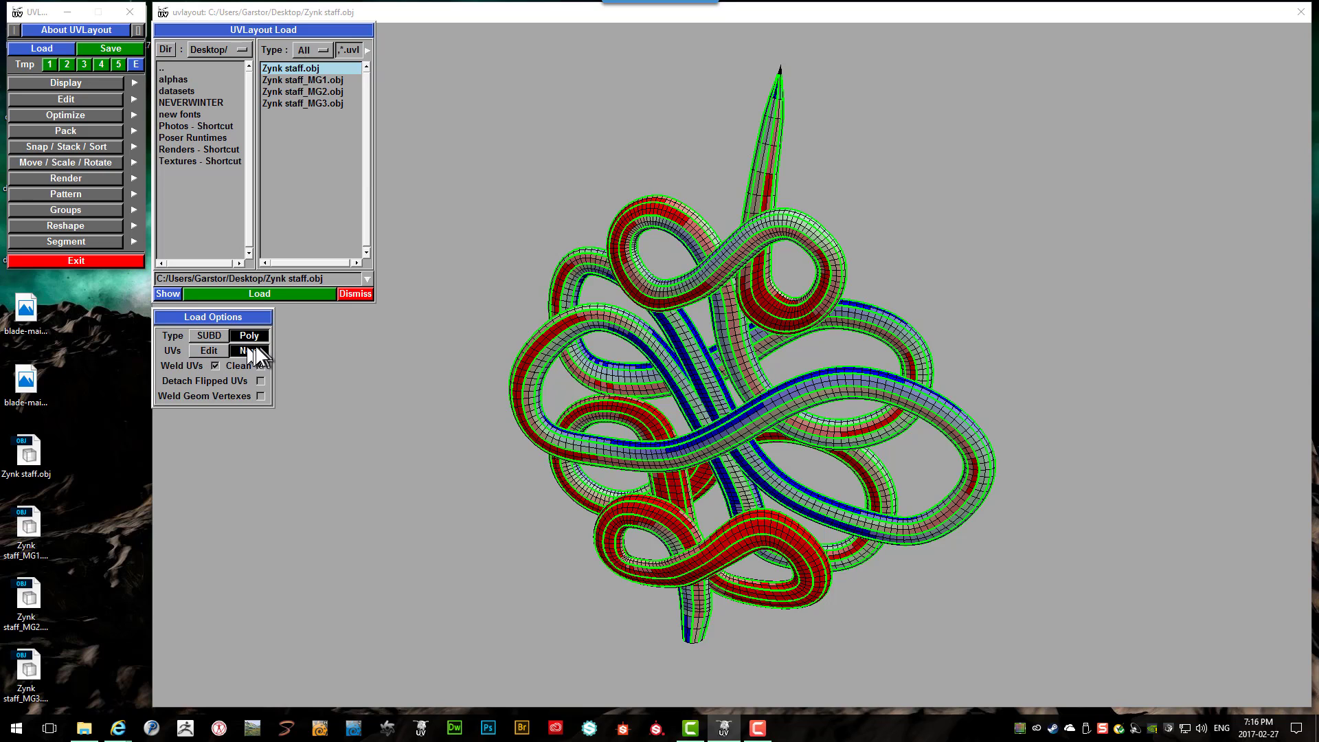
left_click(262, 294)
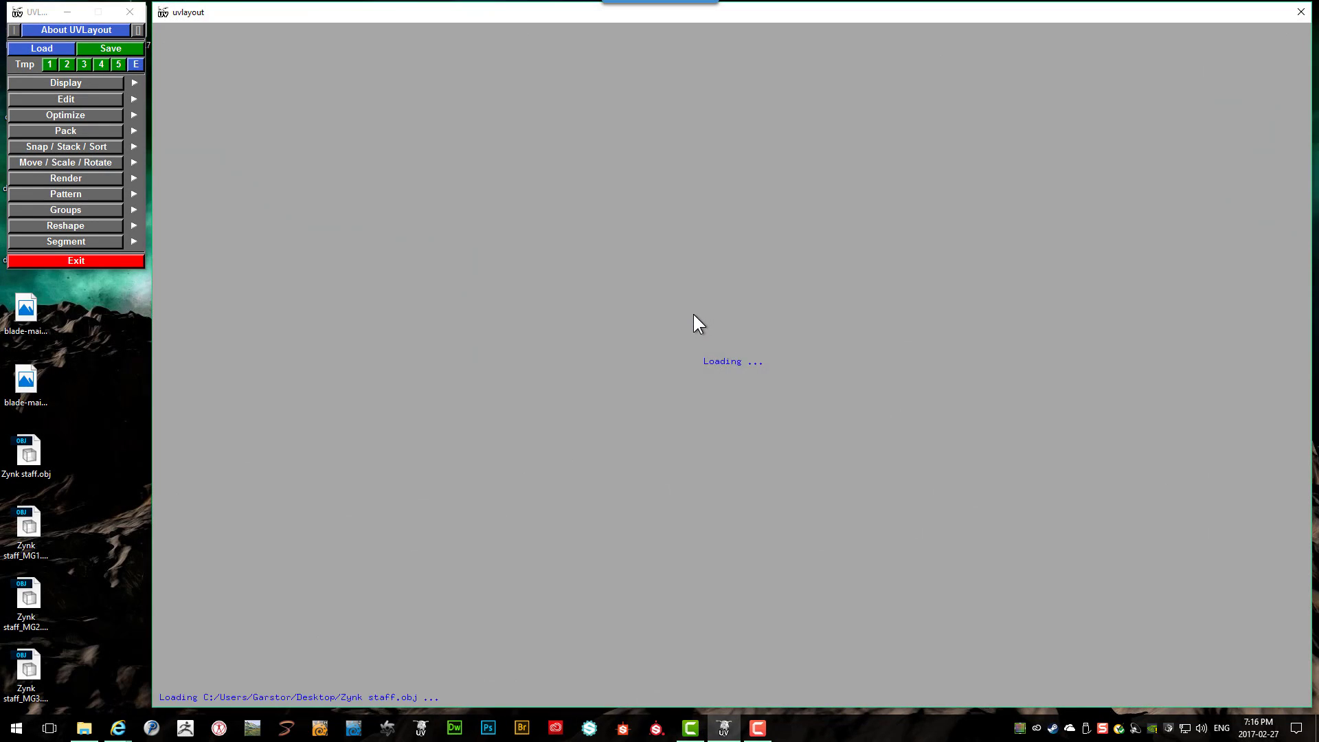
Step: Cut the edge loop around the staff's upper spike below its pointed tip and detach the tip section
middle_click_drag(742, 303, 711, 143)
right_click_drag(710, 143, 802, 215)
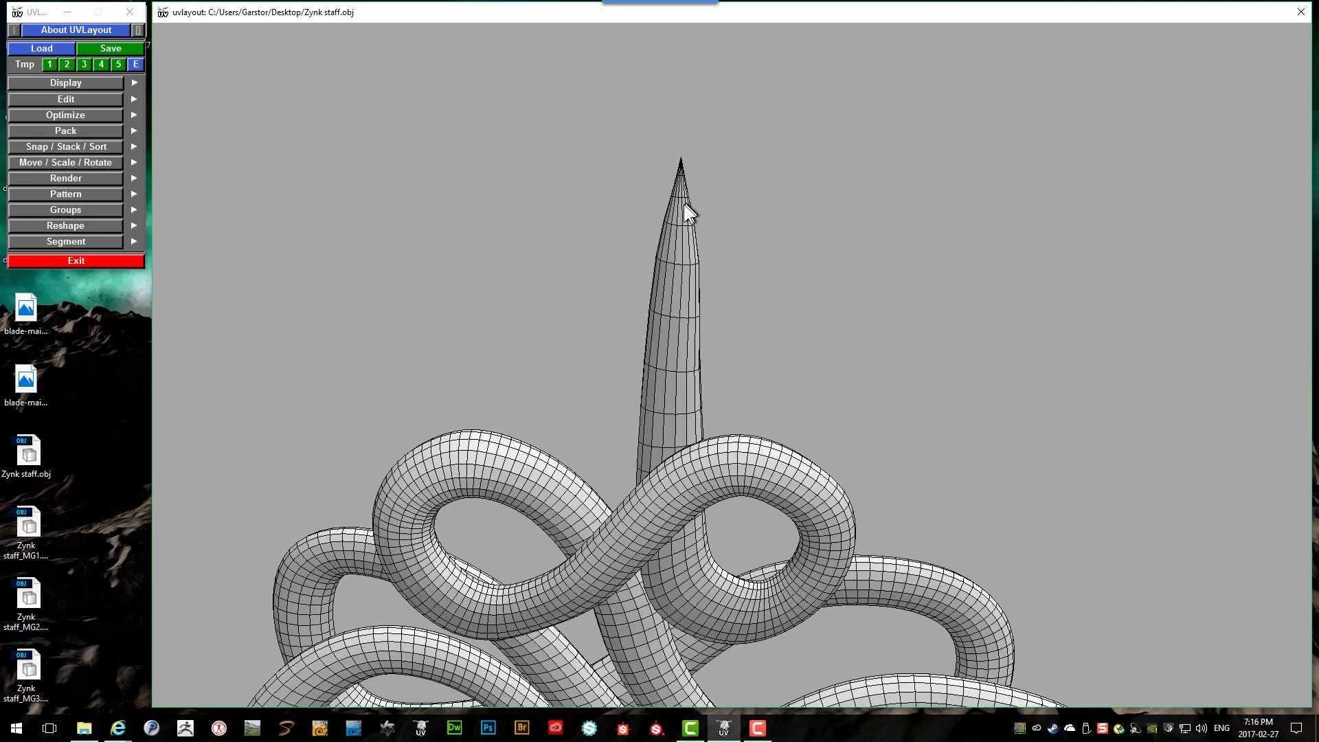
right_click_drag(683, 204, 783, 253)
middle_click_drag(783, 253, 676, 408)
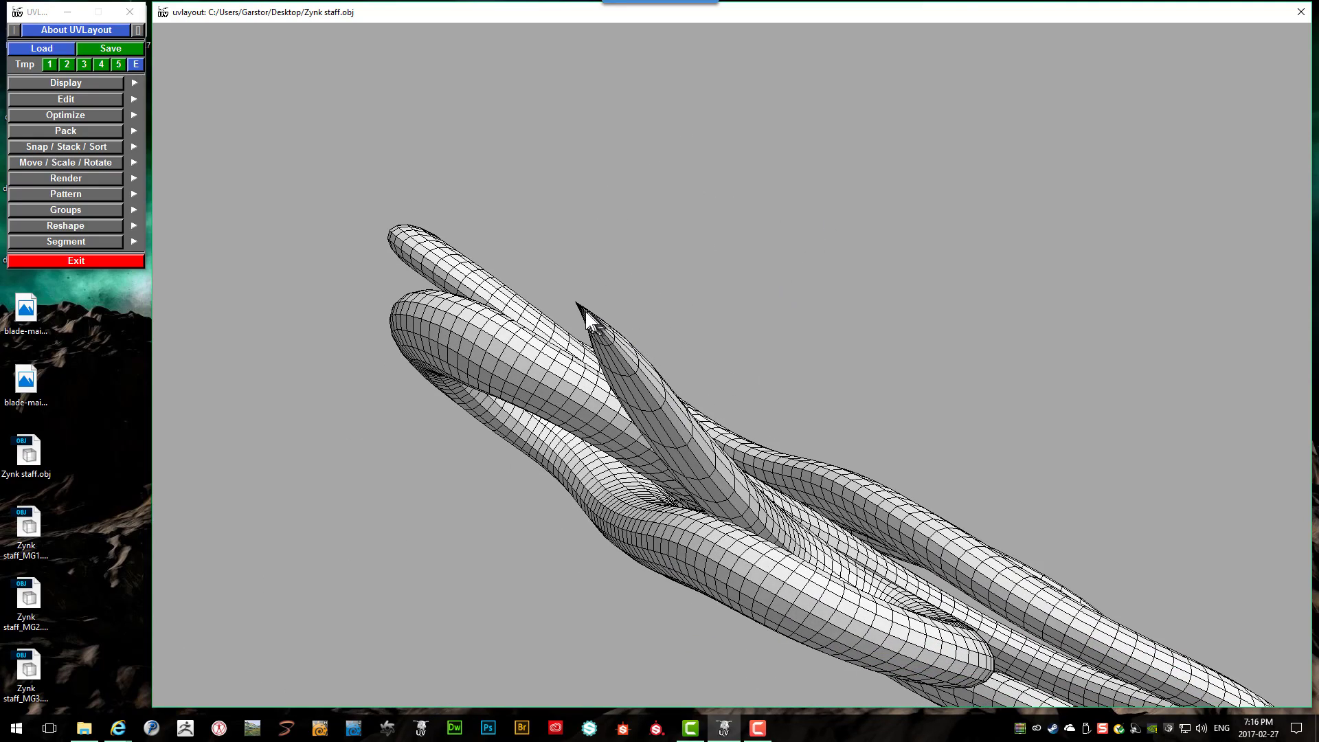
middle_click_drag(579, 305, 613, 276)
scroll(672, 281, "up", 6)
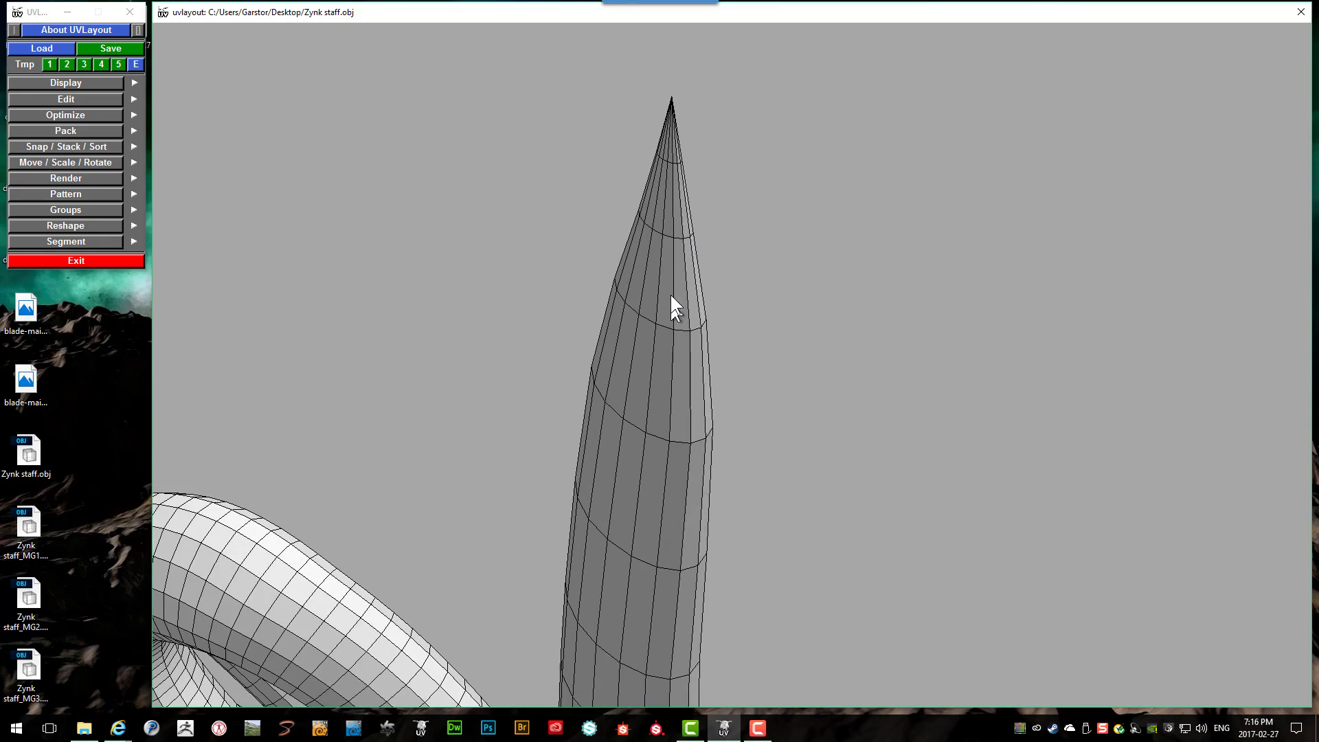
middle_click_drag(659, 271, 687, 274)
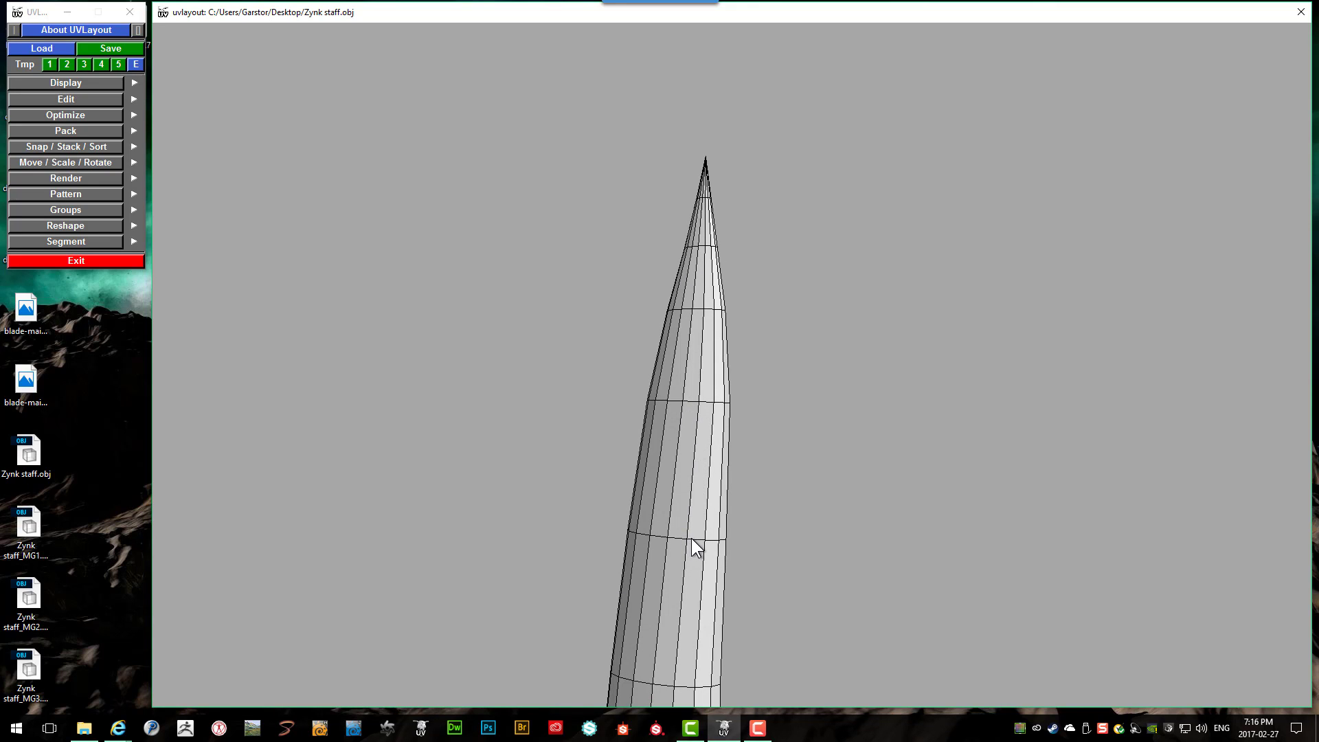
key("c")
key("Return")
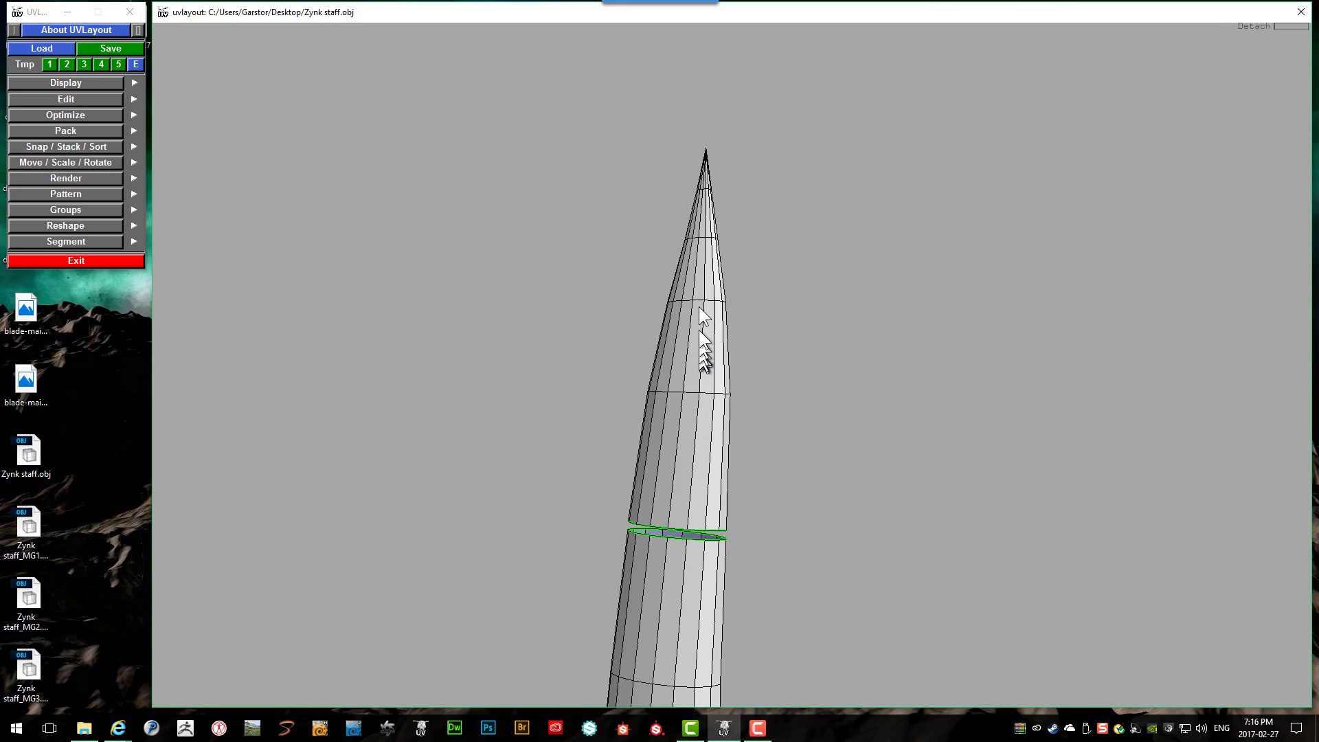
Step: Split the detached tip along a lengthwise edge and drop it into the UV view
middle_click_drag(715, 339, 663, 373)
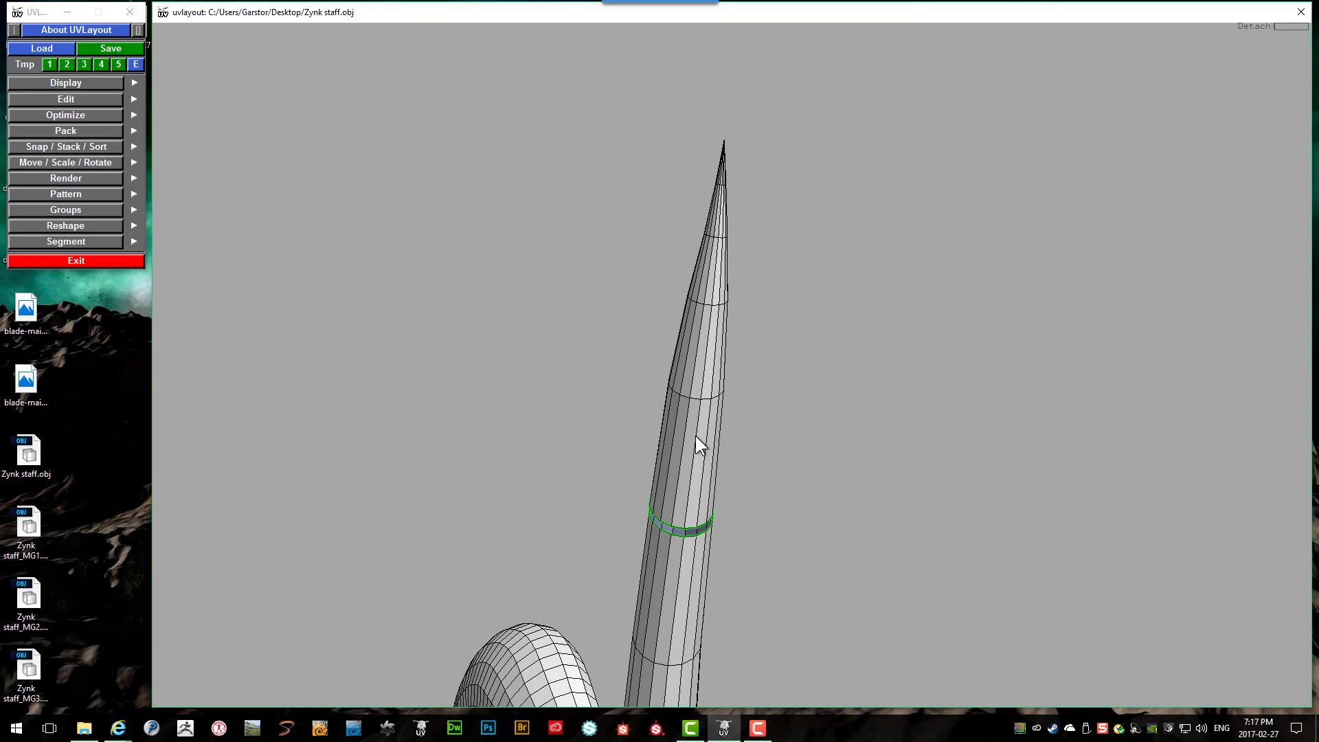
key("c")
key("Return")
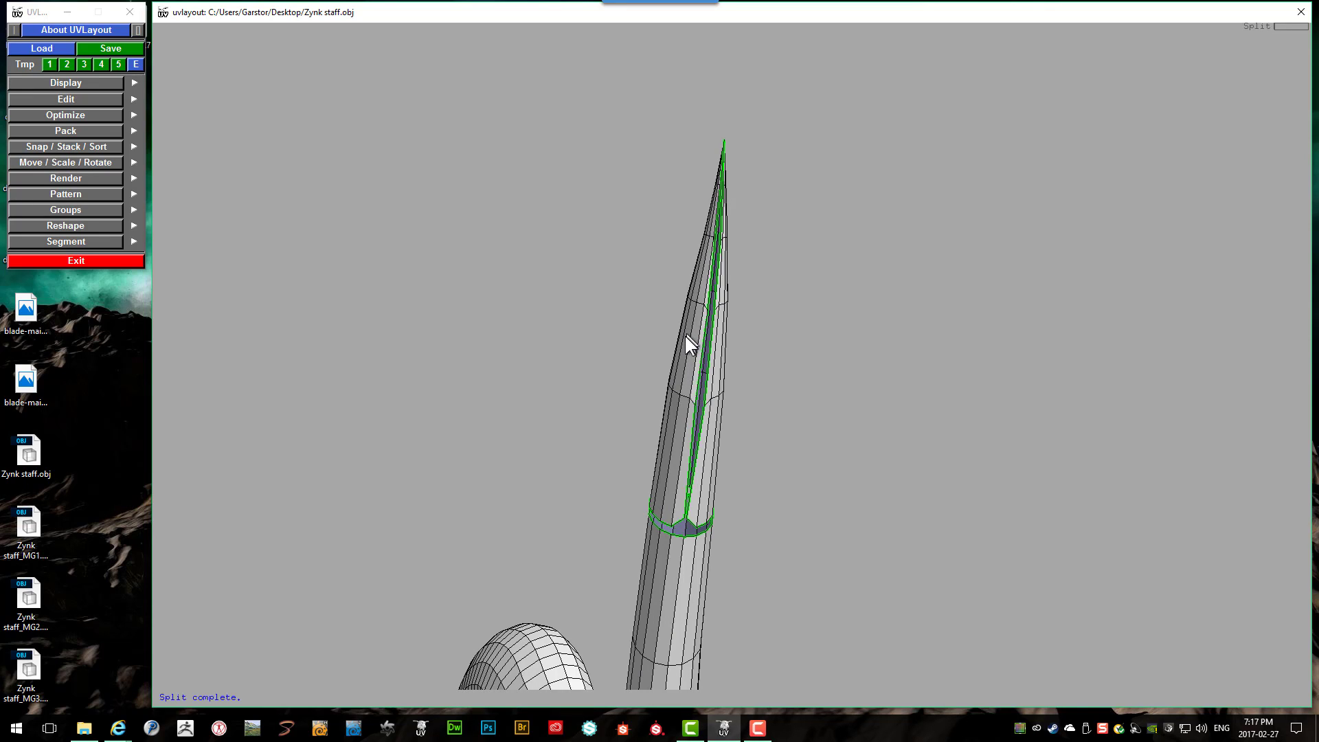
key("d")
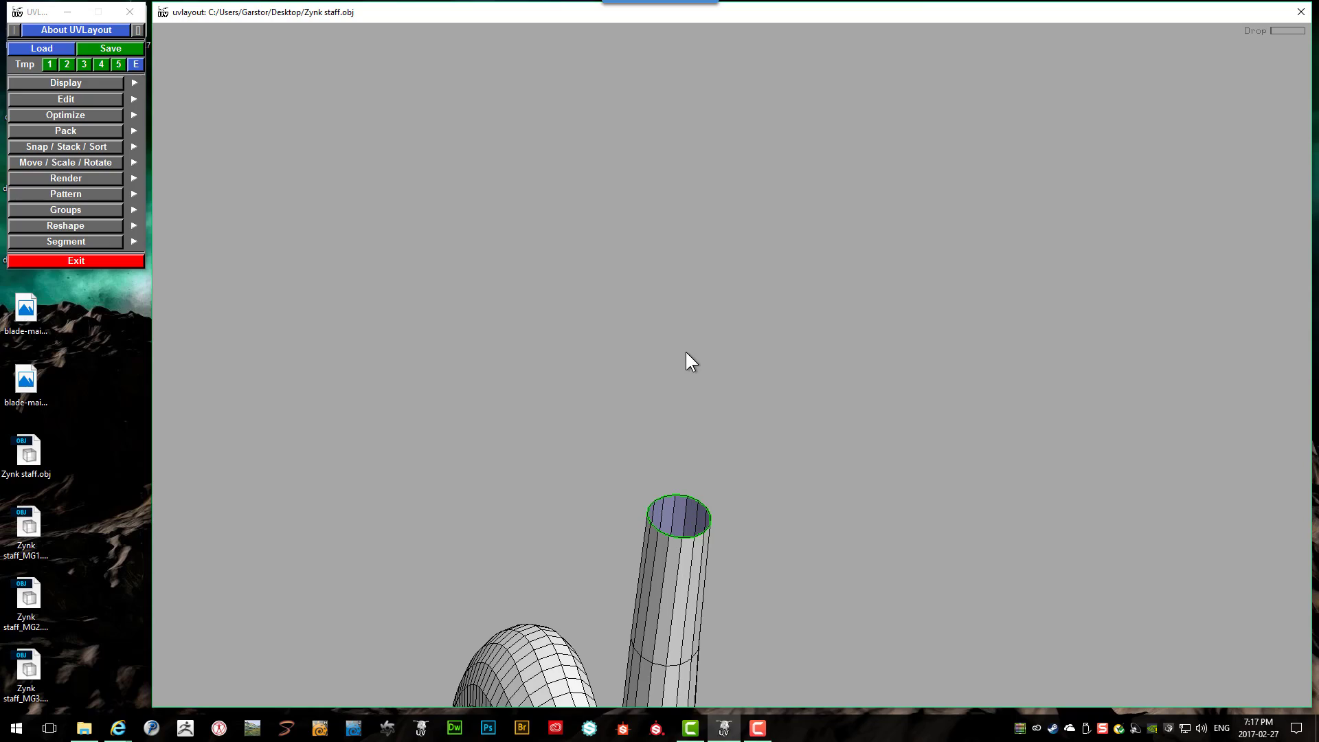
Step: Mark a lengthwise cut seam along the remaining tube, starting from an edge just below its open upper end
middle_click_drag(686, 360, 796, 209)
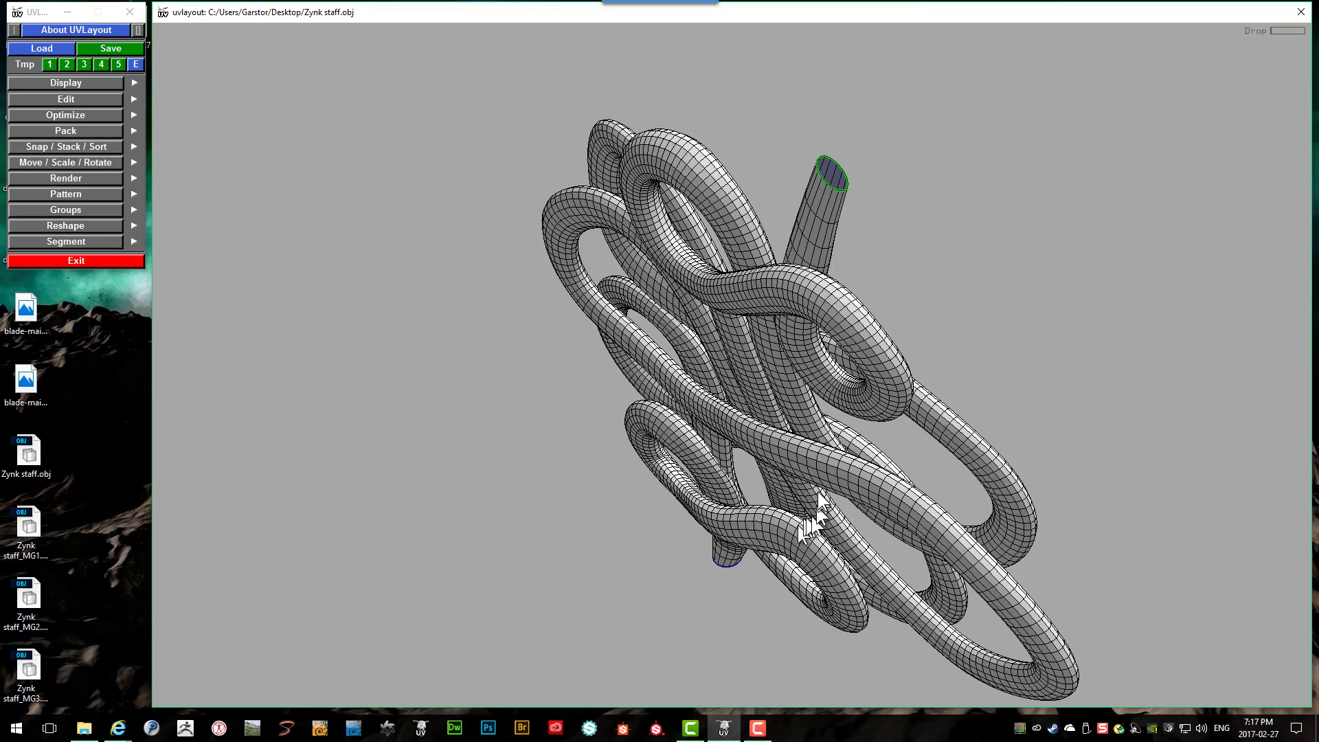
middle_click_drag(817, 492, 751, 436)
right_click_drag(533, 33, 623, 253)
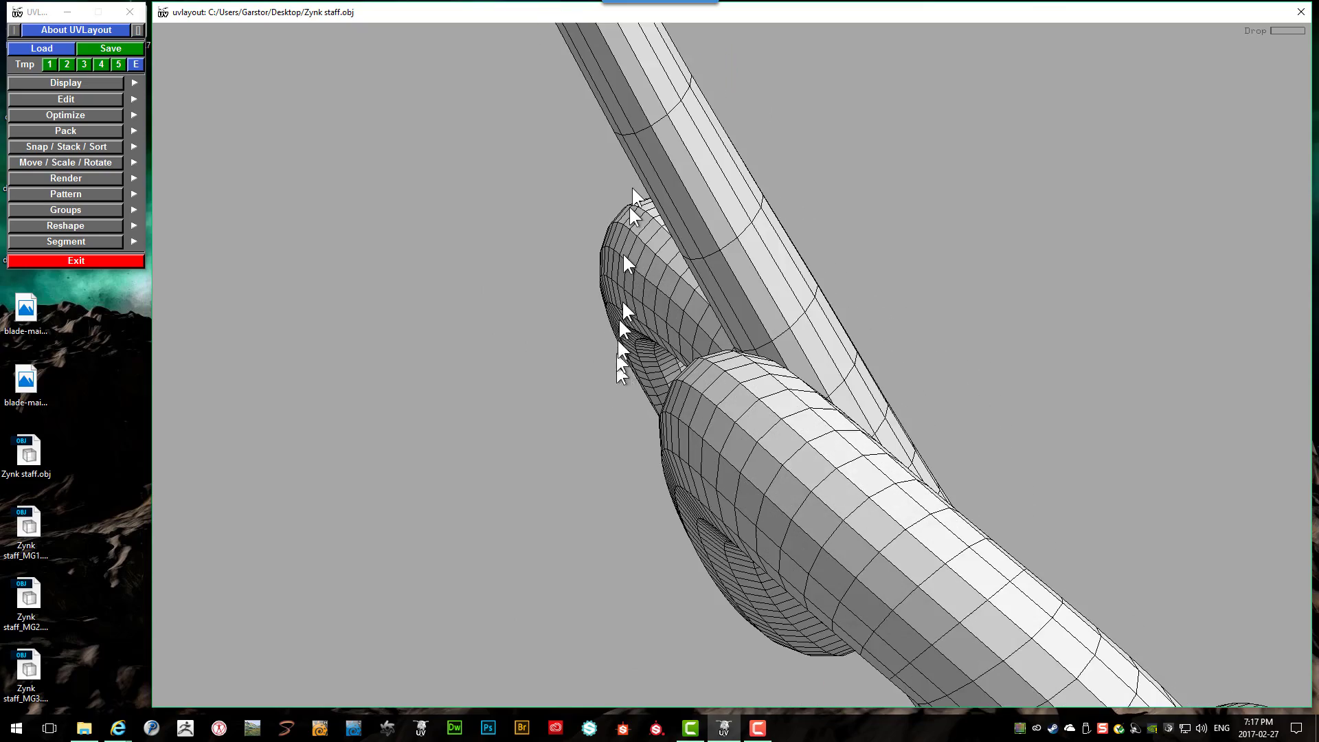
right_click_drag(651, 97, 649, 142)
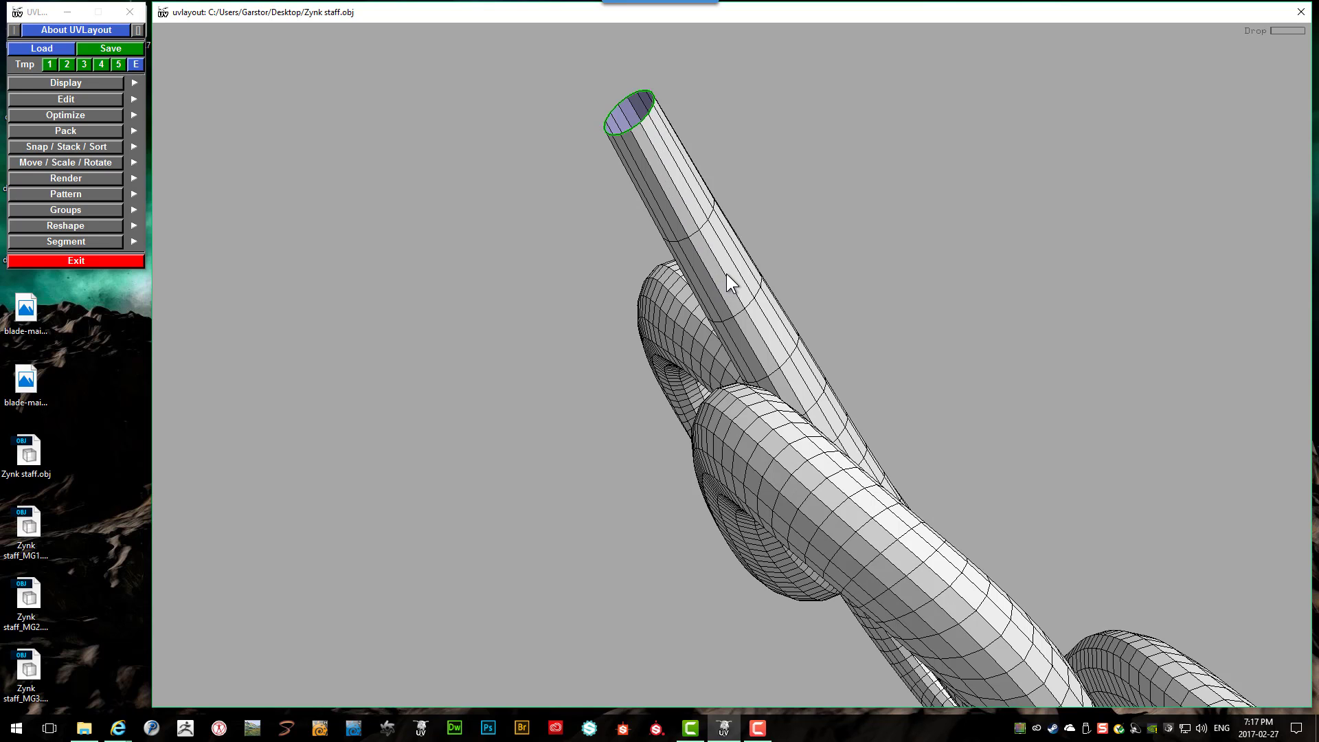
key("c")
left_click_drag(726, 334, 819, 515)
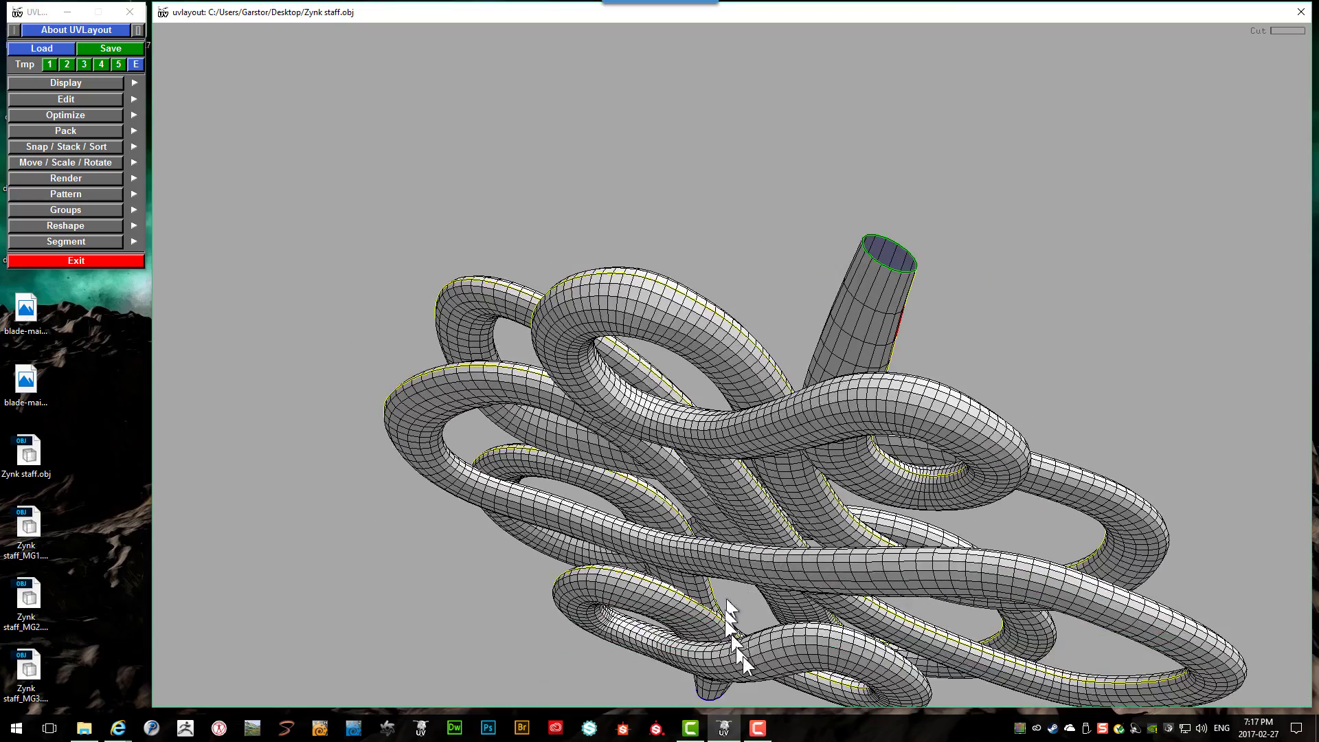
left_click_drag(747, 633, 727, 512)
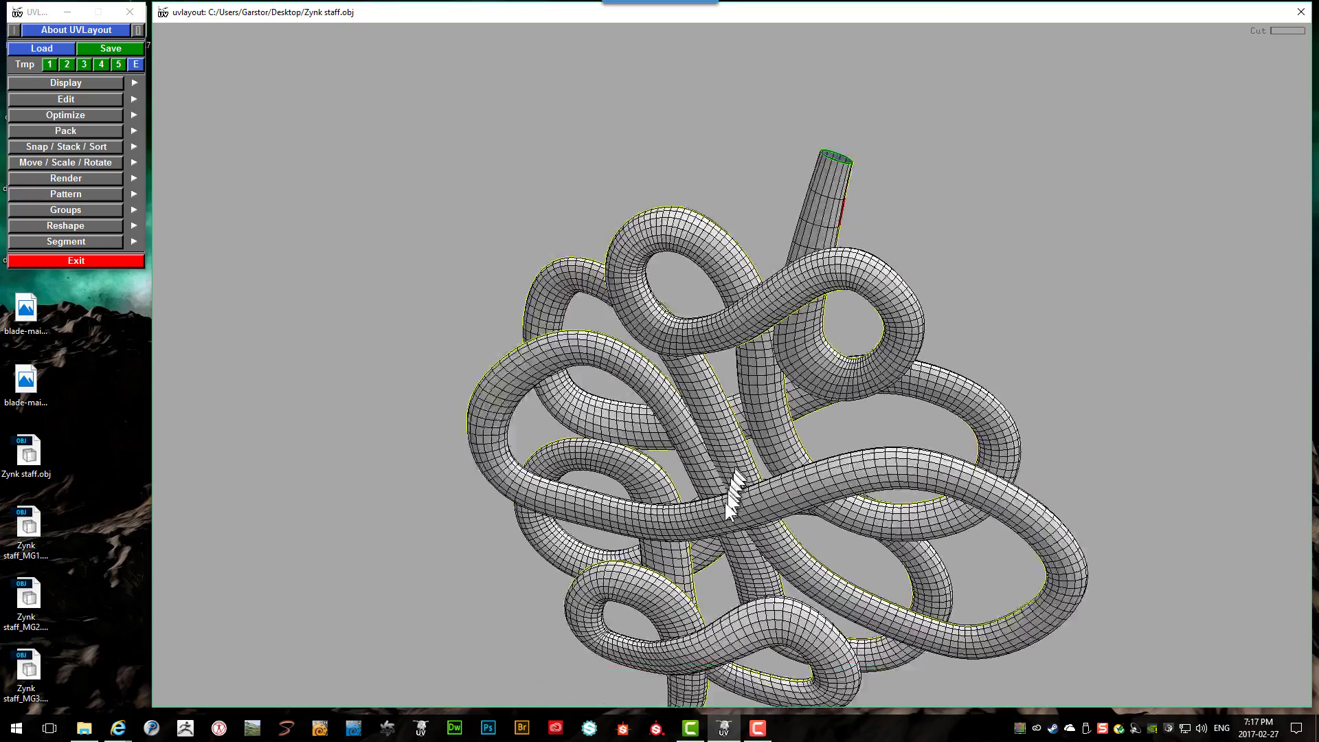
Step: Split the staff's tube open along the marked lengthwise seam down to its lower end and drop it into the UV view
scroll(726, 522, "down", 2)
scroll(708, 515, "up", 10)
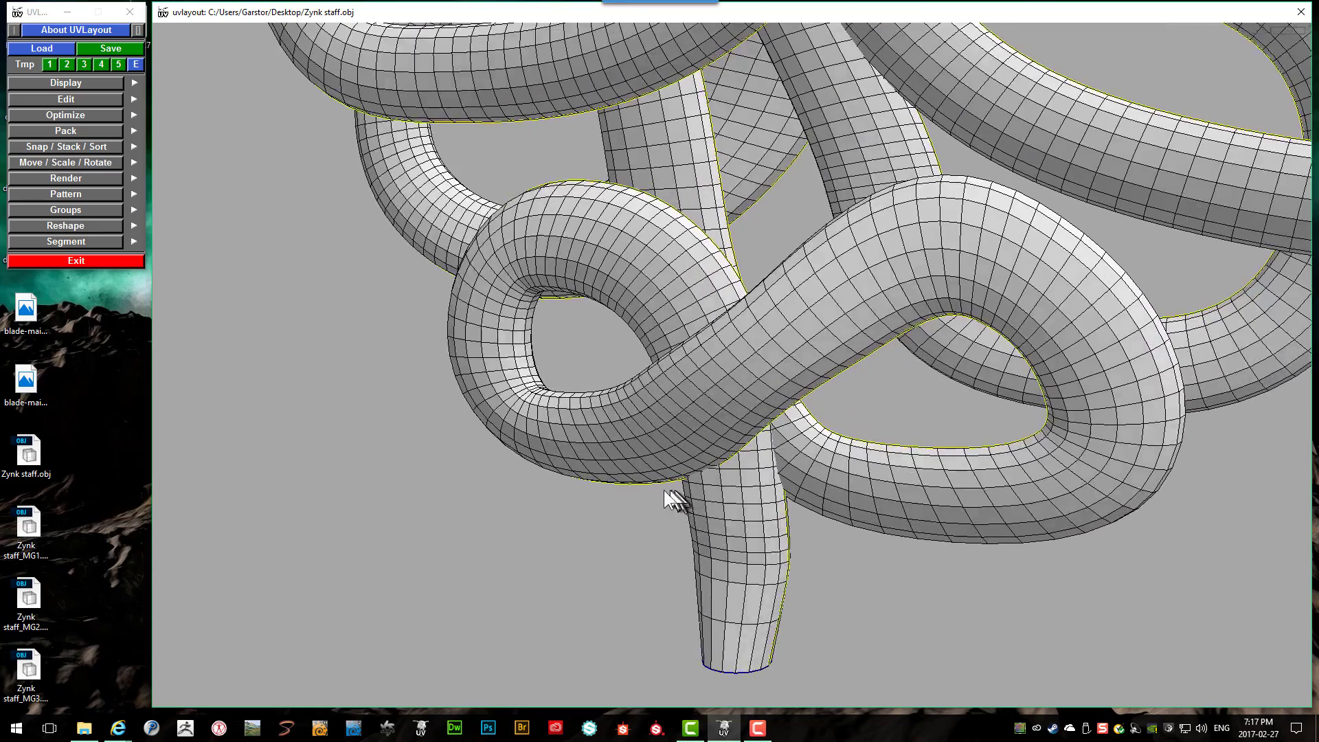
scroll(772, 555, "up", 8)
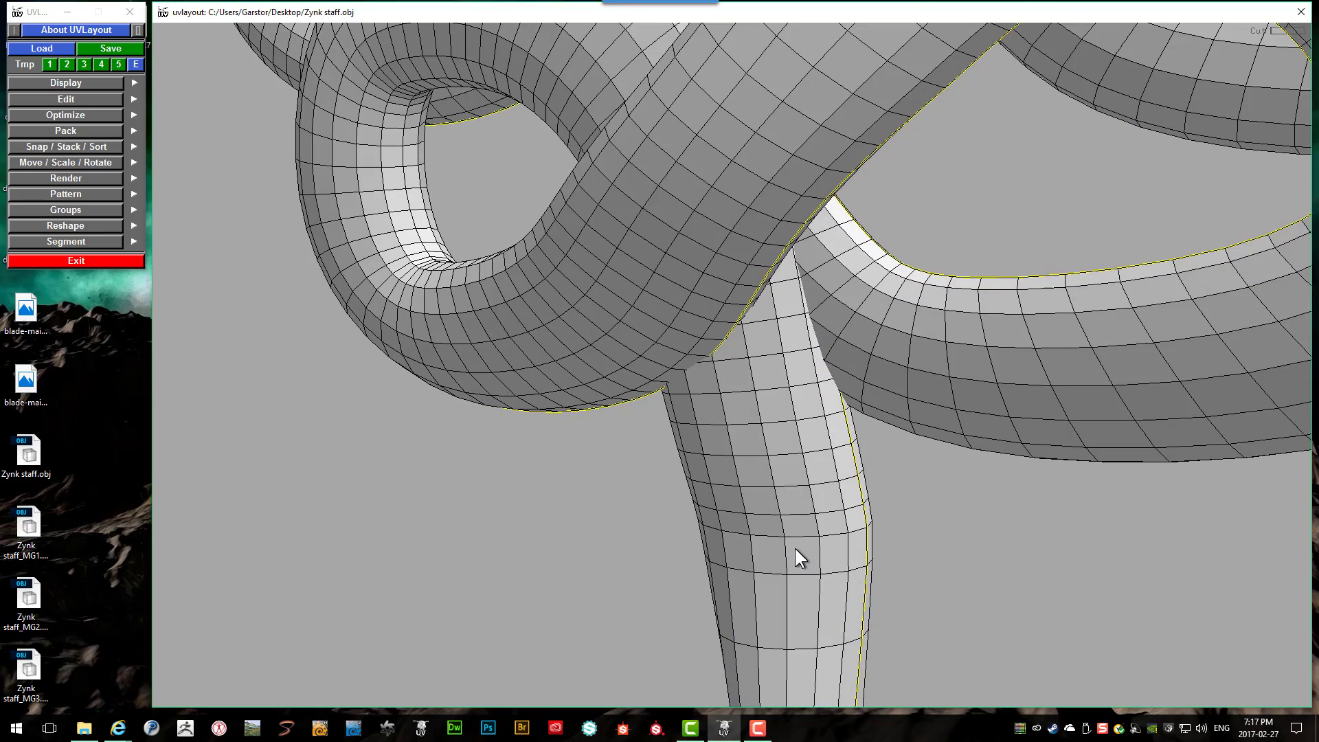
key("Return")
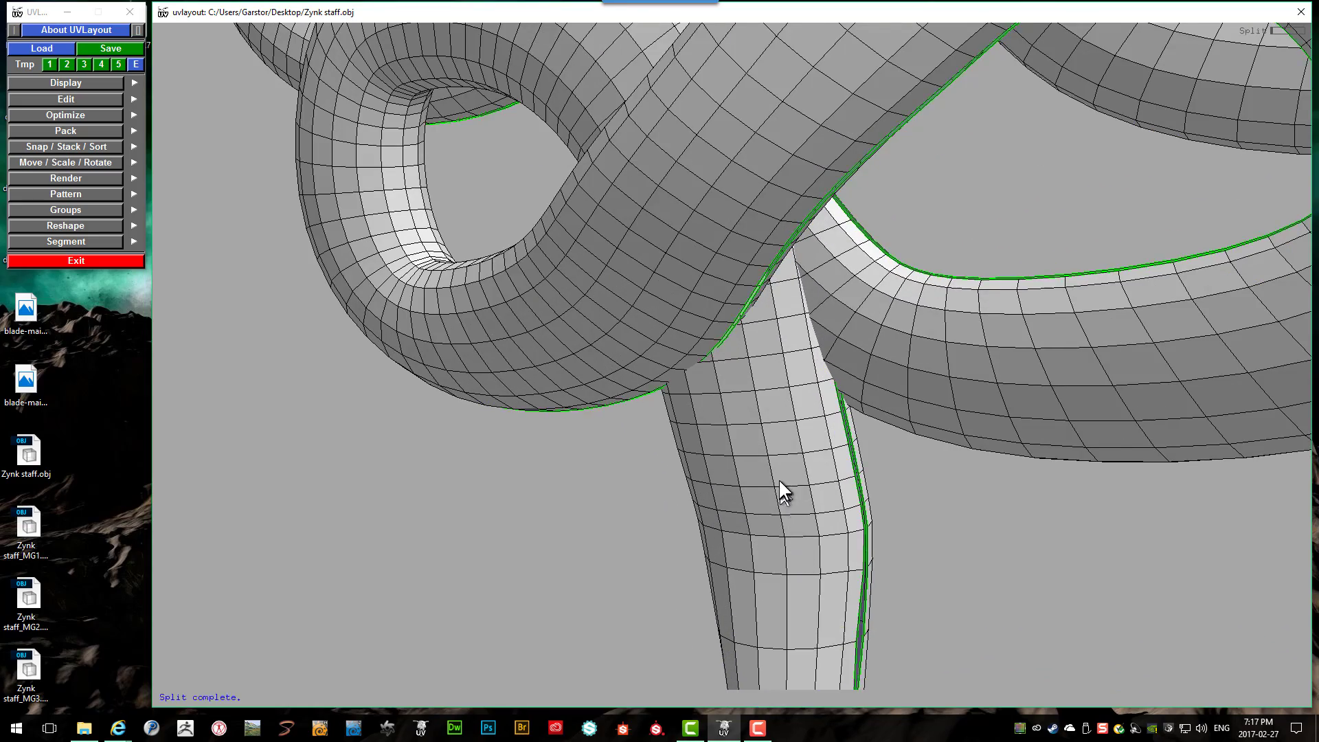
scroll(770, 474, "down", 3)
scroll(751, 464, "down", 5)
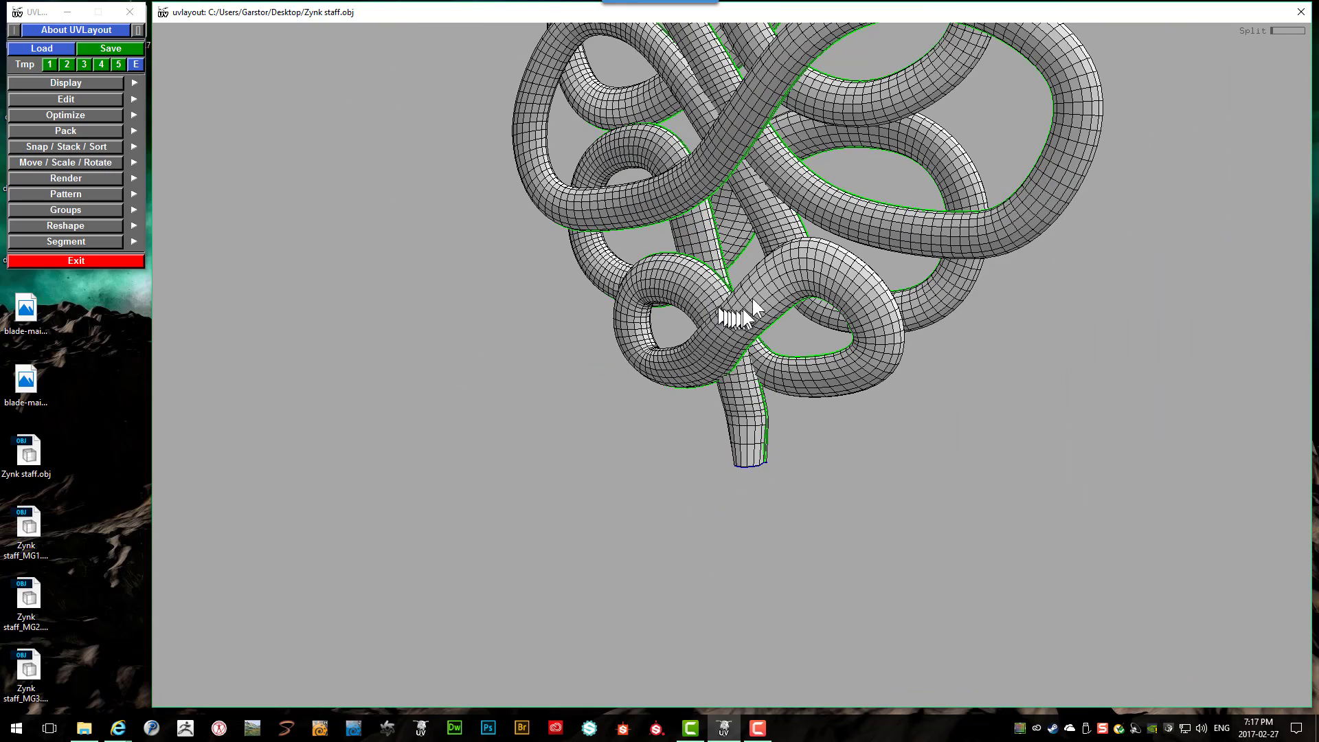
key("d")
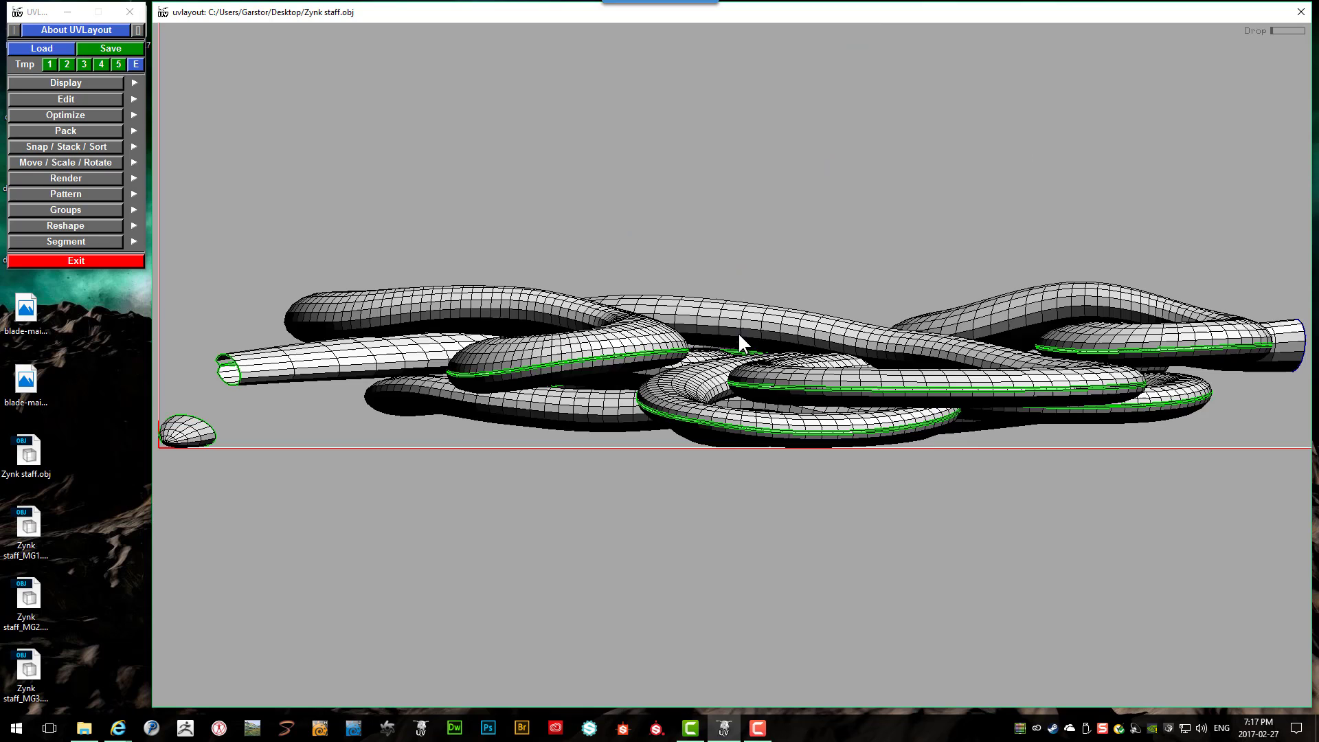
Step: Flatten the small tip shell in the UV view and move the tube shell clear of it
scroll(738, 332, "down", 5)
scroll(569, 395, "up", 8)
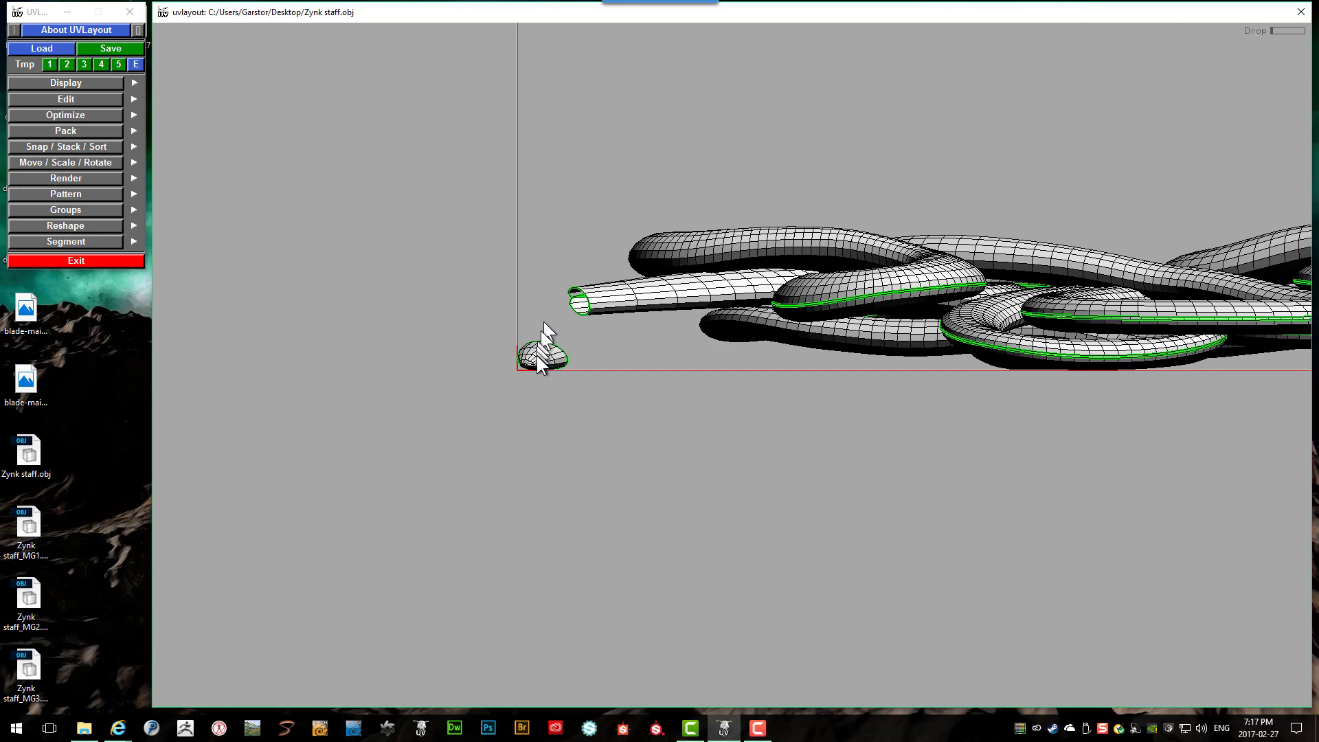
key("space")
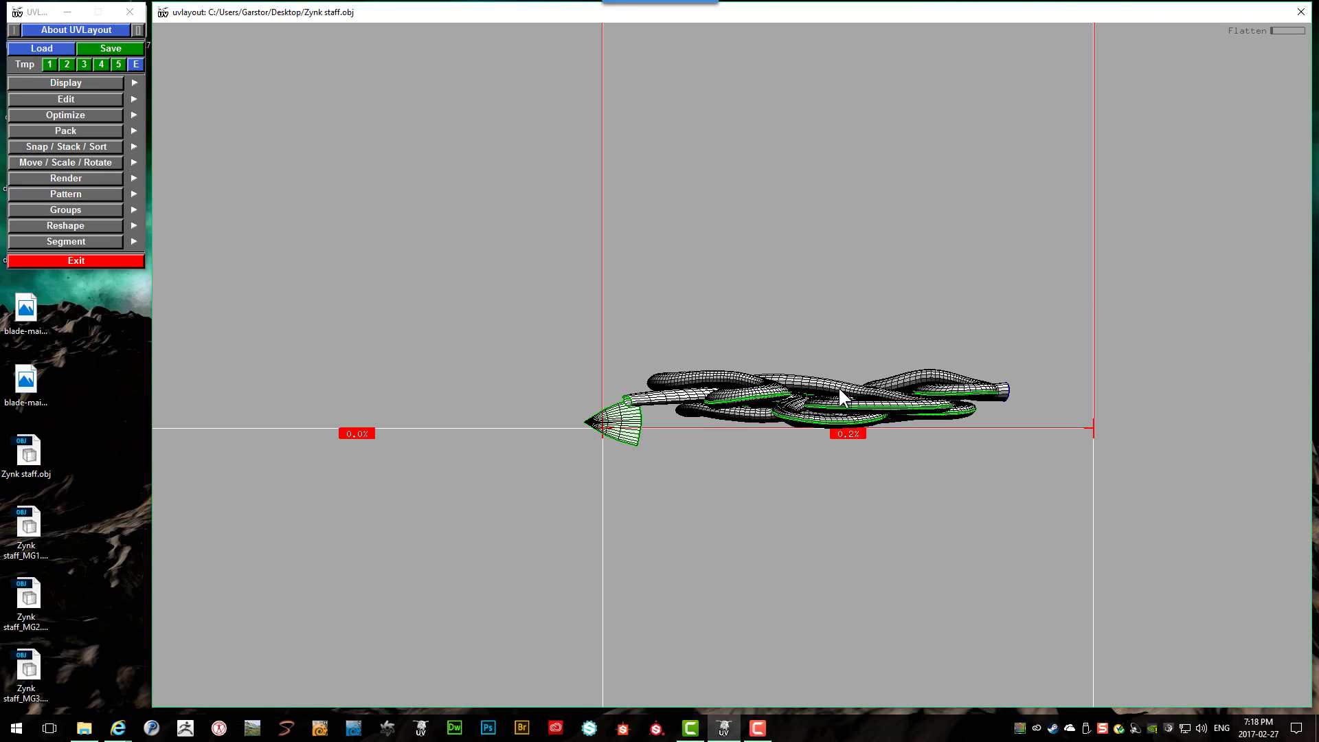
middle_click_drag(839, 389, 798, 262)
right_click_drag(790, 280, 789, 328)
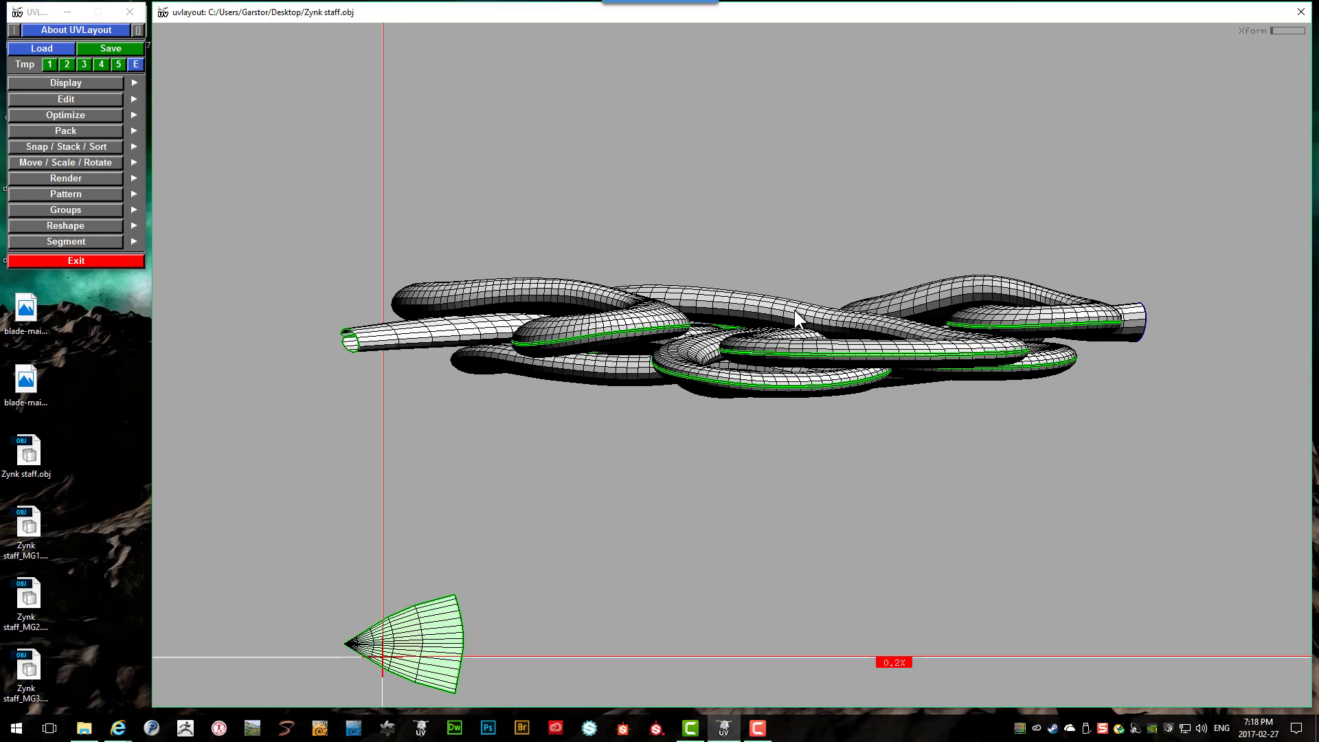
Step: Flatten the tube shell with its boundary released, stop the relaxation, and straighten the shell into a long rectangular strip
key("f")
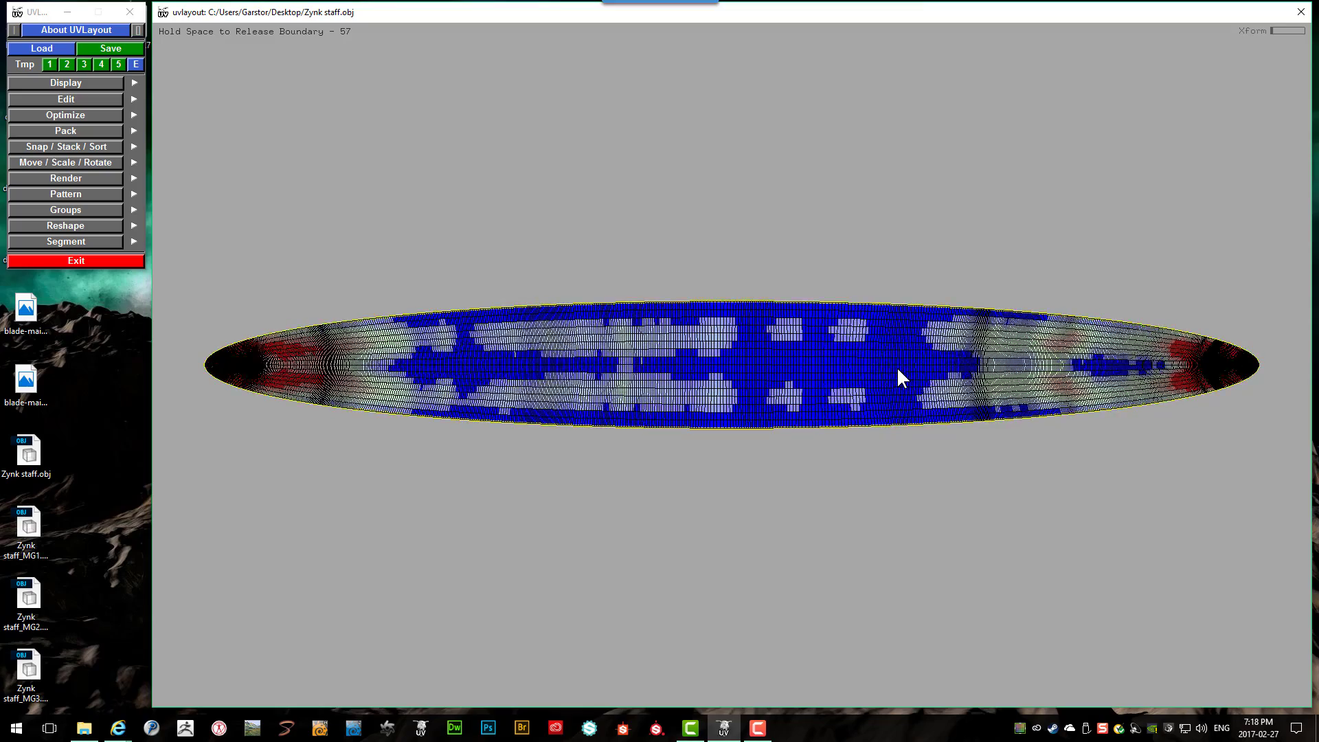
key("space")
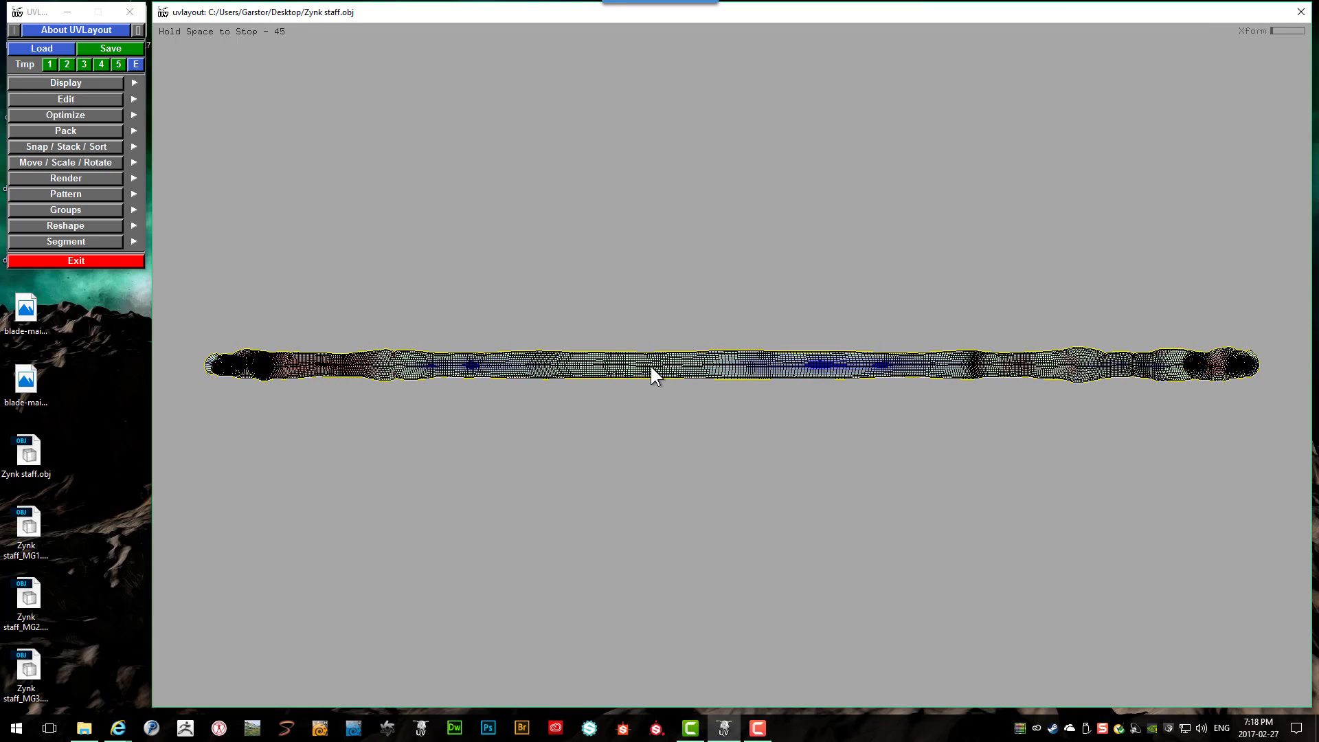
key("space")
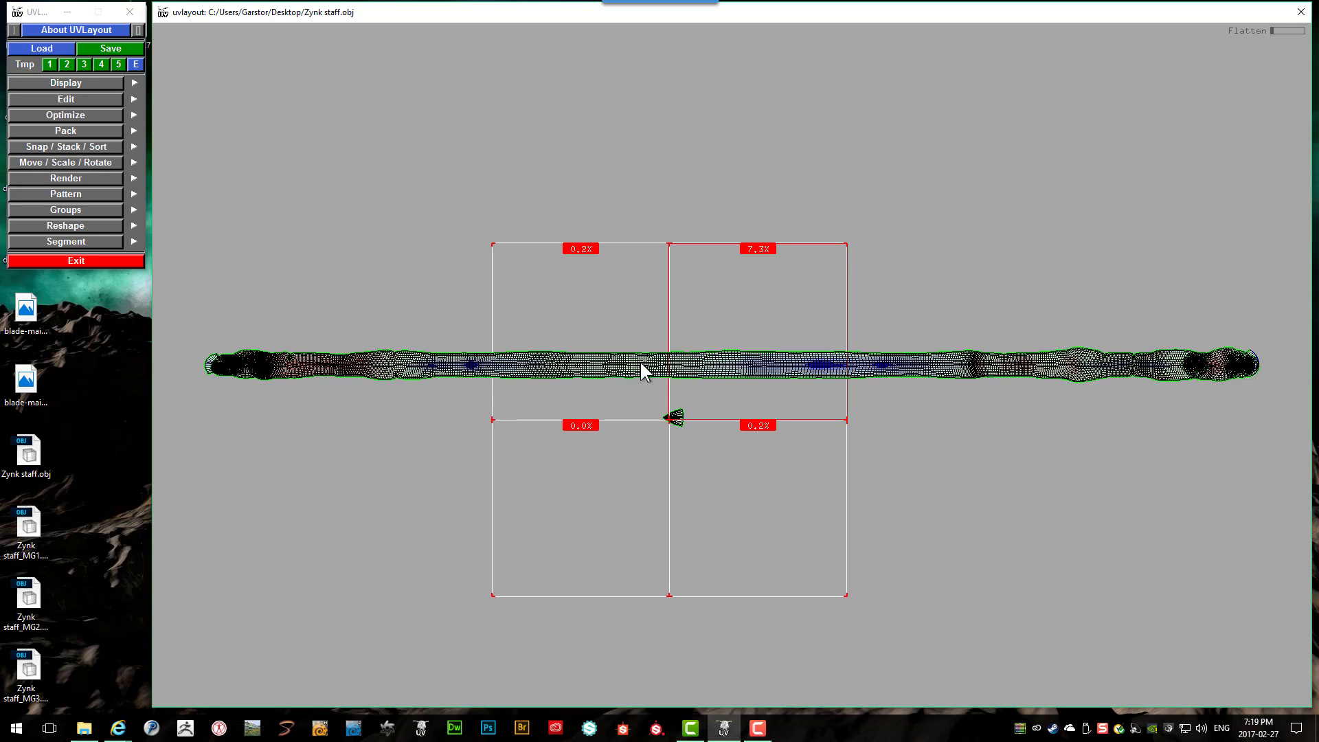
key("shift+r")
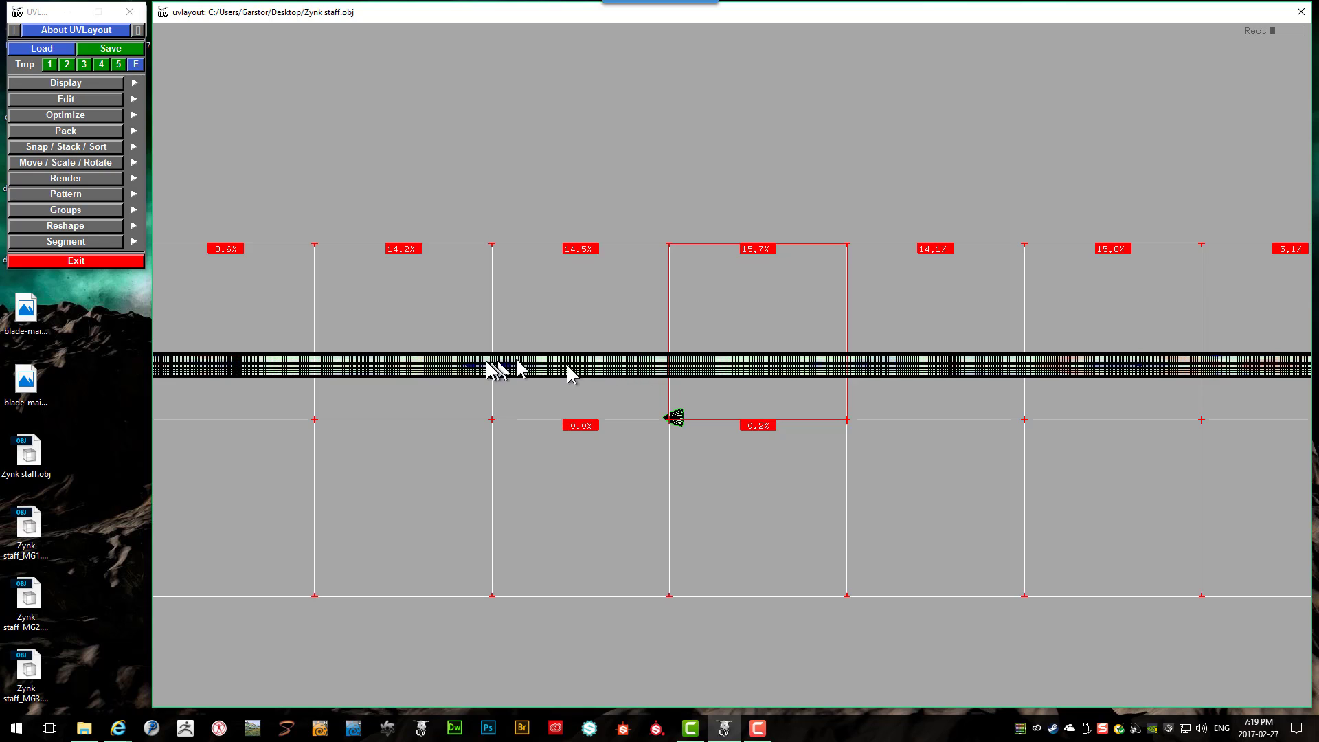
Step: Examine the distortion colours and grid spacing along the tube's rectangular UV strip, from its end to its middle
scroll(413, 373, "down", 2)
scroll(392, 372, "up", 1)
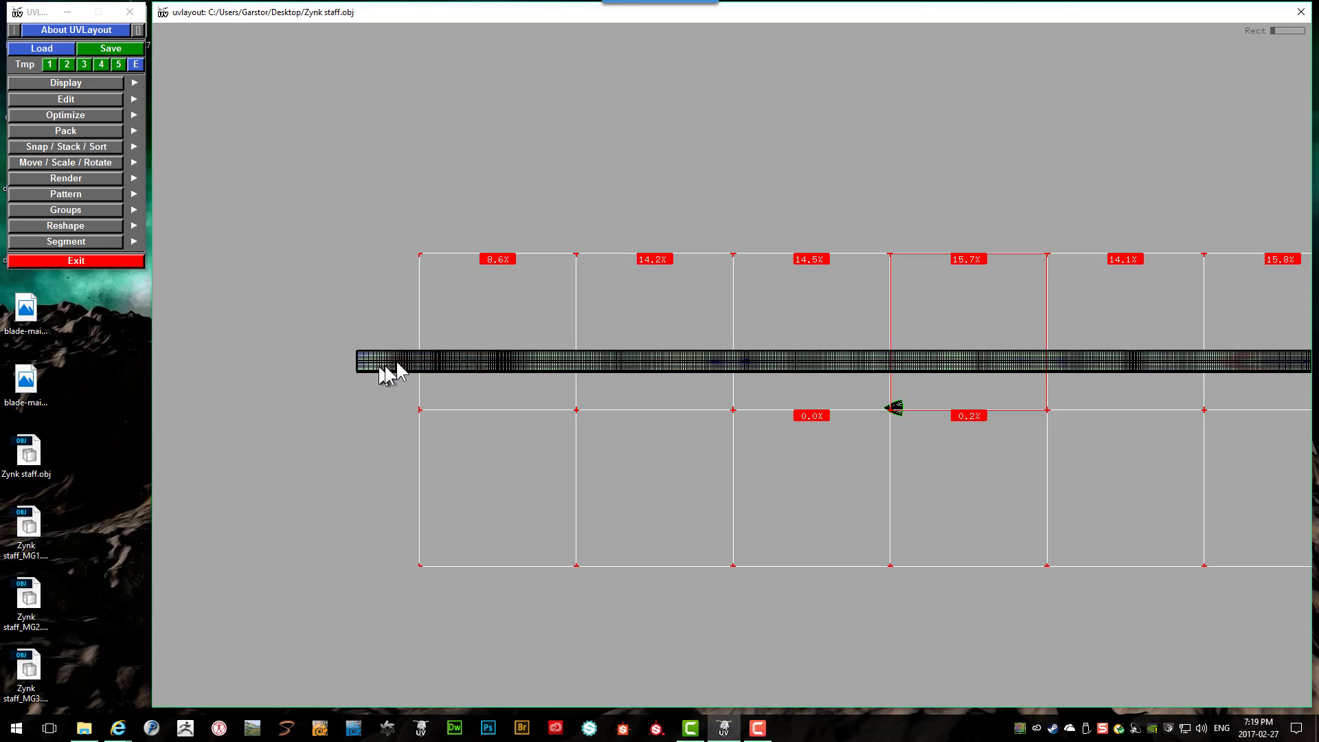
scroll(440, 355, "up", 6)
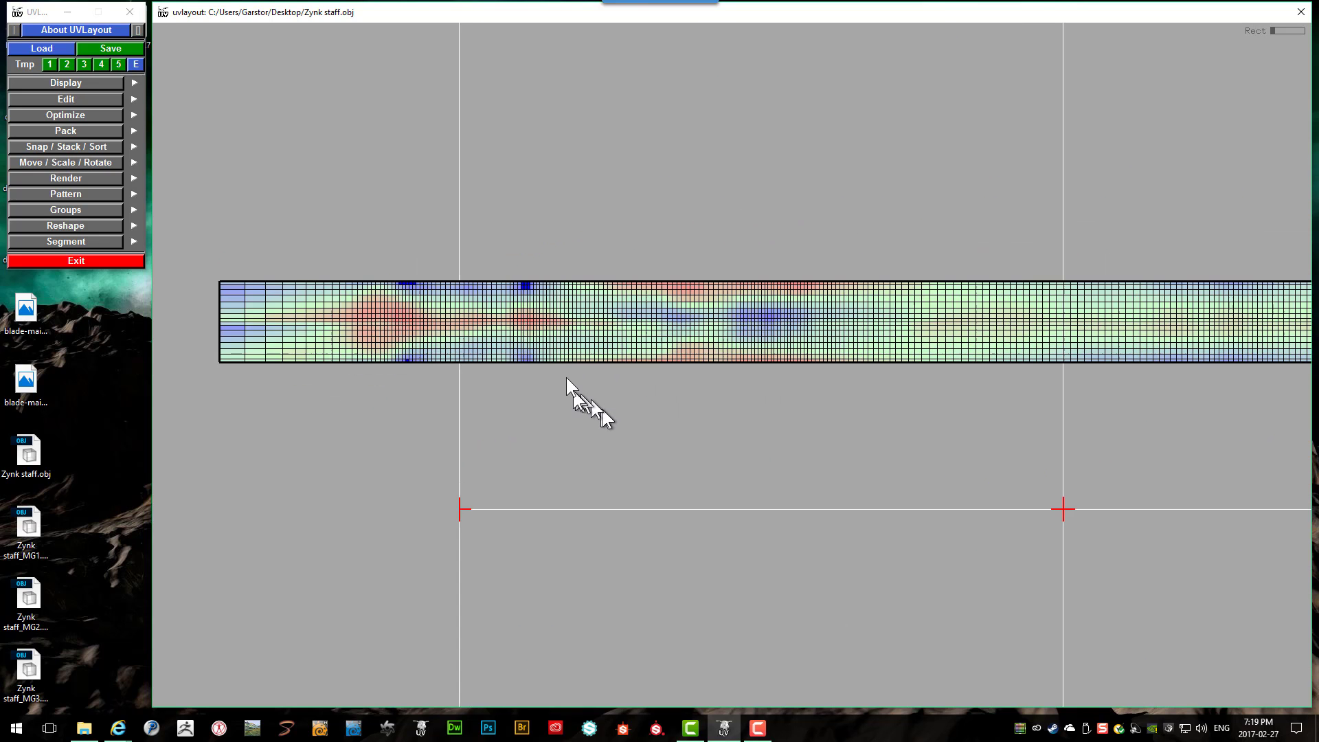
scroll(536, 319, "up", 4)
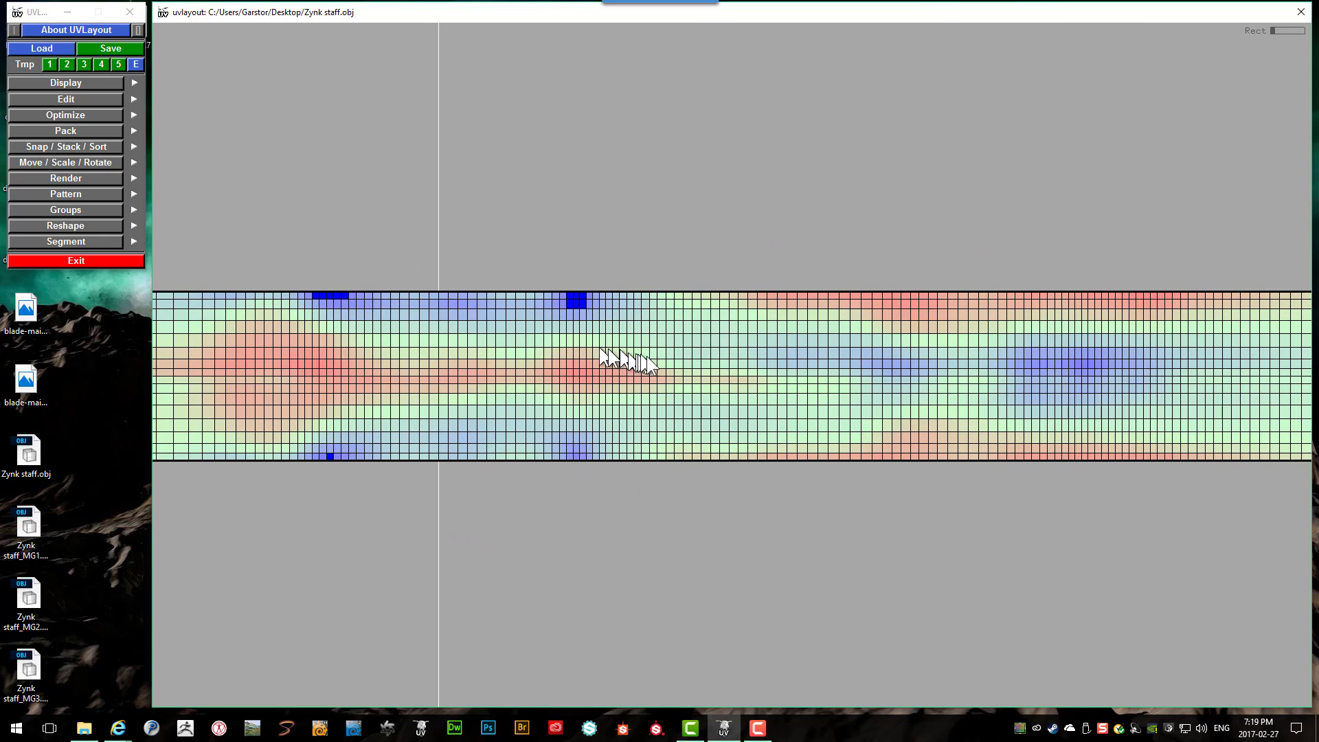
scroll(646, 356, "down", 2)
scroll(829, 356, "down", 3)
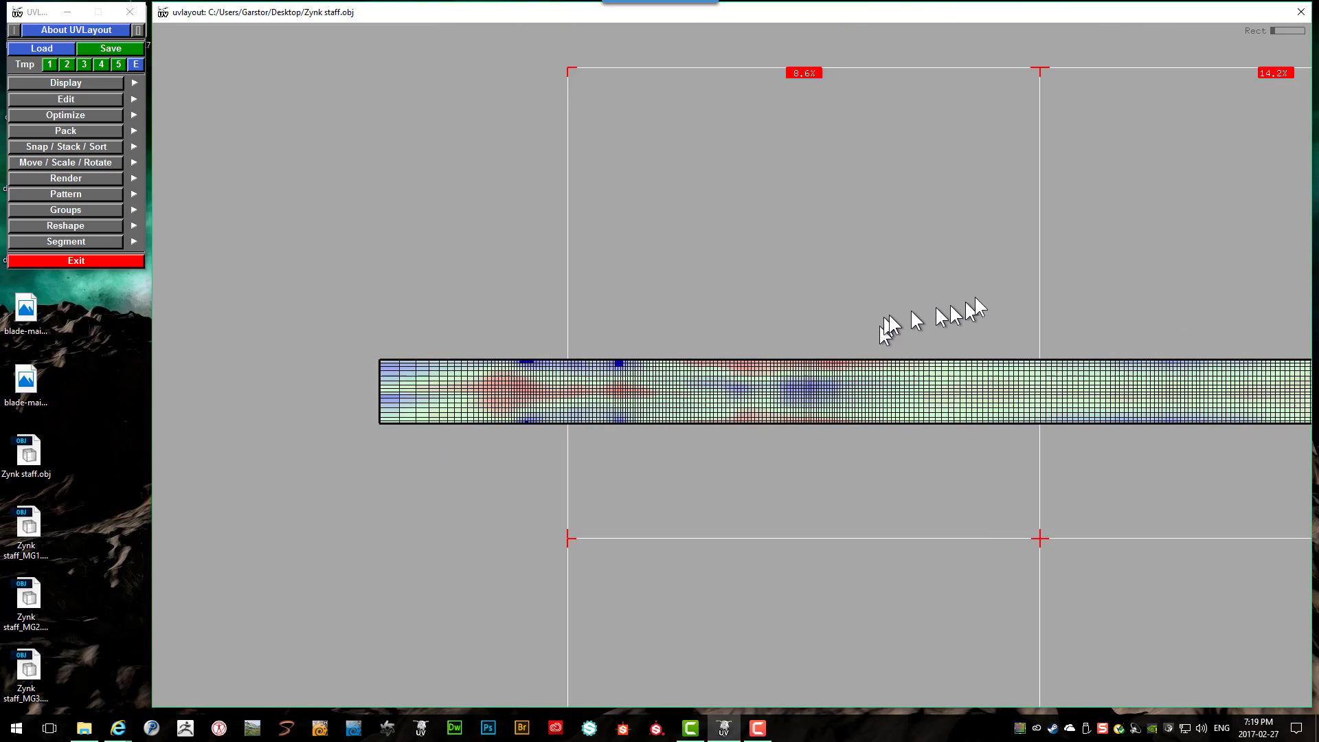
scroll(990, 323, "down", 1)
scroll(1017, 340, "up", 5)
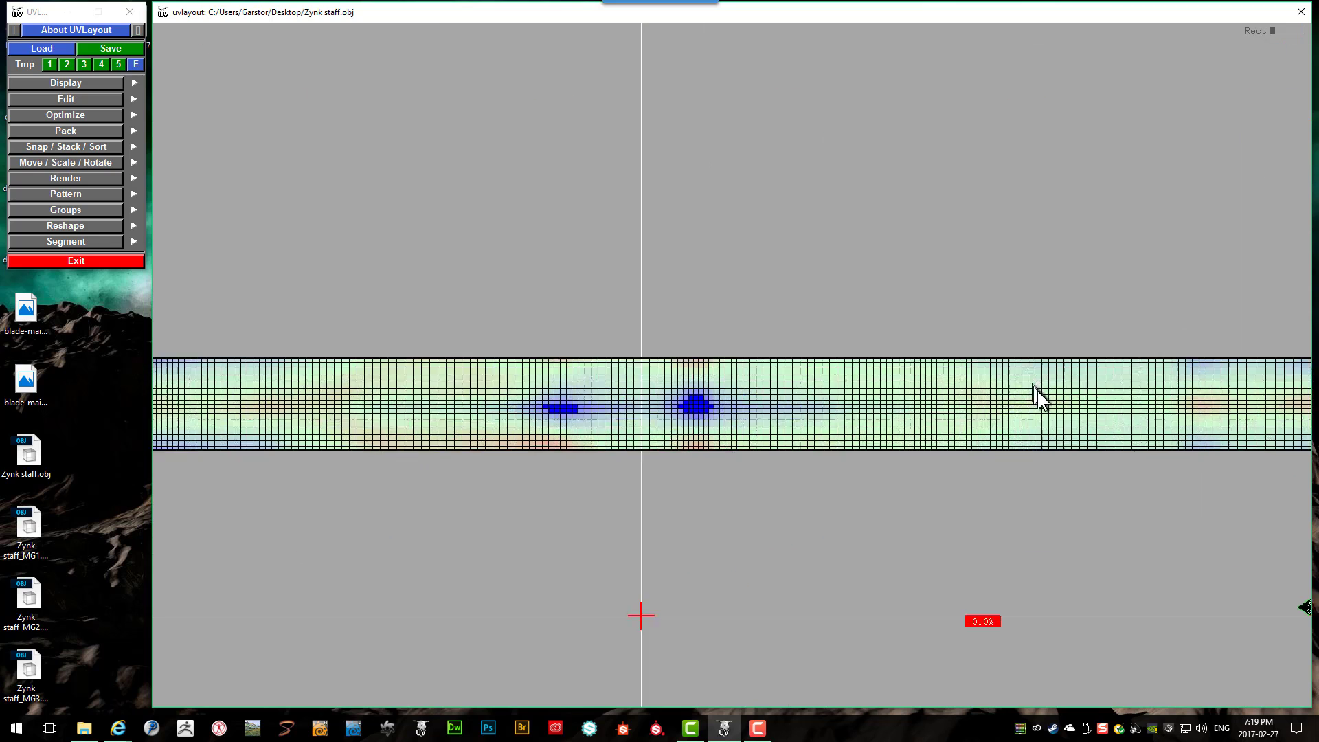
scroll(1038, 391, "down", 3)
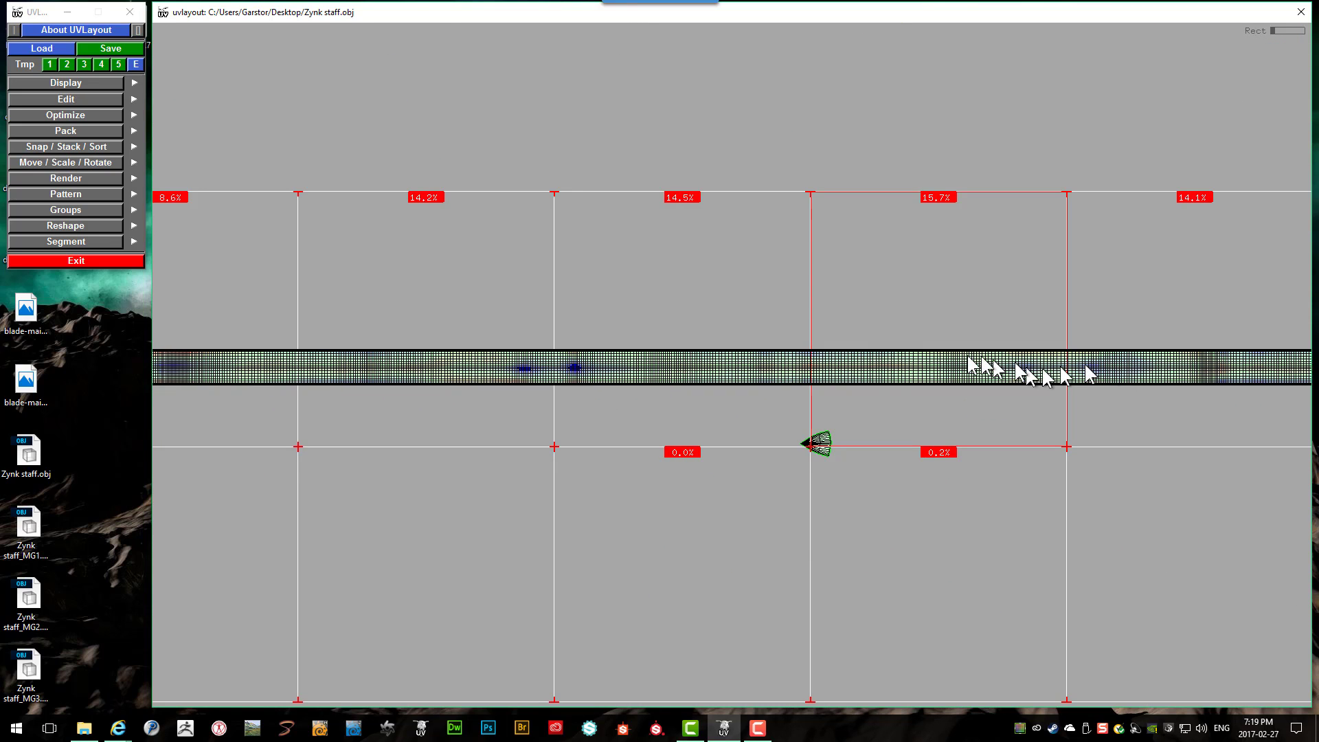
scroll(945, 365, "down", 4)
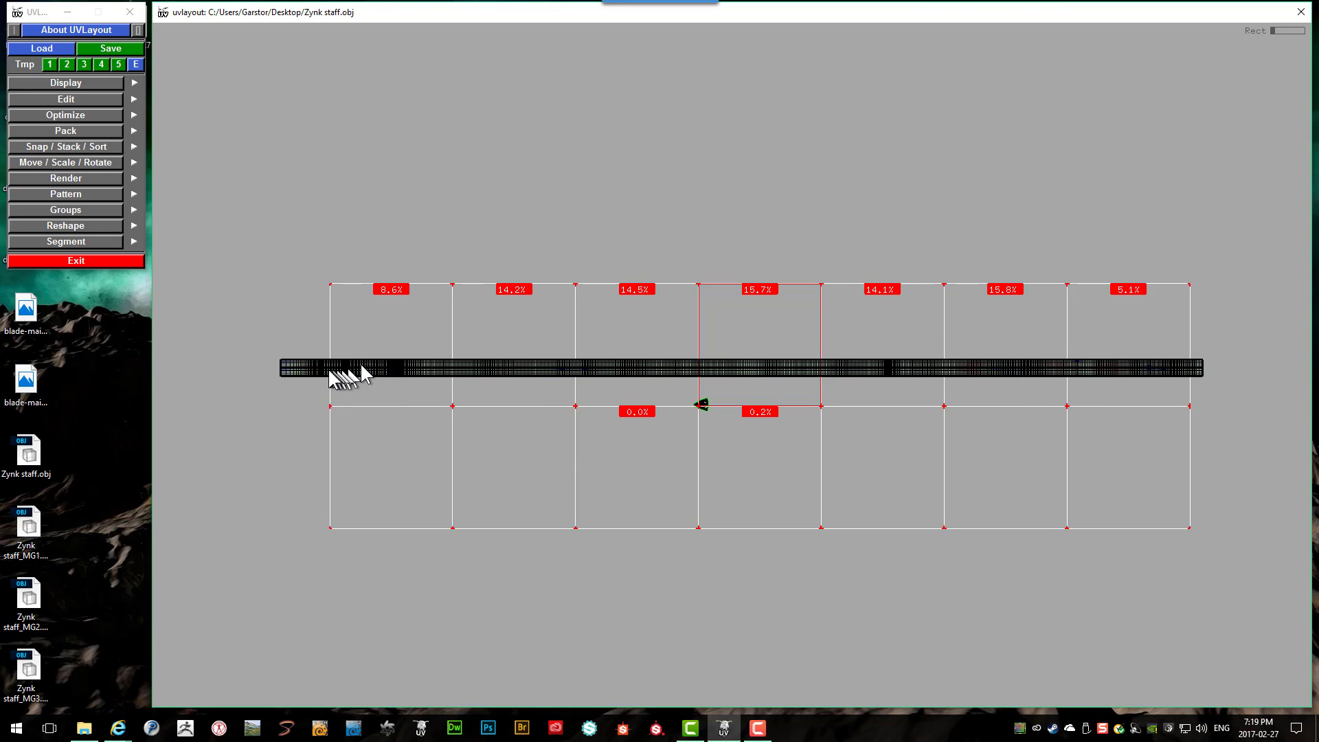
scroll(818, 371, "up", 4)
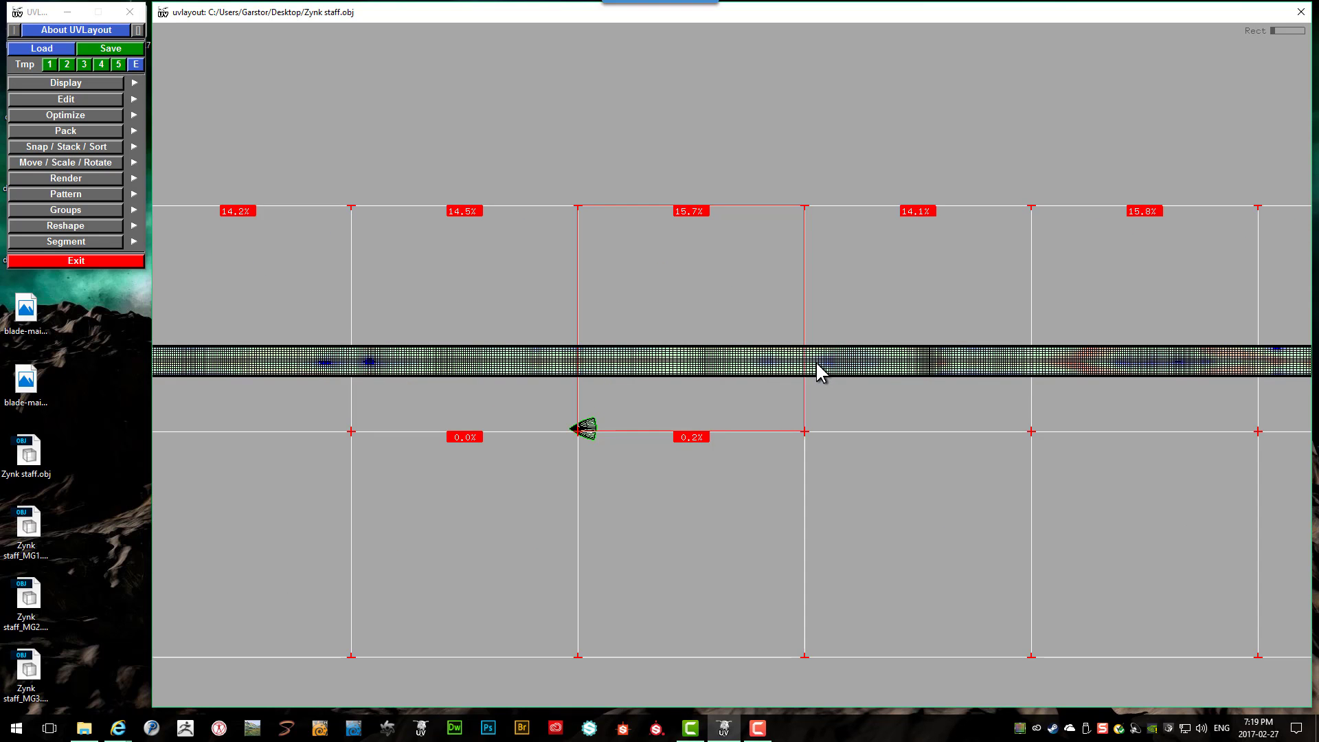
scroll(818, 370, "up", 5)
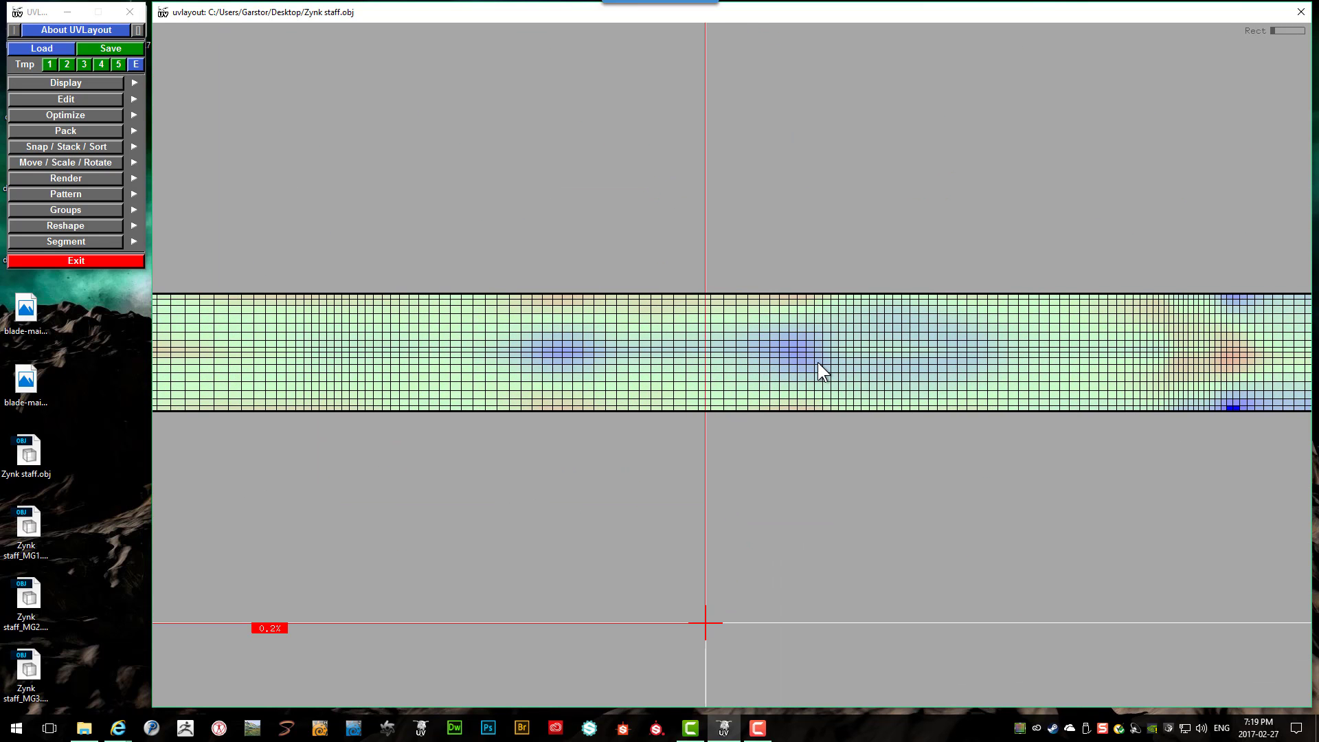
scroll(818, 370, "up", 1)
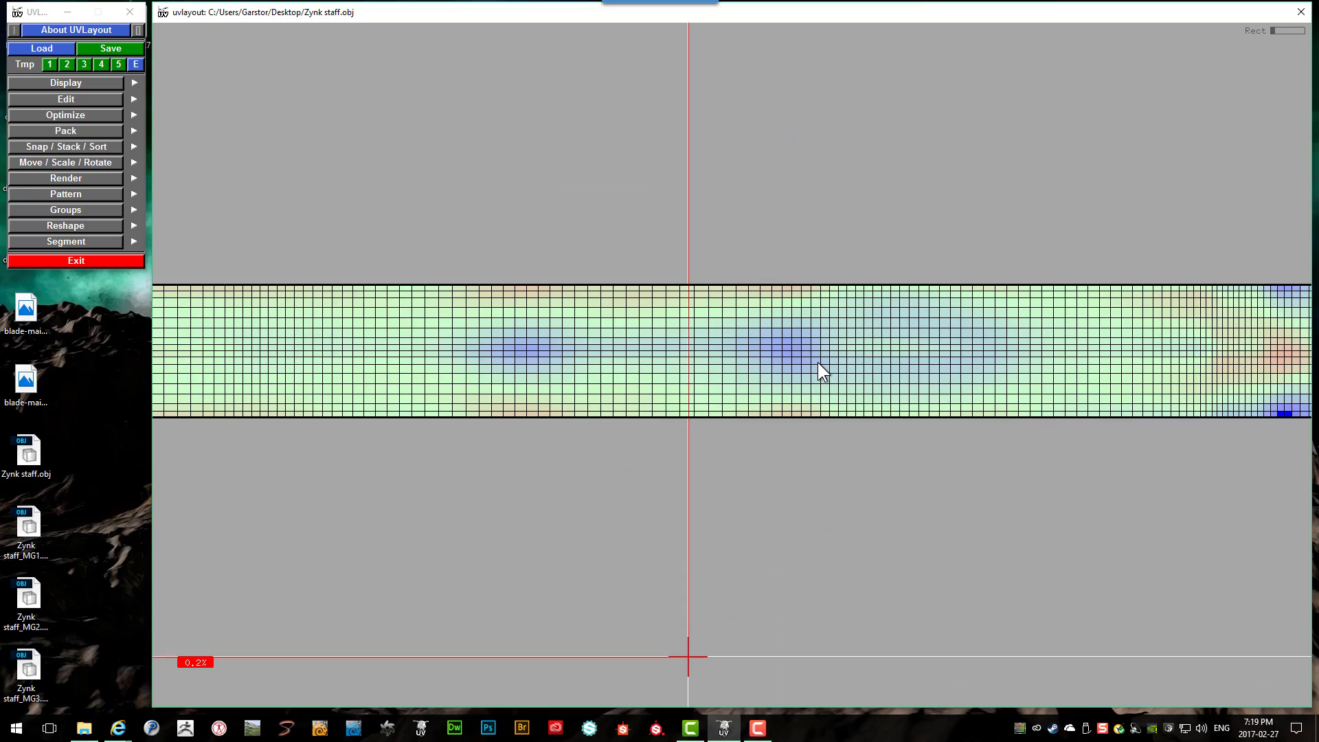
Step: Show the staff in 3D with the checker texture and examine the stretching around its lower loops
key("3")
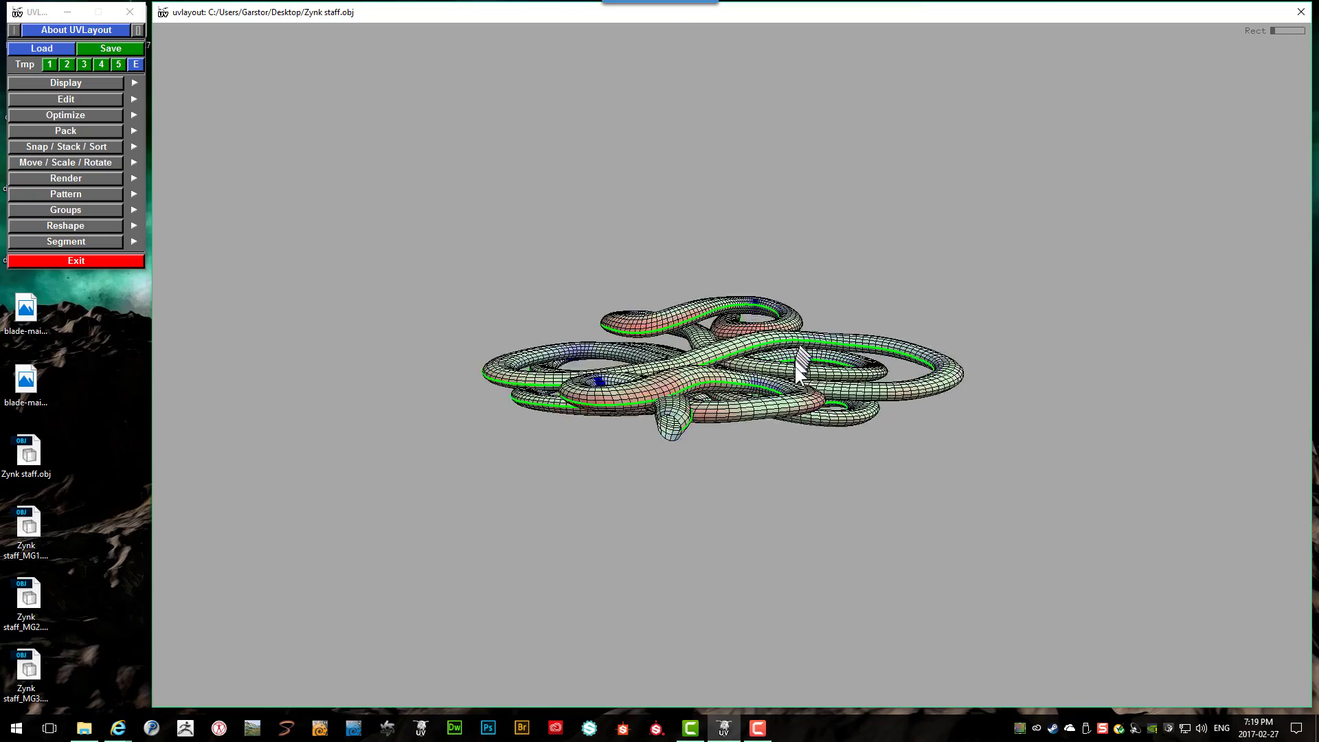
middle_click_drag(801, 419, 789, 471)
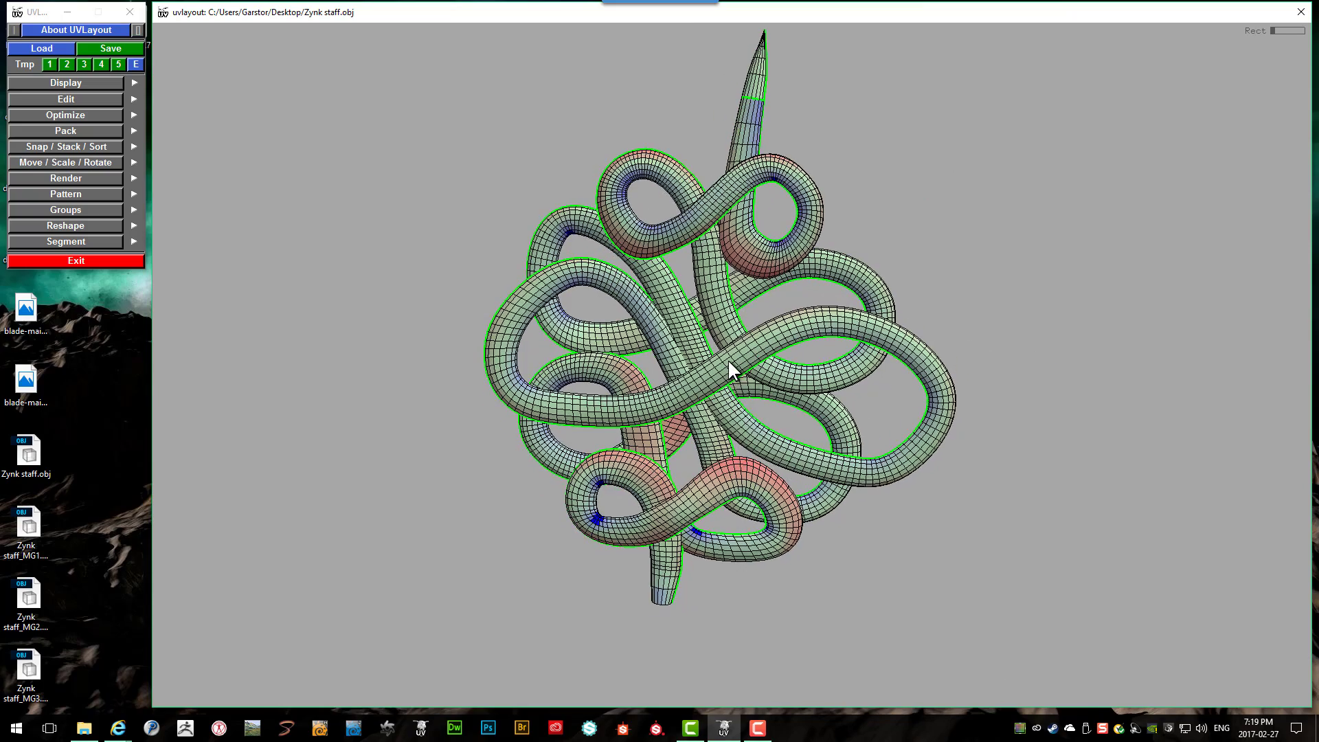
middle_click_drag(730, 371, 703, 366)
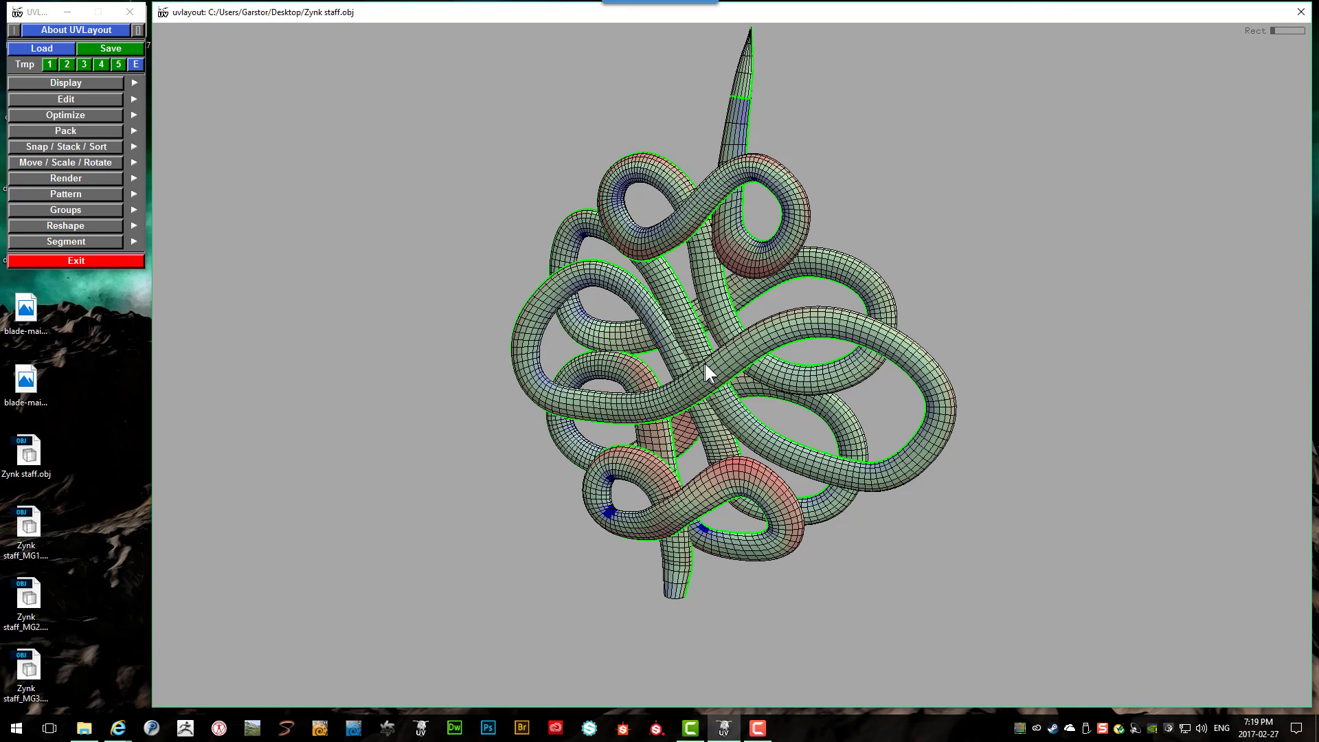
key("t")
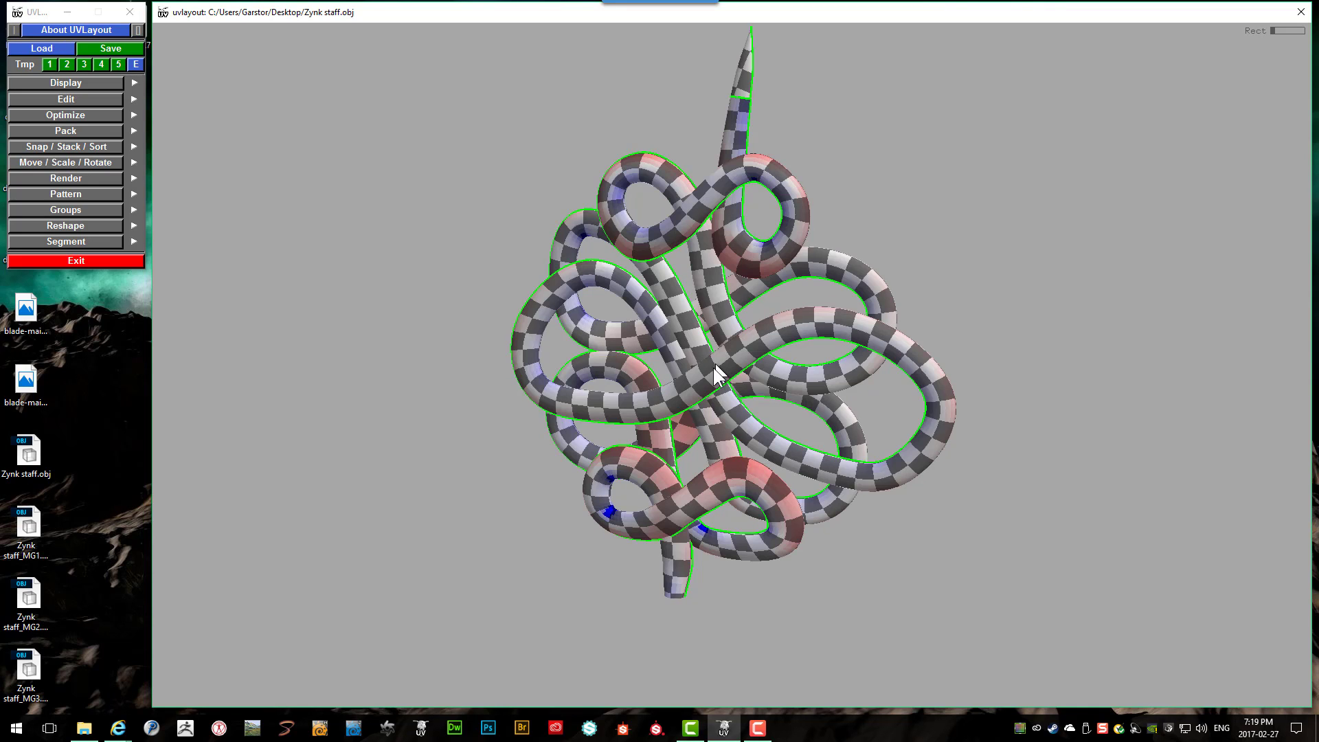
scroll(712, 365, "up", 3)
scroll(742, 516, "up", 2)
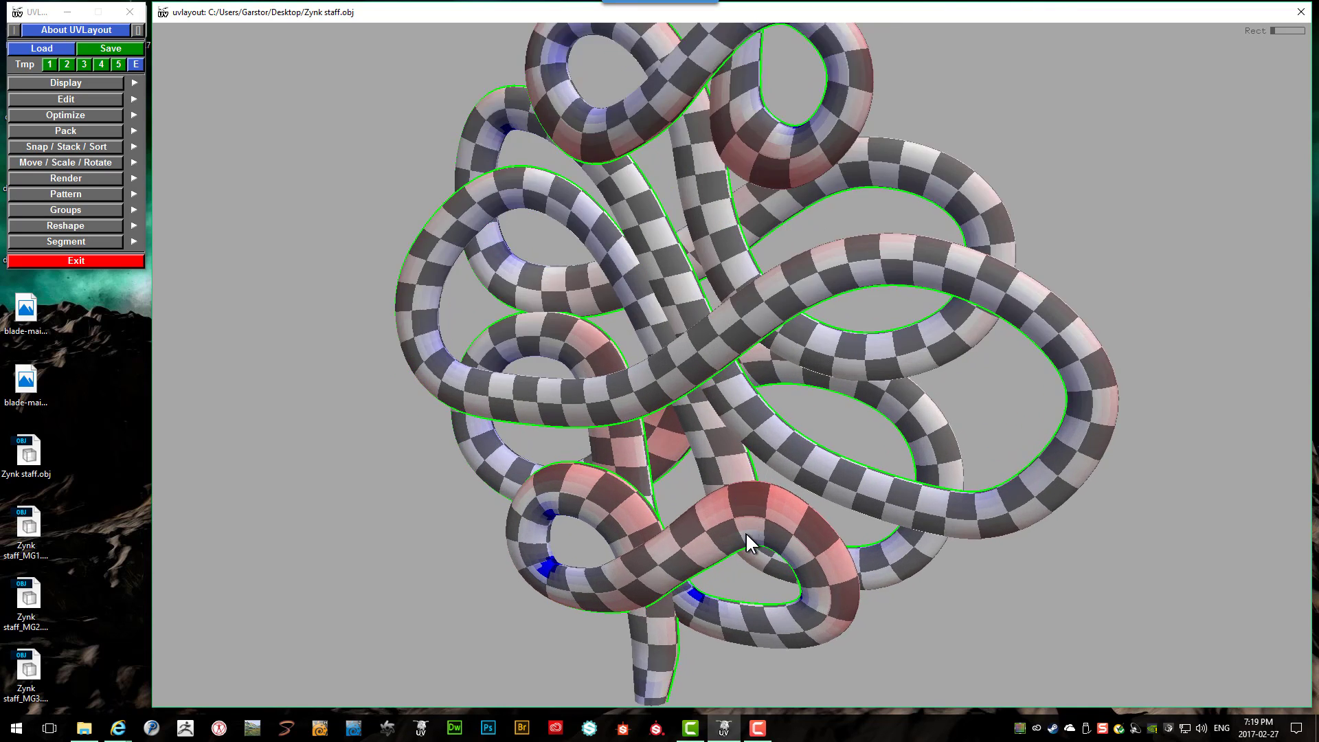
scroll(745, 532, "up", 4)
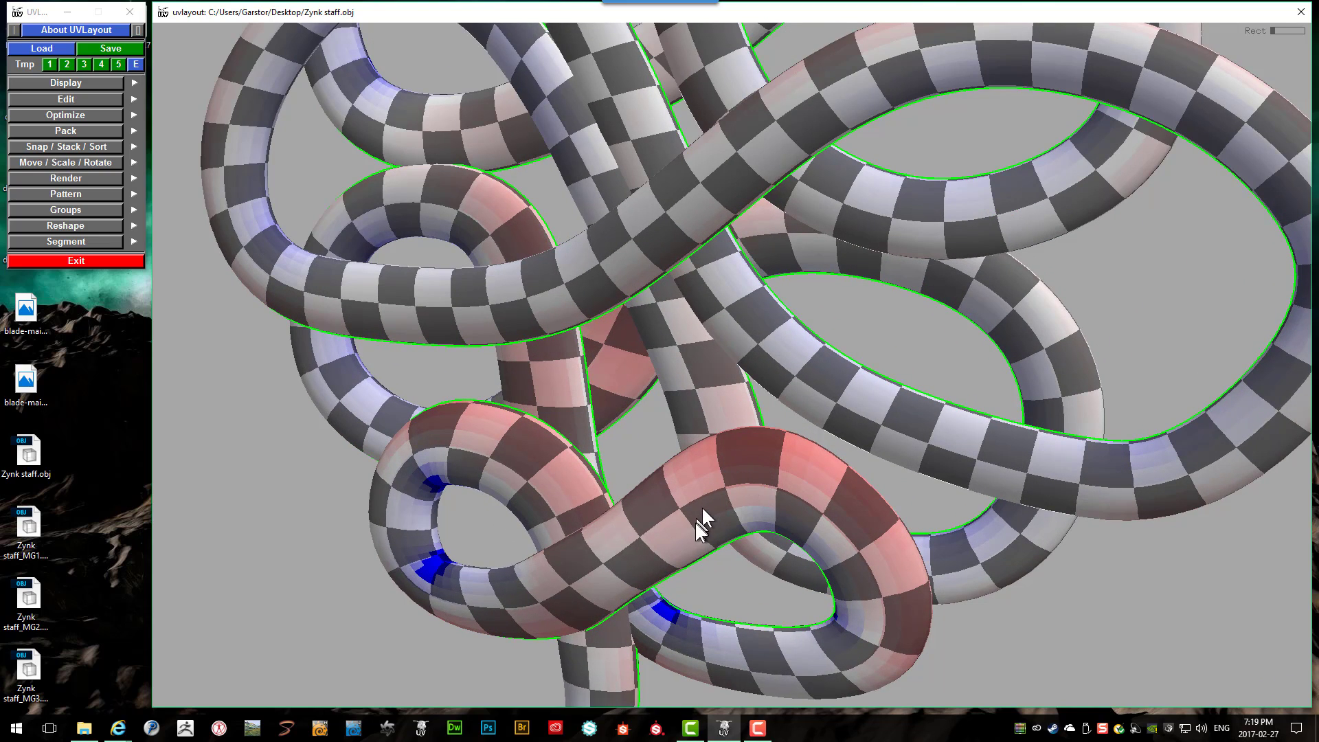
scroll(732, 518, "down", 3)
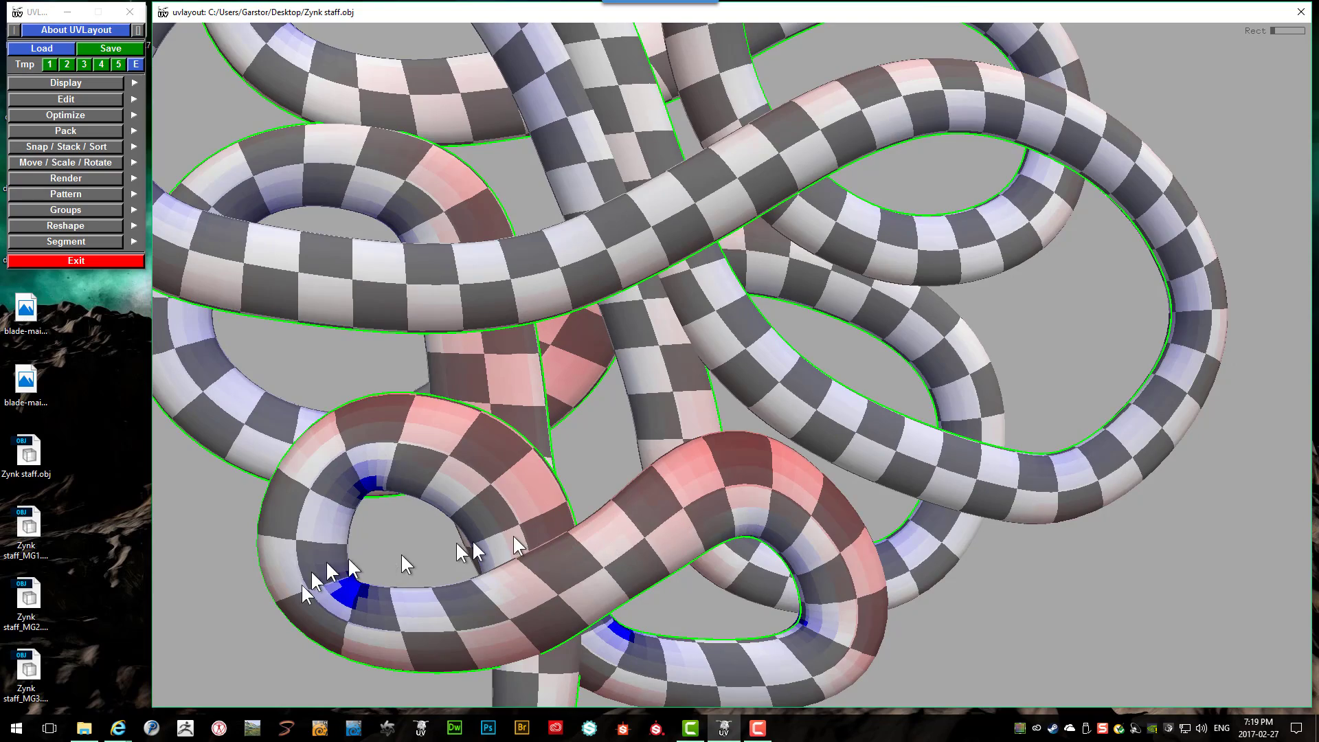
scroll(330, 622, "up", 3)
scroll(442, 553, "down", 2)
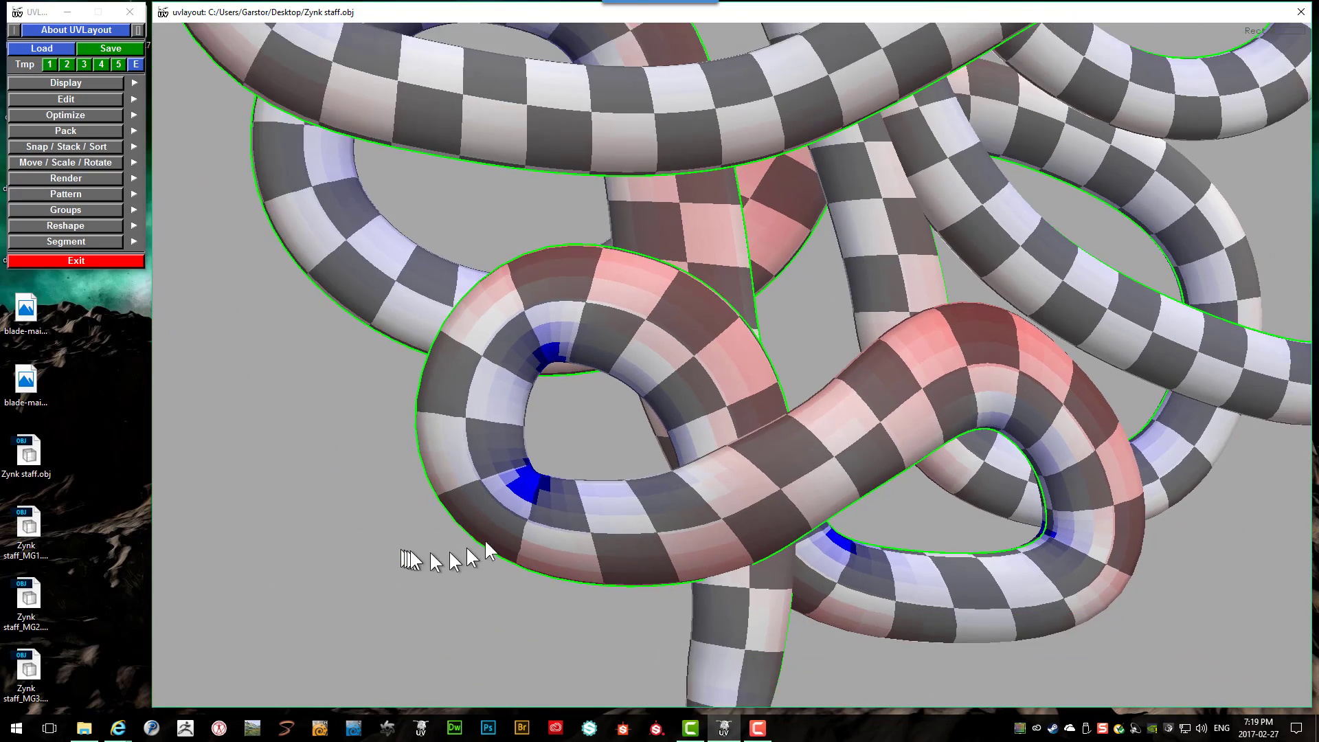
scroll(680, 412, "down", 2)
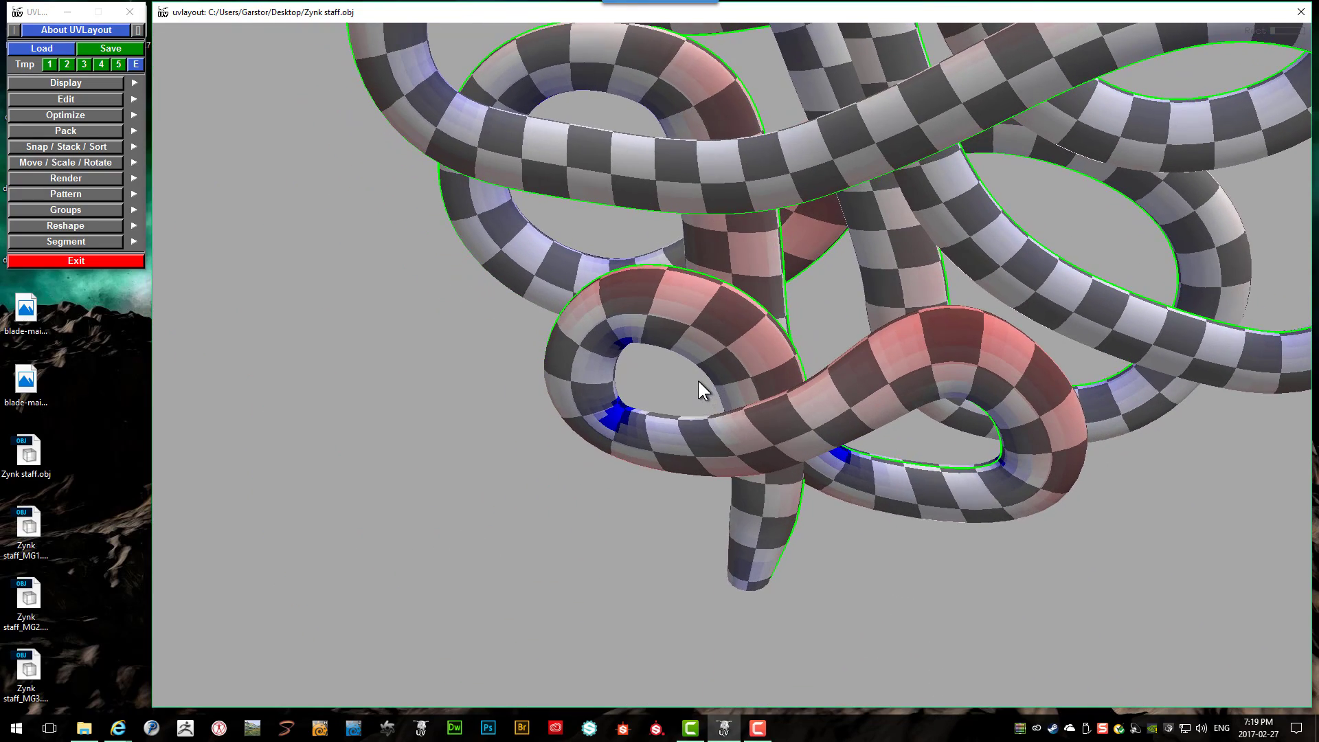
Step: Return to the UV view and recheck the stretched and compressed areas near the end of the tube strip
key("1")
scroll(731, 349, "down", 4)
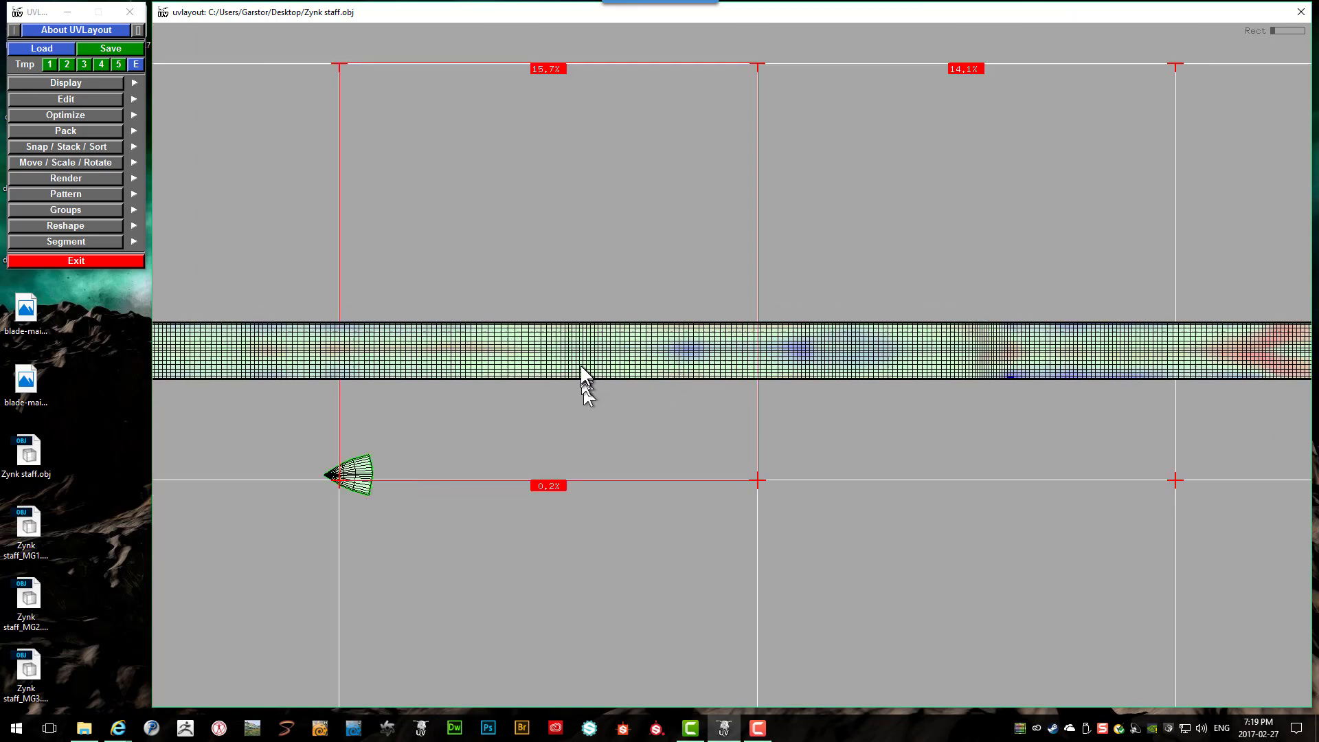
scroll(414, 392, "down", 3)
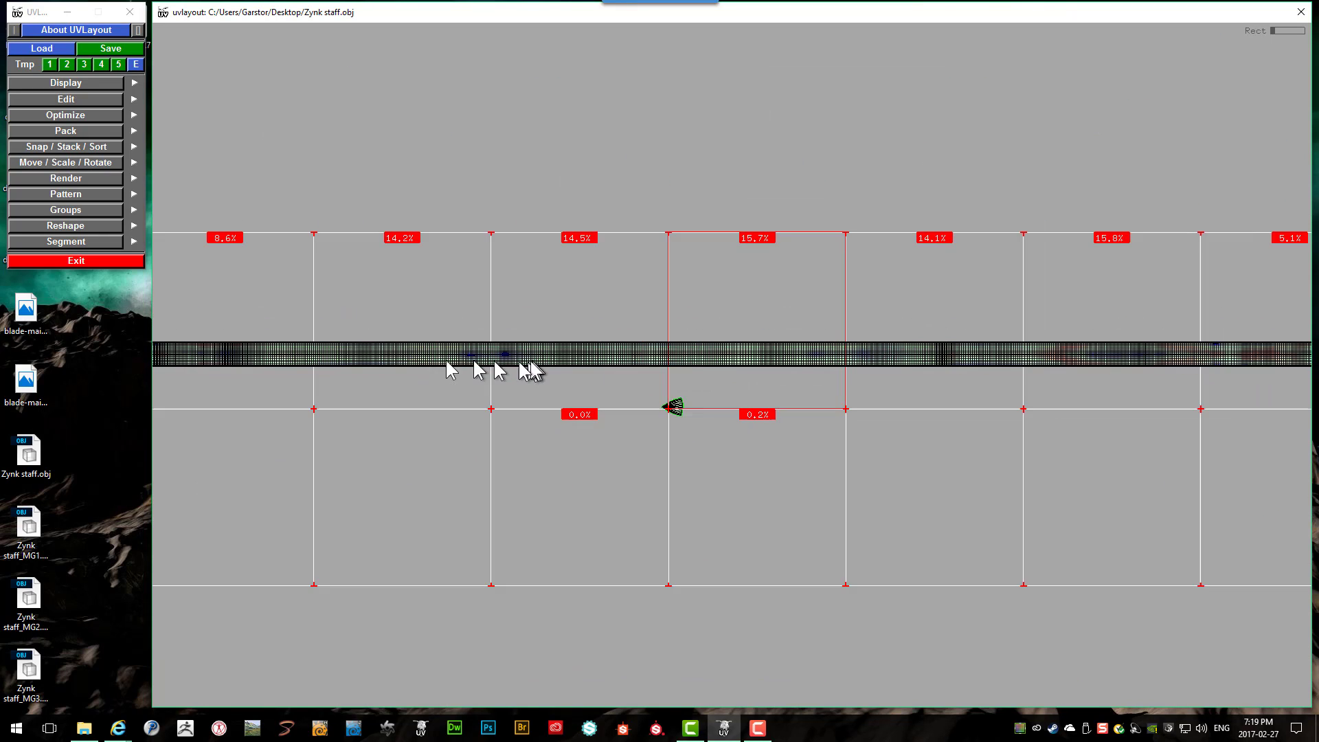
scroll(440, 371, "up", 2)
scroll(382, 365, "up", 5)
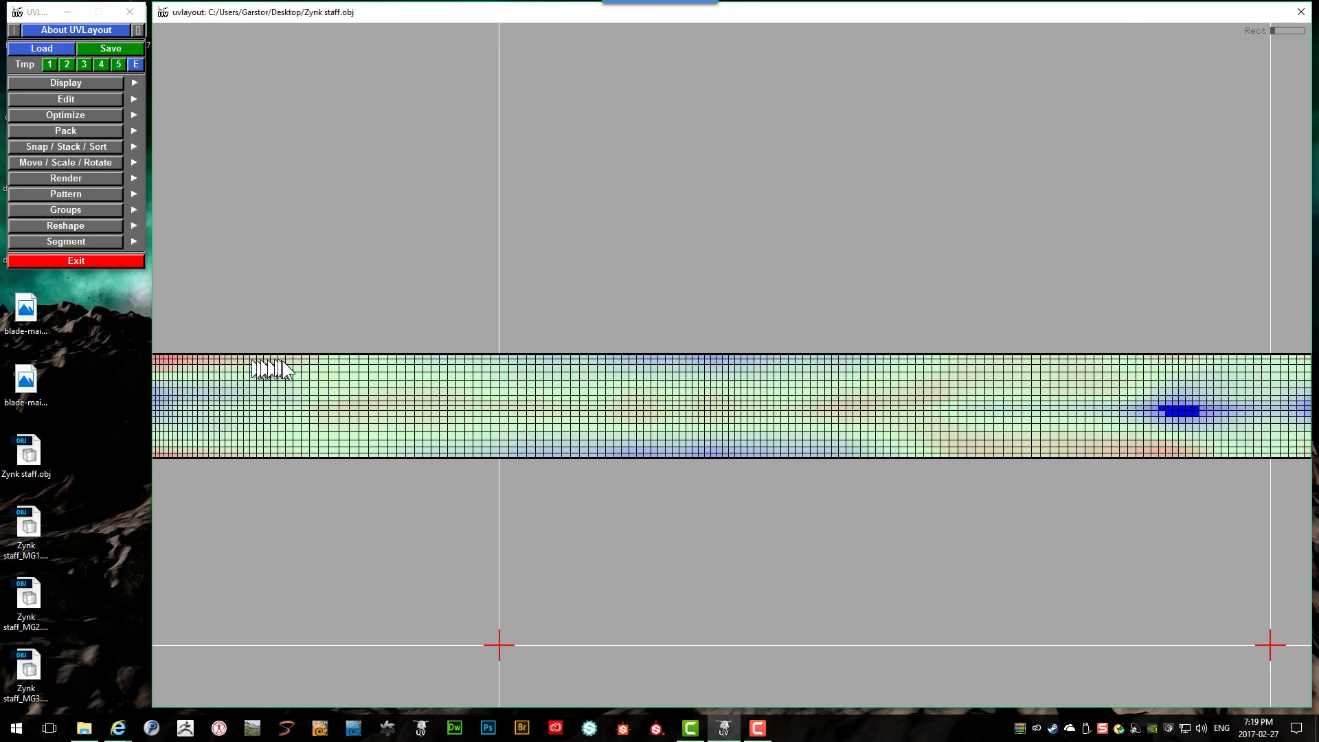
scroll(306, 377, "down", 3)
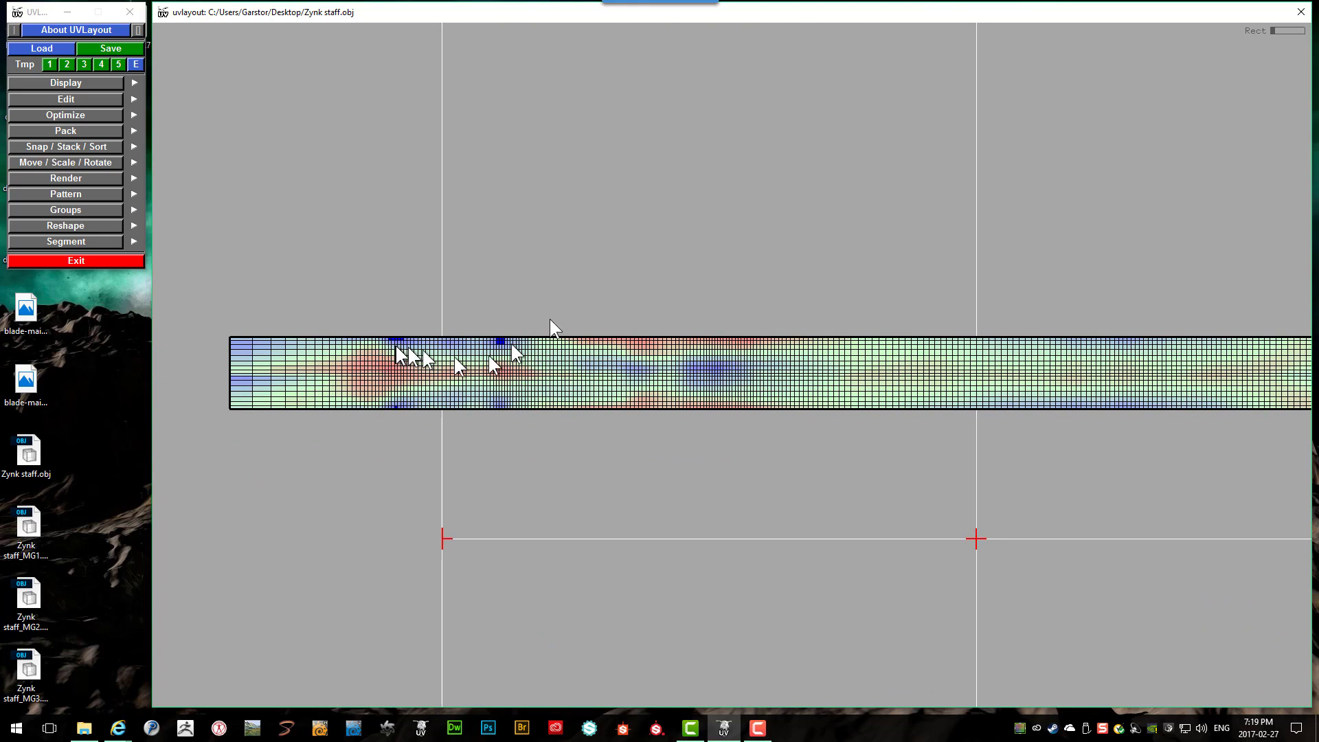
Step: Tag the tube's rectangular UV shell as the one to transform
scroll(662, 268, "down", 1)
scroll(736, 229, "down", 1)
scroll(742, 343, "up", 3)
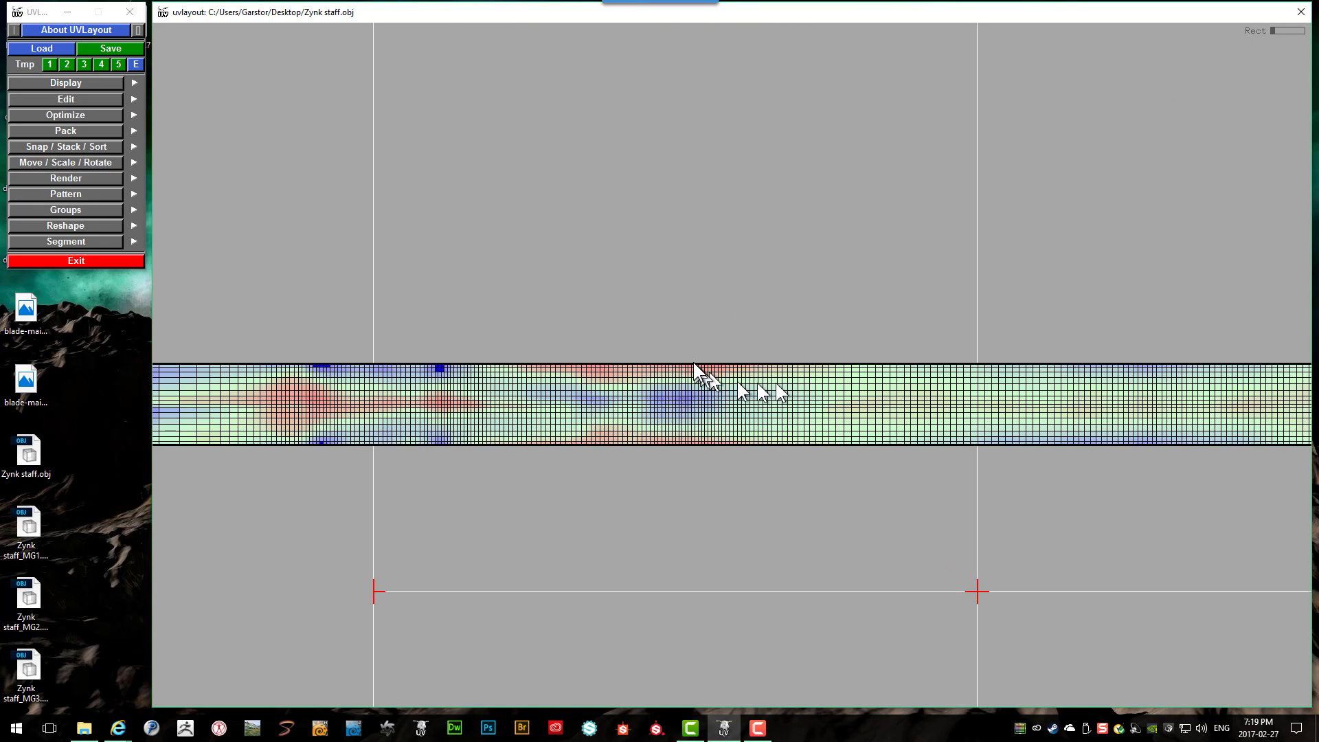
scroll(694, 363, "up", 1)
scroll(692, 366, "up", 2)
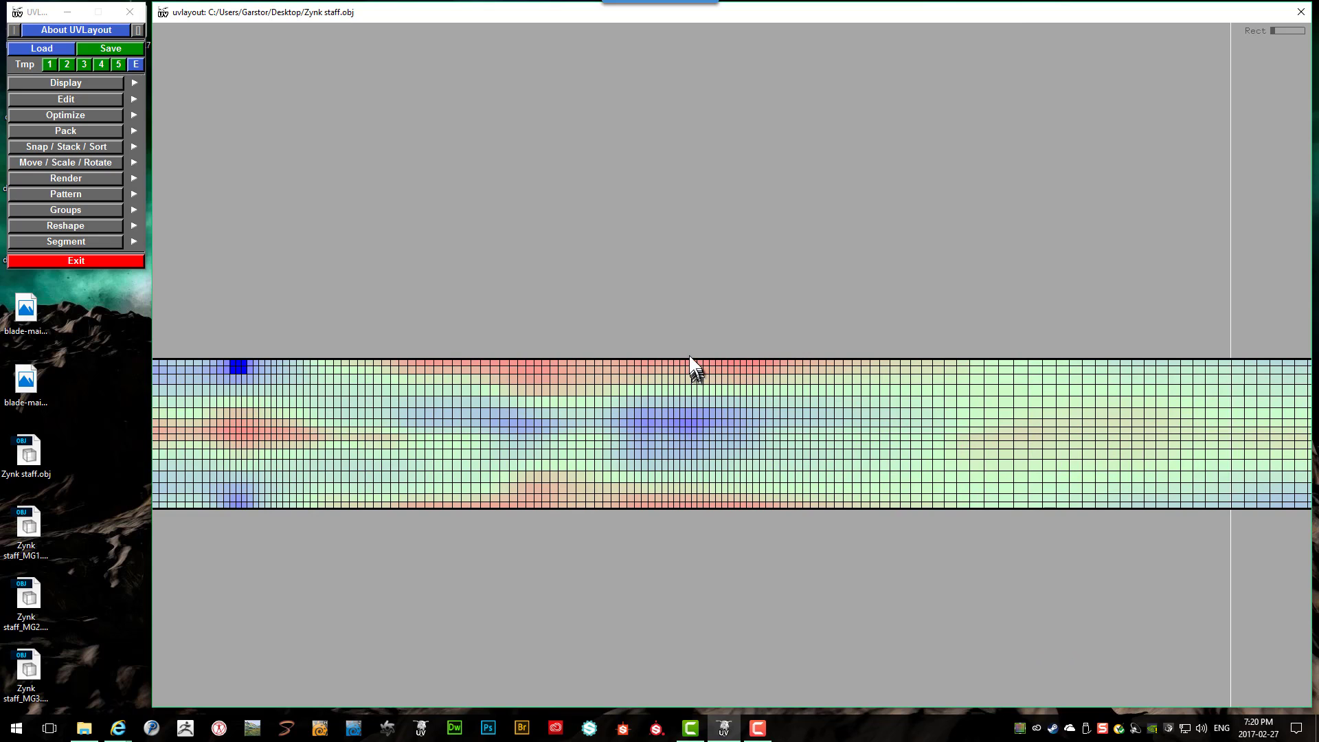
scroll(688, 362, "up", 3)
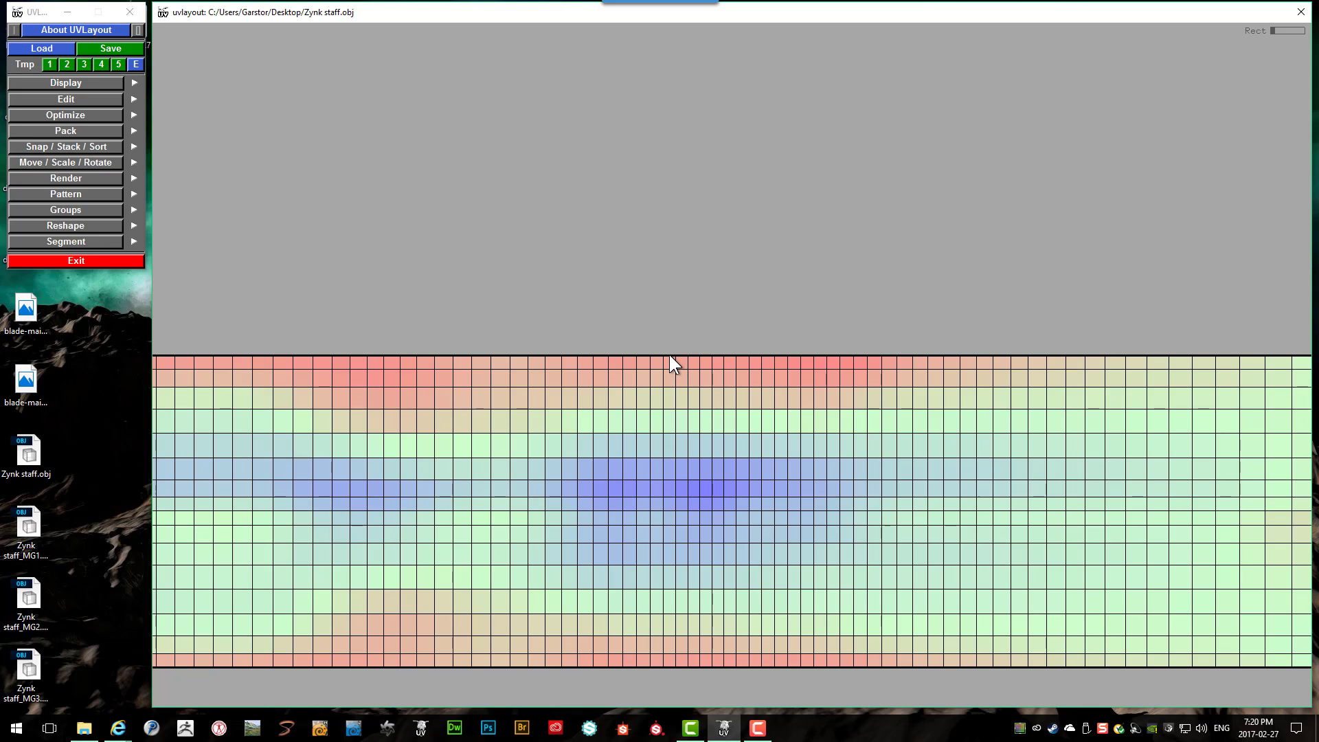
key("t")
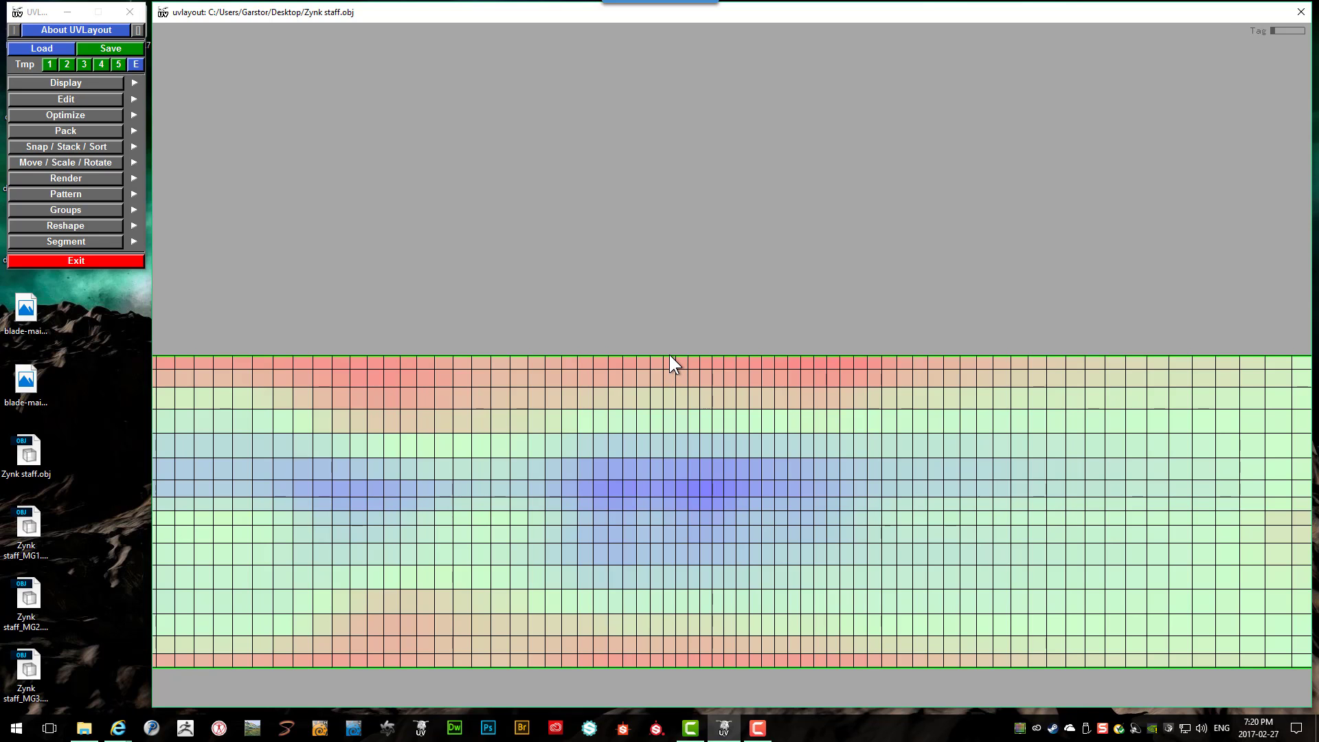
Step: Display the Snap / Stack / Sort options and move the tube shell into the first UV tile, near its upper-left corner
scroll(669, 354, "down", 3)
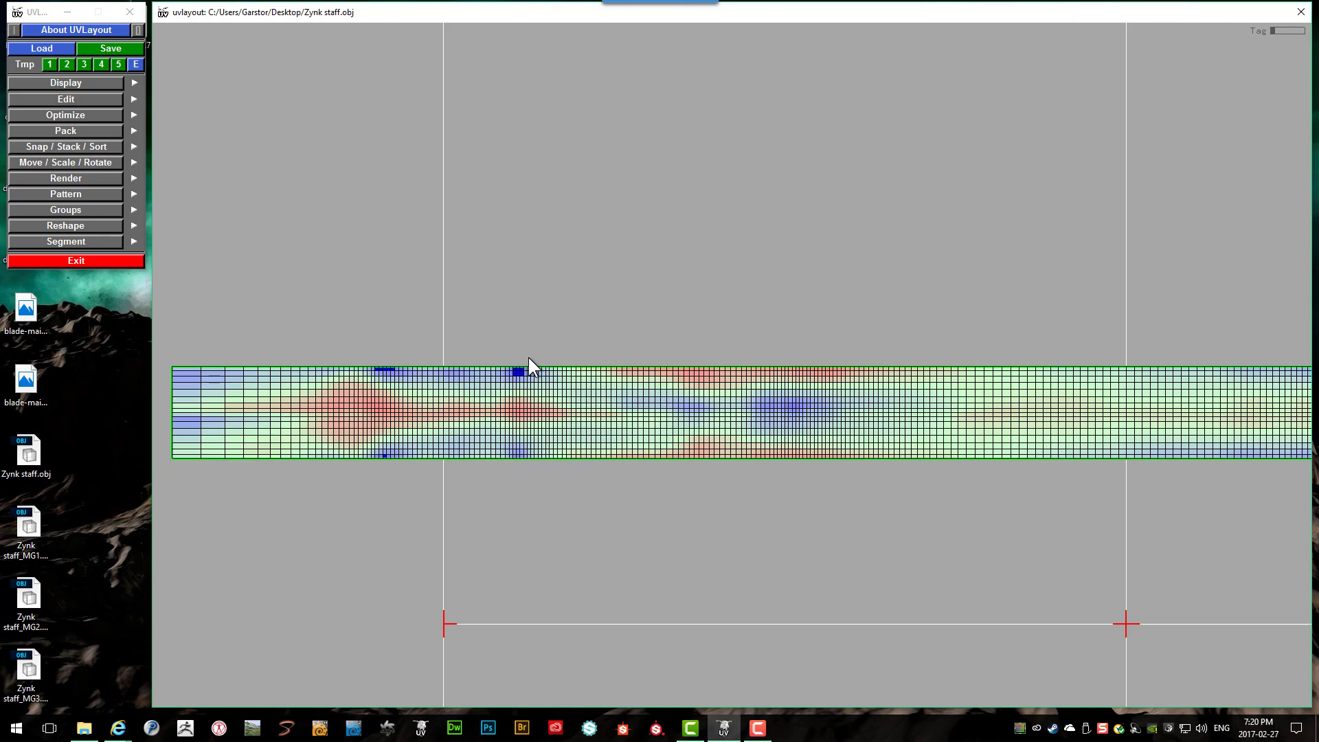
scroll(579, 367, "up", 2)
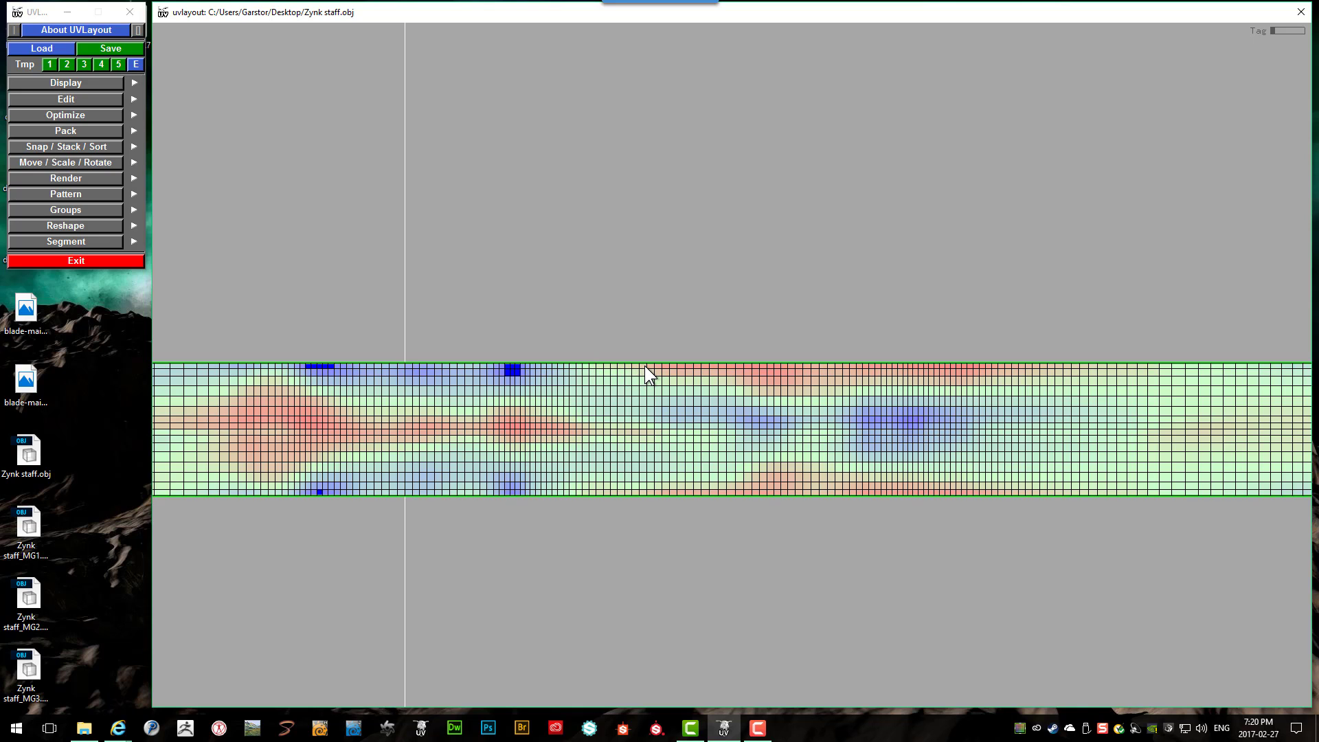
scroll(645, 366, "down", 1)
left_click(607, 367)
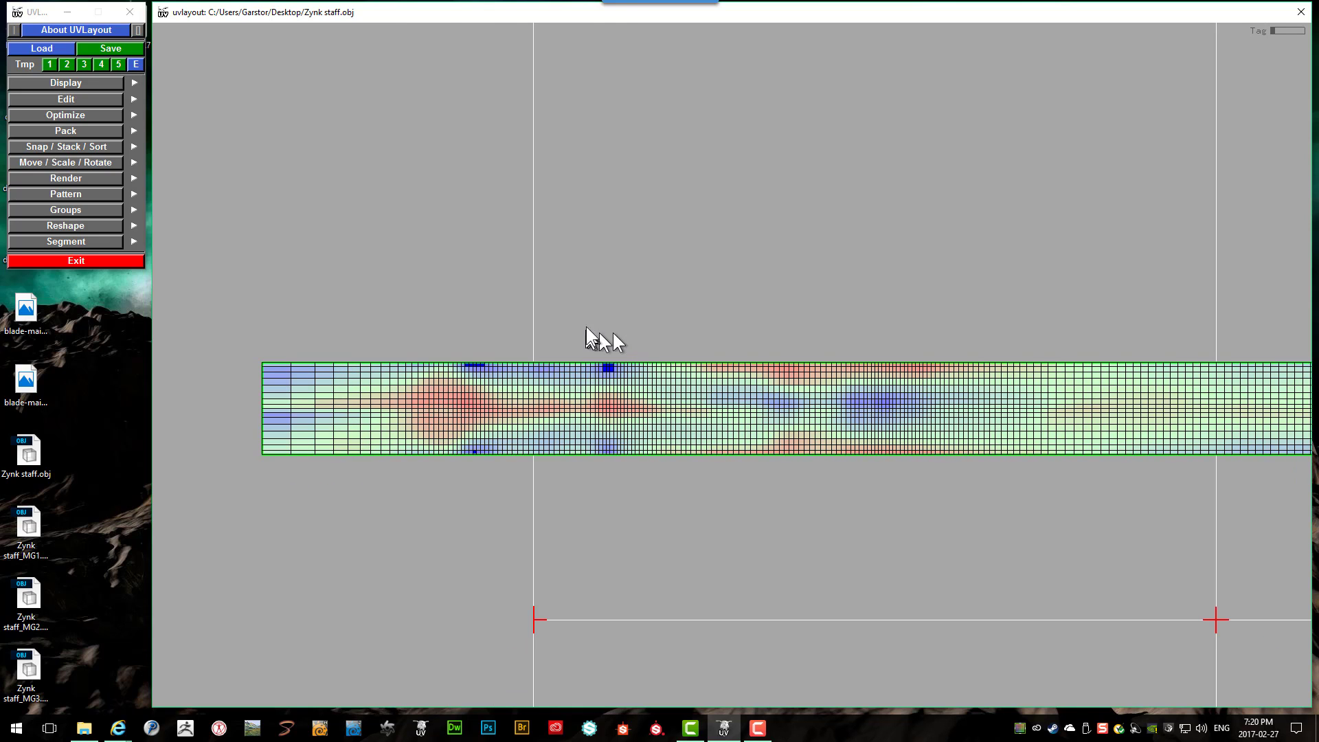
scroll(657, 295, "down", 2)
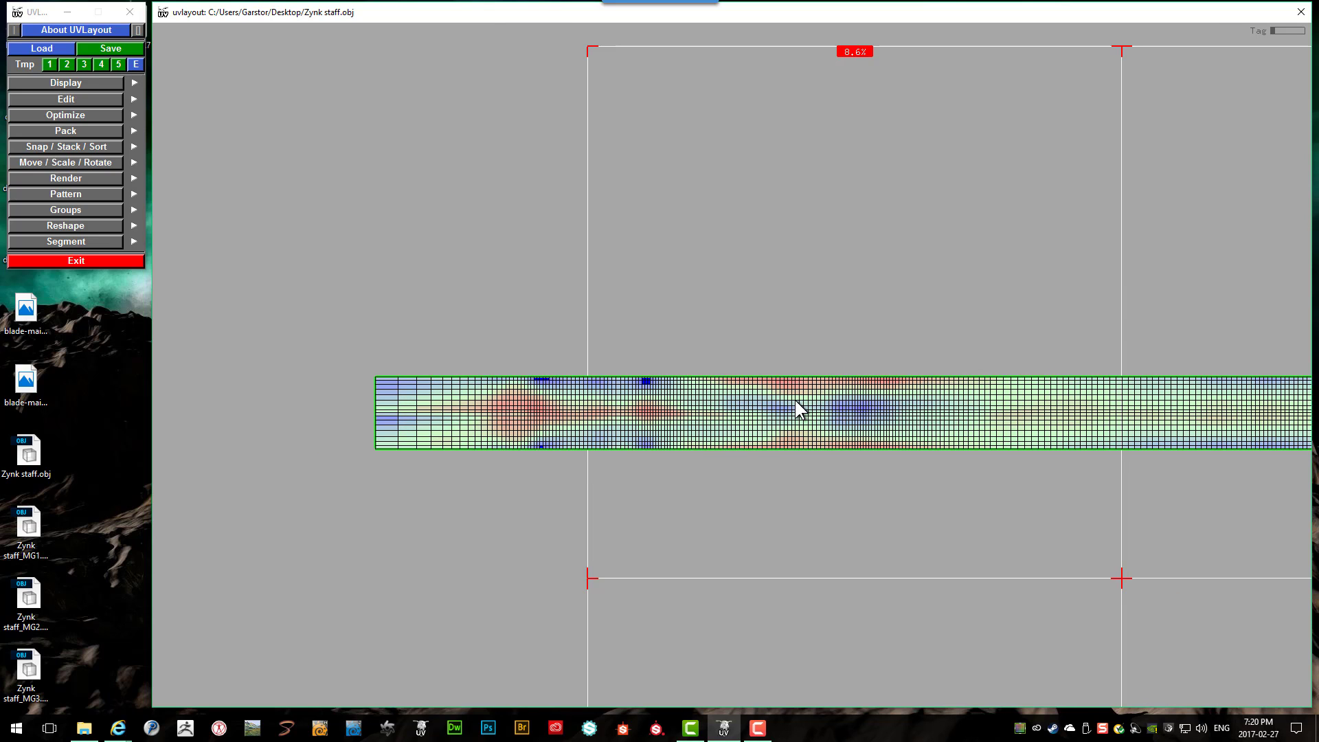
scroll(794, 397, "down", 2)
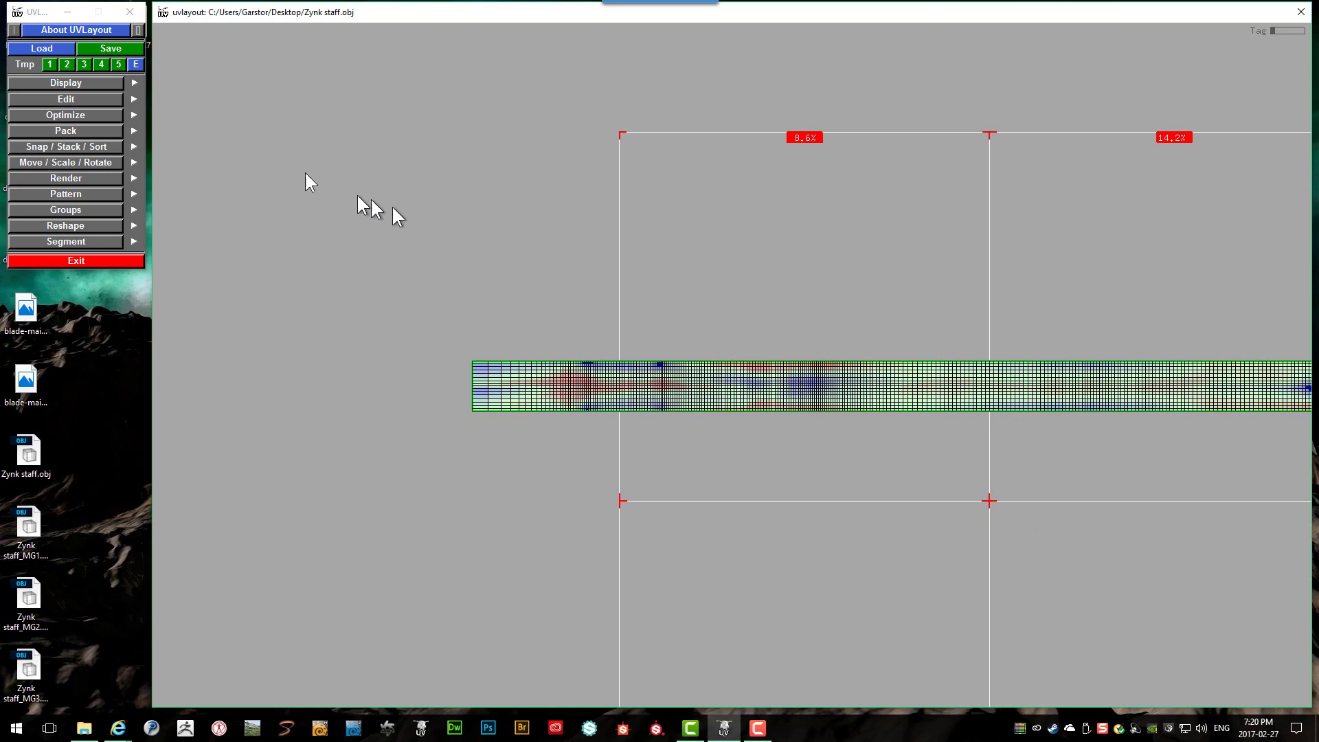
left_click(70, 146)
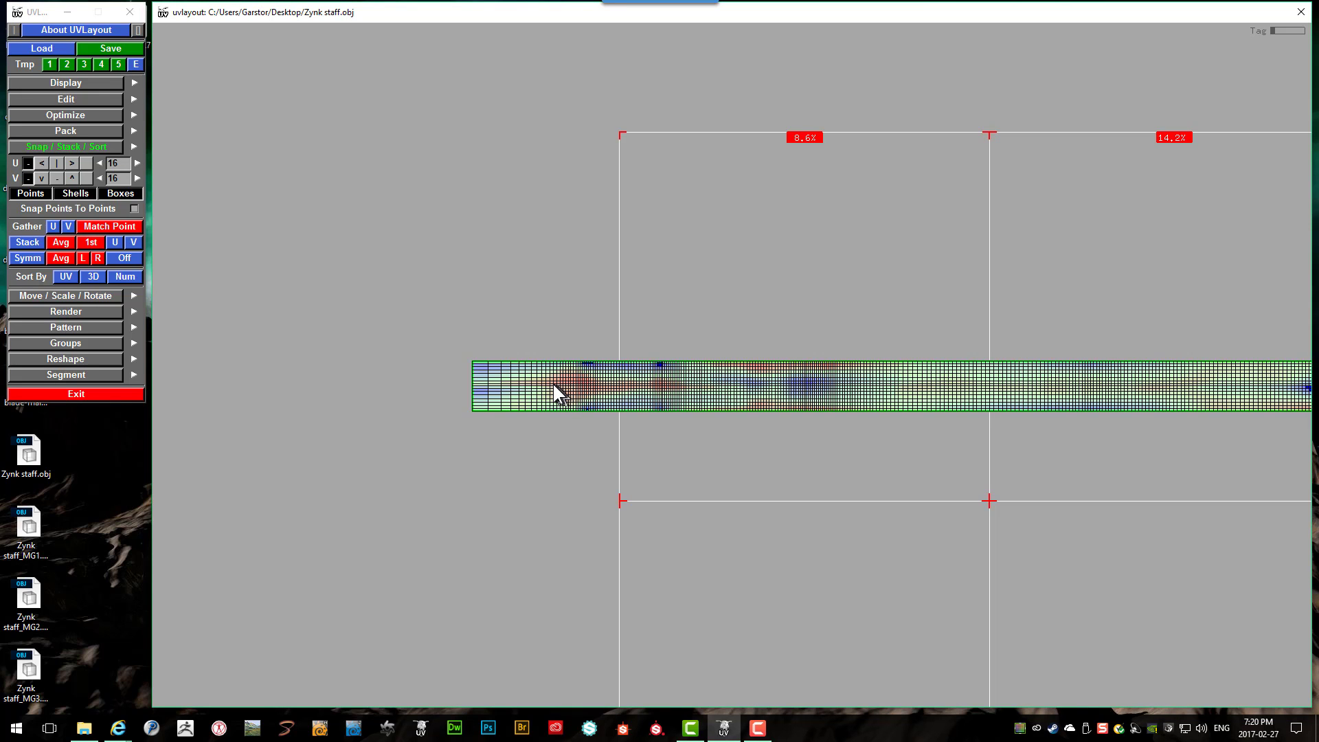
mouse_move(555, 385)
middle_mouse_down()
mouse_move(609, 389)
mouse_move(604, 325)
mouse_move(554, 299)
mouse_move(585, 248)
mouse_move(662, 276)
mouse_move(725, 198)
mouse_move(711, 172)
middle_mouse_up()
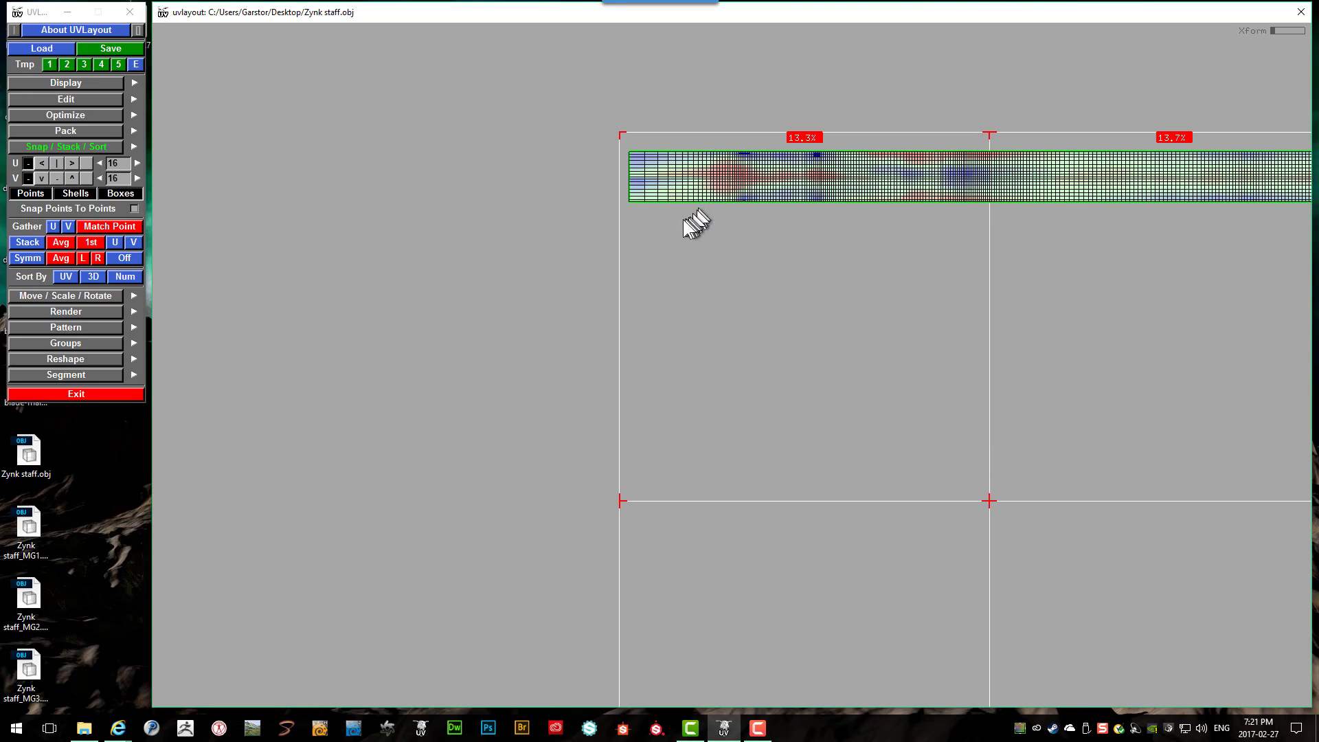
right_click_drag(659, 222, 553, 222)
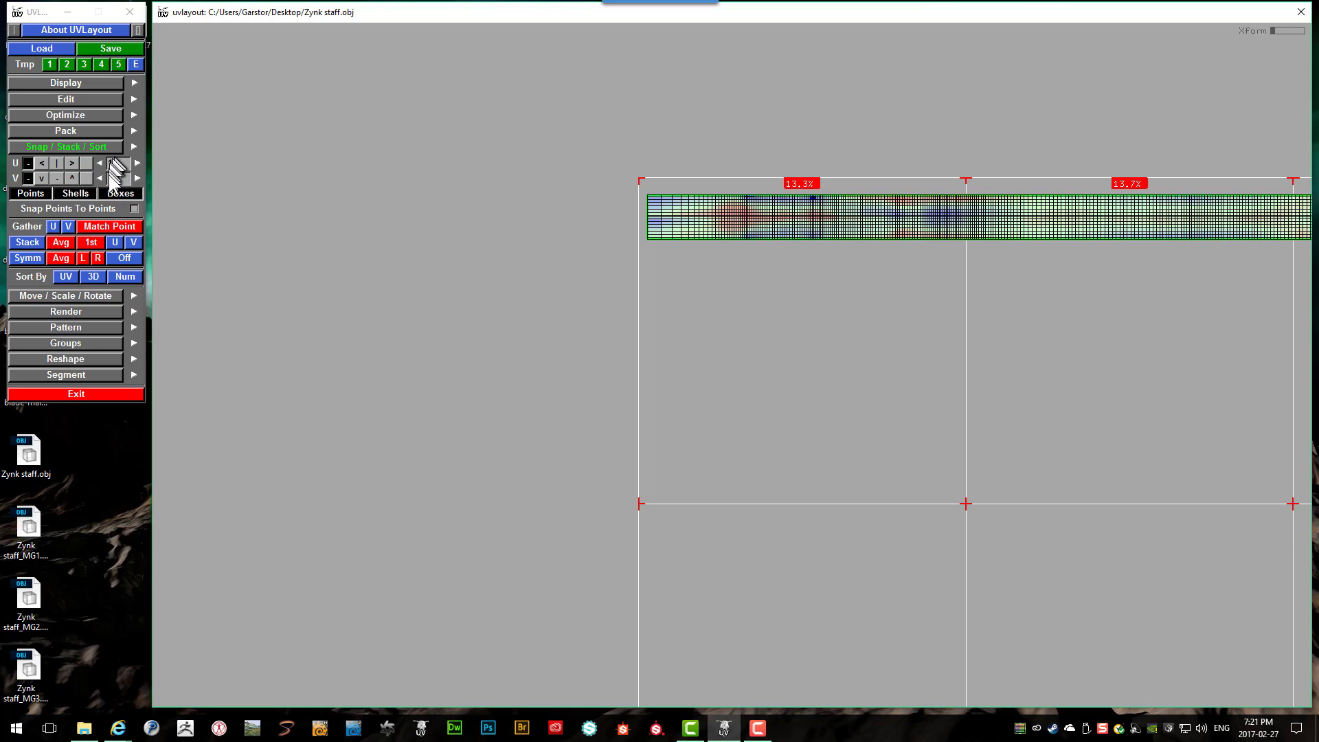
Step: Snap the tube shell to the 16 by 16 grid by its left edge in U and bottom edge in V, testing several positions
left_click(42, 163)
left_click(40, 176)
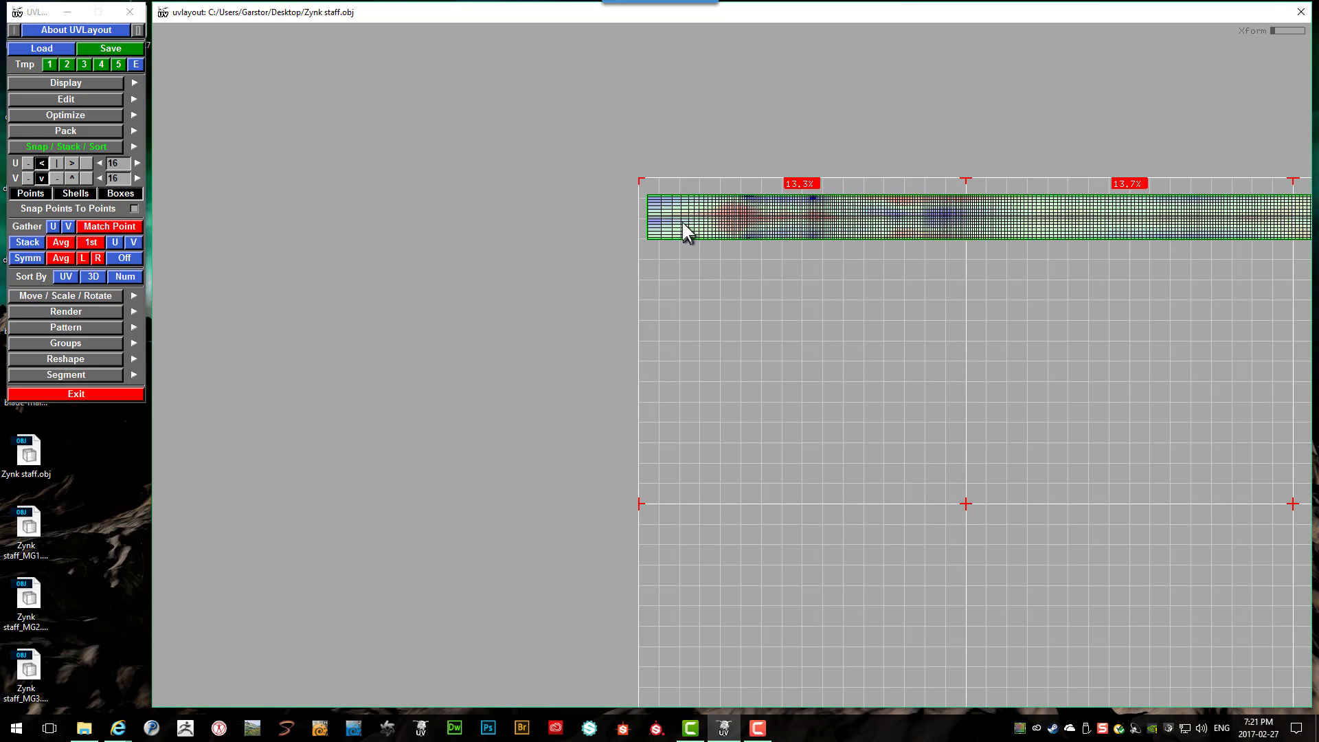
left_click_drag(683, 221, 694, 244)
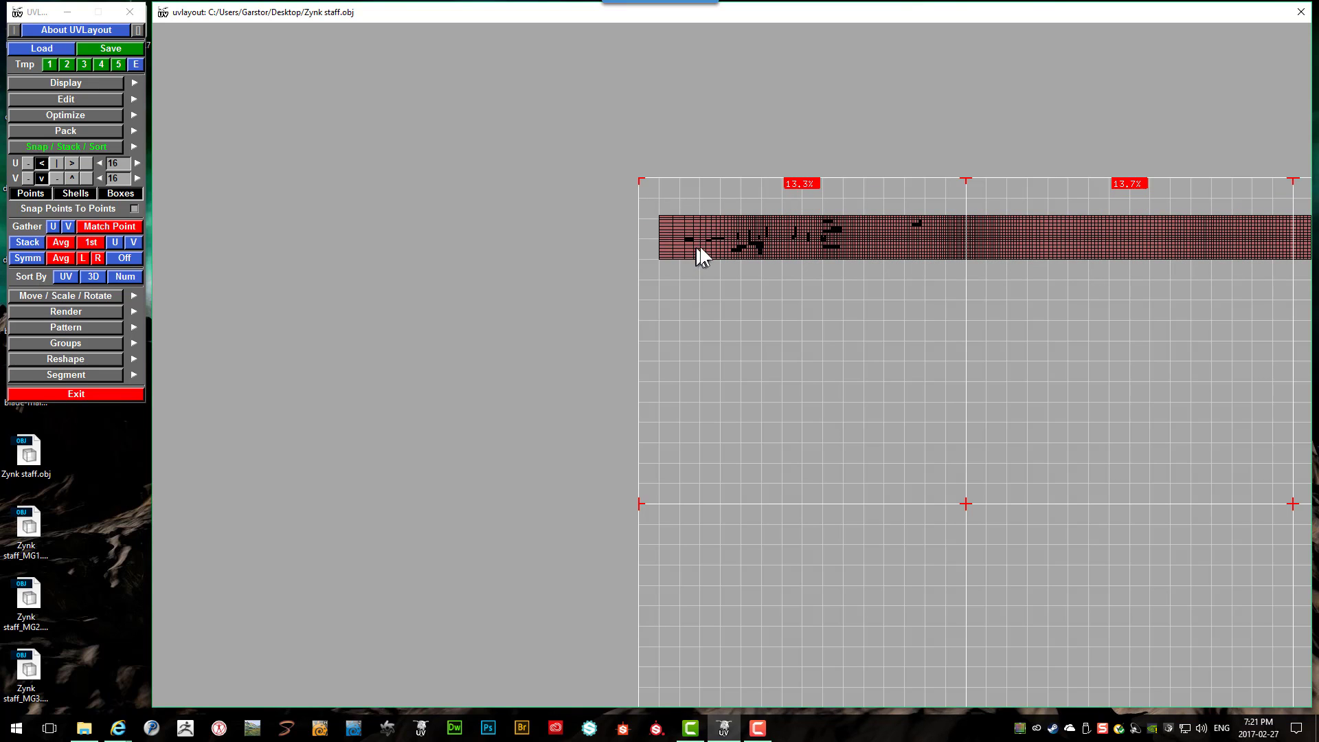
mouse_move(699, 246)
middle_mouse_down()
mouse_move(715, 249)
mouse_move(714, 223)
middle_mouse_up()
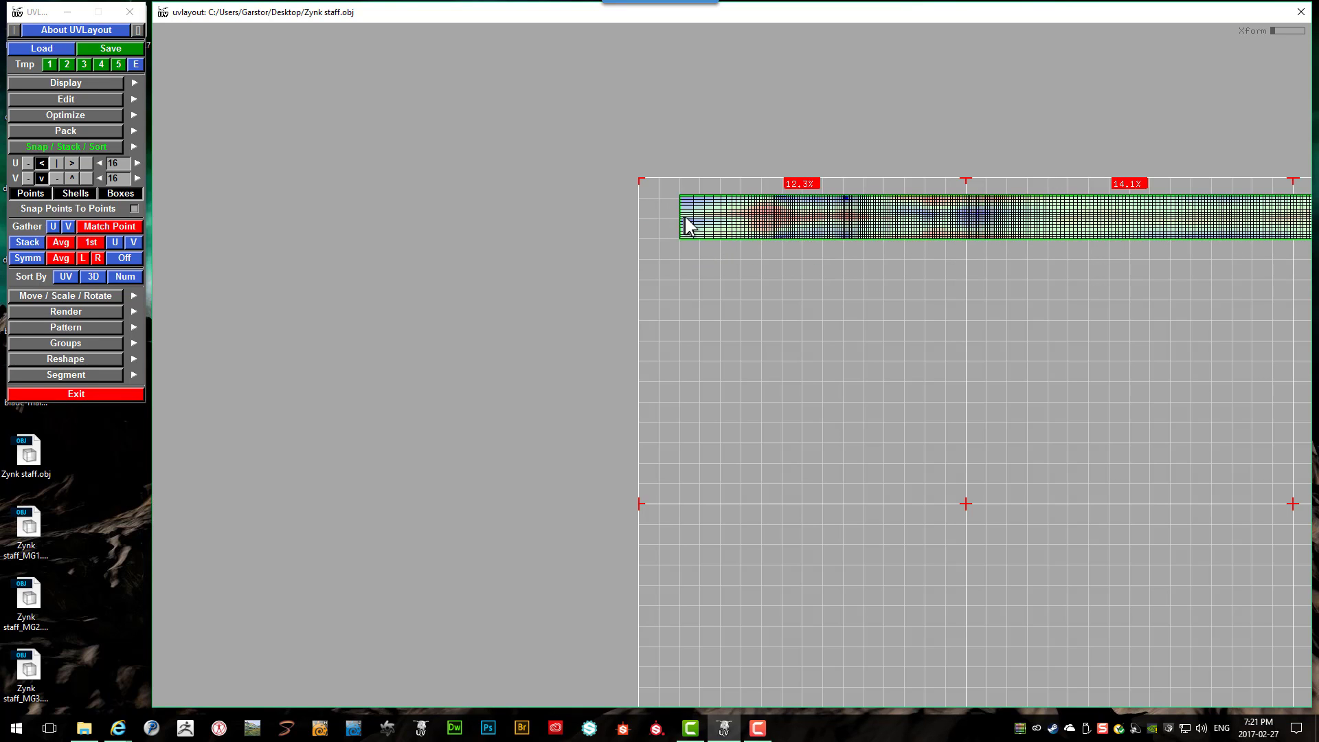
right_click_drag(690, 212, 693, 224)
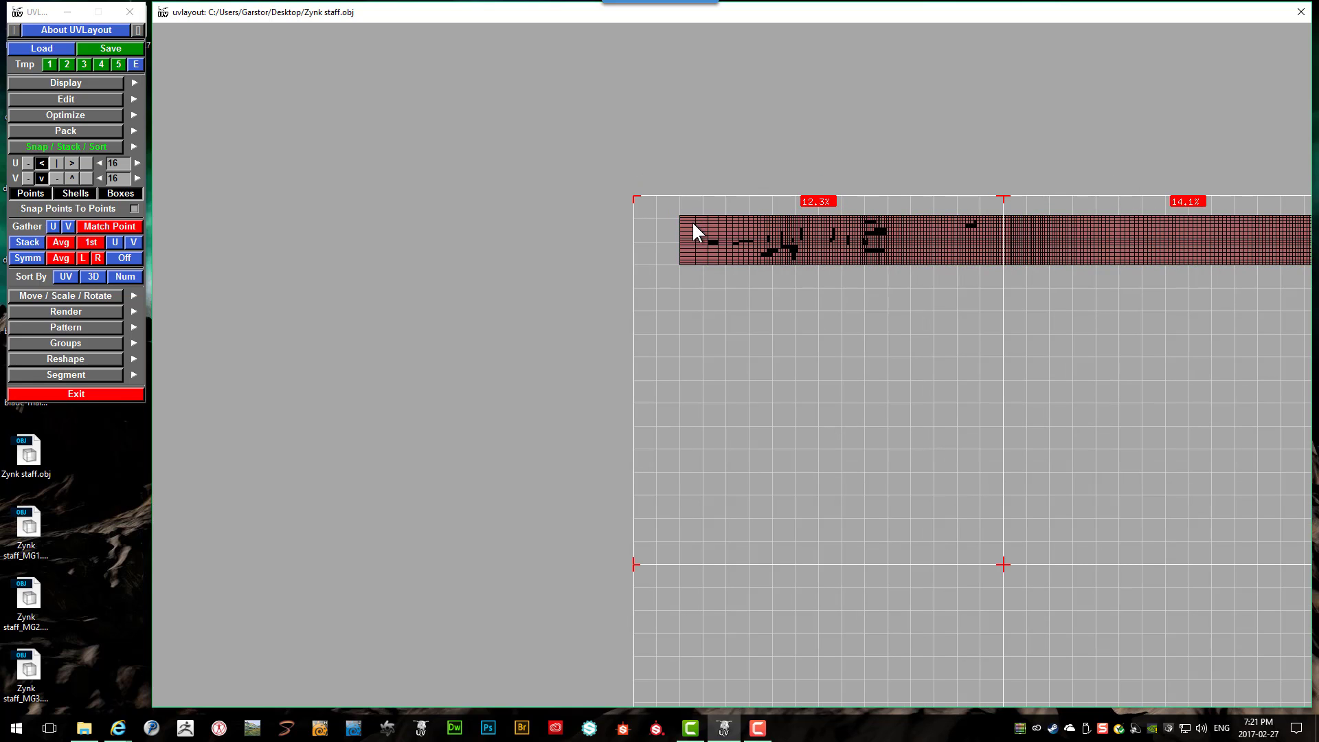
middle_click_drag(692, 232, 674, 226)
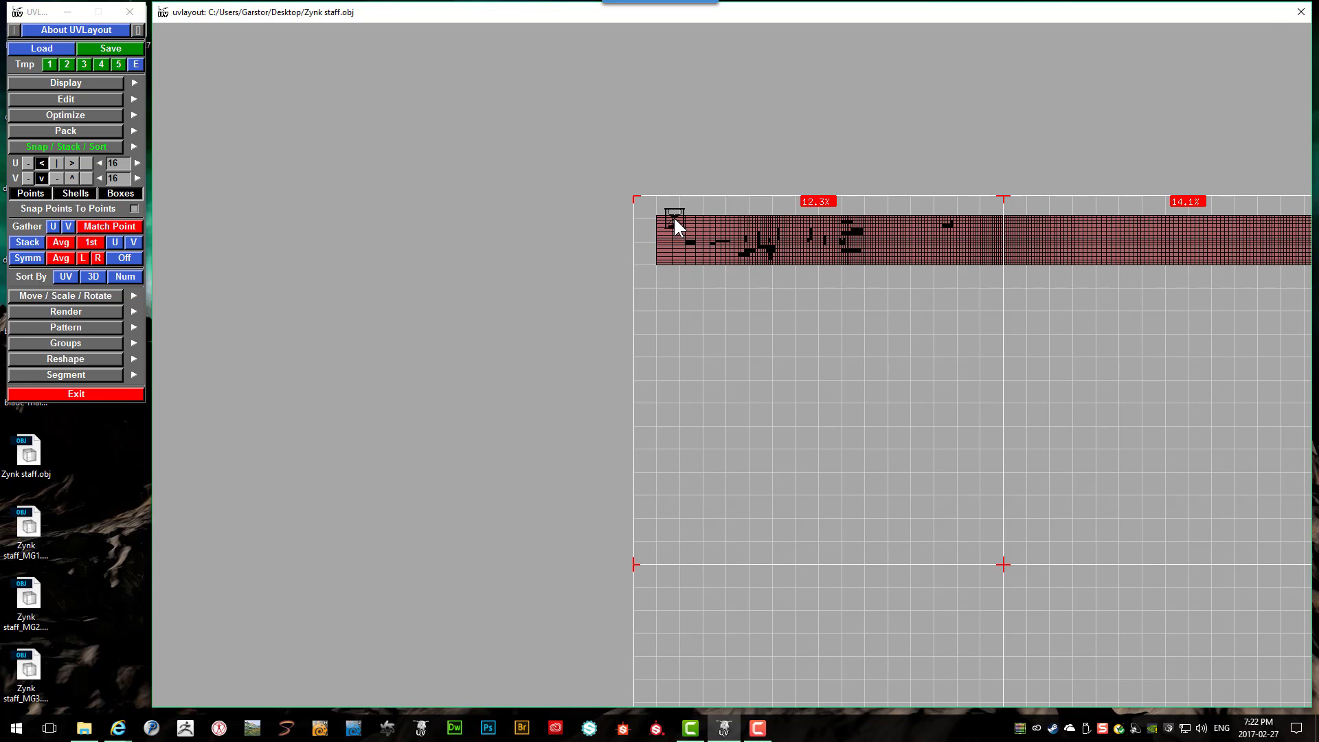
Step: Switch the U and V snapping to the shell's centre and move the tube shell down the tile
left_click(57, 163)
left_click(56, 178)
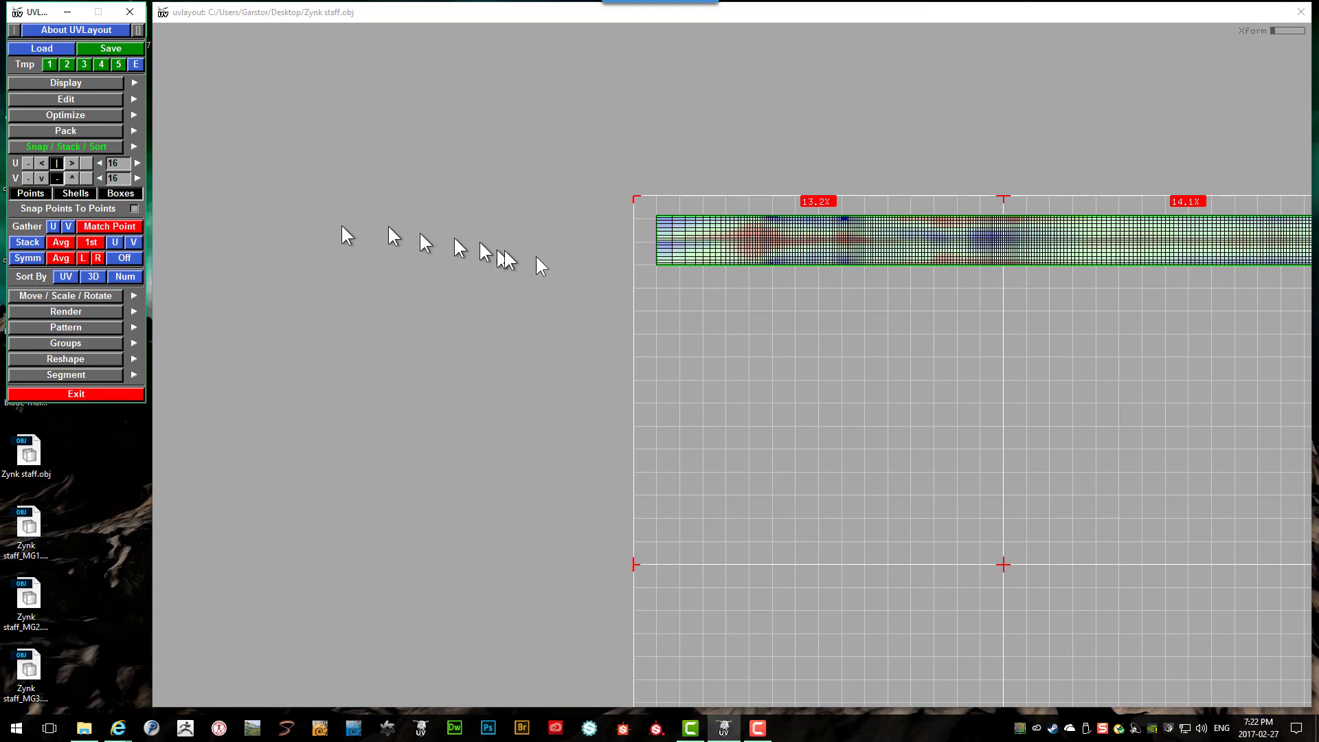
middle_click_drag(689, 229, 695, 277)
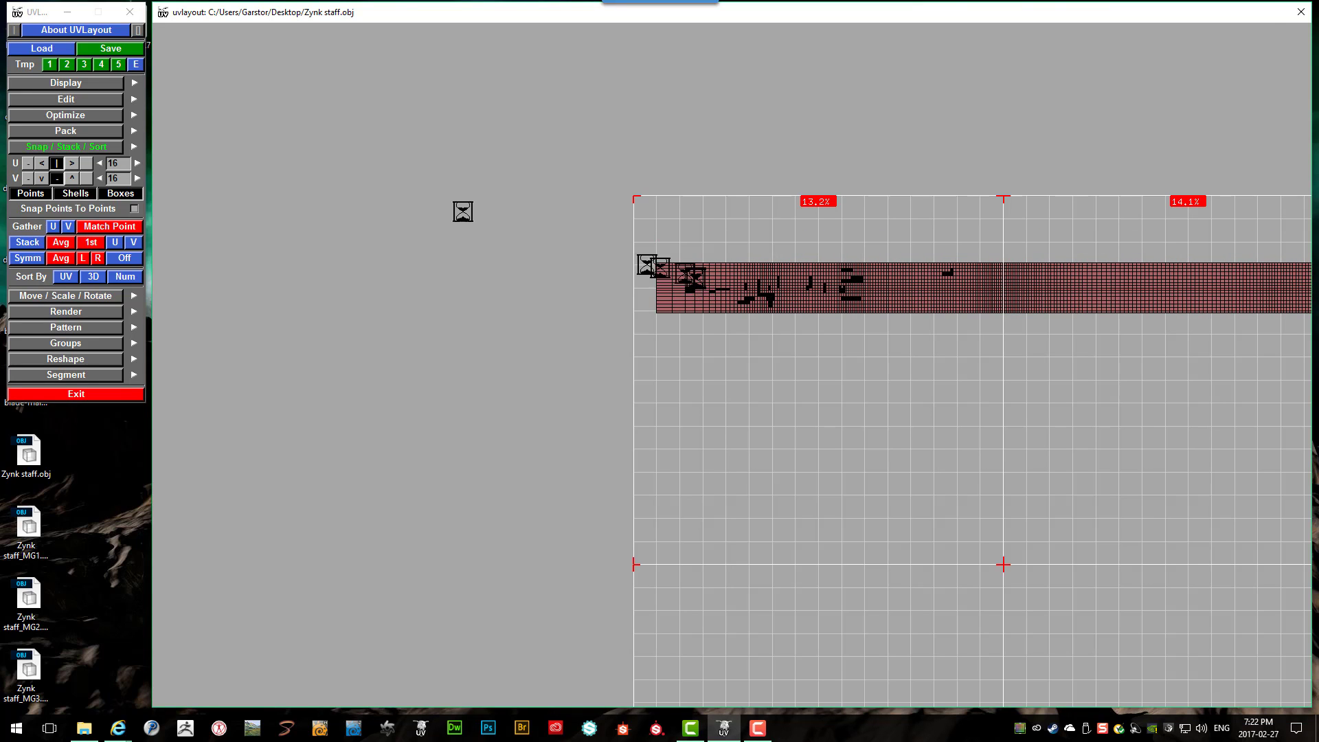
Step: Set snapping to the shell's right edge in U and top edge in V, and move the tube shell up along the grid
left_click(71, 164)
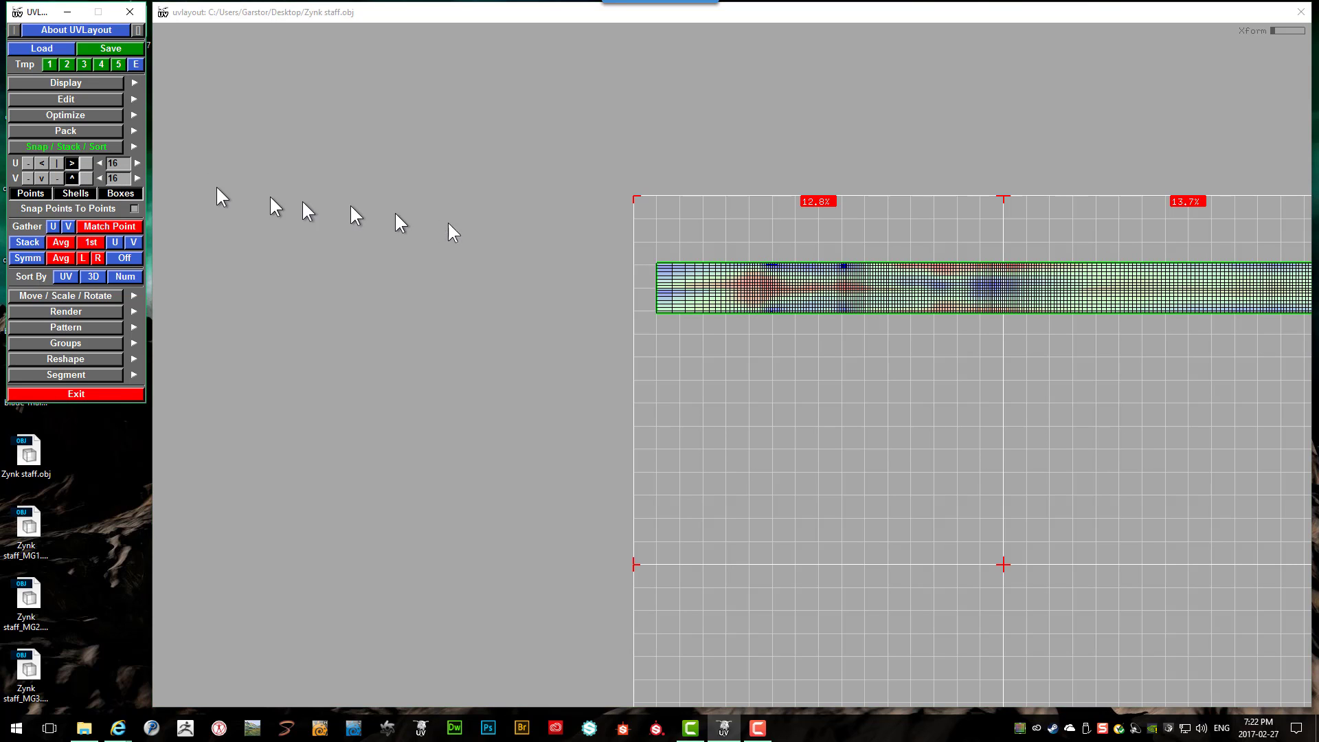
left_click(707, 271)
mouse_move(708, 271)
middle_mouse_down()
mouse_move(728, 270)
mouse_move(727, 246)
middle_mouse_up()
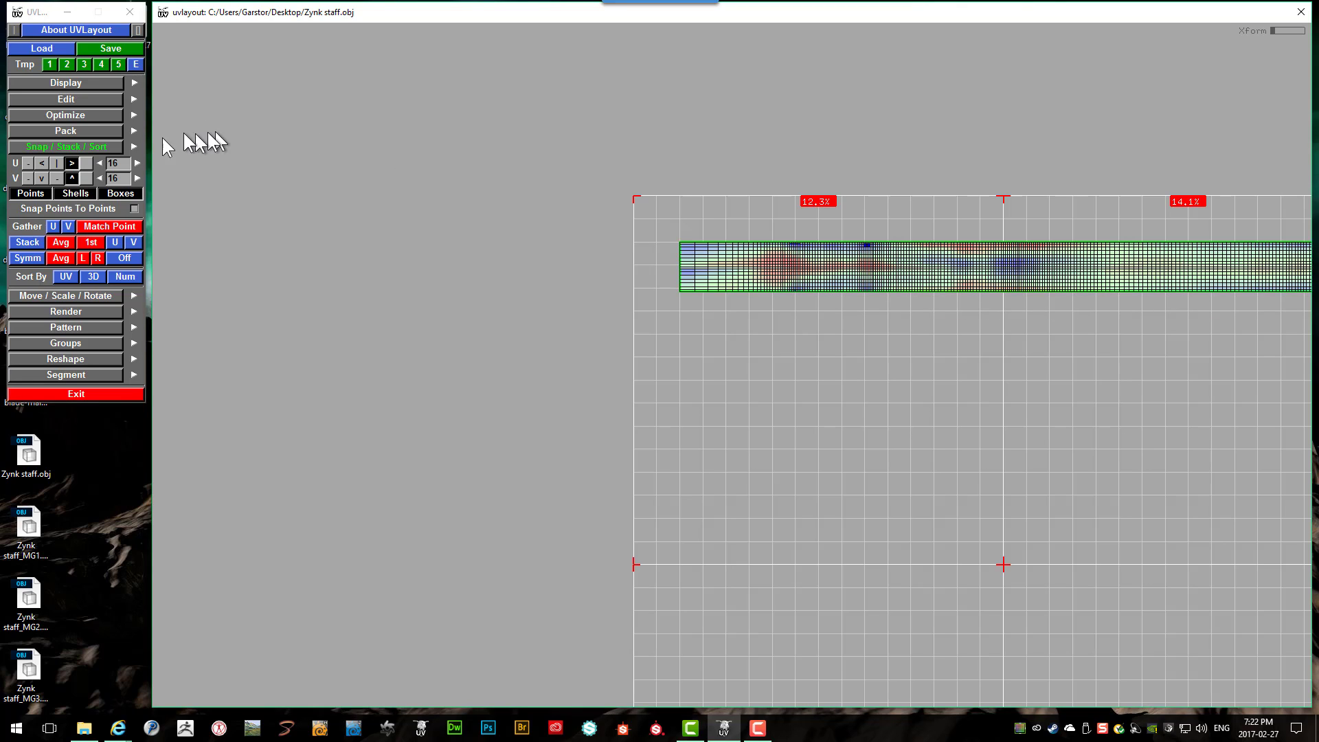
Step: Set the snap grid to 256 divisions in both U and V and check its density beside the shell
left_click(137, 163)
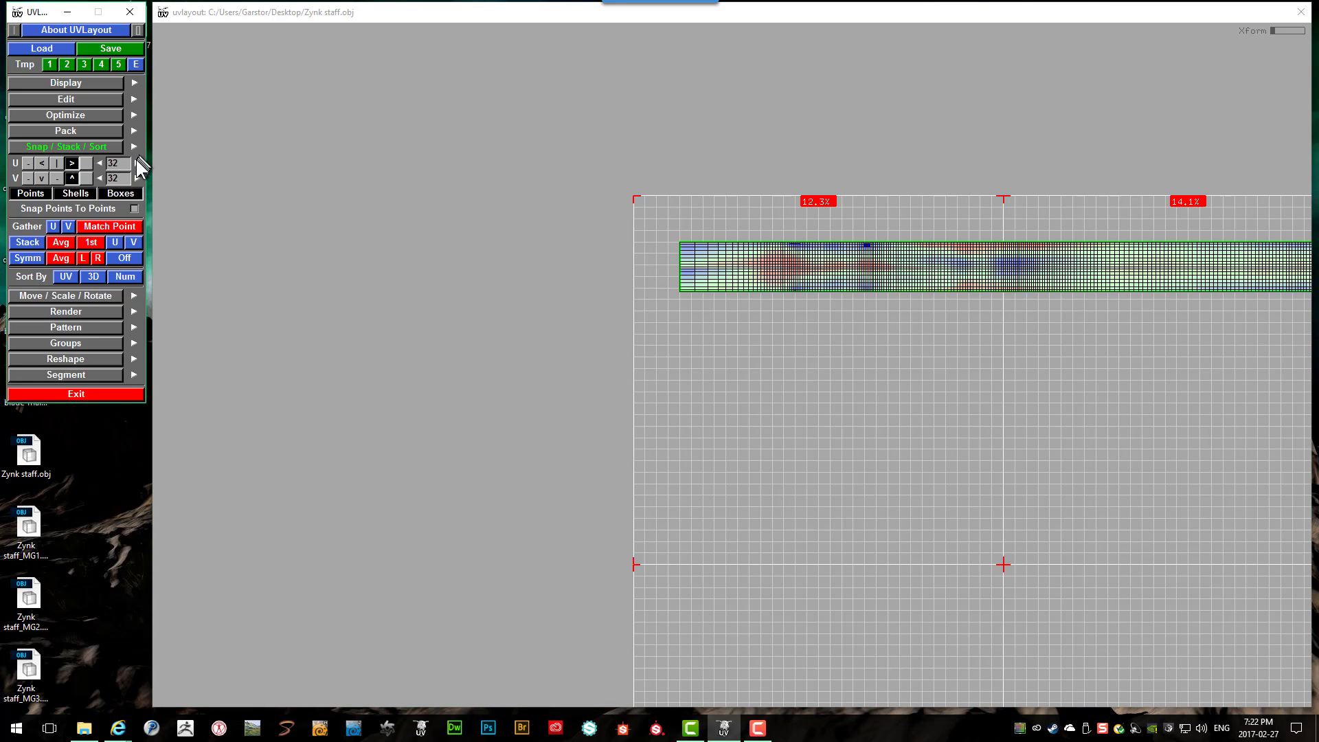
left_click(138, 163)
left_click(137, 179)
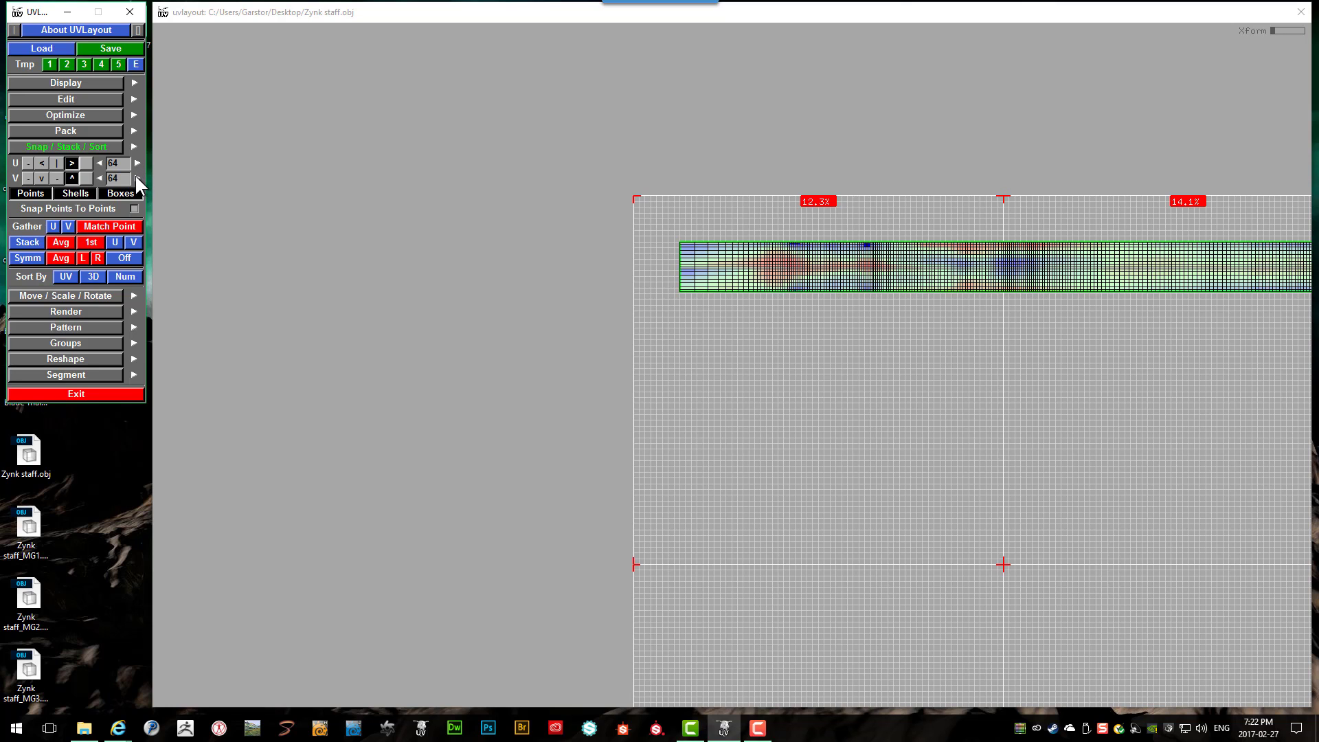
left_click(137, 179)
left_click(137, 163)
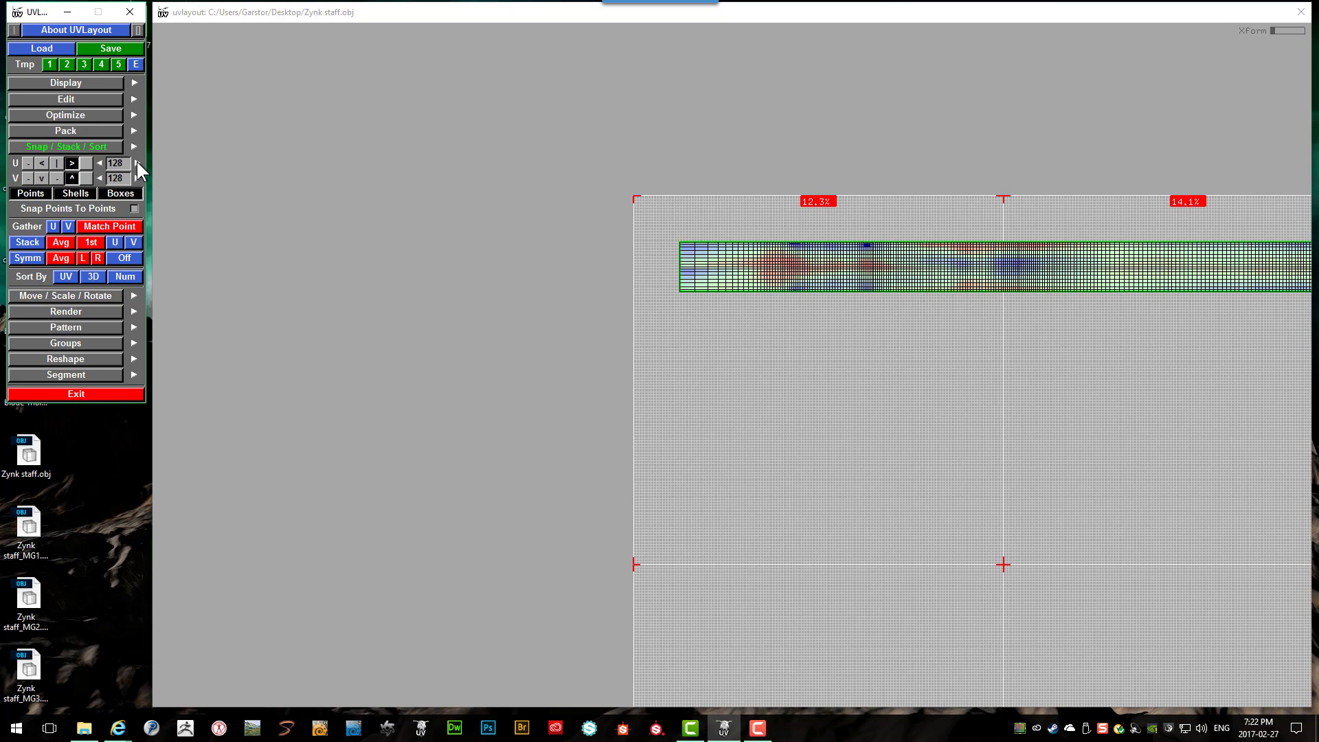
left_click(137, 163)
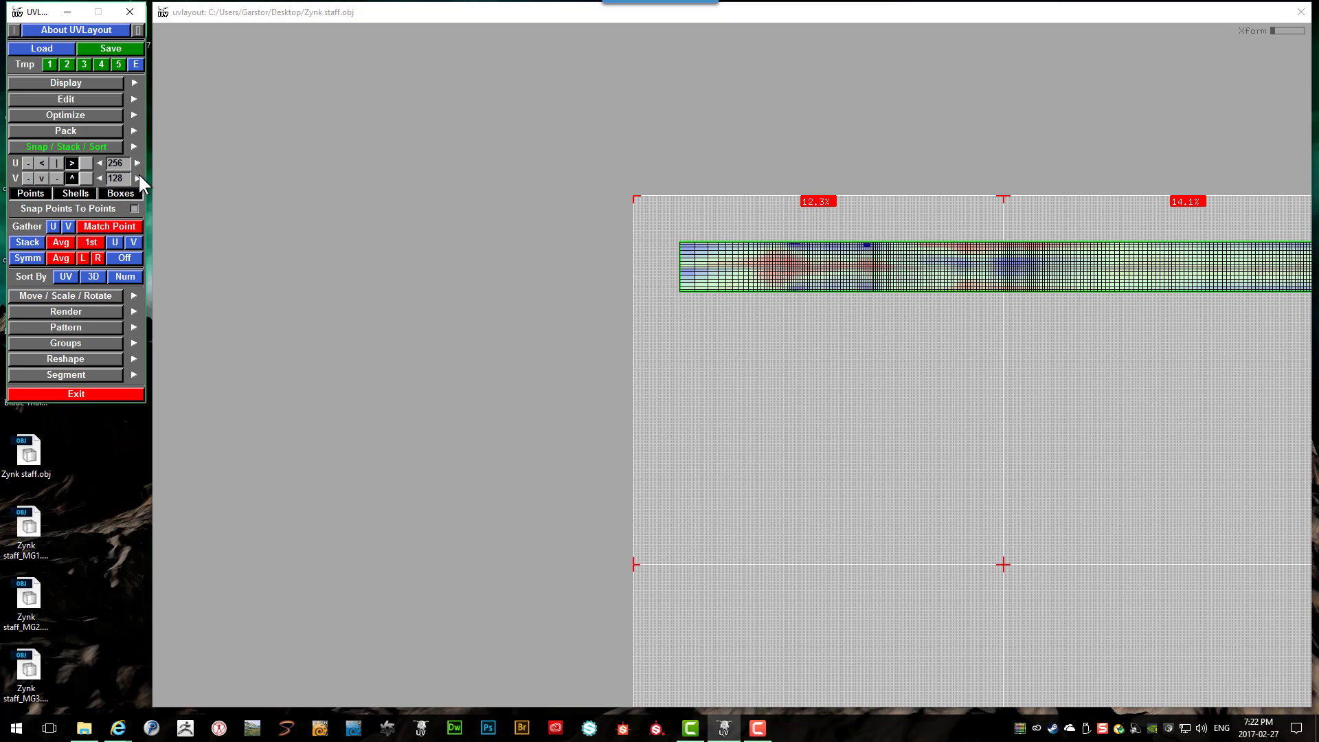
left_click(138, 178)
scroll(711, 294, "up", 2)
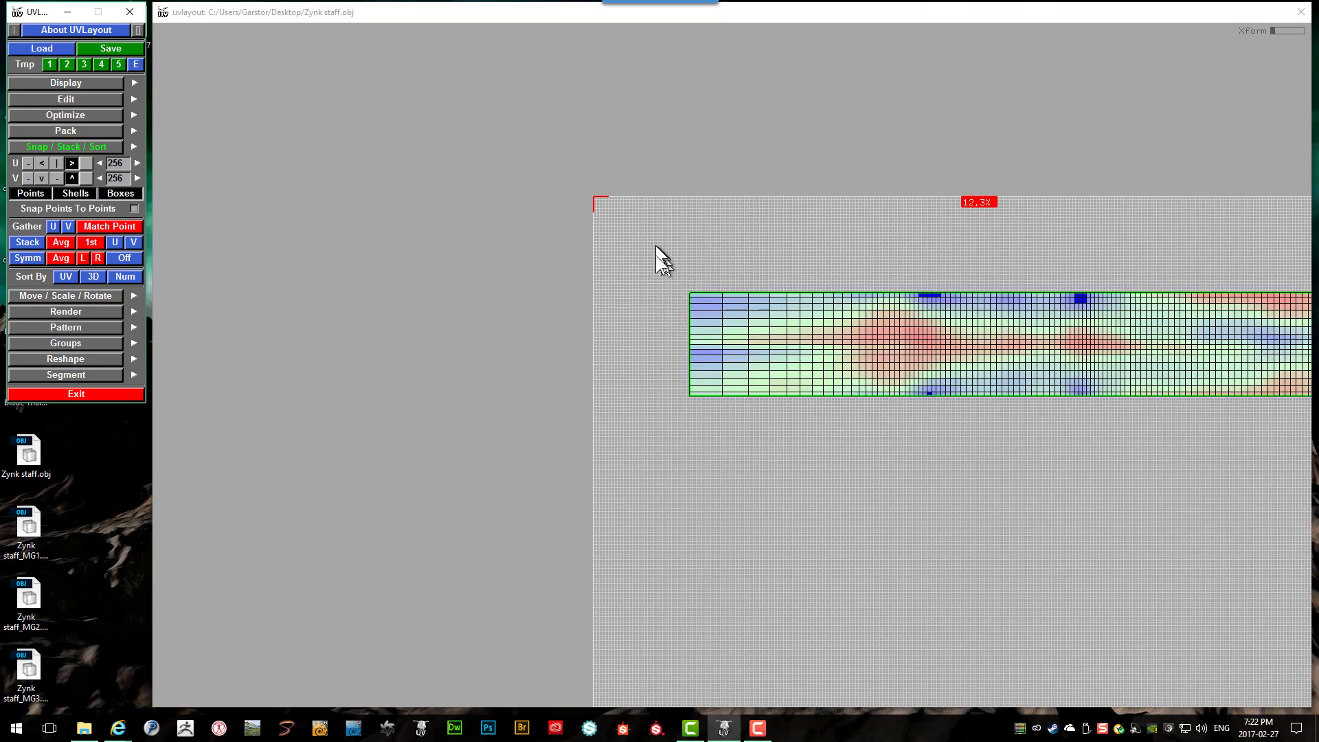
scroll(660, 261, "up", 3)
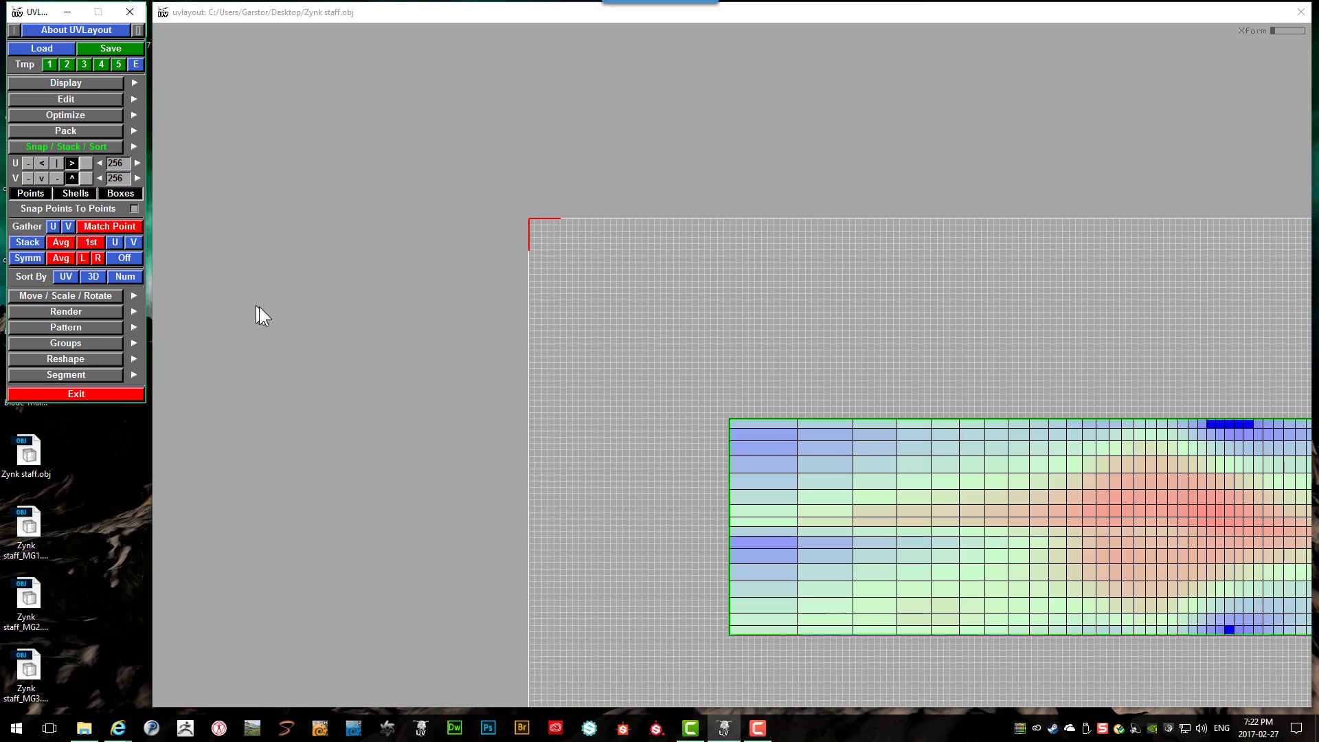
Step: Set the snap grid to 64 in both U and V and snap the tube shell close to the first tile's upper-left corner
left_click(99, 163)
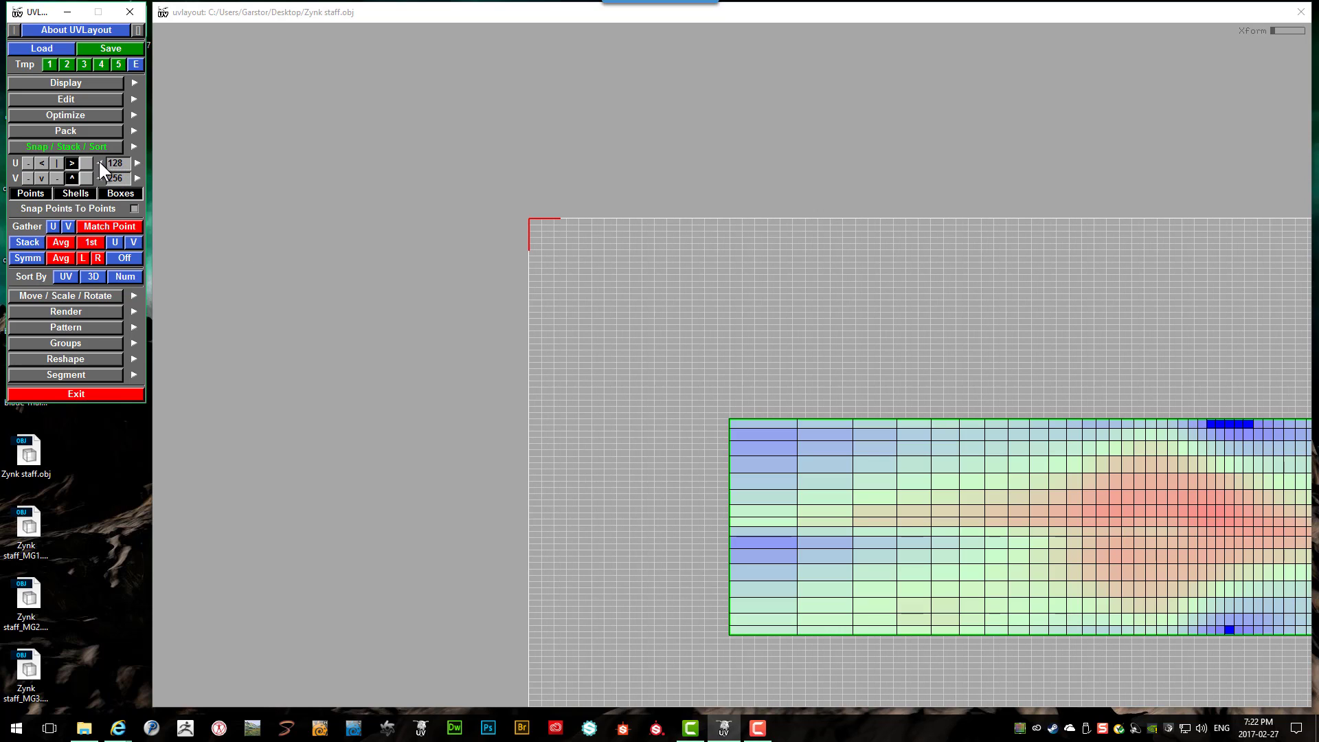
left_click(99, 163)
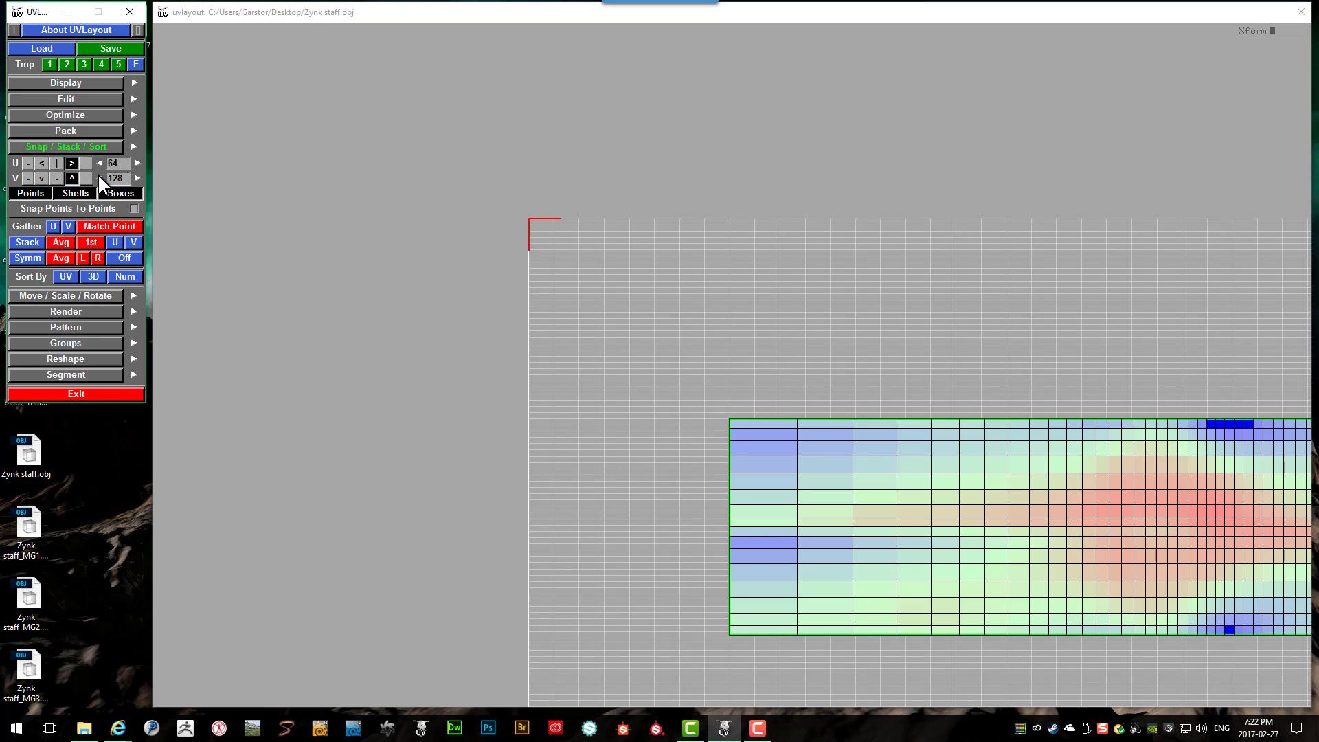
left_click(99, 178)
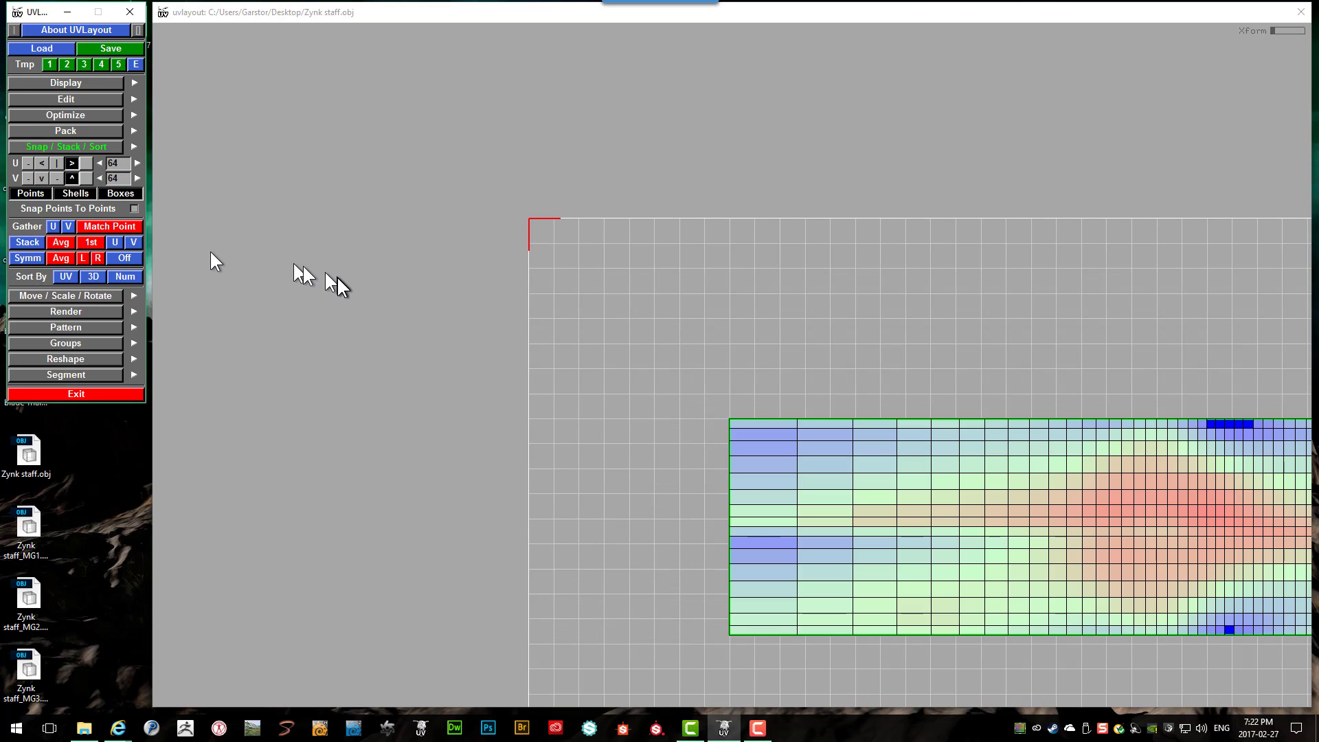
right_click_drag(337, 278, 874, 426)
left_click(836, 421)
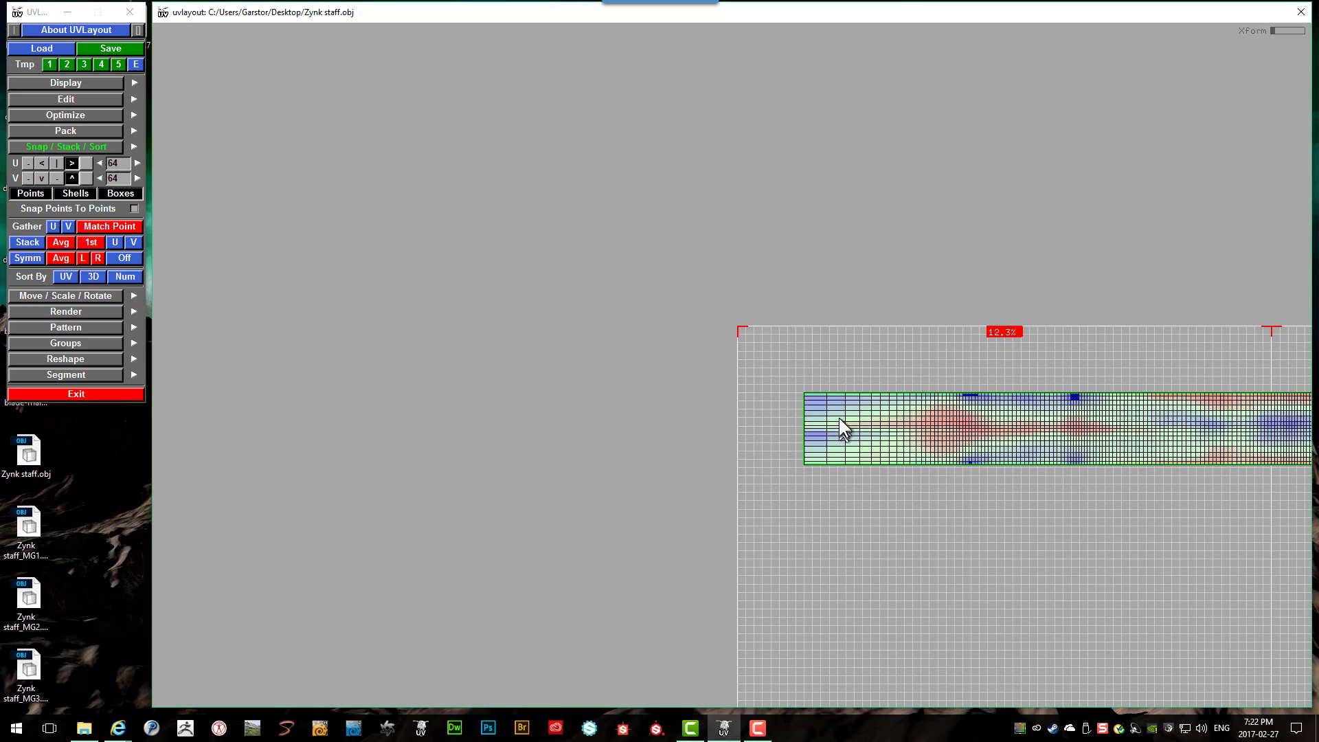
middle_click_drag(839, 418, 785, 371)
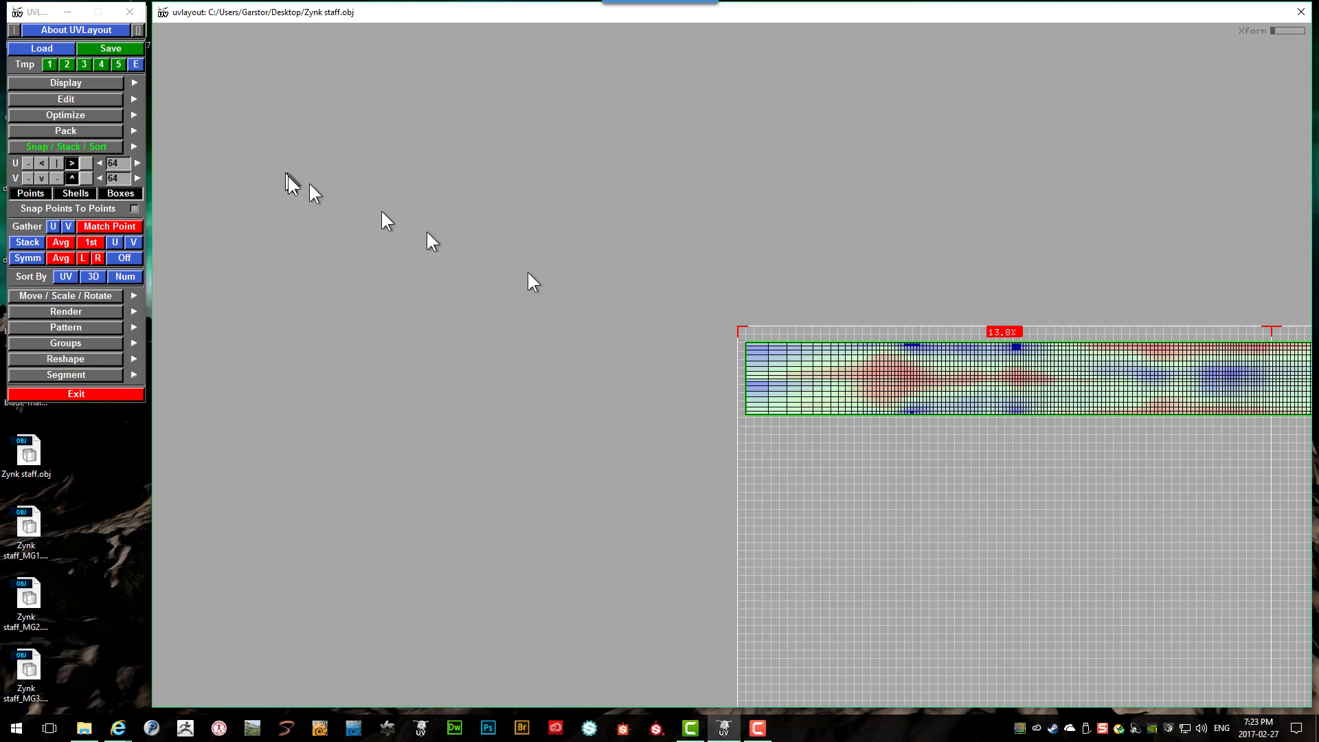
Step: Cut the tube shell along the edge column just before the boundary between the first and second UV tiles, and detach the pieces
right_click_drag(754, 368, 1115, 411)
right_click_drag(992, 392, 656, 342)
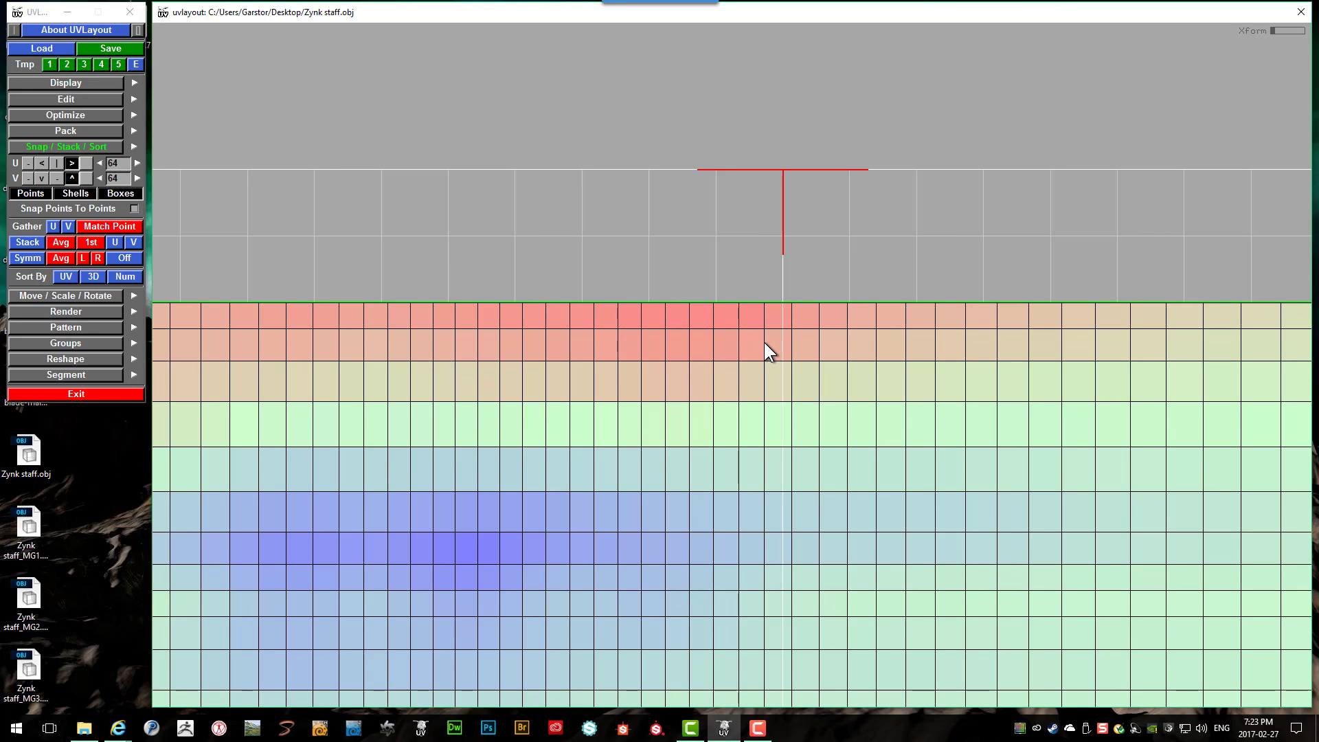
key("c")
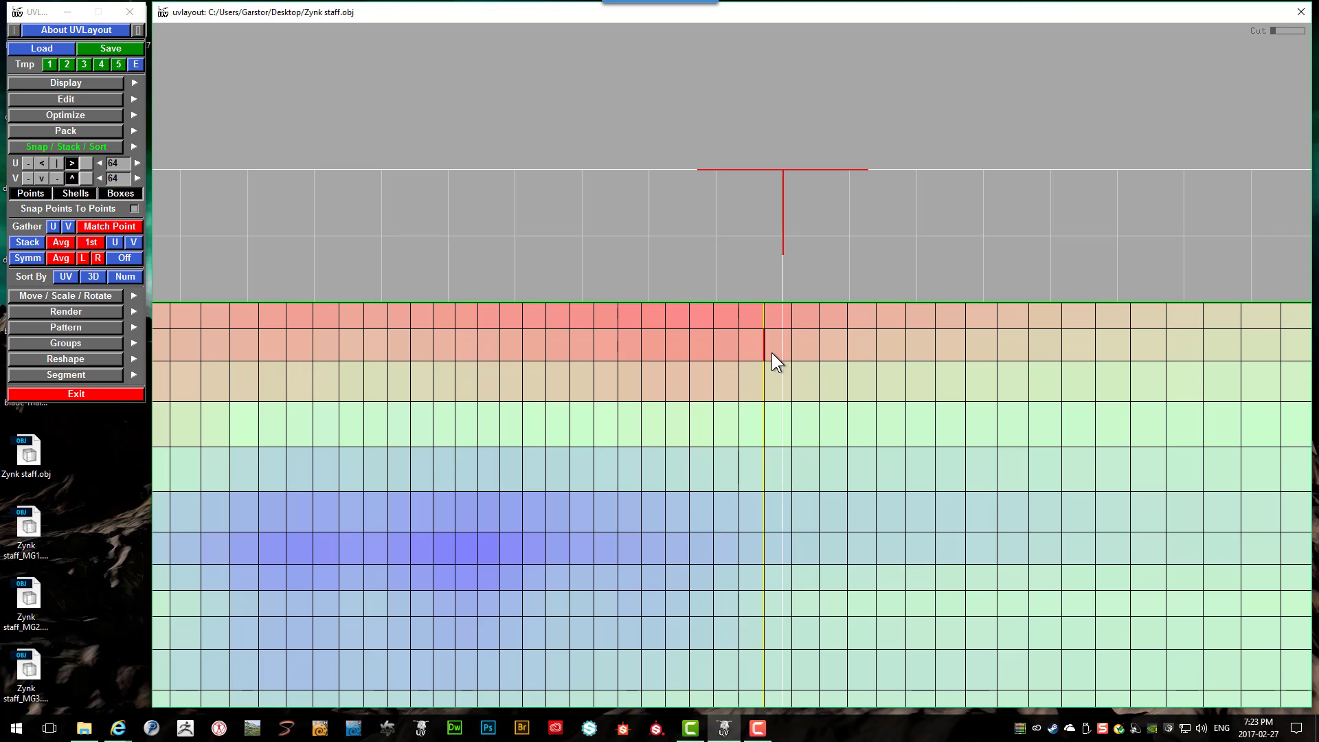
key("Return")
right_click_drag(772, 353, 467, 267)
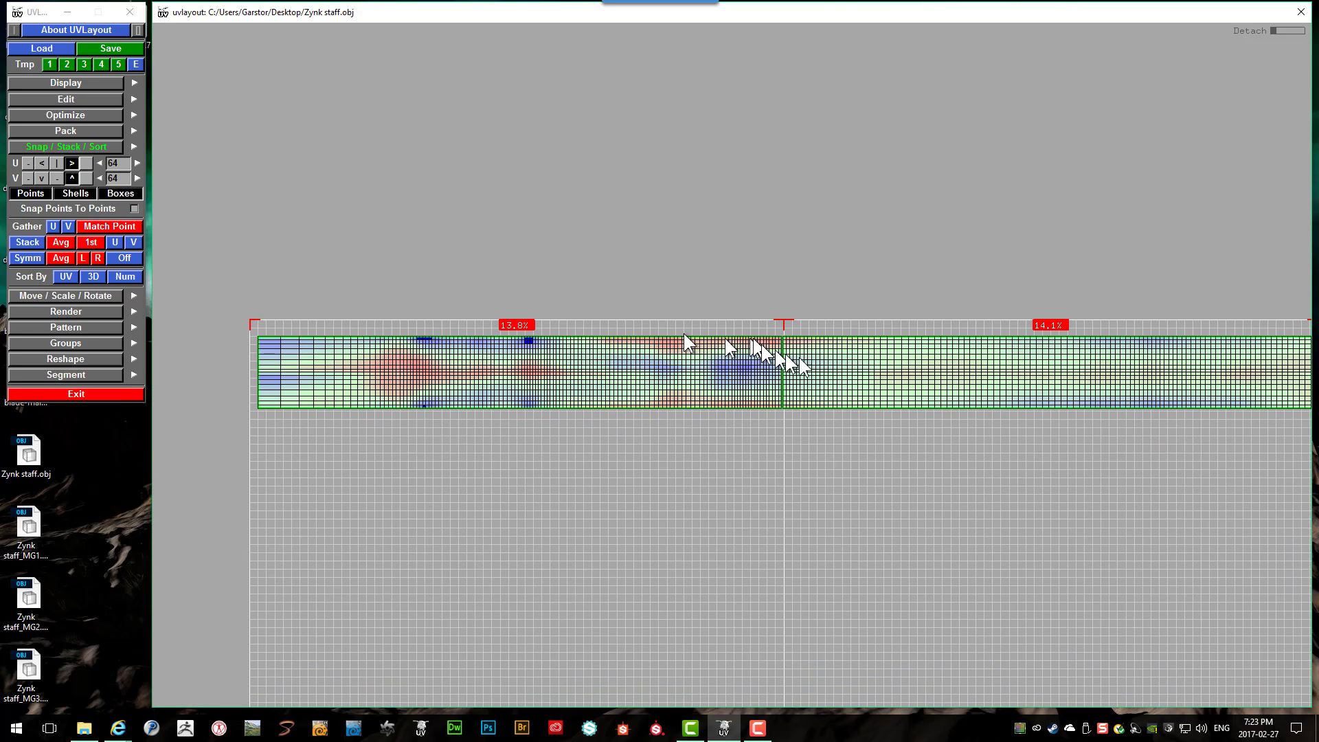
Step: Move the remaining tube strip below the first piece, cut it along the edge column just before the first tile's boundary, and detach the pieces
middle_click_drag(822, 365, 296, 439)
right_click_drag(295, 439, 707, 427)
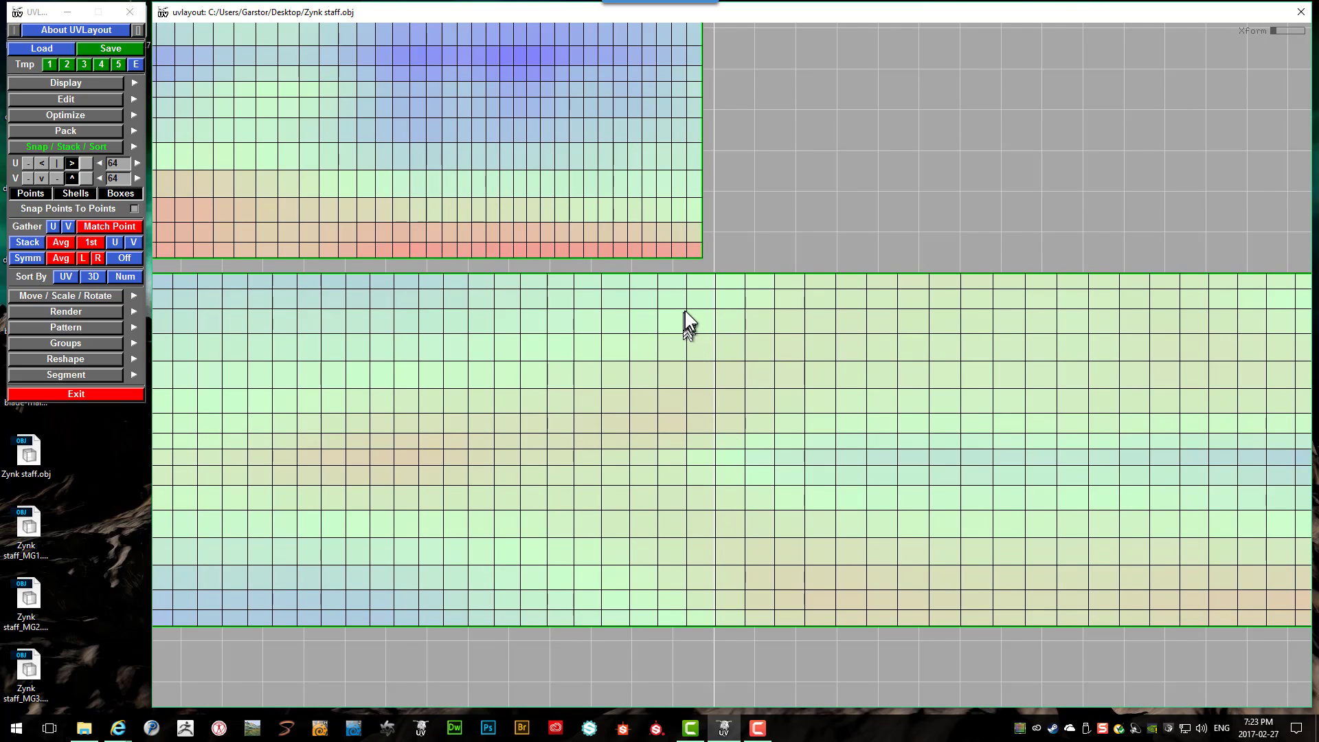
key("c")
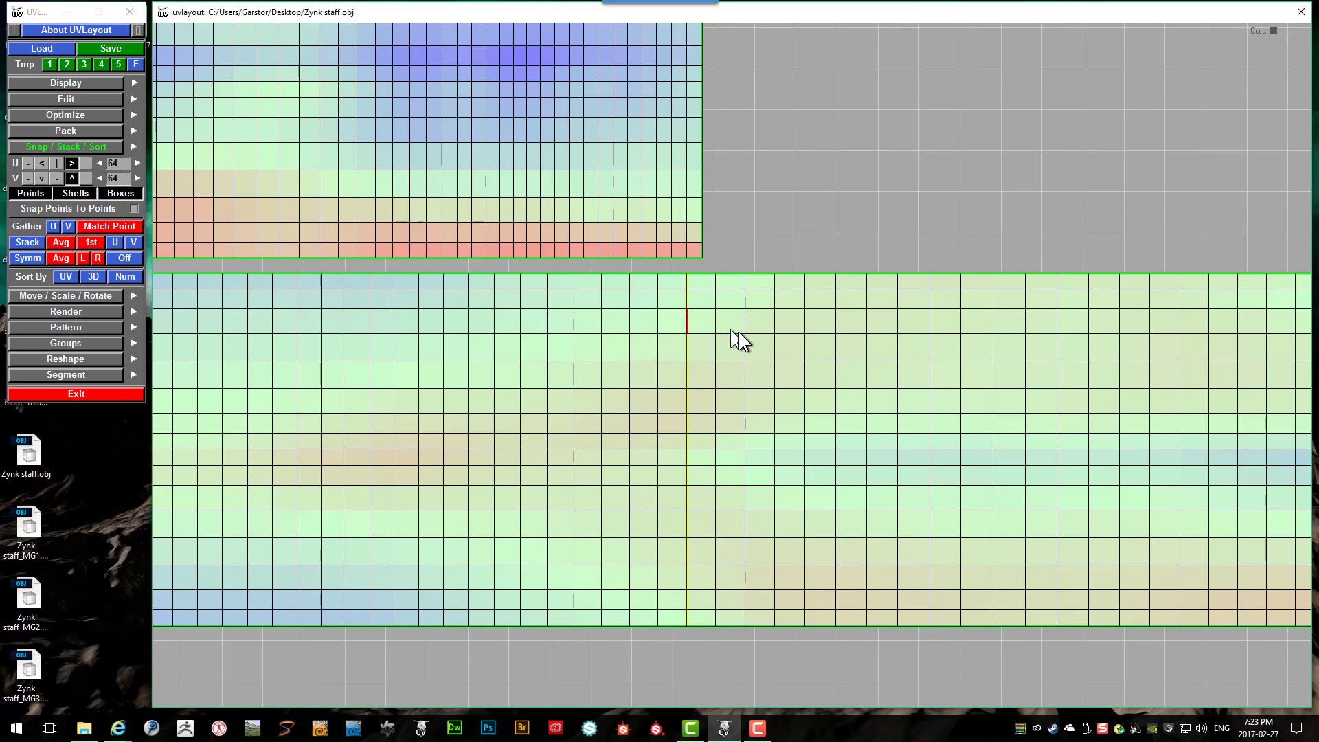
key("Return")
right_click_drag(738, 346, 742, 364)
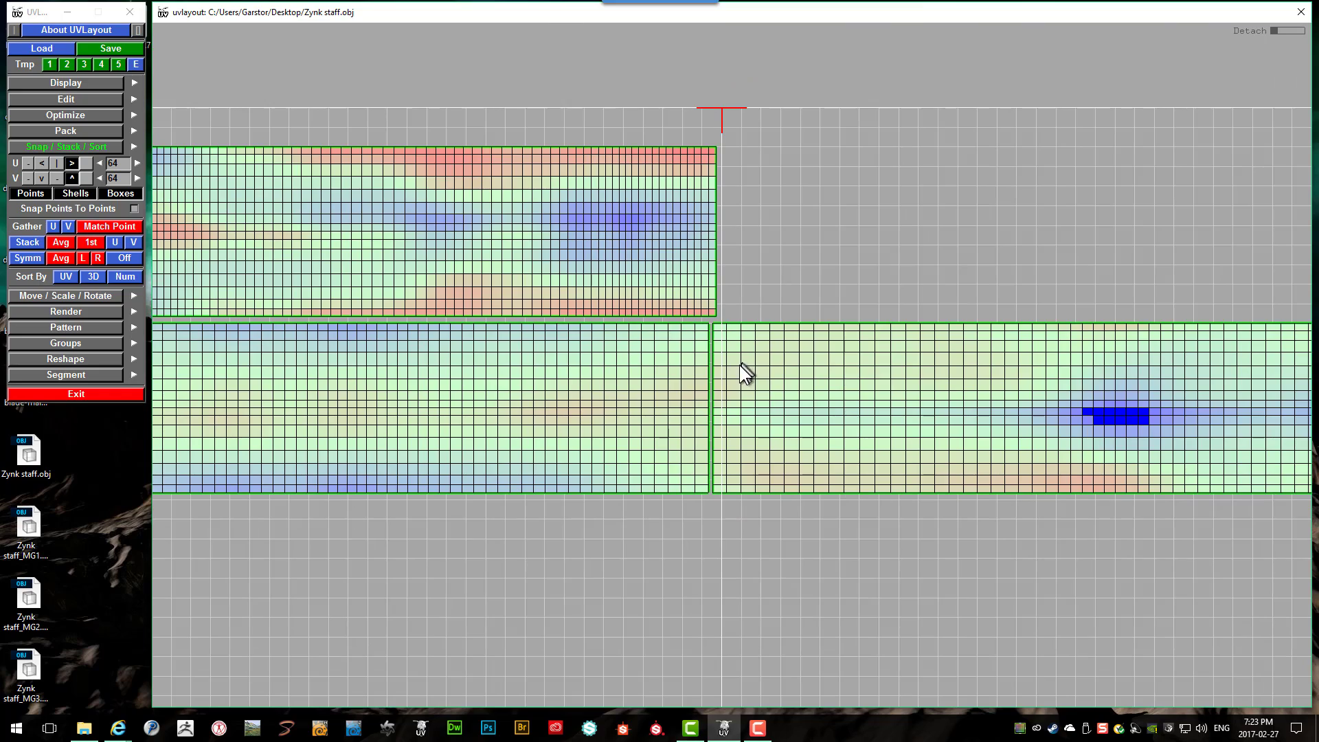
right_click_drag(760, 413, 707, 383)
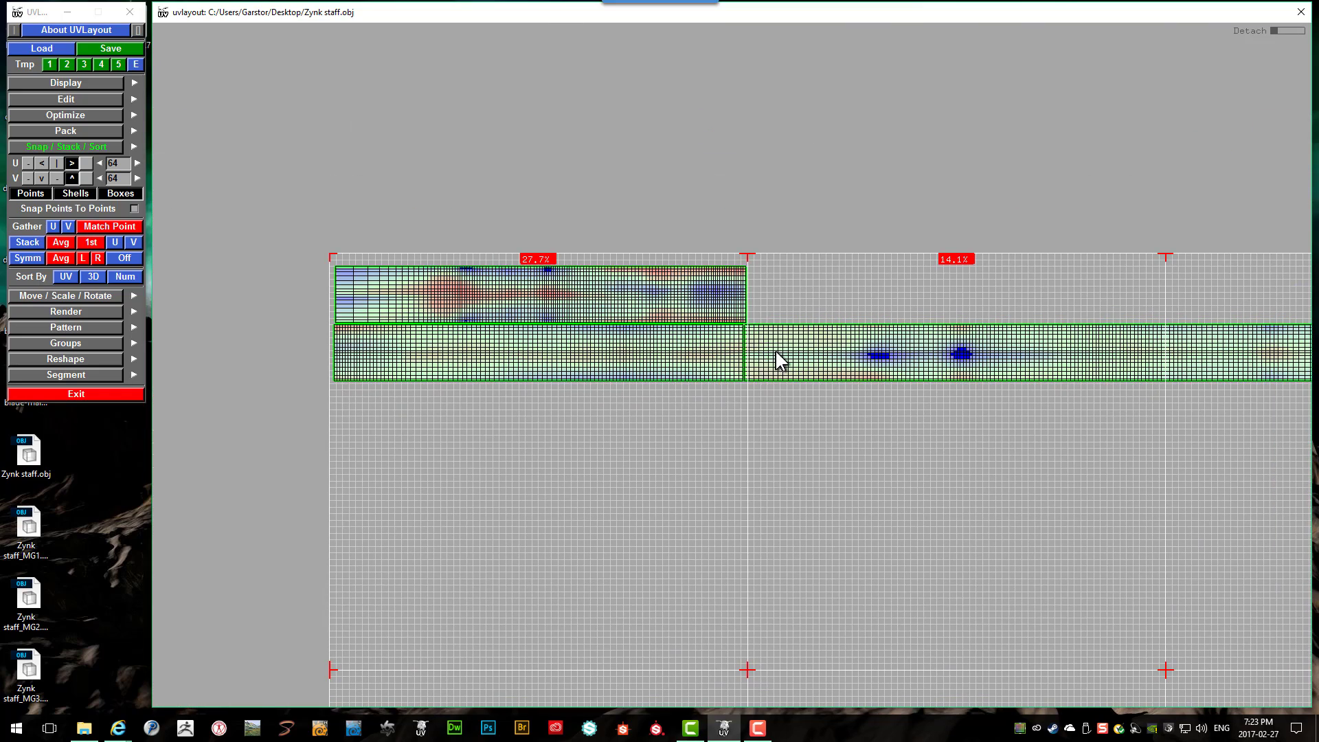
Step: Place the remaining strip below the second piece and cut off a third tile-wide piece just before the tile boundary
middle_click_drag(777, 360, 368, 414)
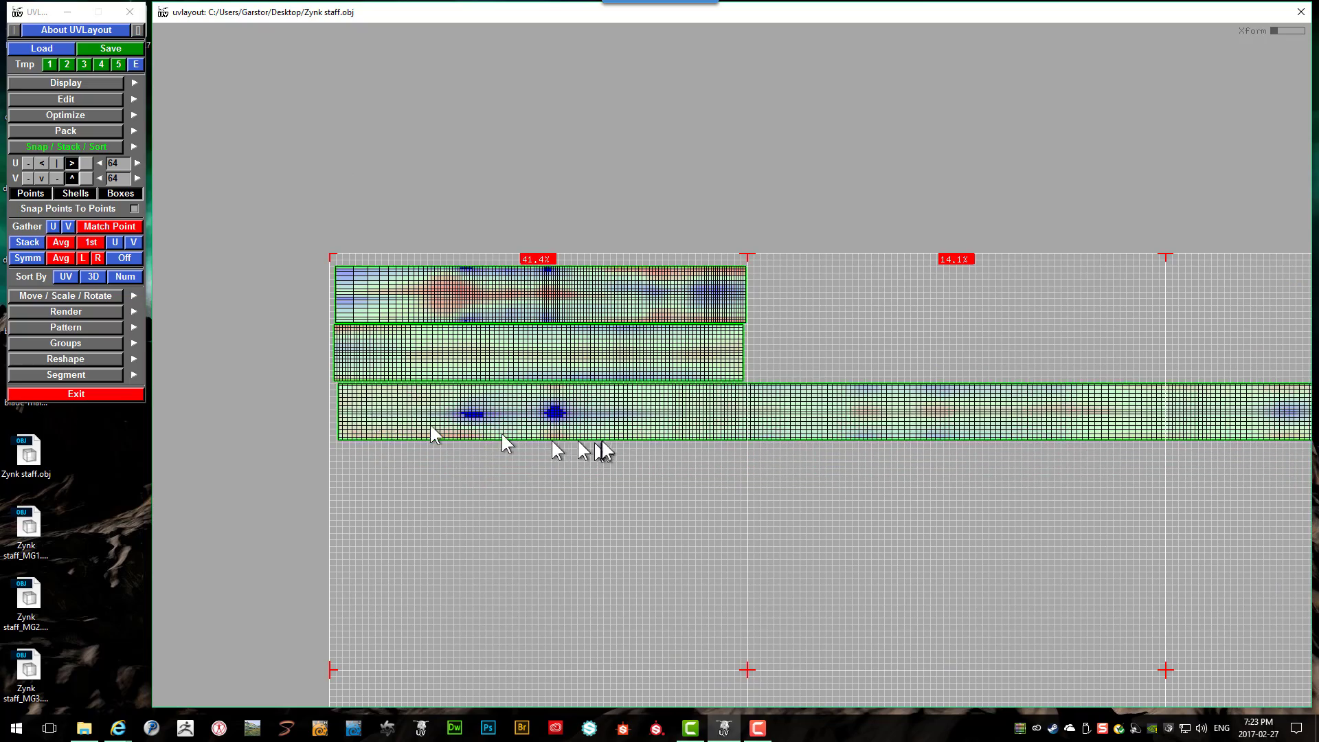
right_click_drag(603, 447, 749, 347)
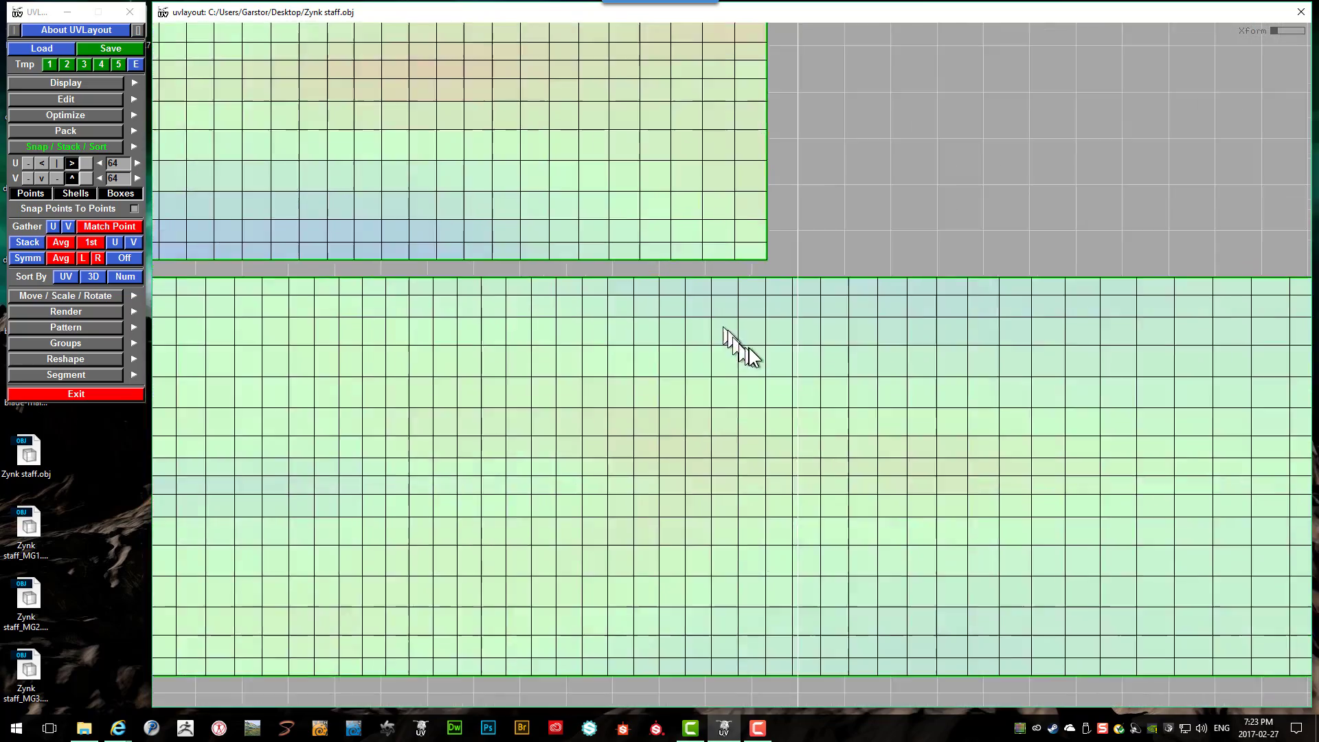
right_click_drag(794, 391, 711, 406)
Step: Place the leftover strip in the fourth row of the first tile, cut it before the tile boundary, and detach the pieces
middle_click_drag(780, 359, 360, 428)
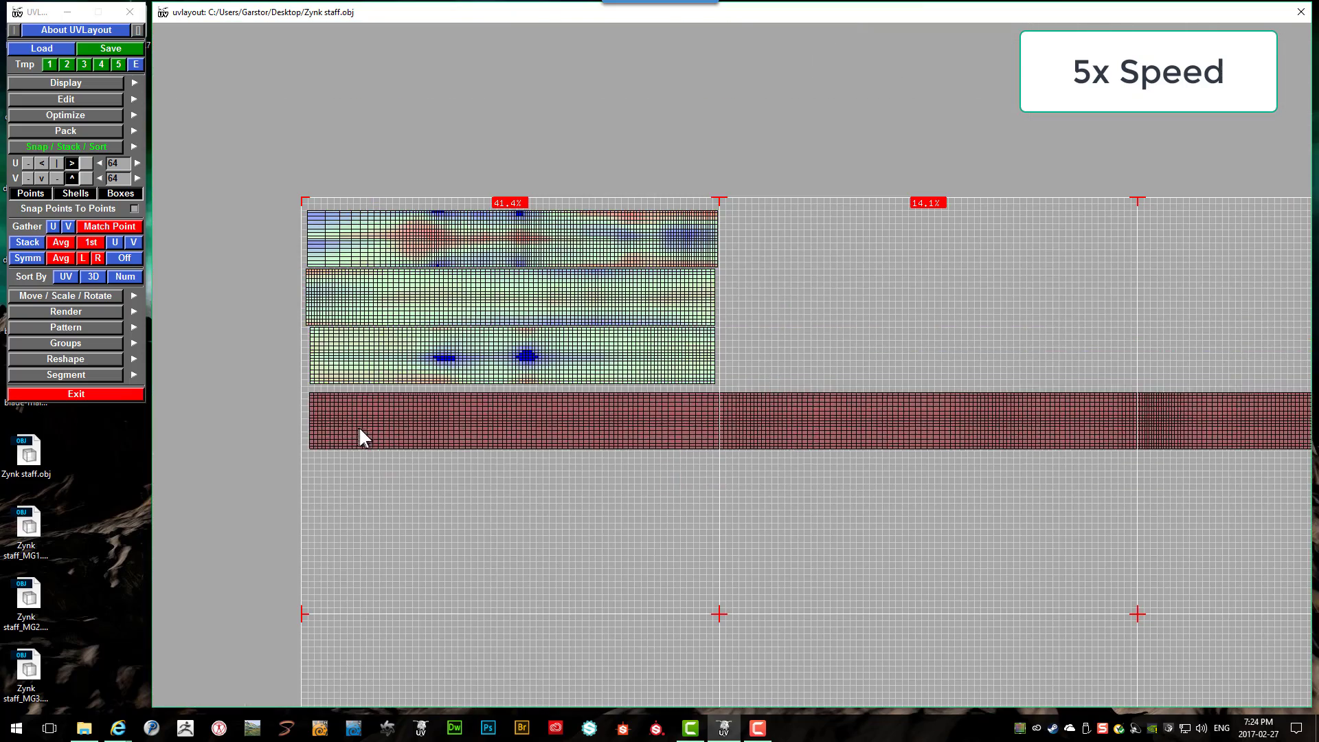
right_click_drag(709, 435, 659, 440)
key("Return")
Step: Move the leftover strip into the fifth row, cut it just before the tile boundary, and detach the fifth piece
middle_click_drag(910, 474, 213, 481)
middle_click_drag(213, 467, 553, 365)
middle_click_drag(926, 419, 570, 412)
right_click_drag(570, 412, 792, 386)
key("Return")
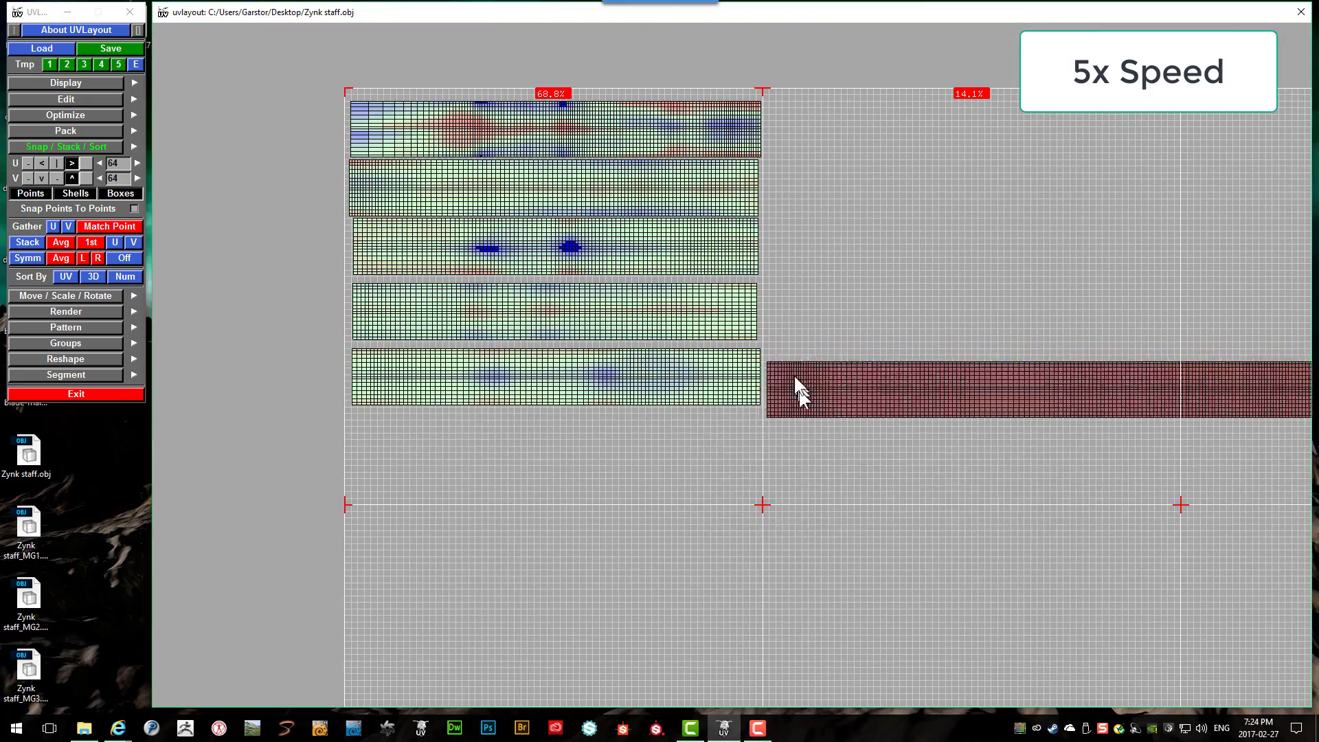
Step: Move the leftover strip into the sixth row, cut it just before the tile boundary, and detach the sixth piece
middle_click_drag(792, 386, 385, 439)
middle_click_drag(574, 435, 567, 434)
key("c")
right_click_drag(770, 443, 727, 389)
key("Return")
Step: Move the leftover strip into the seventh row, cut it just before the tile boundary, and detach the seventh piece
middle_click_drag(794, 356, 377, 419)
right_click_drag(745, 420, 728, 388)
key("c")
key("Return")
Step: Place the short last strip piece below the seventh row and move the fan-shaped cap shell beside it
middle_click_drag(758, 365, 425, 434)
right_click_drag(655, 289, 677, 406)
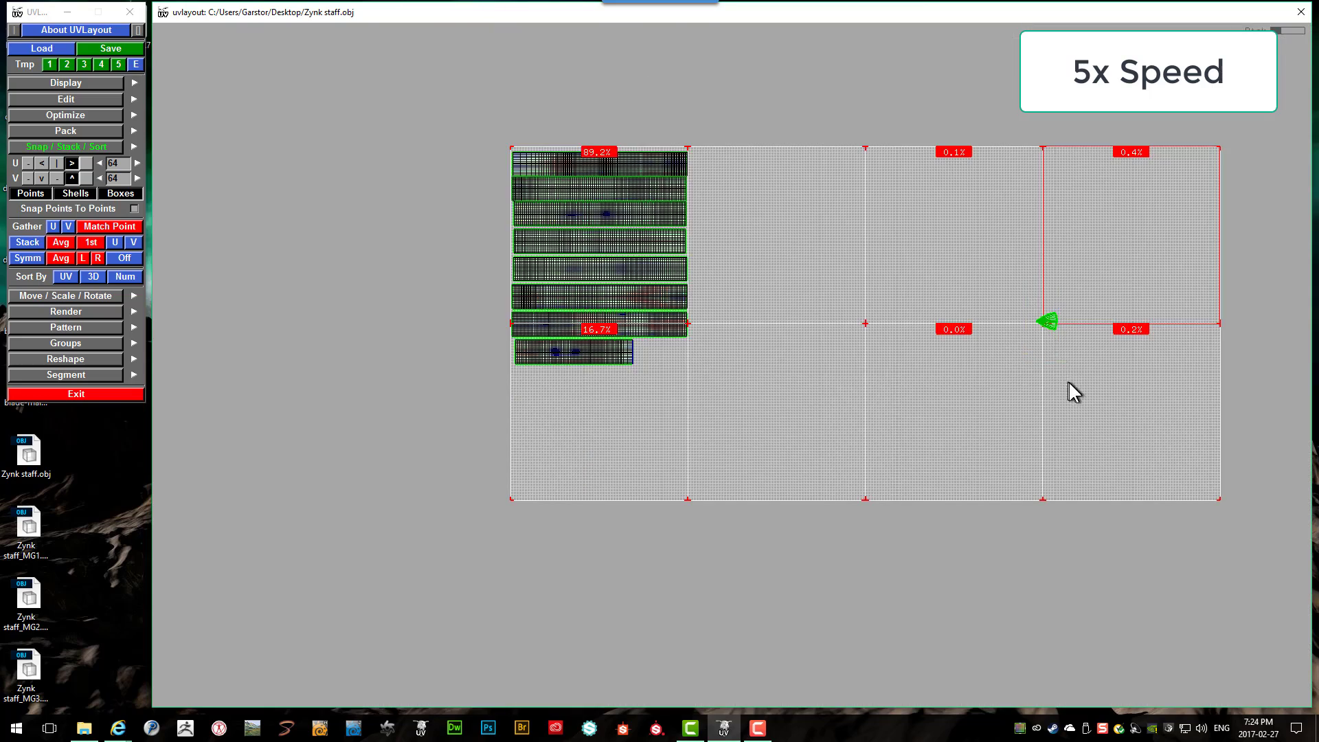
middle_click_drag(1055, 330, 662, 356)
mouse_move(662, 356)
right_mouse_down()
mouse_move(620, 304)
mouse_move(669, 369)
right_mouse_up()
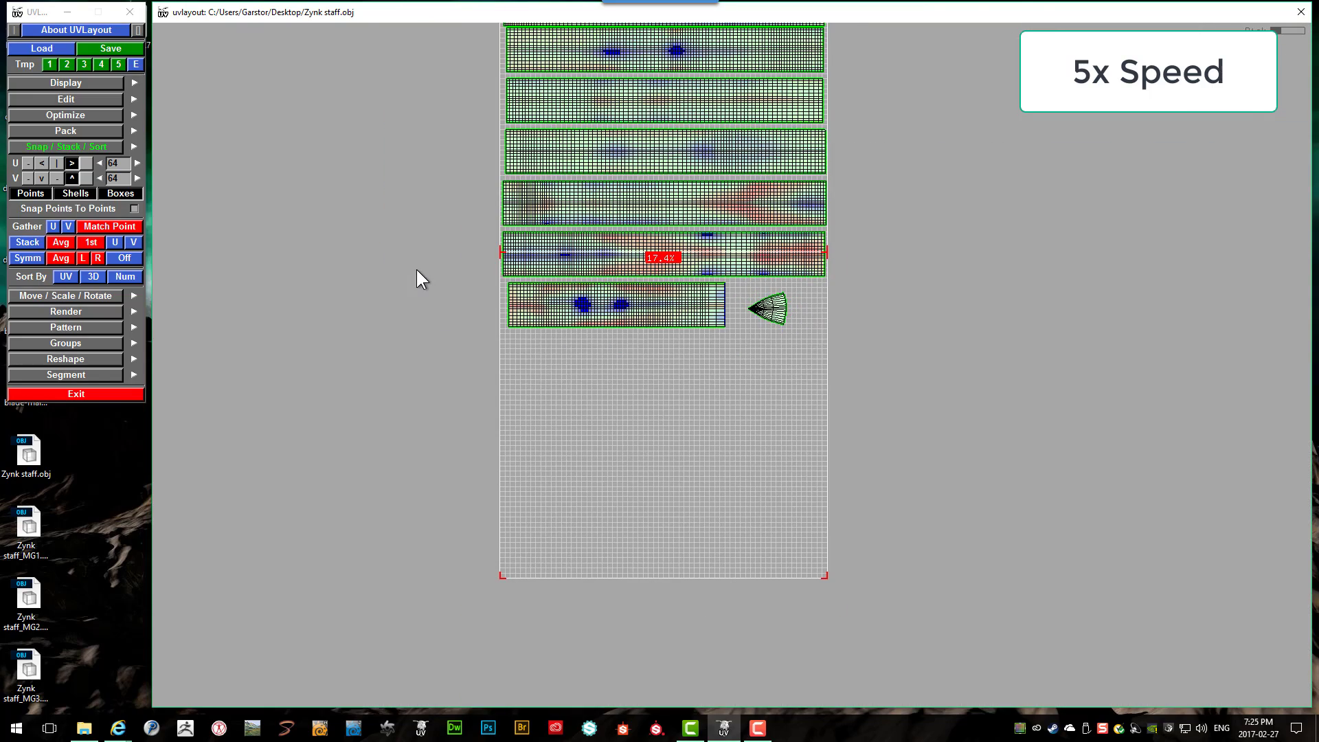
Step: Enable shell bleed display and pack all shells into a 1 x 1 tile at Mid quality with 2k map resolution and bleed 2
left_click(78, 130)
key("p")
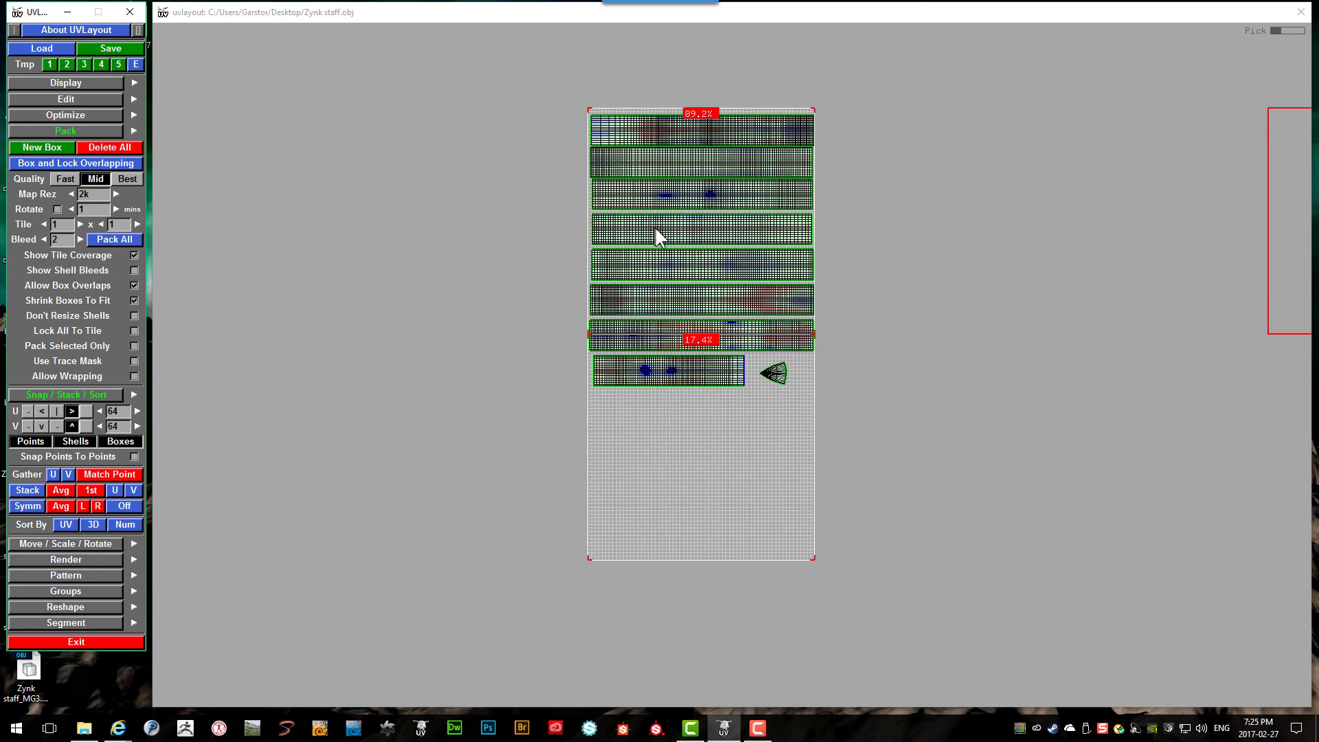
right_click_drag(655, 228, 722, 330)
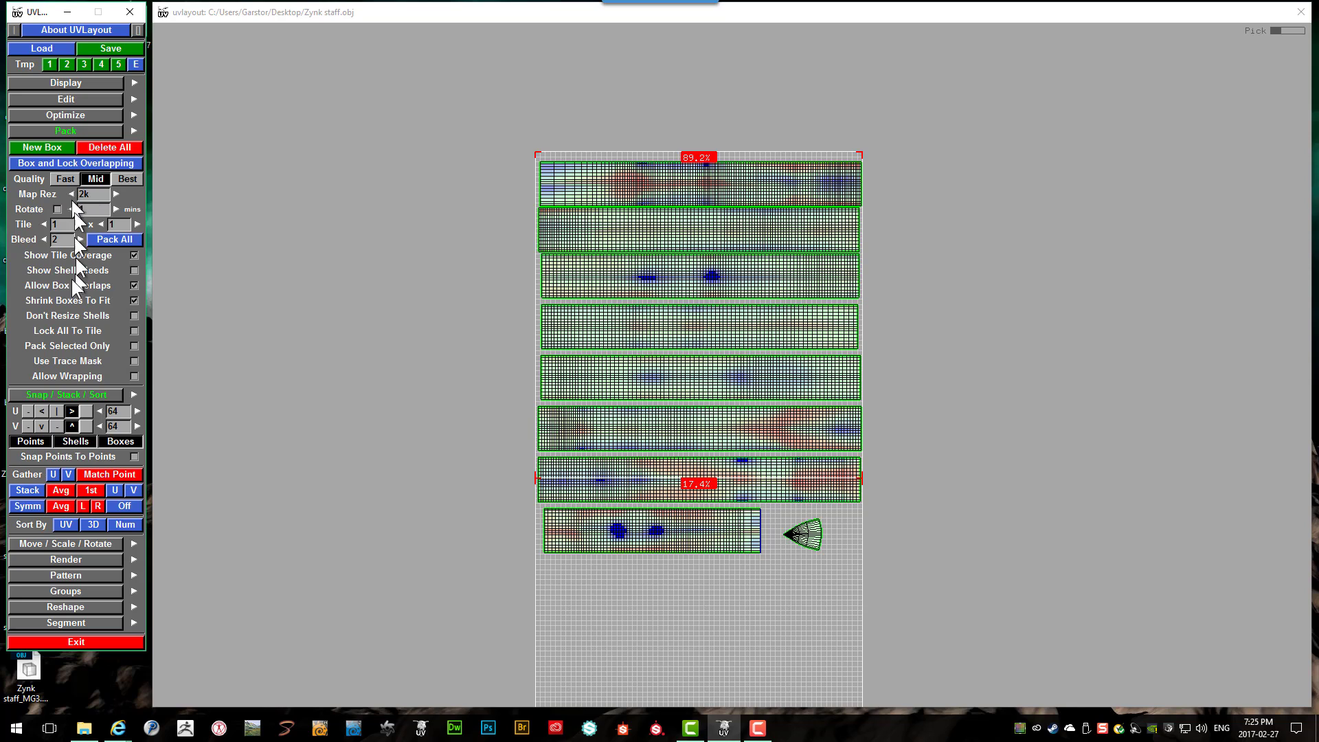
left_click(134, 270)
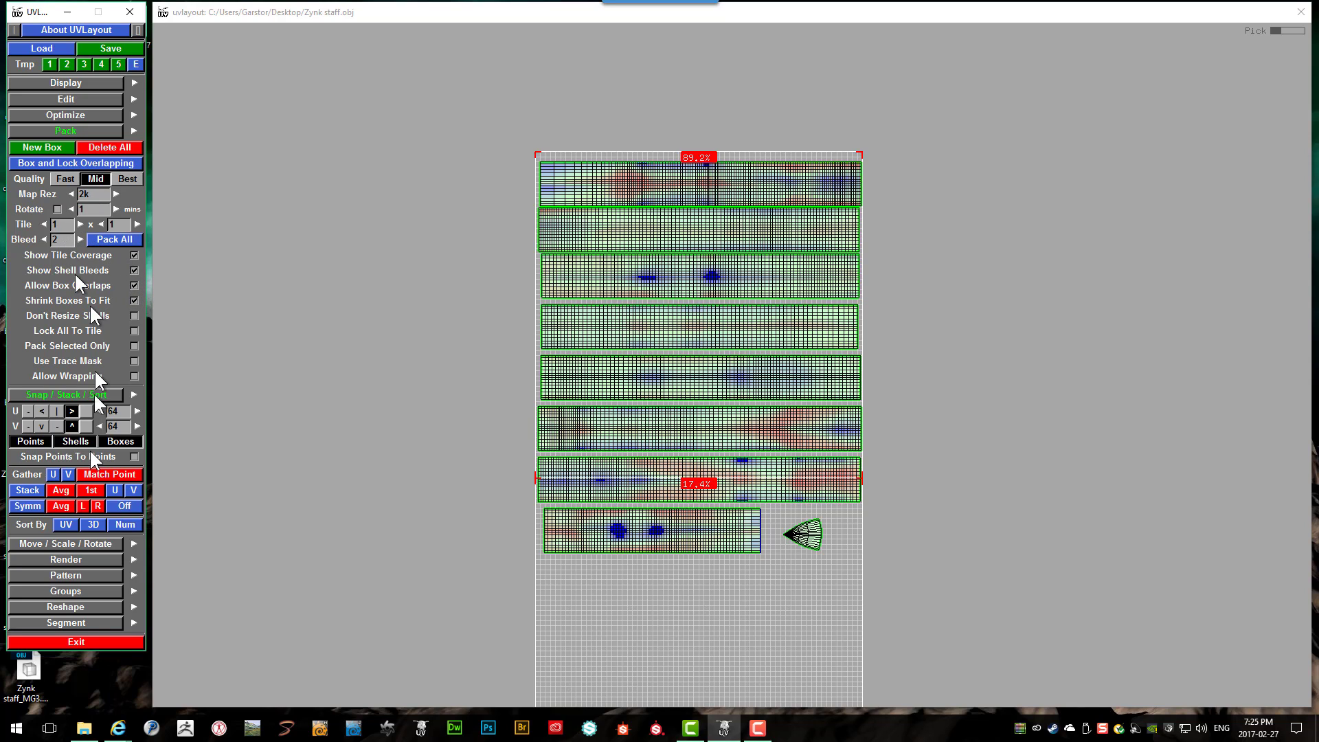
left_click(112, 239)
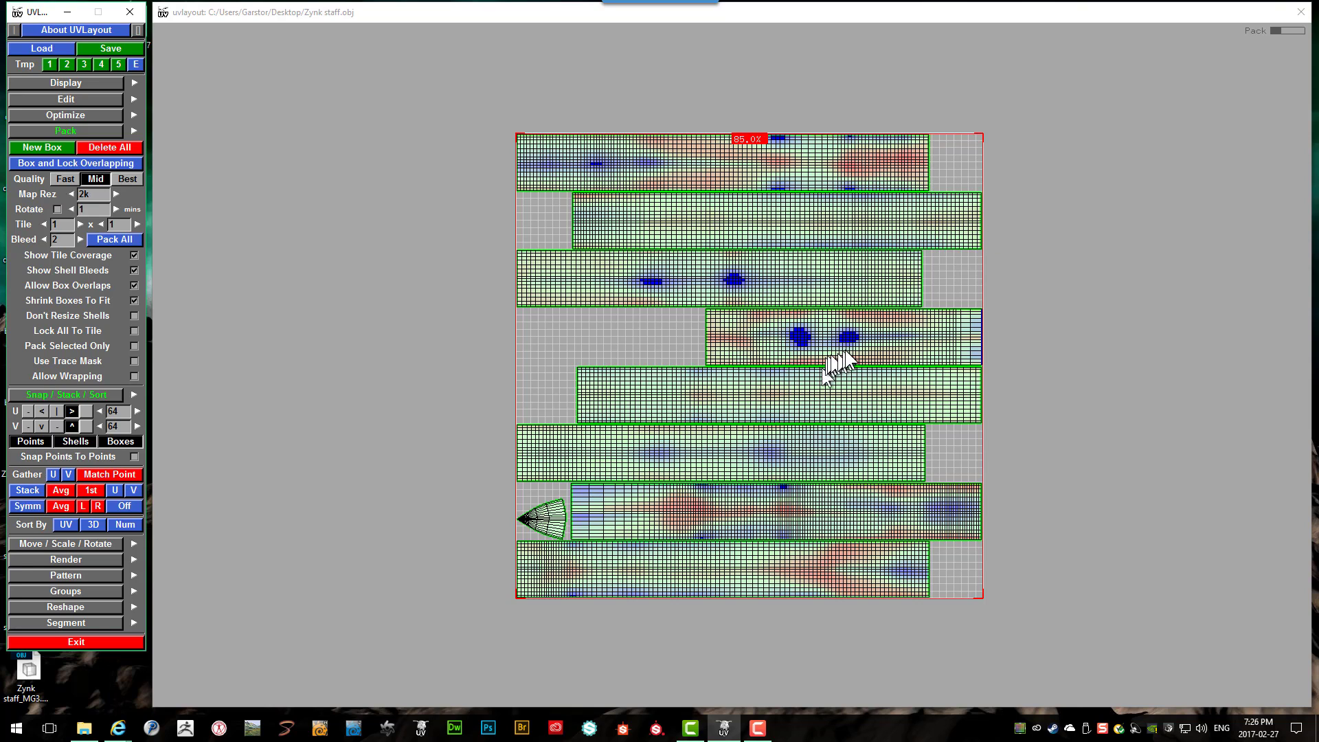
Step: Examine the packed rectangular strips for stretched and compressed areas and for unused space in the tile
scroll(819, 349, "up", 3)
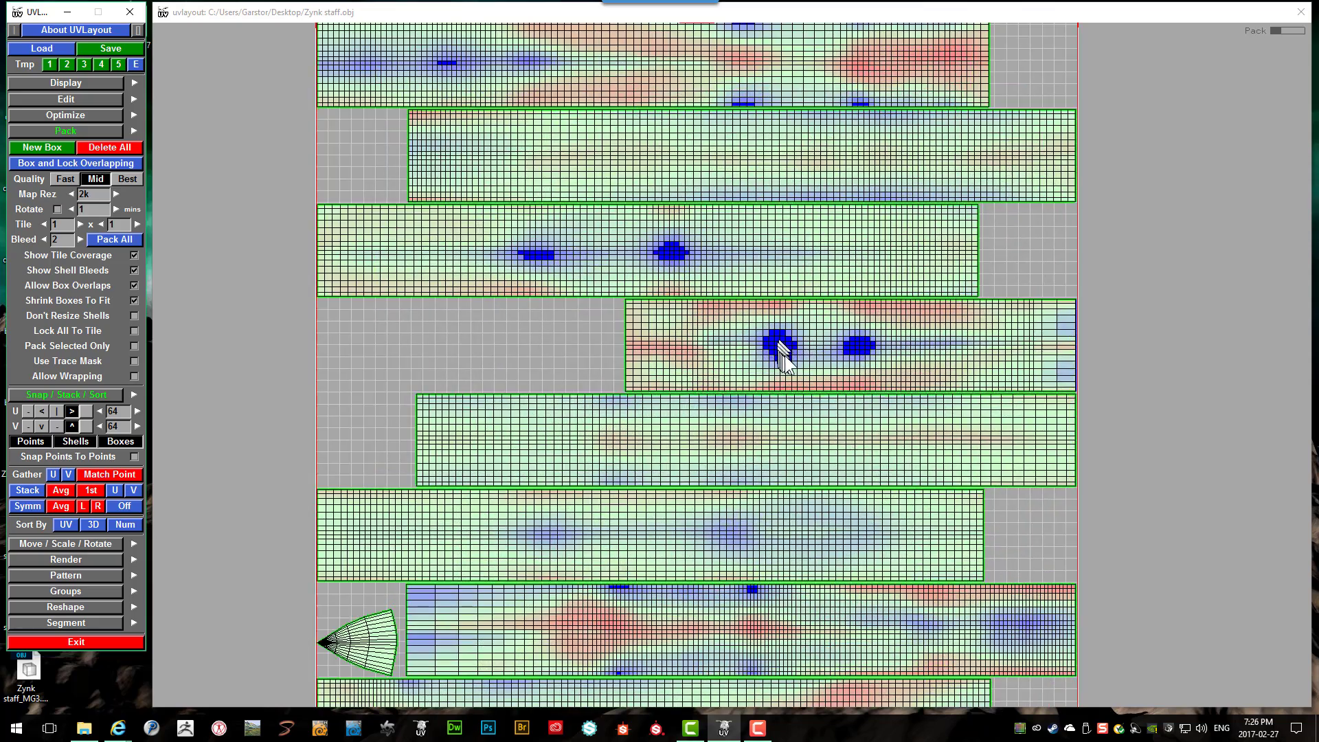
scroll(784, 352, "up", 3)
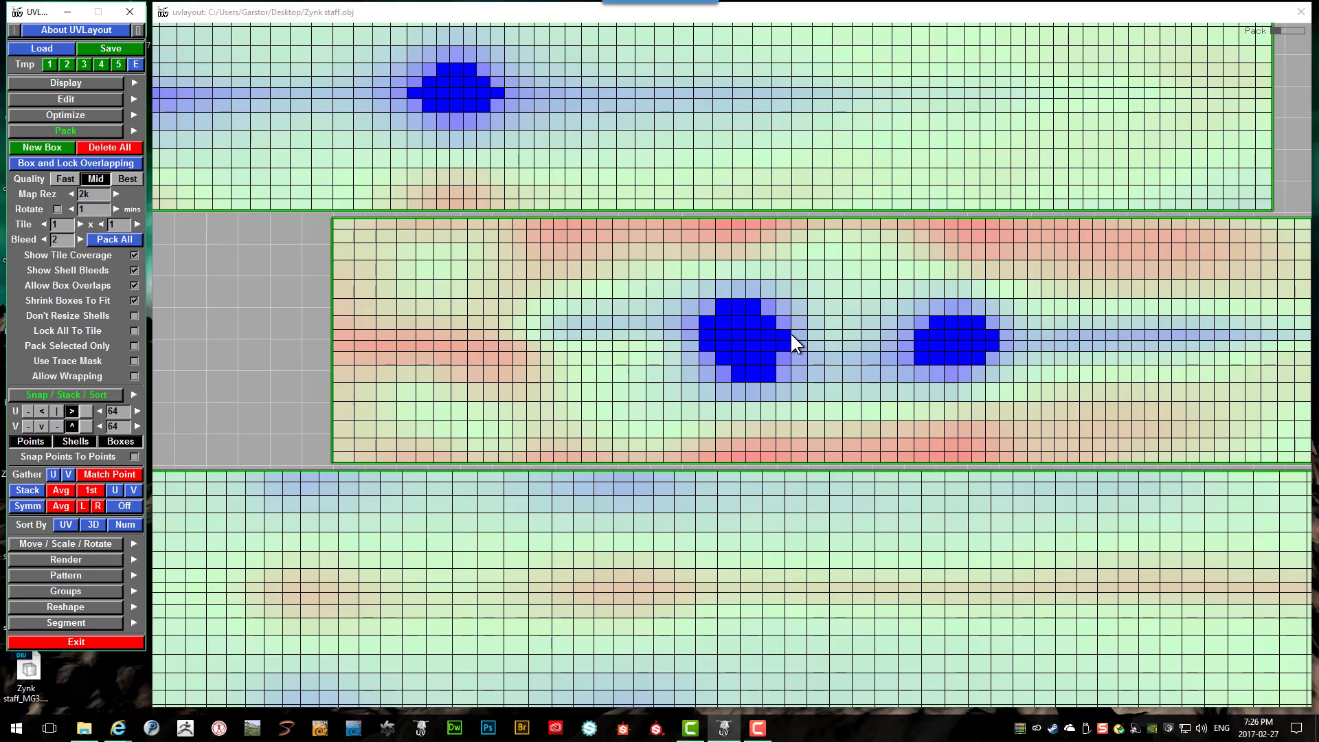
scroll(790, 333, "down", 3)
scroll(791, 334, "down", 4)
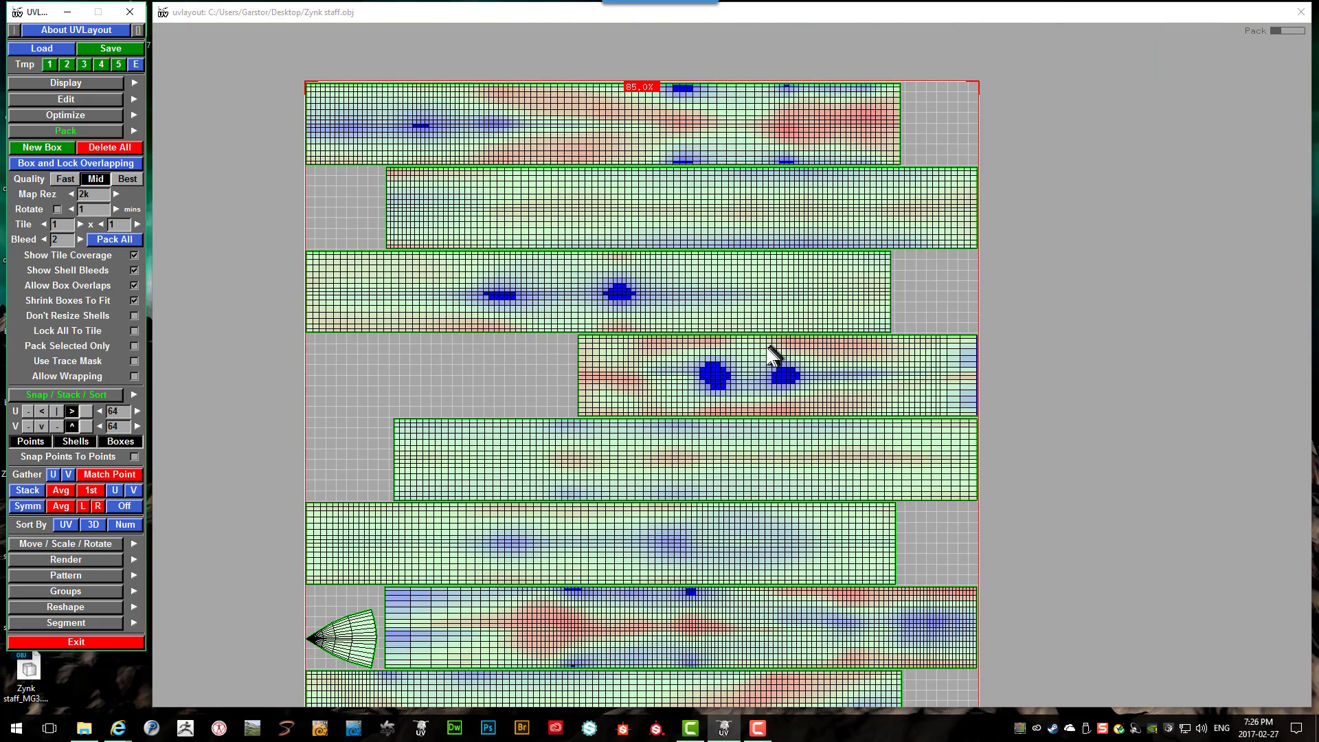
scroll(755, 349, "down", 1)
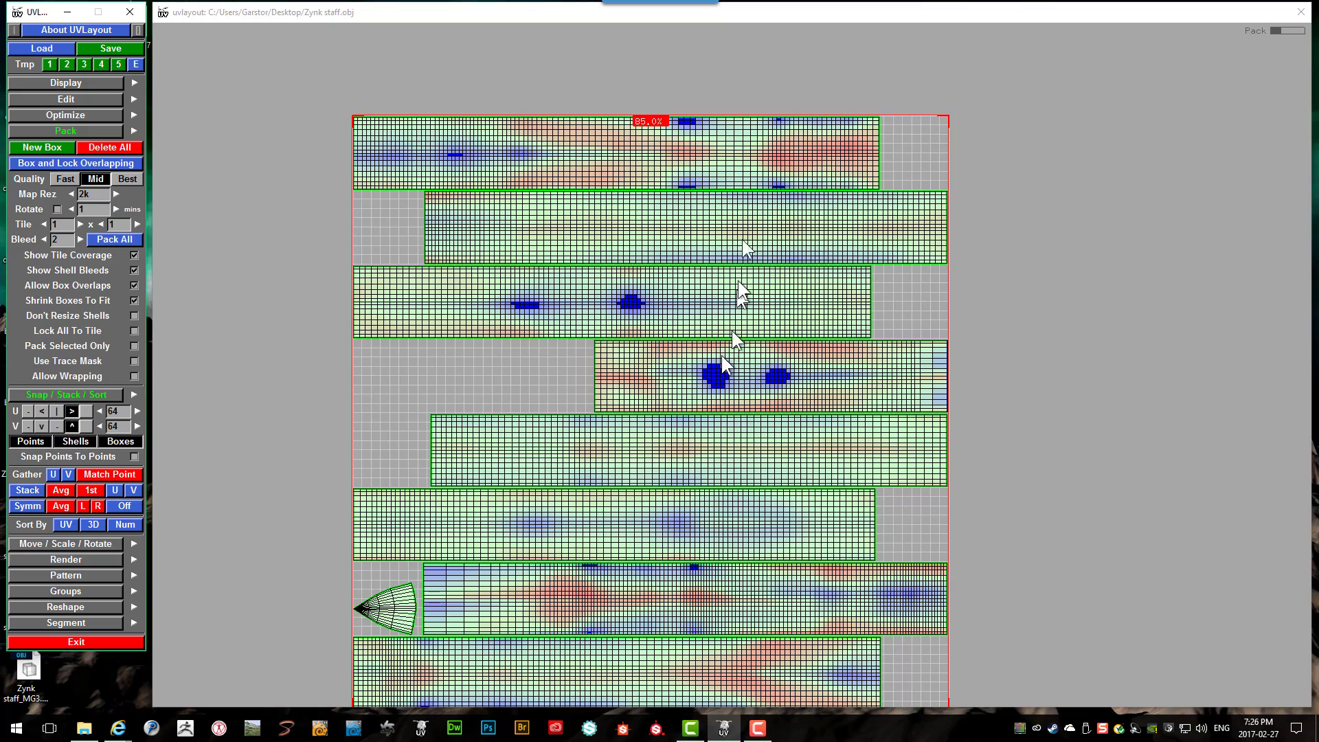
right_click_drag(728, 422, 658, 377)
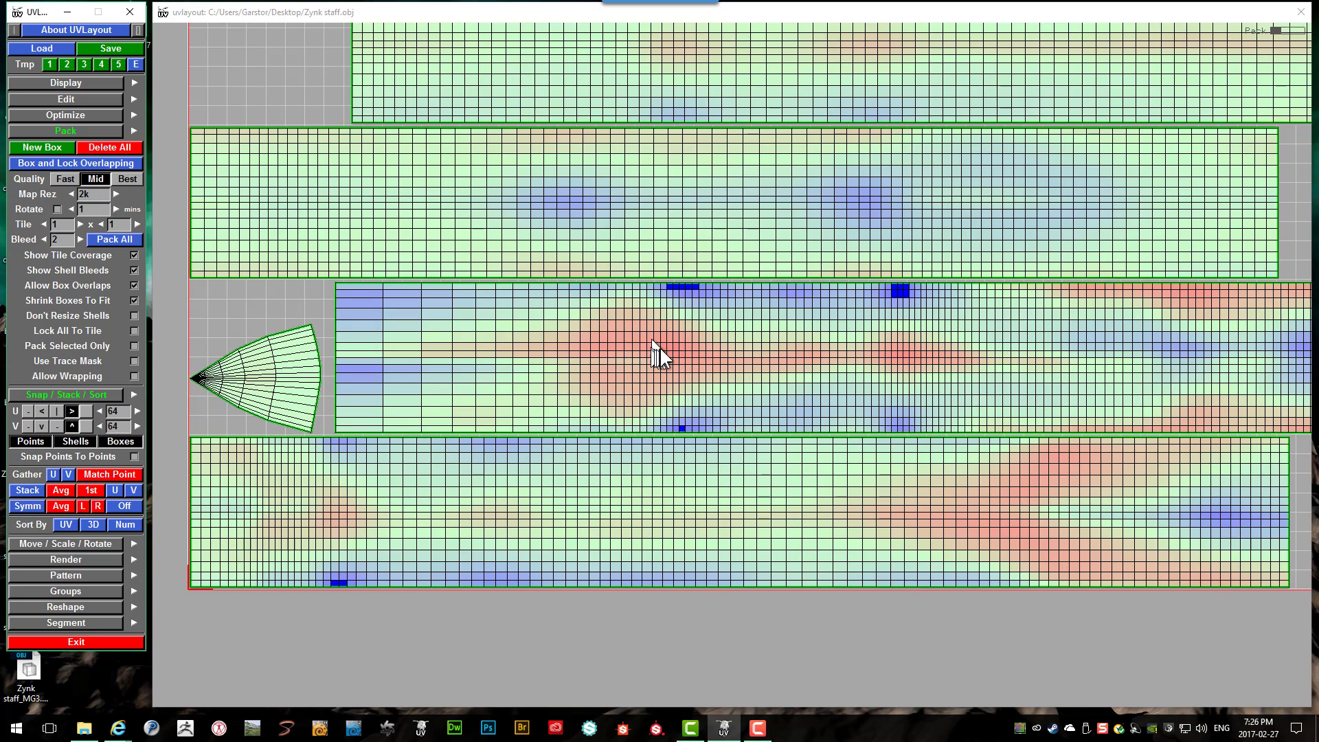
scroll(781, 340, "down", 3)
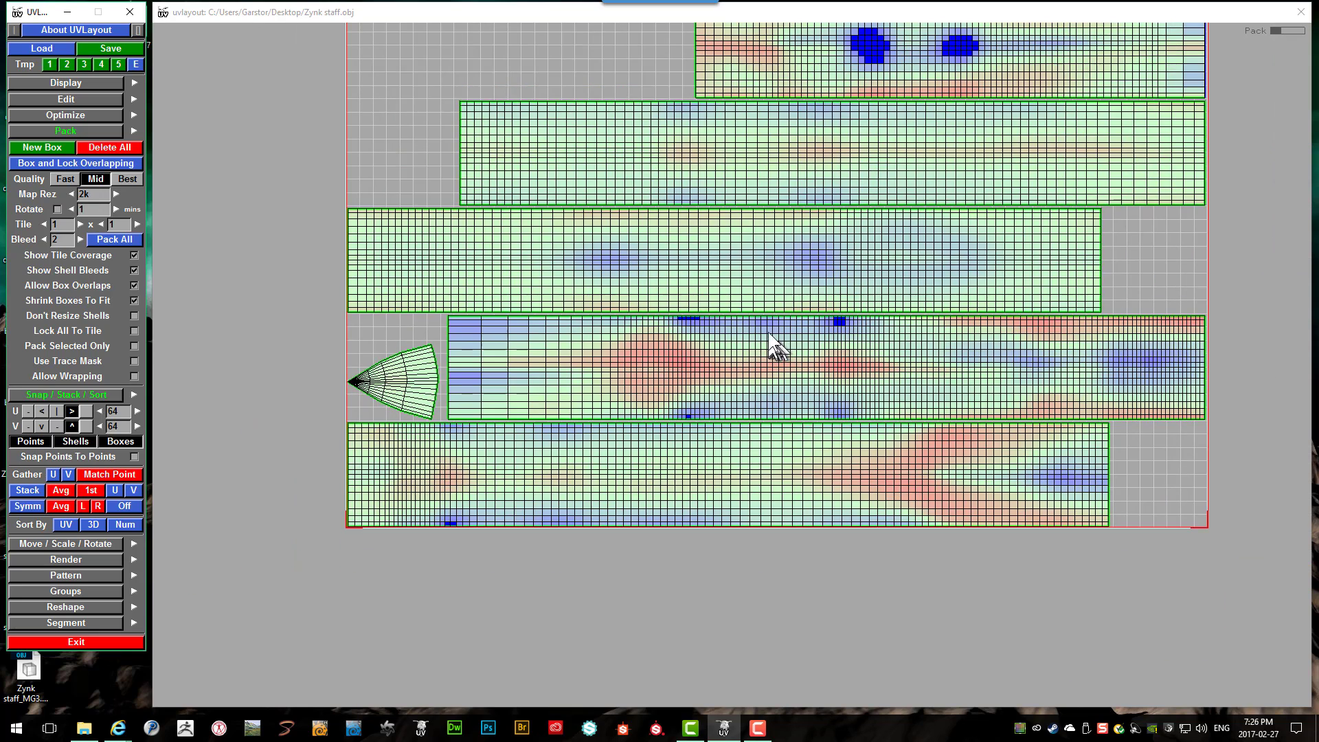
scroll(770, 191, "down", 5)
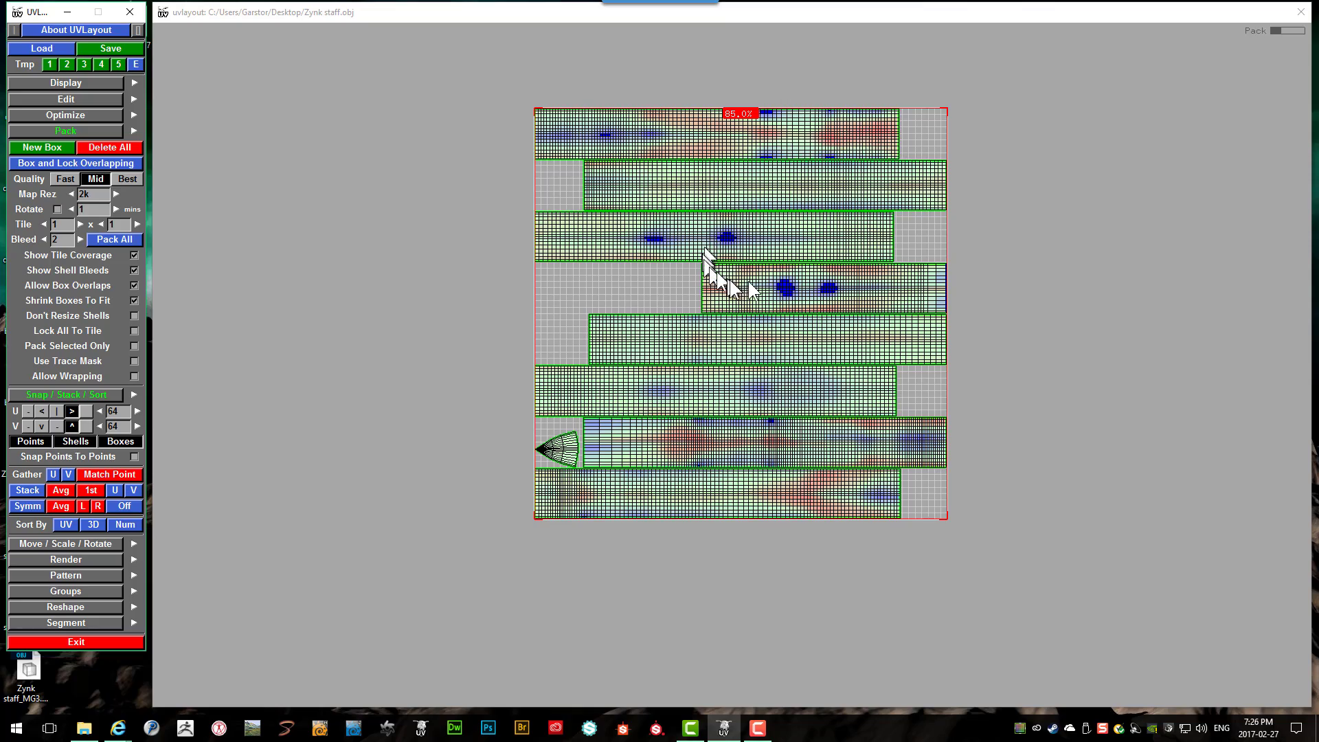
scroll(694, 269, "up", 3)
scroll(663, 89, "up", 5)
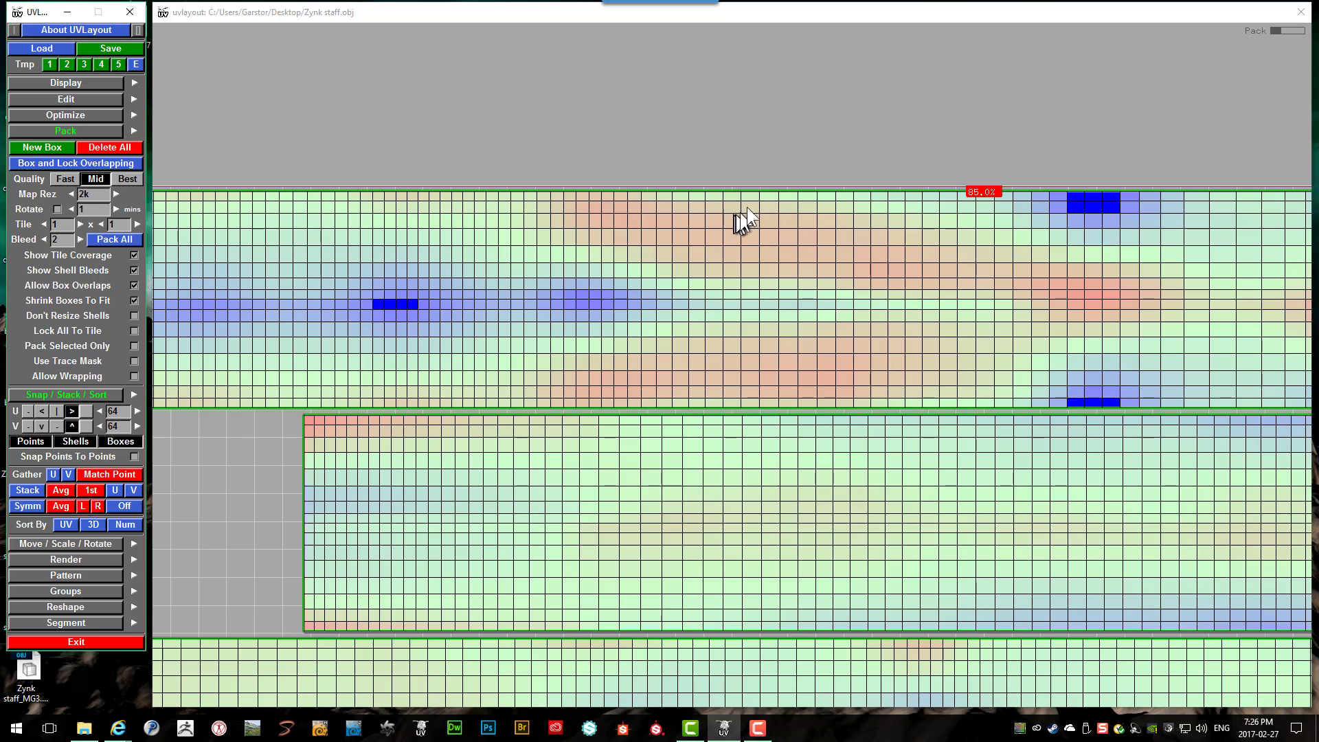
Step: Relax the middle of the uppermost strip with Flatten and flatten all the packed shells to reduce their distortion
mouse_move(774, 196)
left_mouse_down()
mouse_move(948, 221)
mouse_move(1168, 225)
mouse_move(901, 198)
mouse_move(751, 211)
mouse_move(521, 204)
mouse_move(600, 204)
mouse_move(421, 274)
mouse_move(426, 303)
mouse_move(930, 296)
mouse_move(1016, 278)
mouse_move(1104, 297)
mouse_move(1113, 313)
mouse_move(885, 323)
mouse_move(748, 395)
mouse_move(629, 398)
mouse_move(784, 352)
mouse_move(936, 389)
mouse_move(1094, 399)
mouse_move(1158, 383)
mouse_move(1227, 322)
mouse_move(1252, 220)
mouse_move(1233, 264)
left_mouse_up()
right_click_drag(1228, 265, 1140, 281)
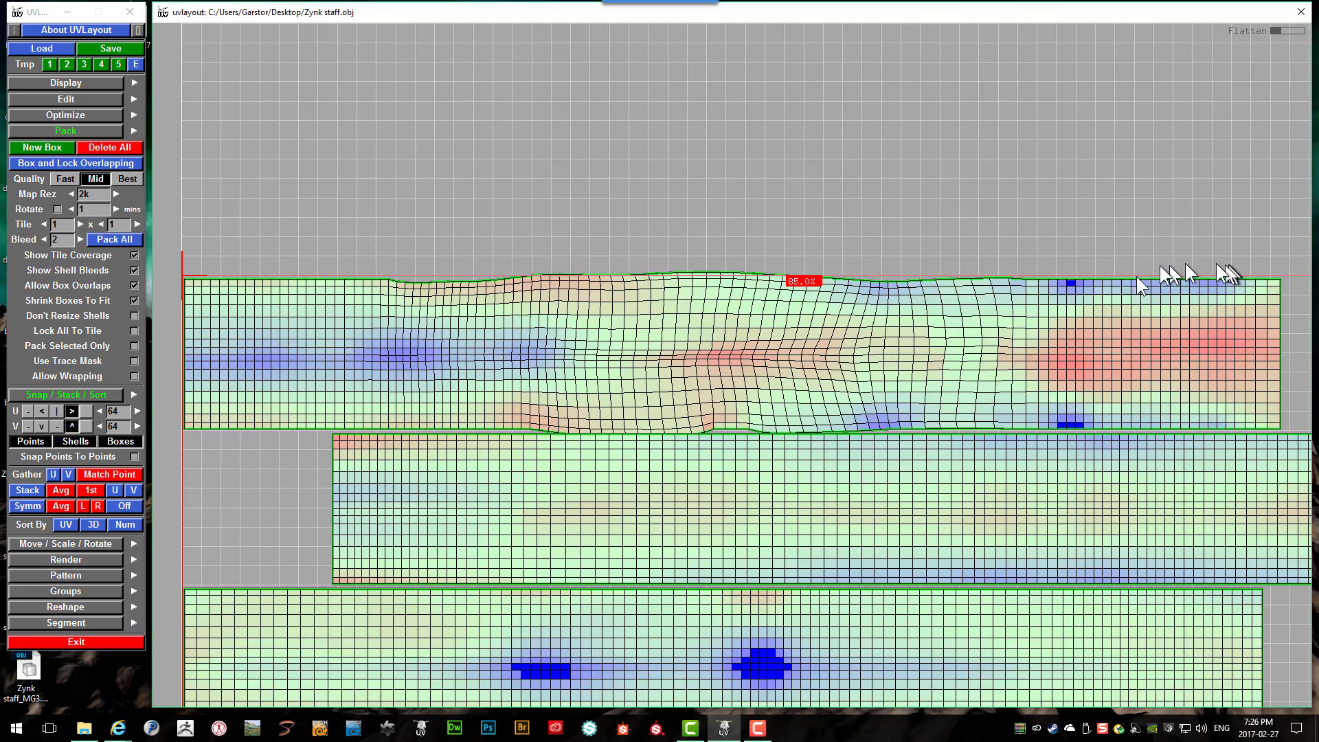
middle_click_drag(1141, 282, 1051, 316)
mouse_move(1051, 316)
right_mouse_down()
mouse_move(917, 381)
mouse_move(694, 340)
mouse_move(549, 355)
right_mouse_up()
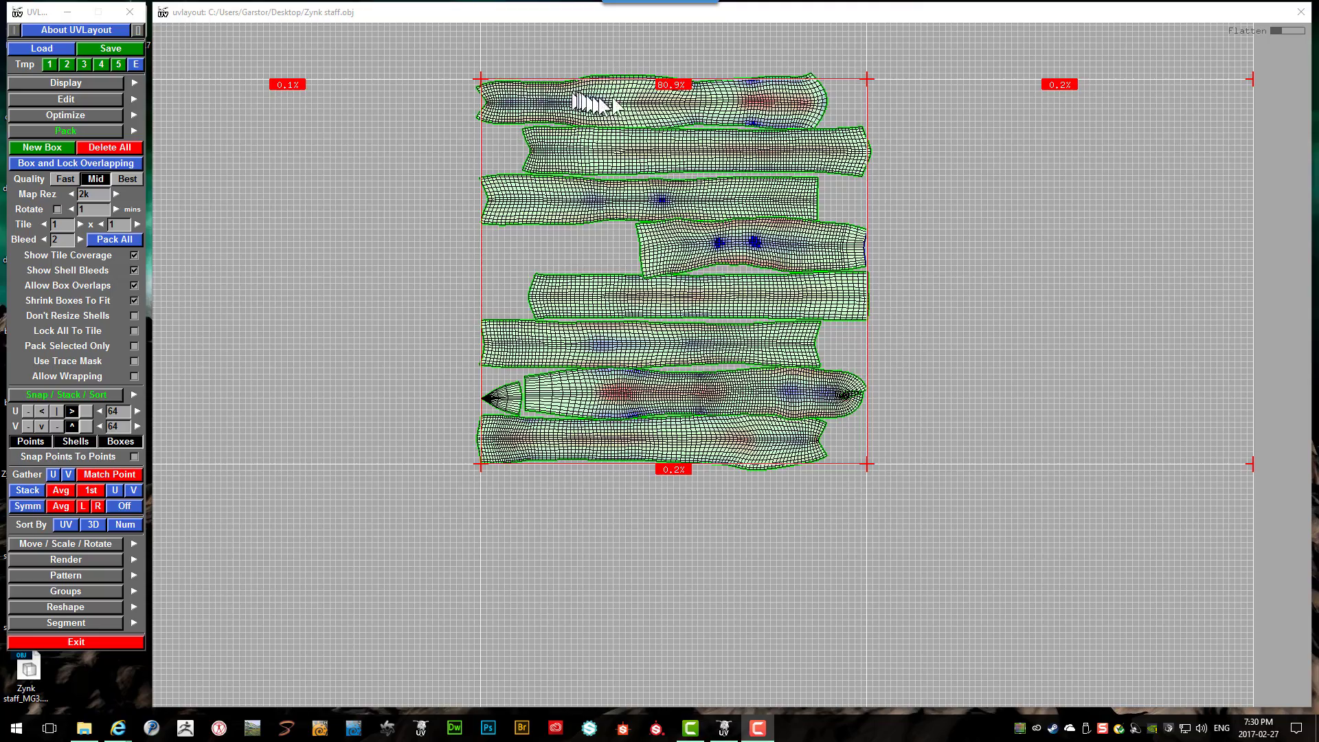
Step: Examine the flattened shells' remaining distortion and the overlapping folded end of the second-lowest strip
scroll(673, 129, "up", 6)
scroll(825, 289, "down", 2)
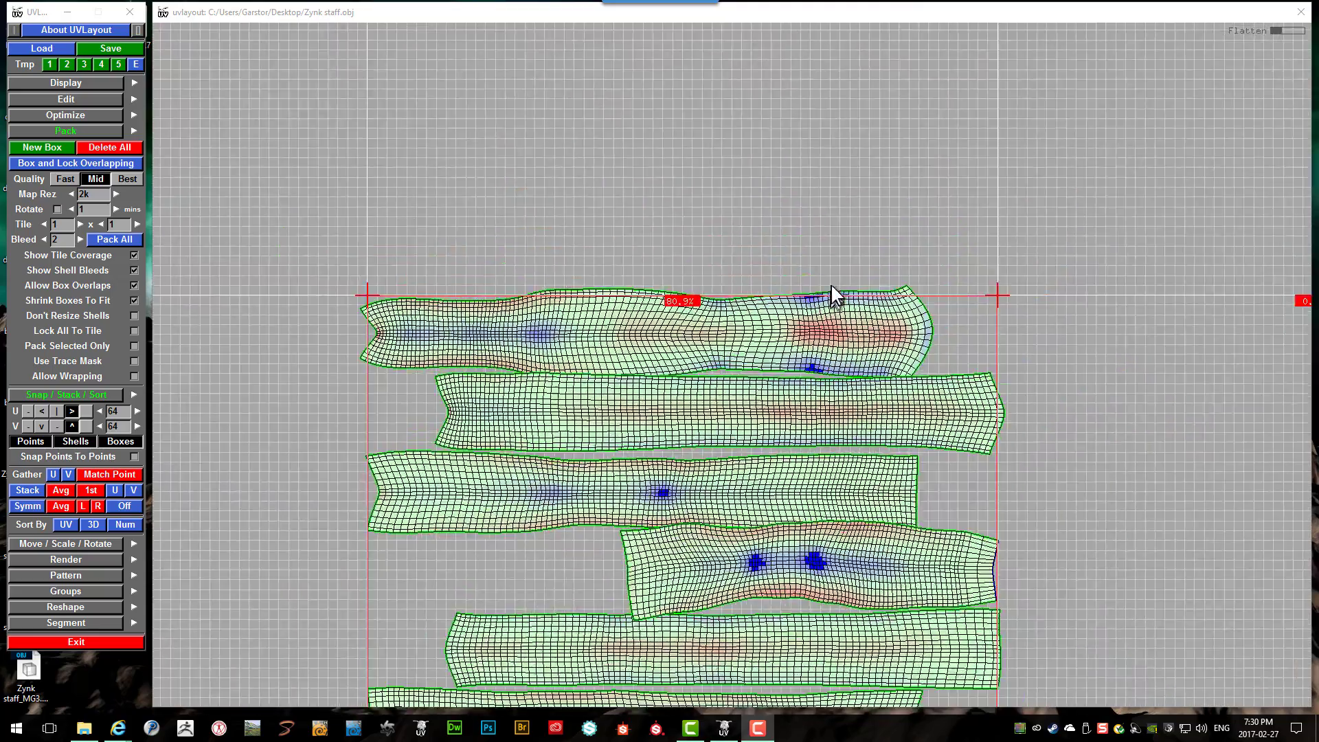
scroll(828, 309, "down", 1)
scroll(818, 344, "up", 4)
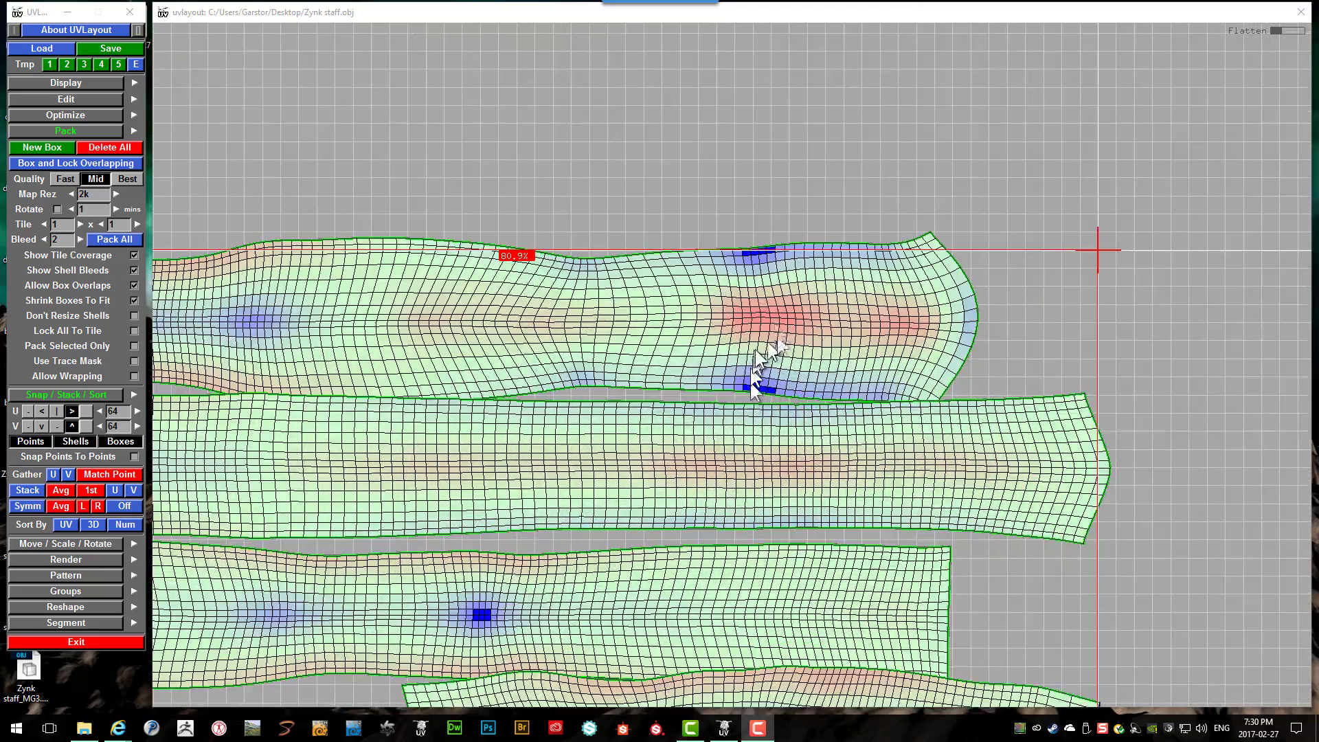
scroll(817, 439, "down", 5)
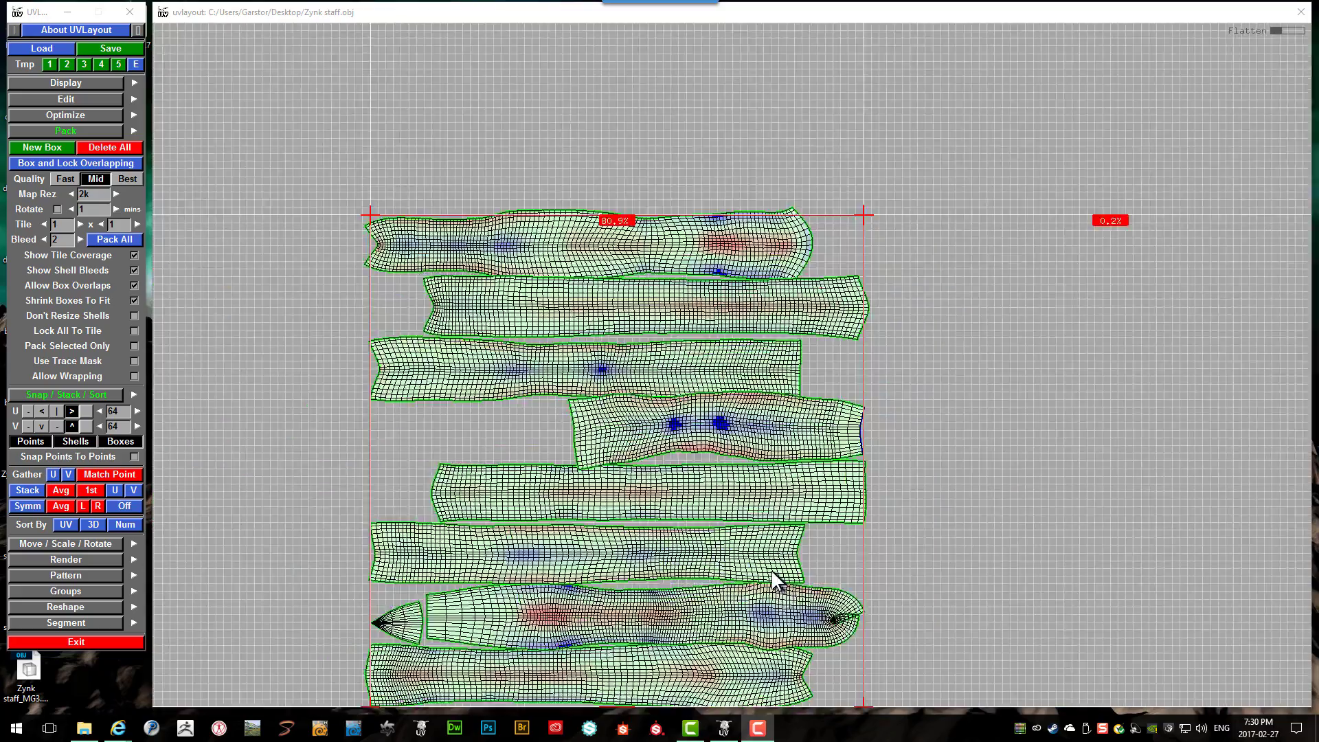
scroll(790, 574, "down", 1)
scroll(790, 440, "up", 6)
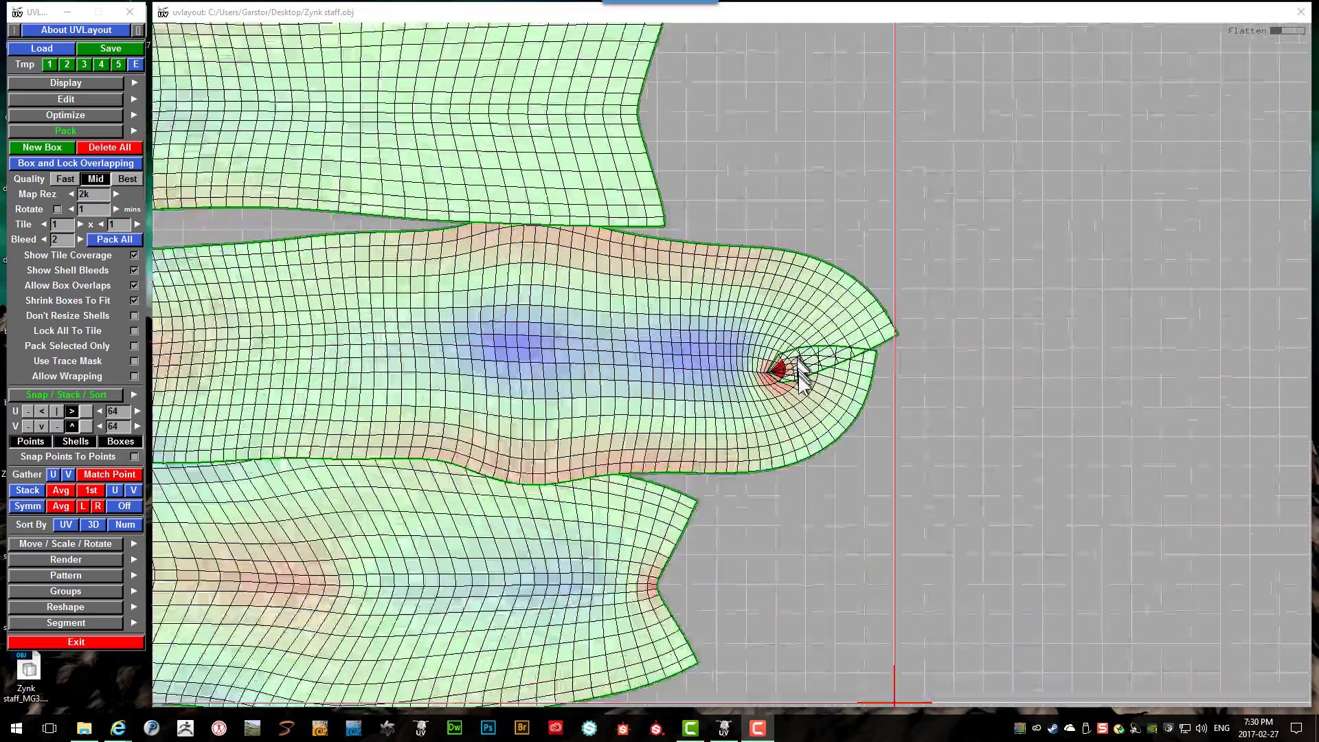
scroll(801, 374, "up", 4)
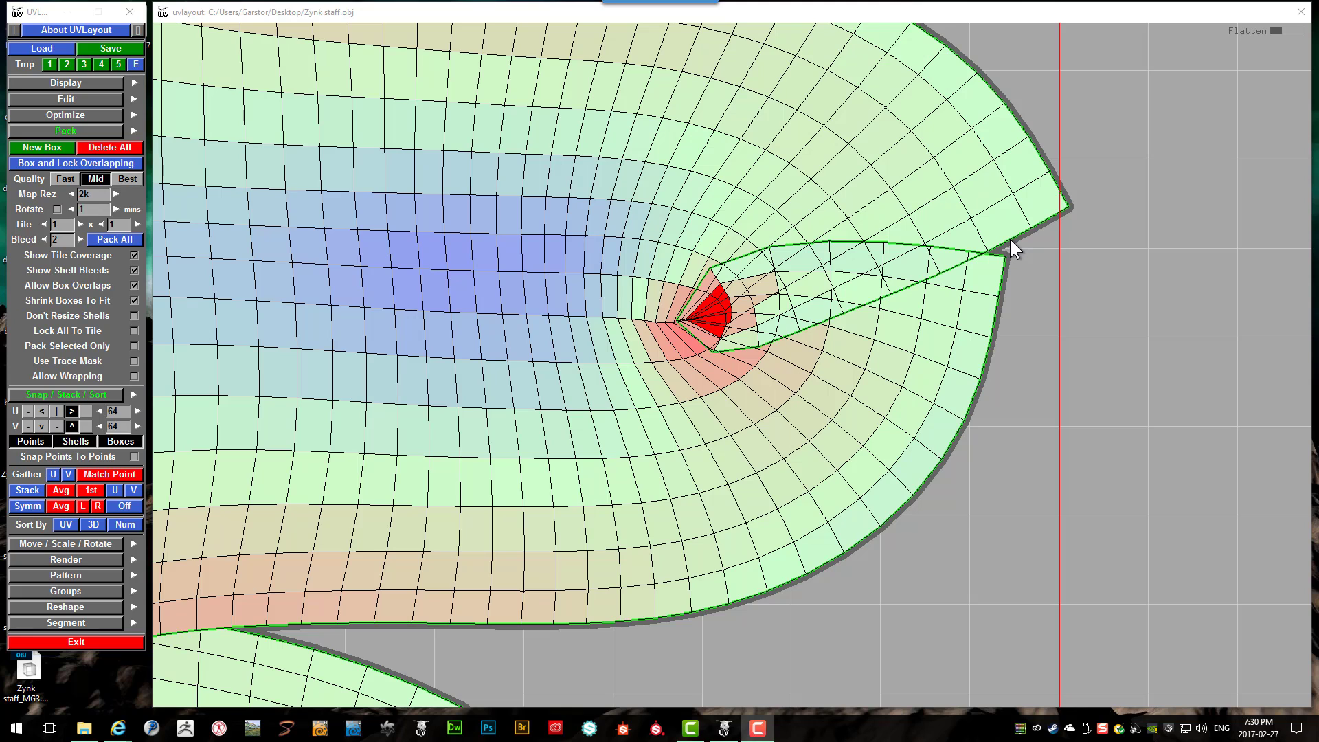
Step: Tag the folded end's border edges on the second-lowest strip for straightening and flatten that shell again
scroll(1009, 235, "up", 2)
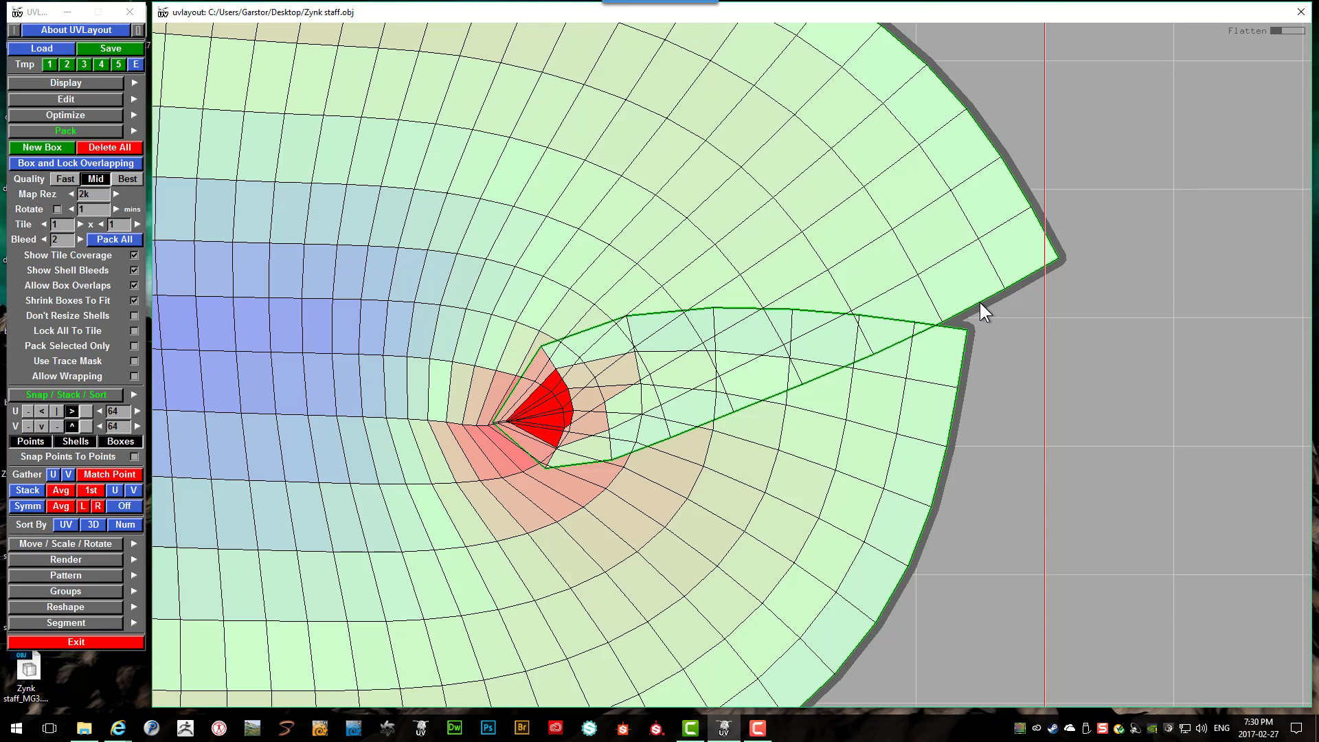
scroll(980, 304, "down", 2)
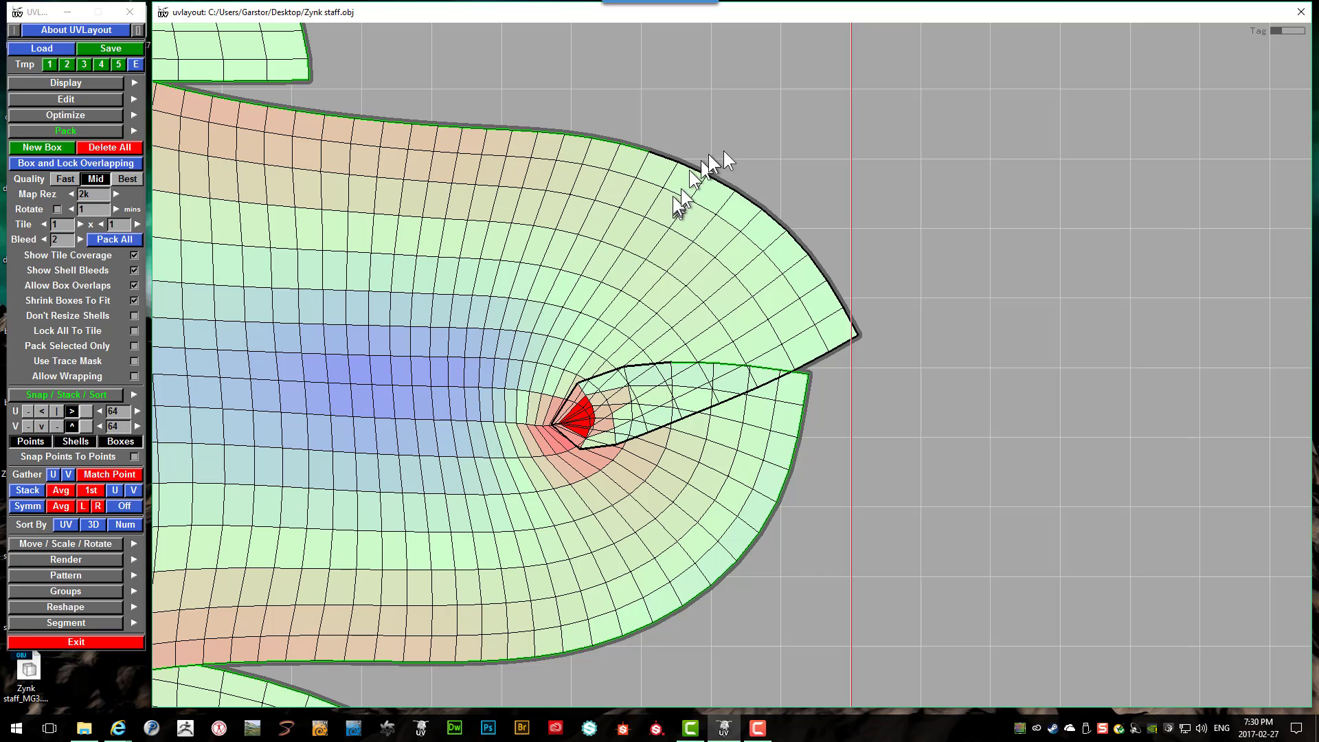
scroll(676, 341, "down", 2)
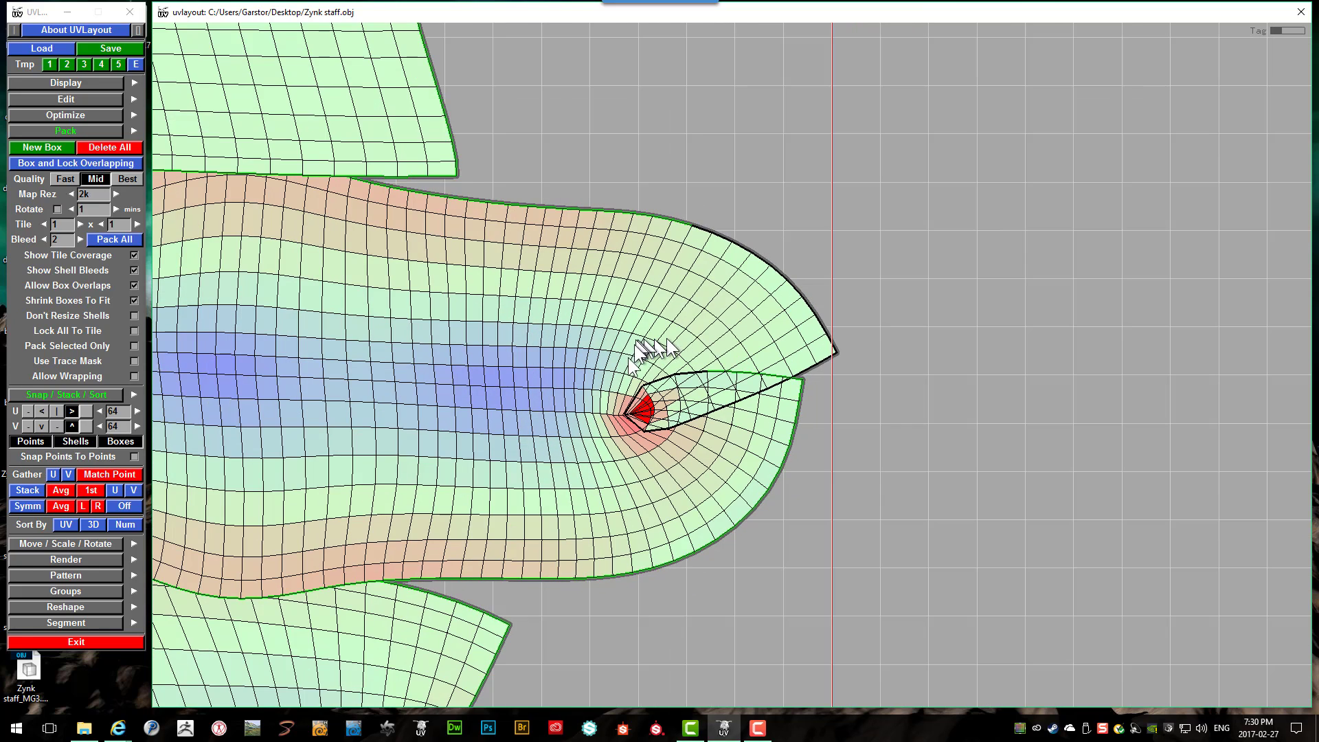
scroll(620, 473, "down", 2)
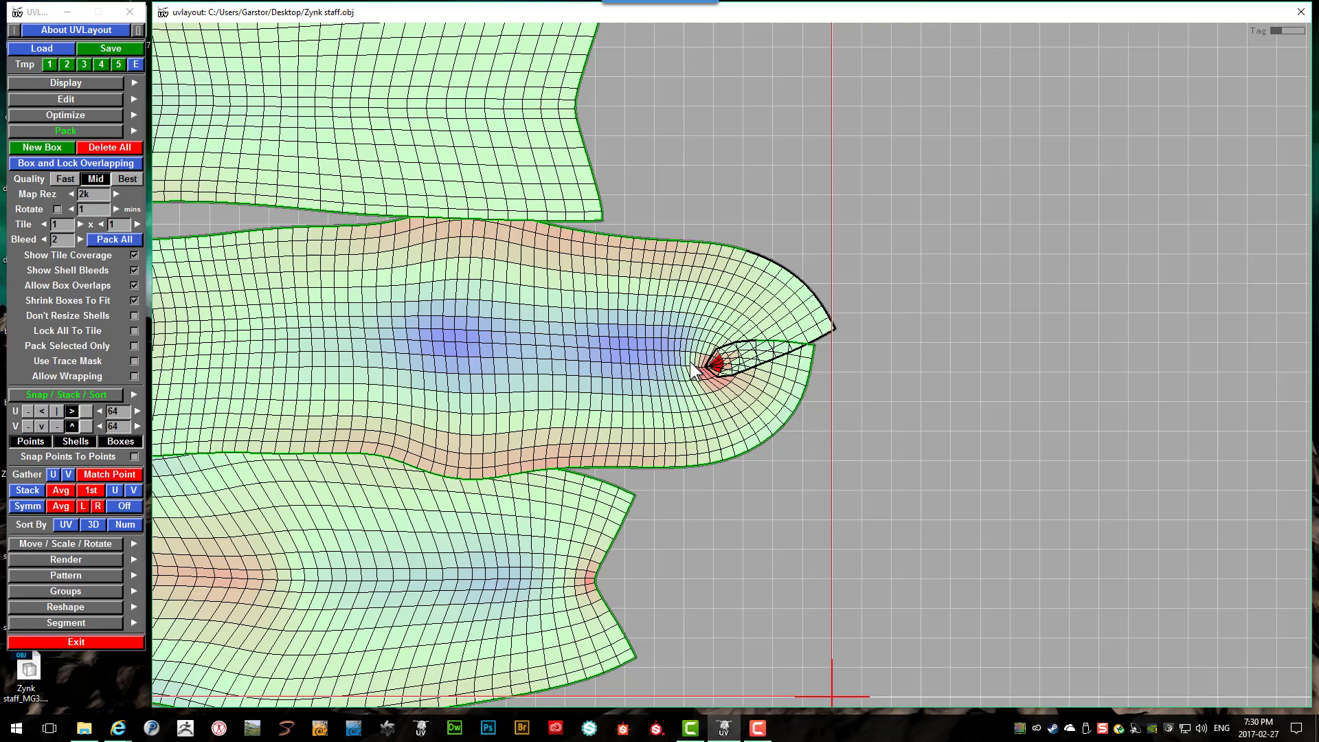
key("f")
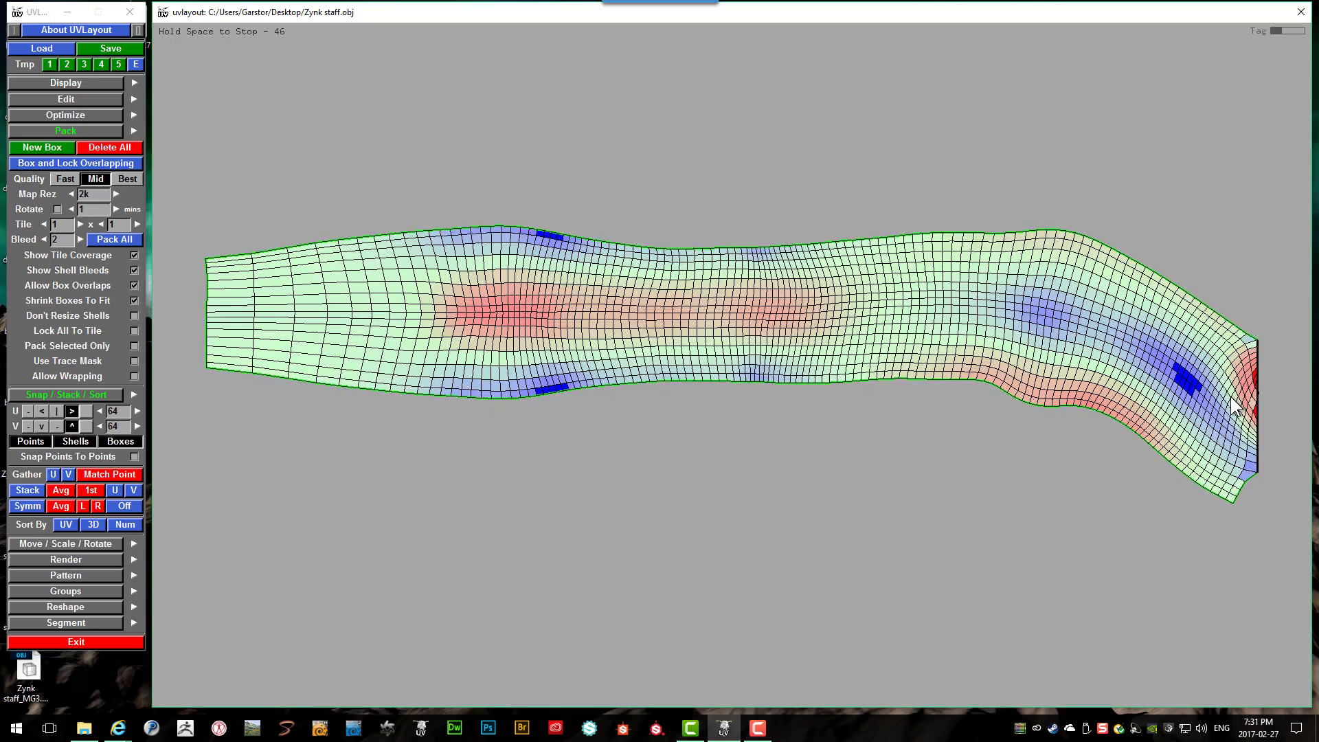
key("space")
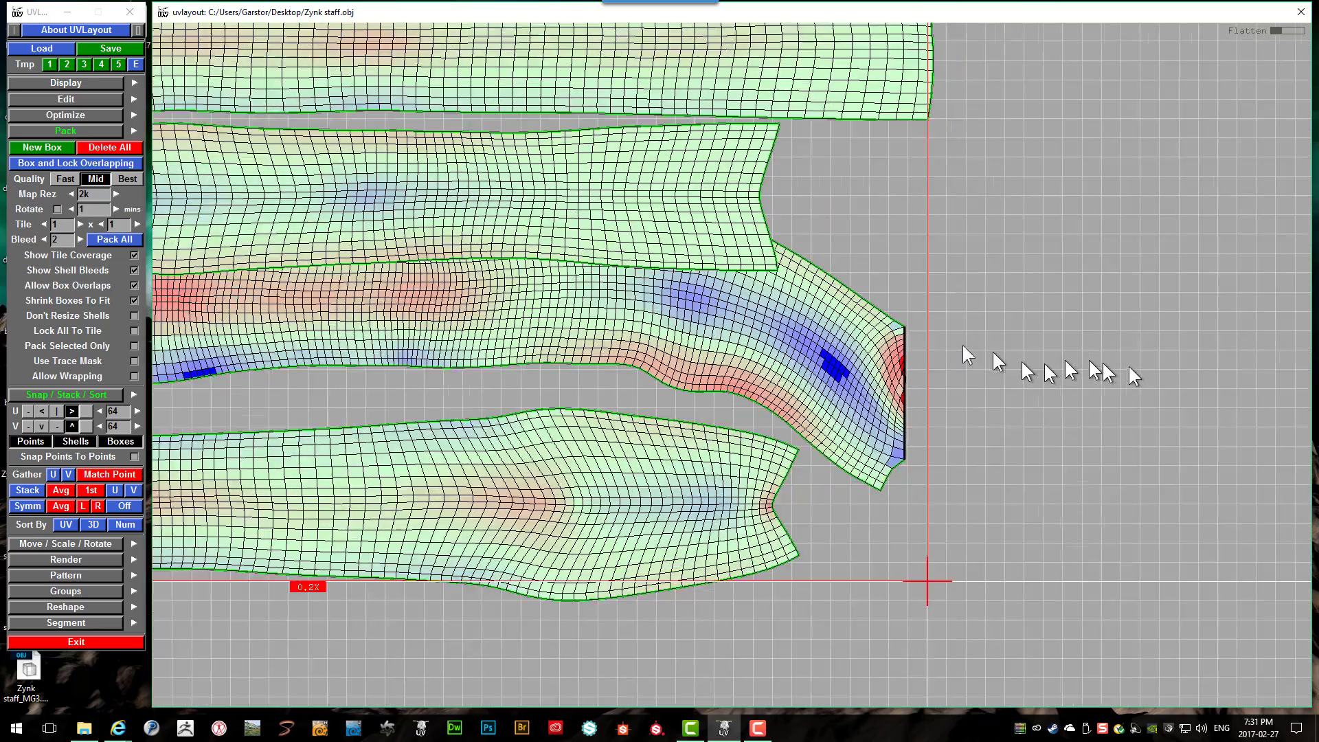
Step: Remove the straightening tags from the folded end's border edges on the second-lowest strip and flatten that shell again
scroll(963, 346, "up", 5)
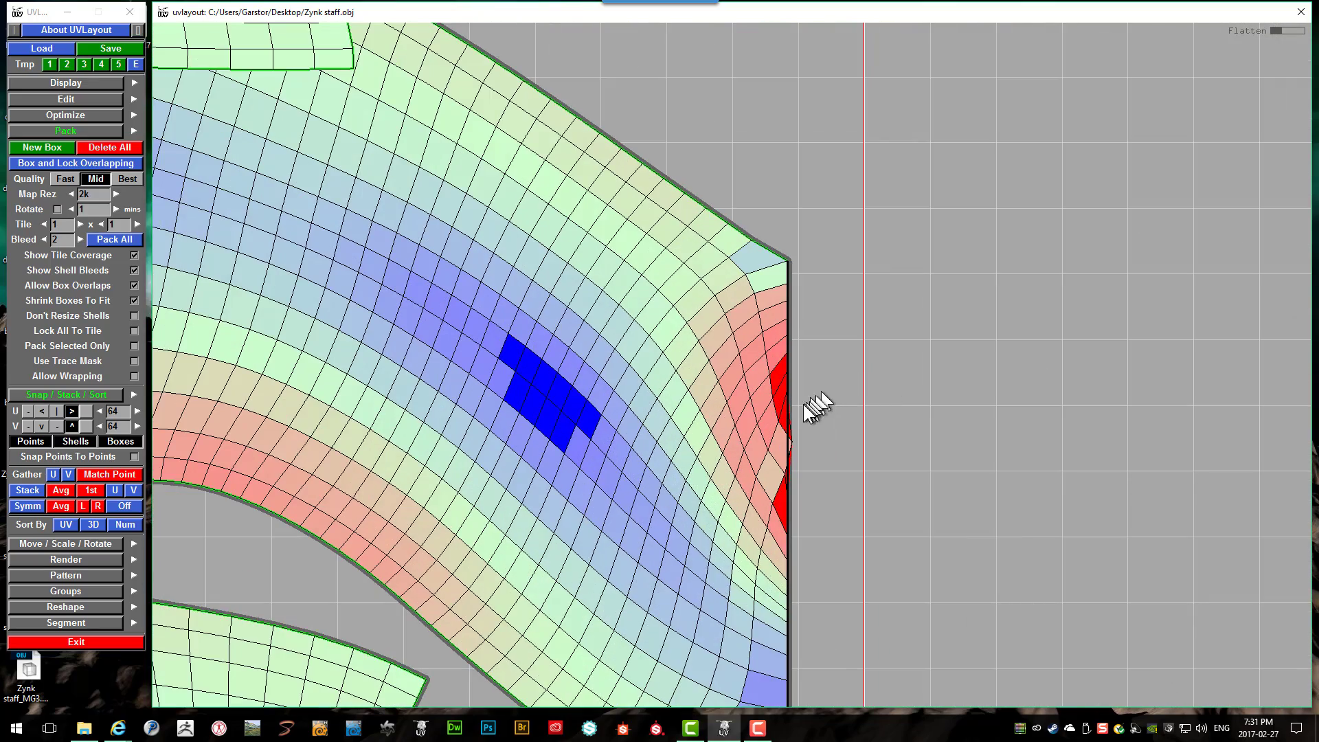
key("t")
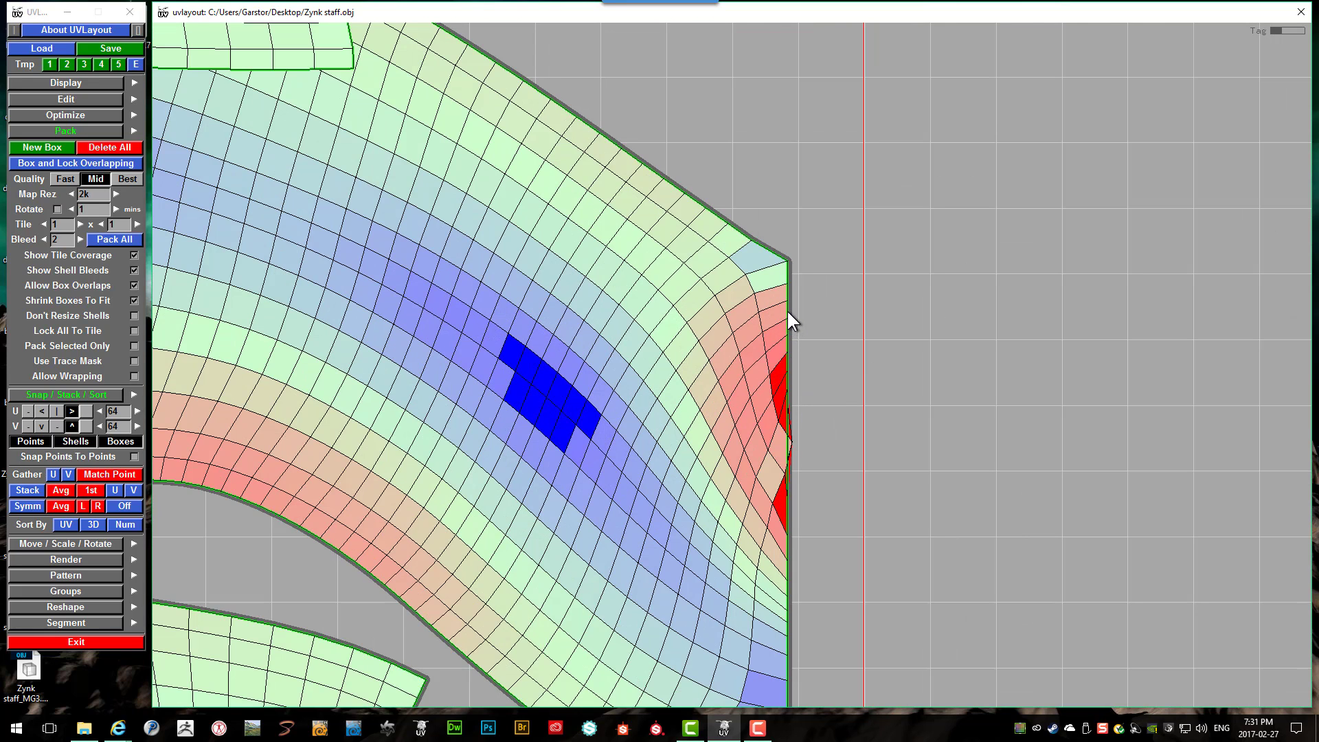
right_click_drag(784, 412, 724, 415)
key("f")
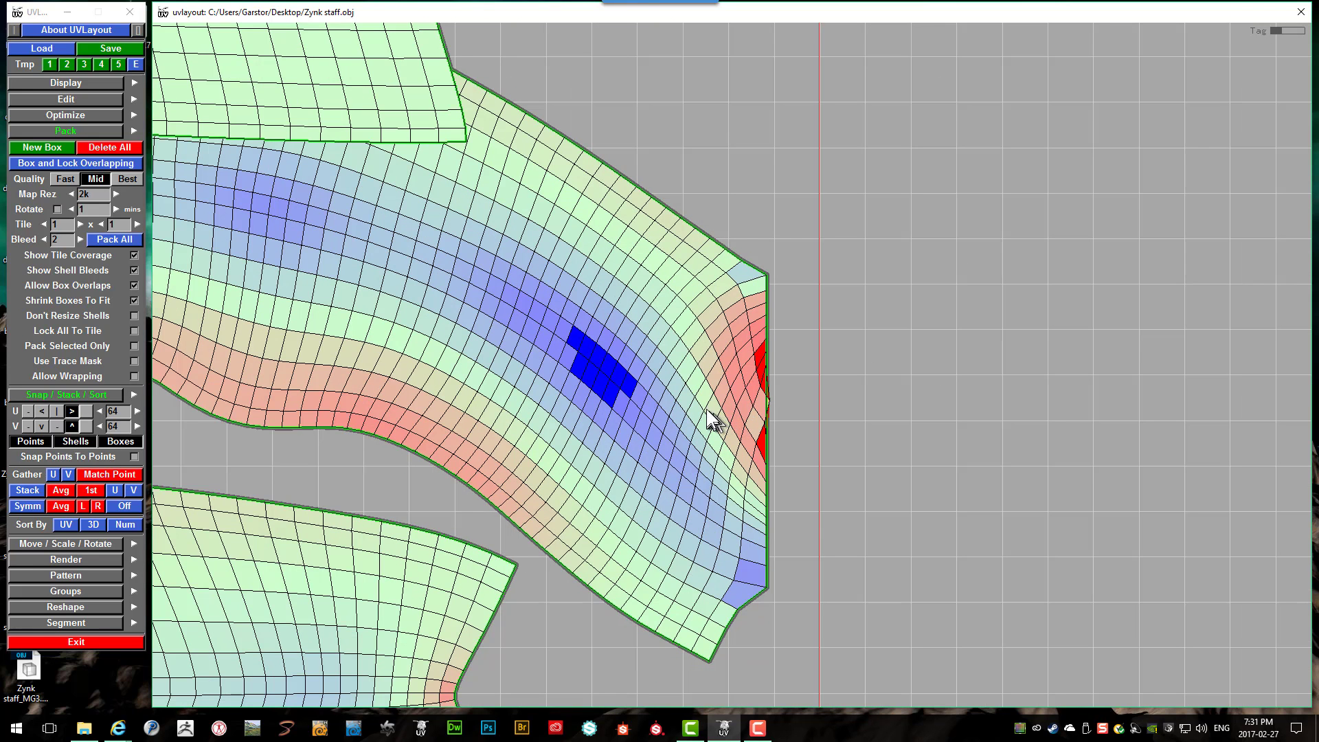
mouse_move(709, 427)
left_mouse_down()
mouse_move(749, 301)
mouse_move(744, 488)
mouse_move(769, 393)
mouse_move(736, 501)
mouse_move(734, 597)
mouse_move(705, 621)
mouse_move(718, 426)
mouse_move(810, 398)
mouse_move(748, 316)
mouse_move(715, 421)
mouse_move(745, 457)
mouse_move(713, 532)
mouse_move(626, 457)
mouse_move(592, 375)
mouse_move(692, 481)
mouse_move(810, 371)
mouse_move(726, 313)
mouse_move(783, 349)
mouse_move(730, 303)
mouse_move(791, 409)
mouse_move(746, 447)
mouse_move(687, 539)
mouse_move(598, 607)
mouse_move(495, 488)
mouse_move(362, 453)
mouse_move(472, 440)
mouse_move(733, 445)
mouse_move(790, 393)
mouse_move(700, 382)
left_mouse_up()
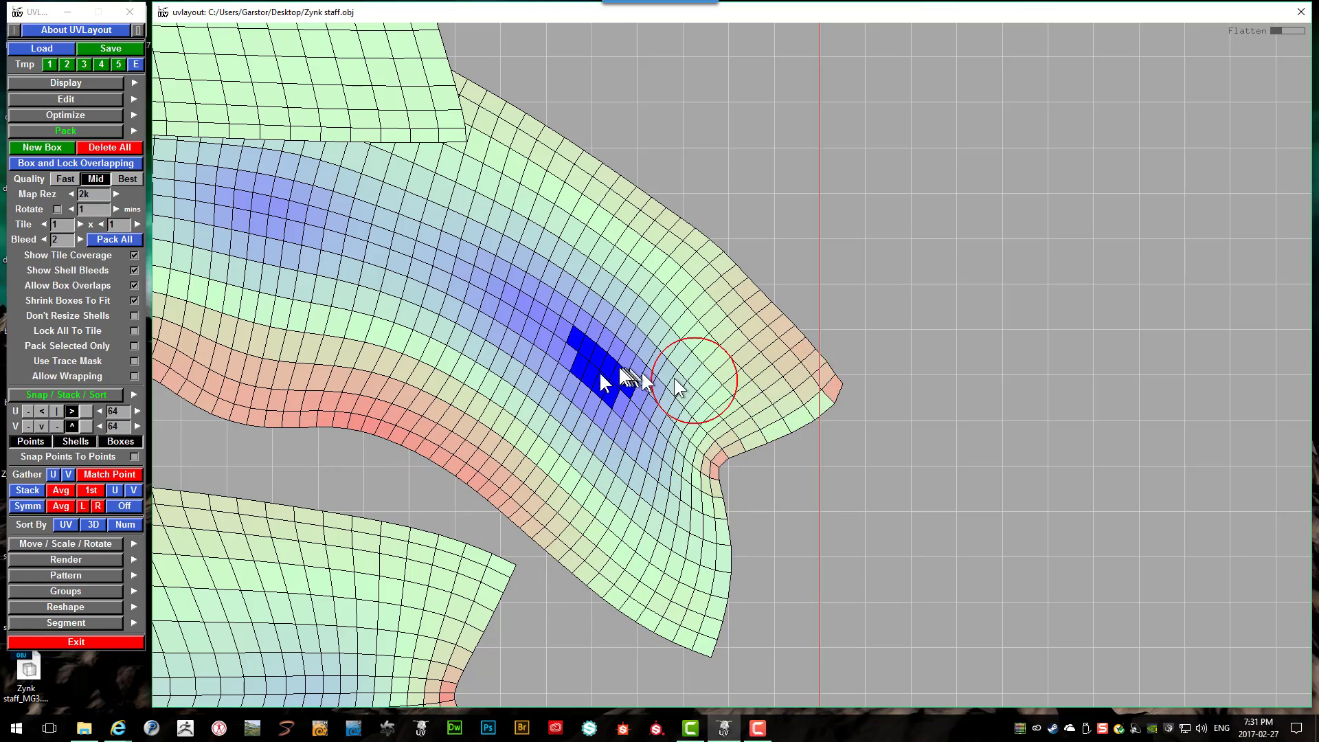
Step: Repack all the flattened shells into the tile at Mid quality
mouse_move(599, 371)
right_mouse_down()
mouse_move(285, 306)
mouse_move(313, 274)
mouse_move(371, 269)
mouse_move(440, 354)
right_mouse_up()
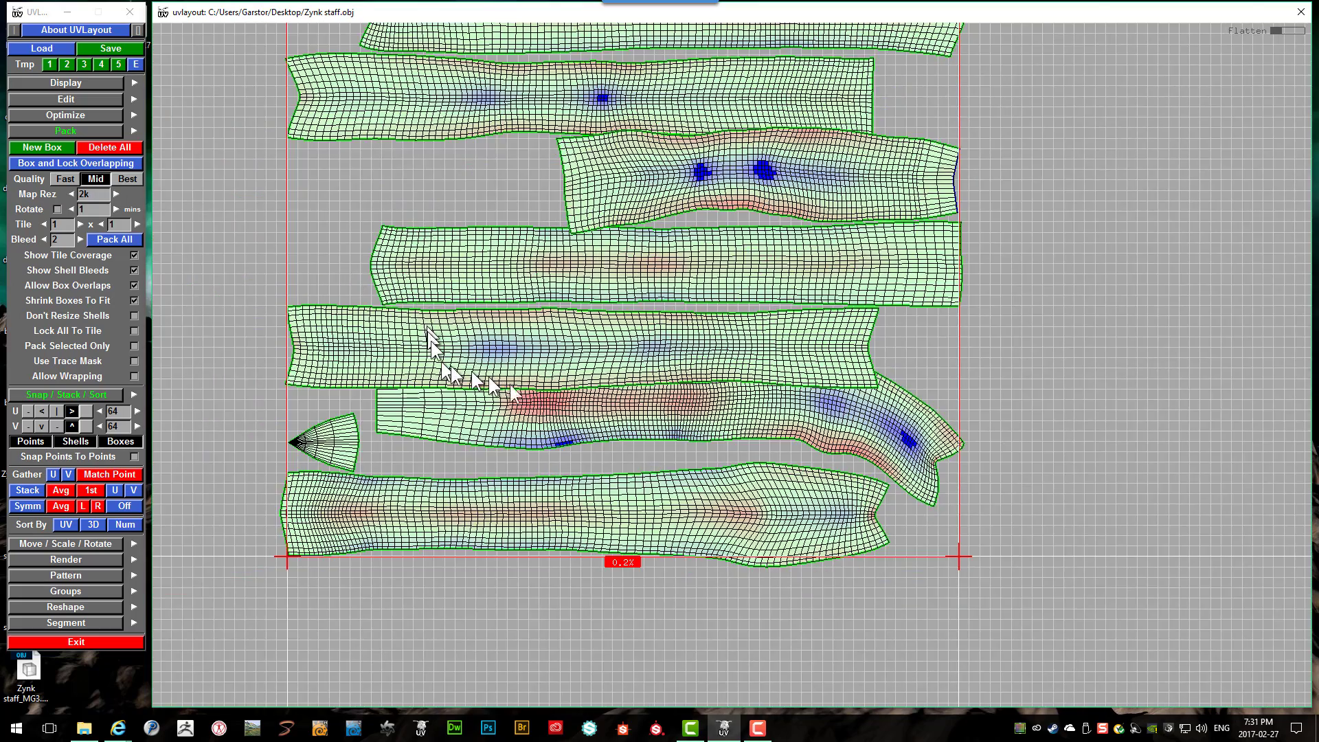
right_click_drag(530, 427, 550, 433)
right_click_drag(604, 373, 743, 205)
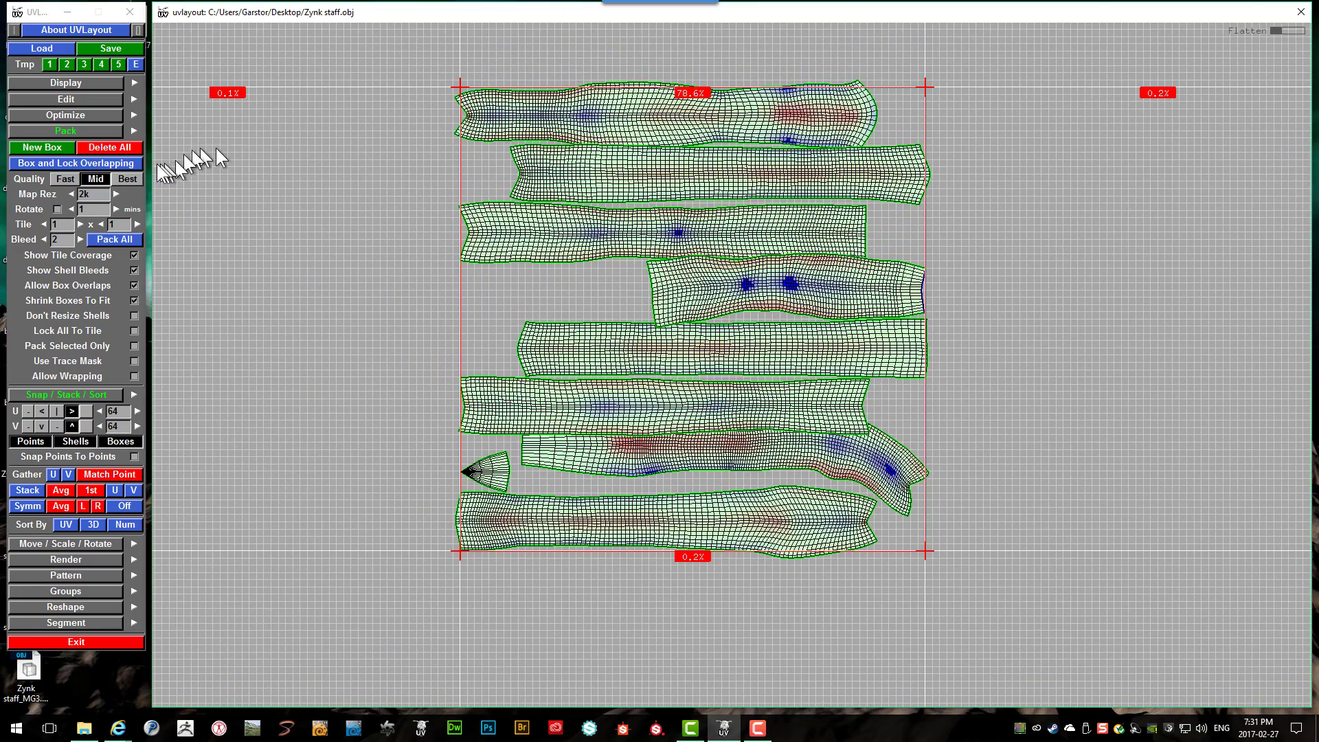
left_click(102, 238)
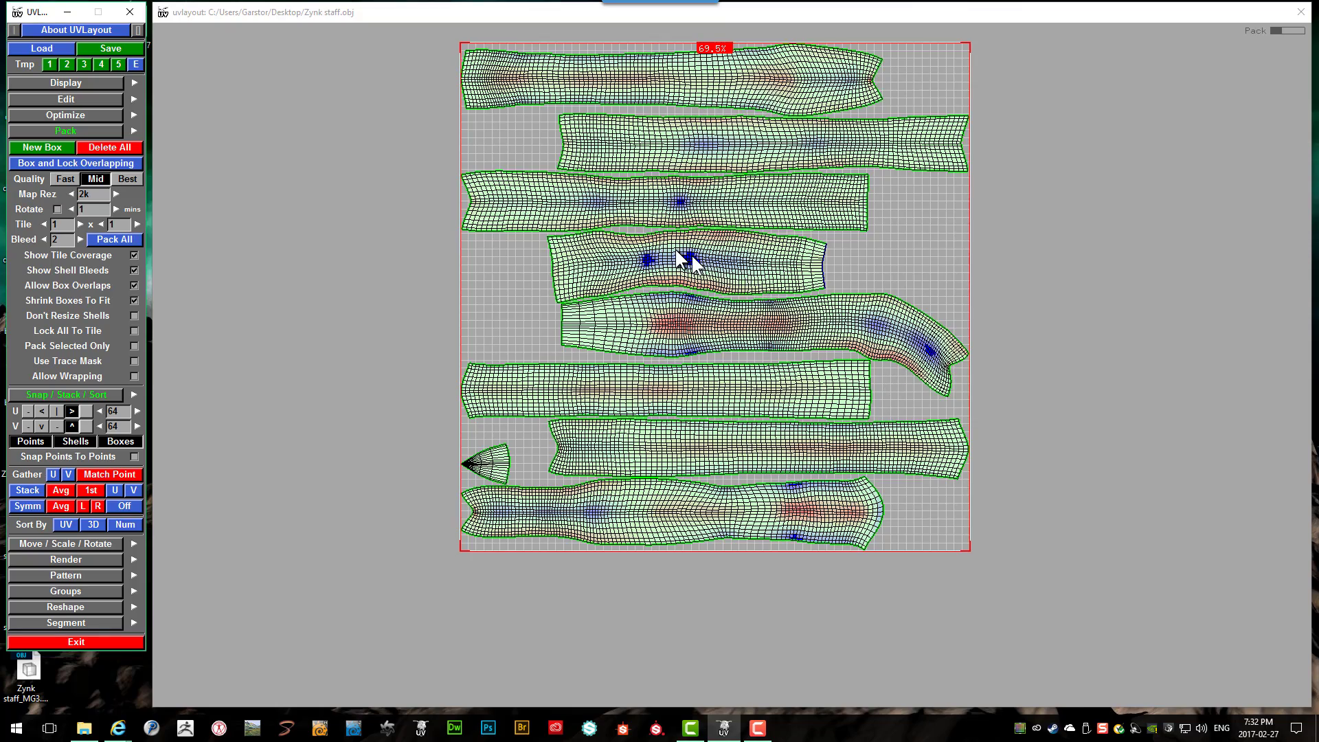
Step: Examine the repacked shells' distortion and how the checker and numbered textures fall on the 3D staff's loops
scroll(697, 267, "up", 5)
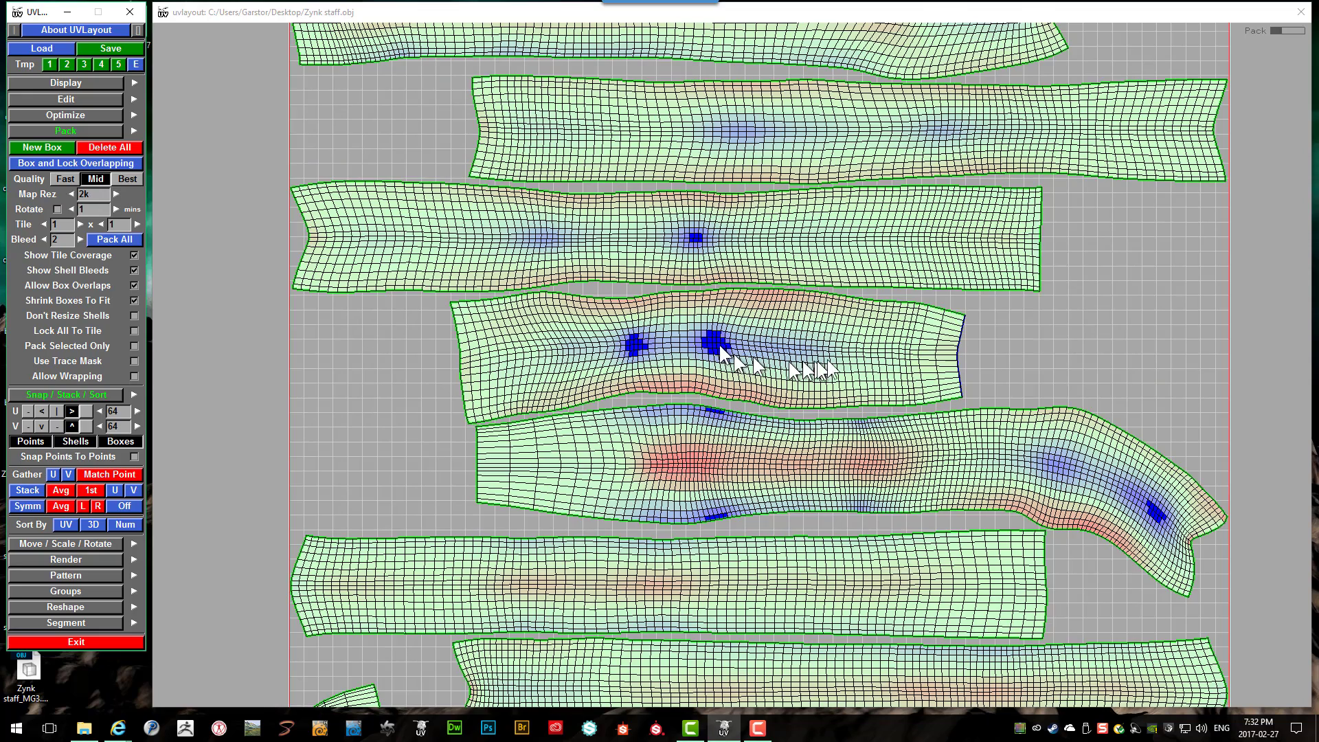
scroll(777, 357, "down", 2)
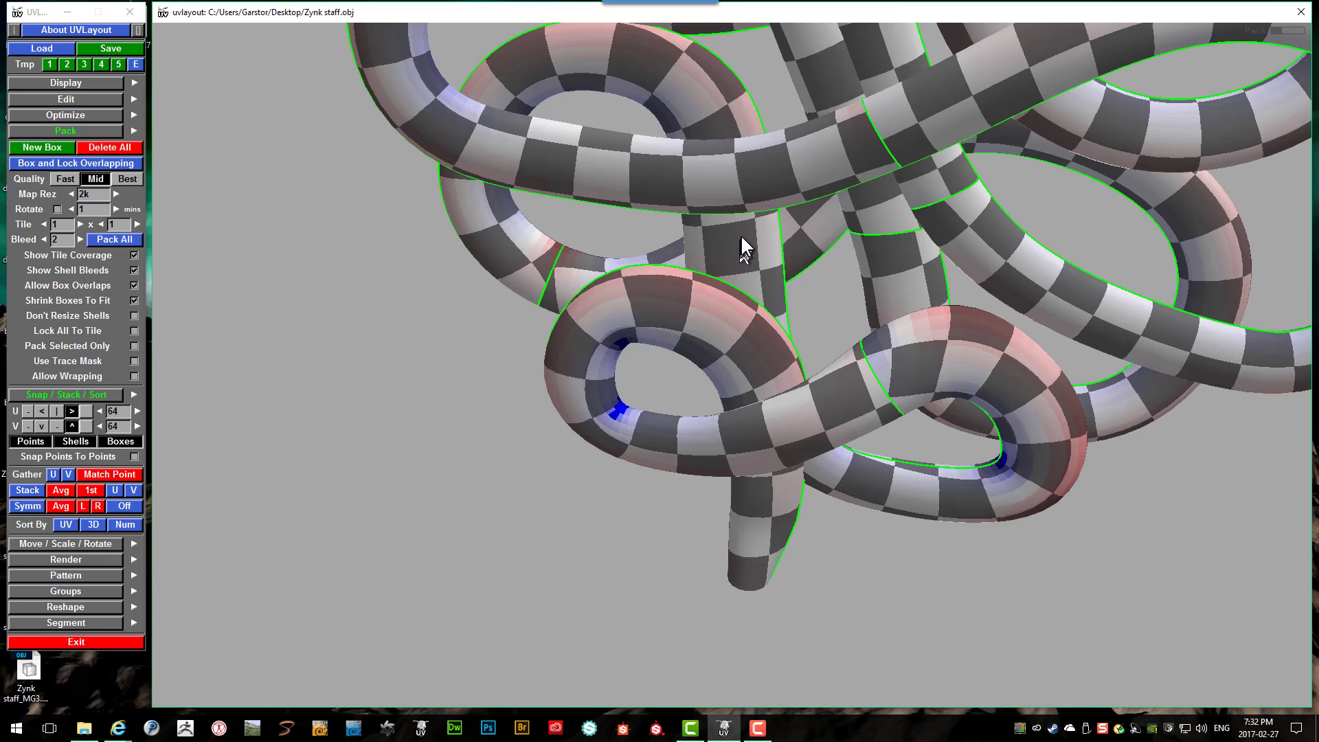
right_click_drag(741, 237, 748, 229)
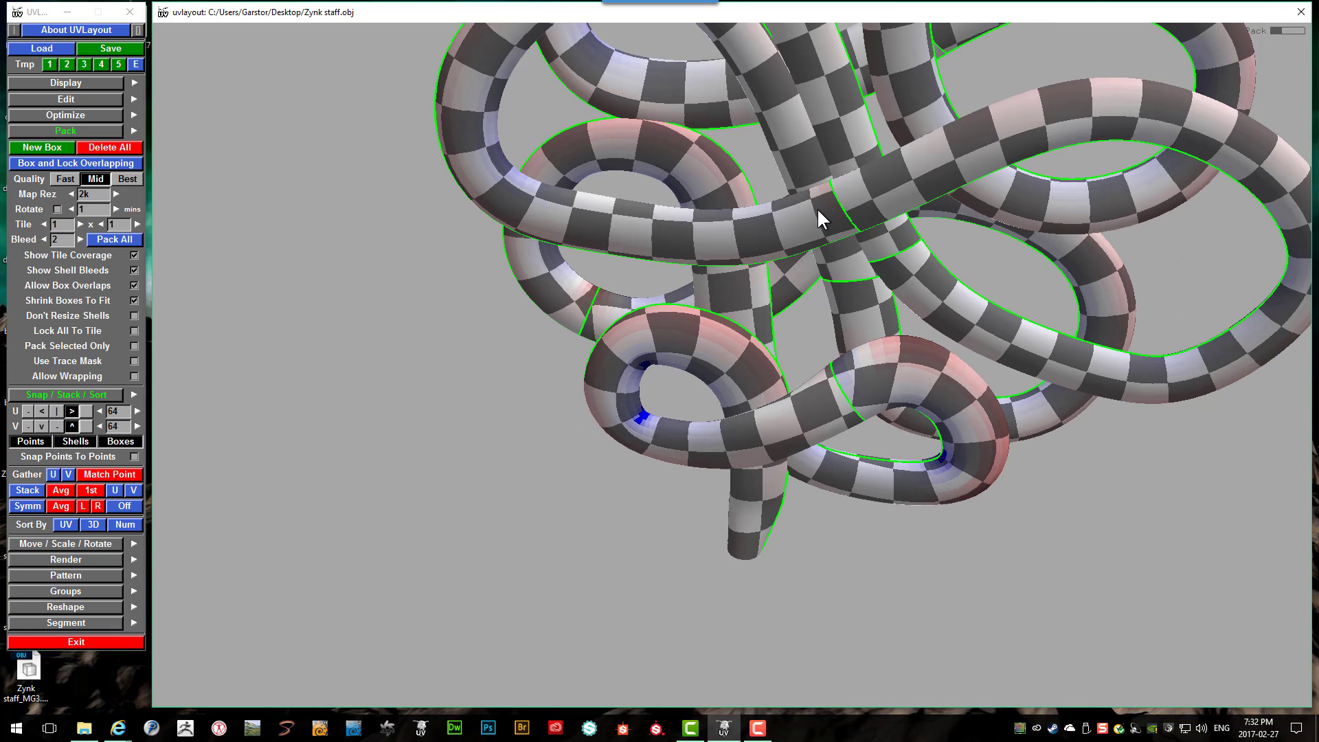
key("t")
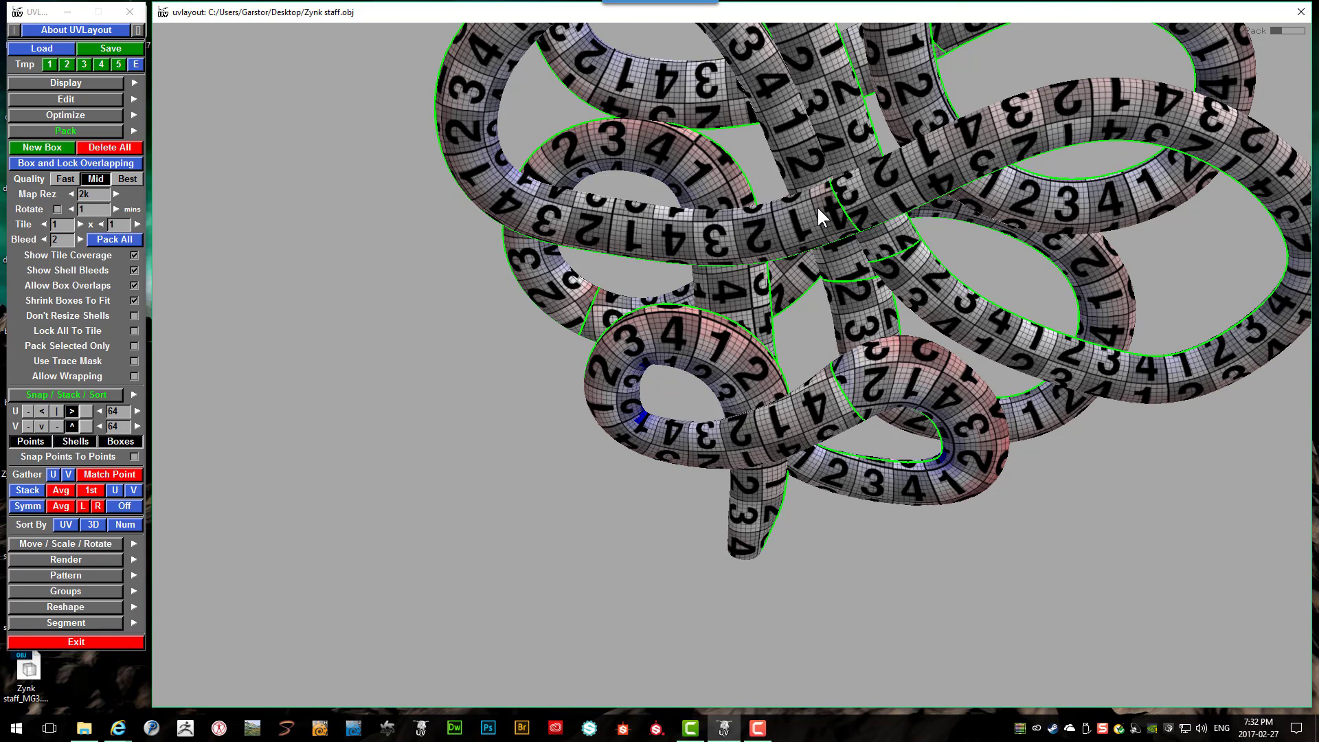
key("t")
left_click_drag(813, 208, 680, 213)
right_click_drag(678, 44, 720, 307)
mouse_move(720, 307)
left_mouse_down()
mouse_move(913, 352)
mouse_move(817, 302)
mouse_move(719, 298)
left_mouse_up()
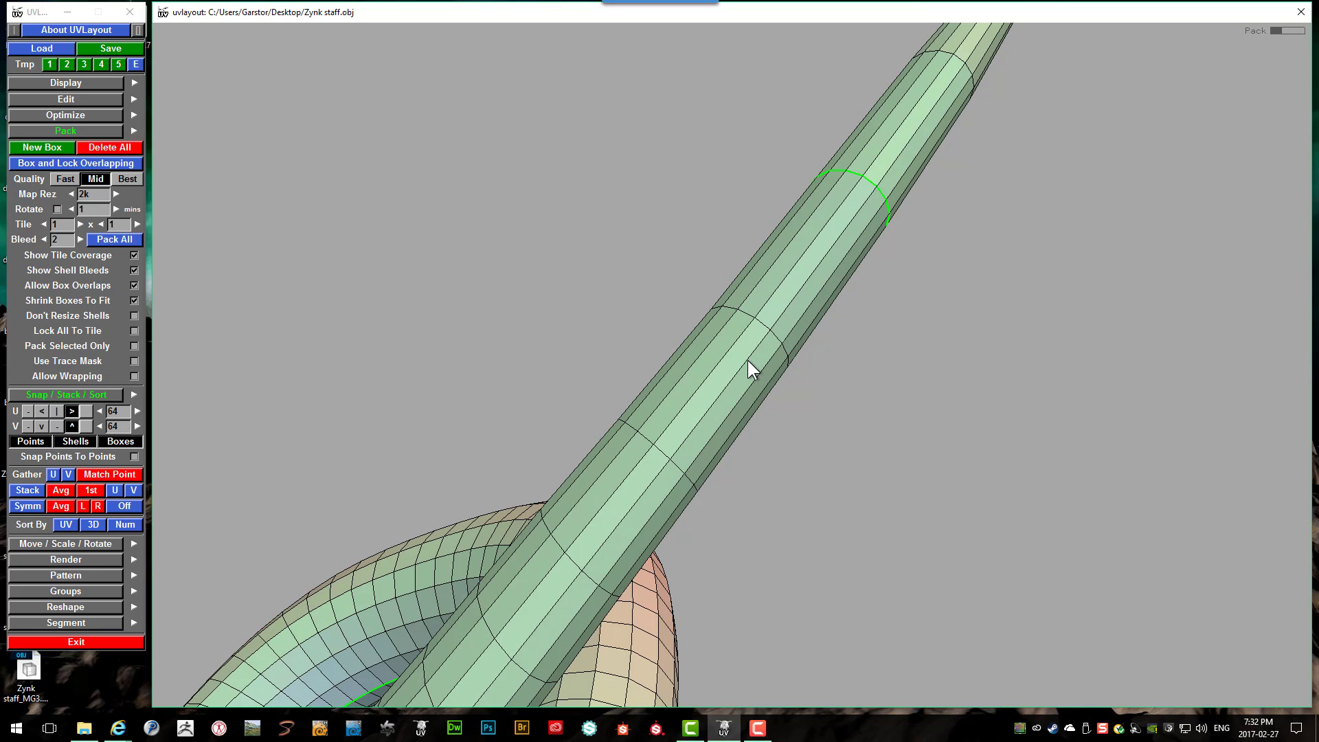
Step: Cut the strip below the tapered tip lengthwise along its middle edge loop and detach it into two shells
key("c")
right_click_drag(743, 360, 704, 392)
left_click_drag(745, 399, 591, 389)
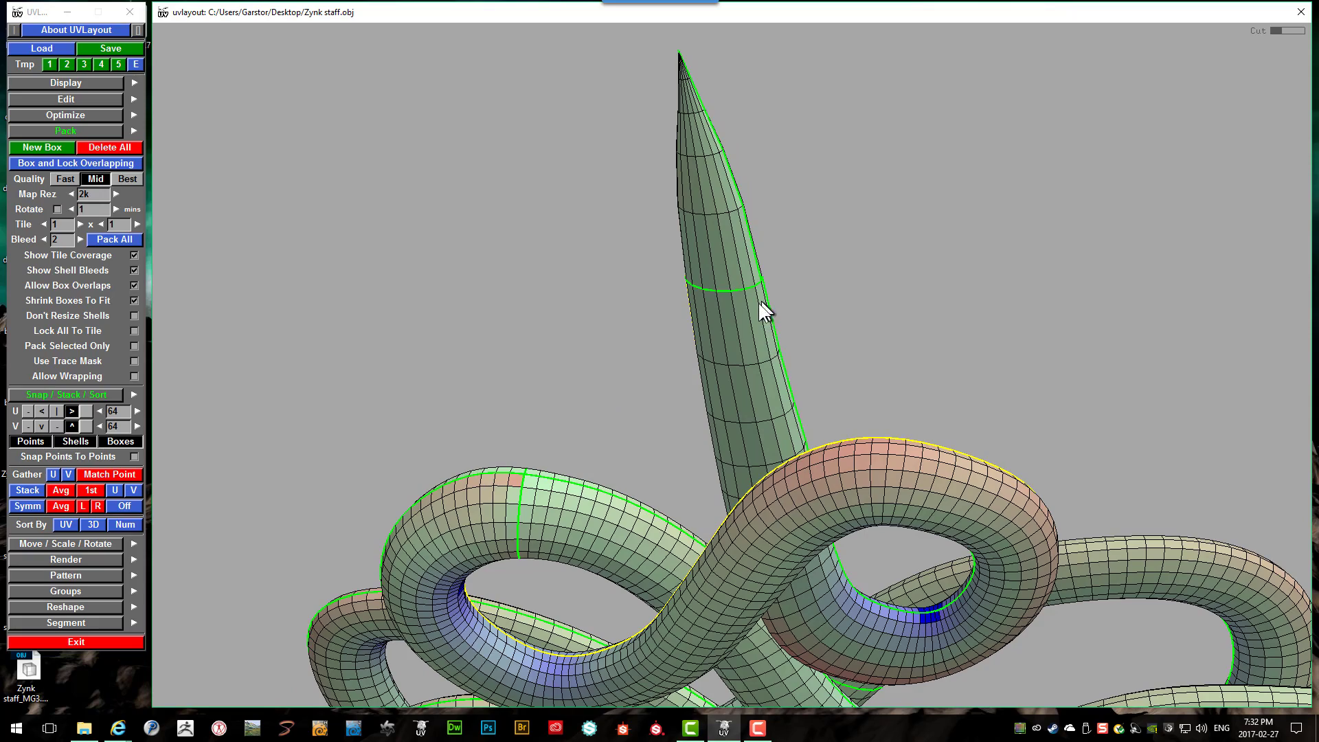
left_click_drag(724, 328, 848, 358)
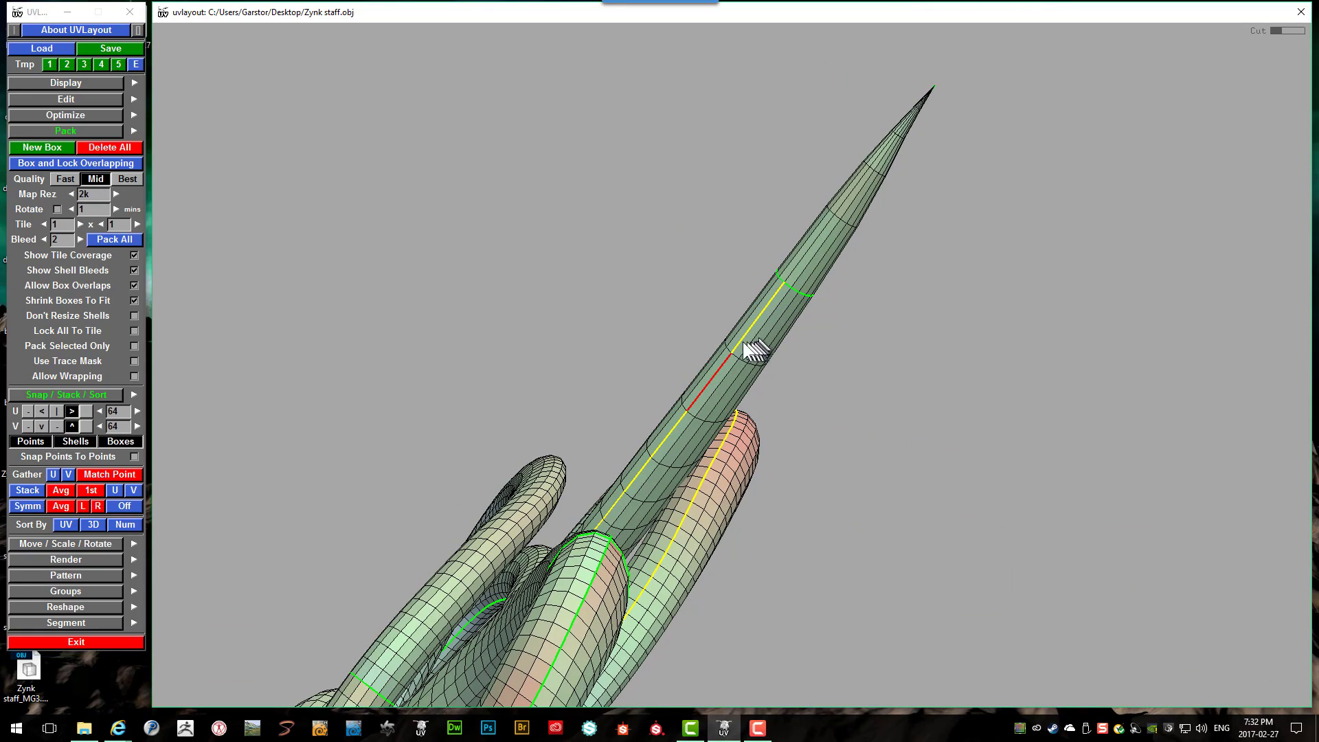
key("1")
scroll(708, 329, "down", 4)
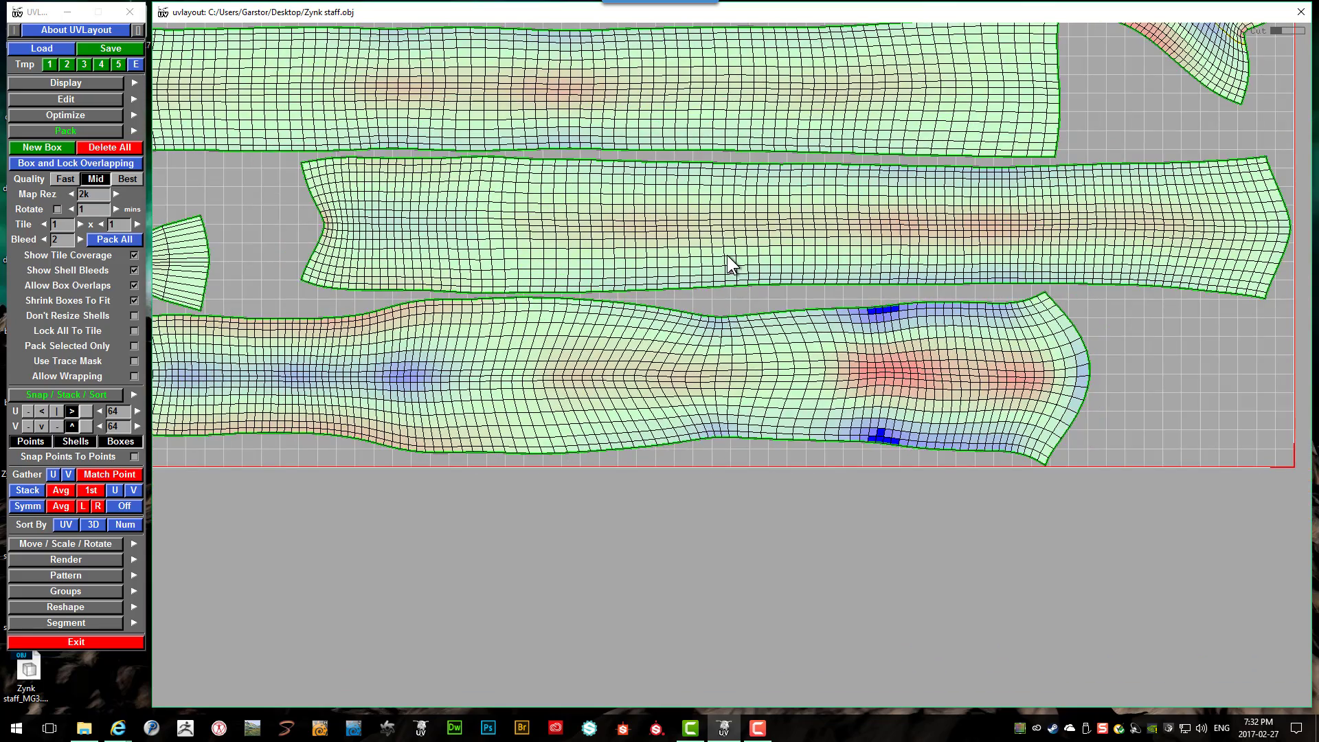
scroll(739, 103, "down", 3)
scroll(733, 100, "up", 4)
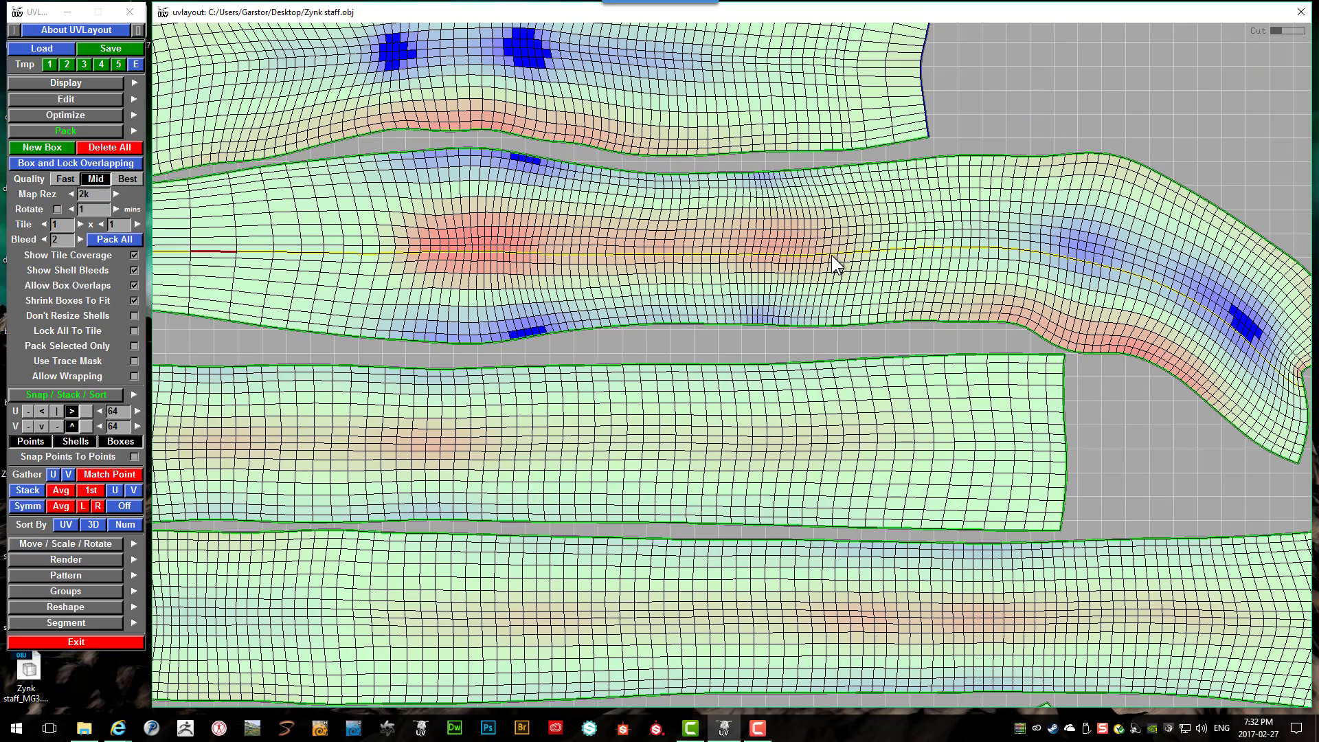
key("Return")
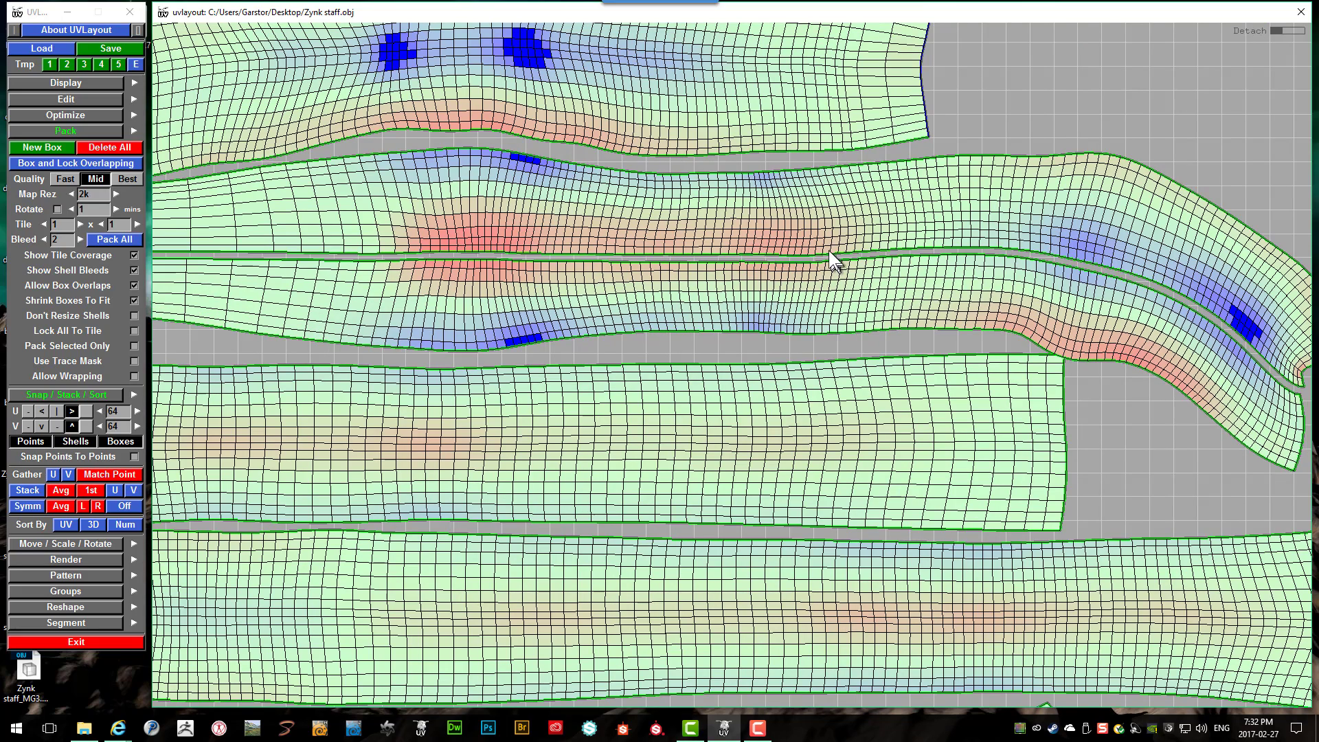
Step: Mark lengthwise edge loops for cutting on the looping strips that follow the divided tip strip on the 3D staff
scroll(829, 250, "down", 1)
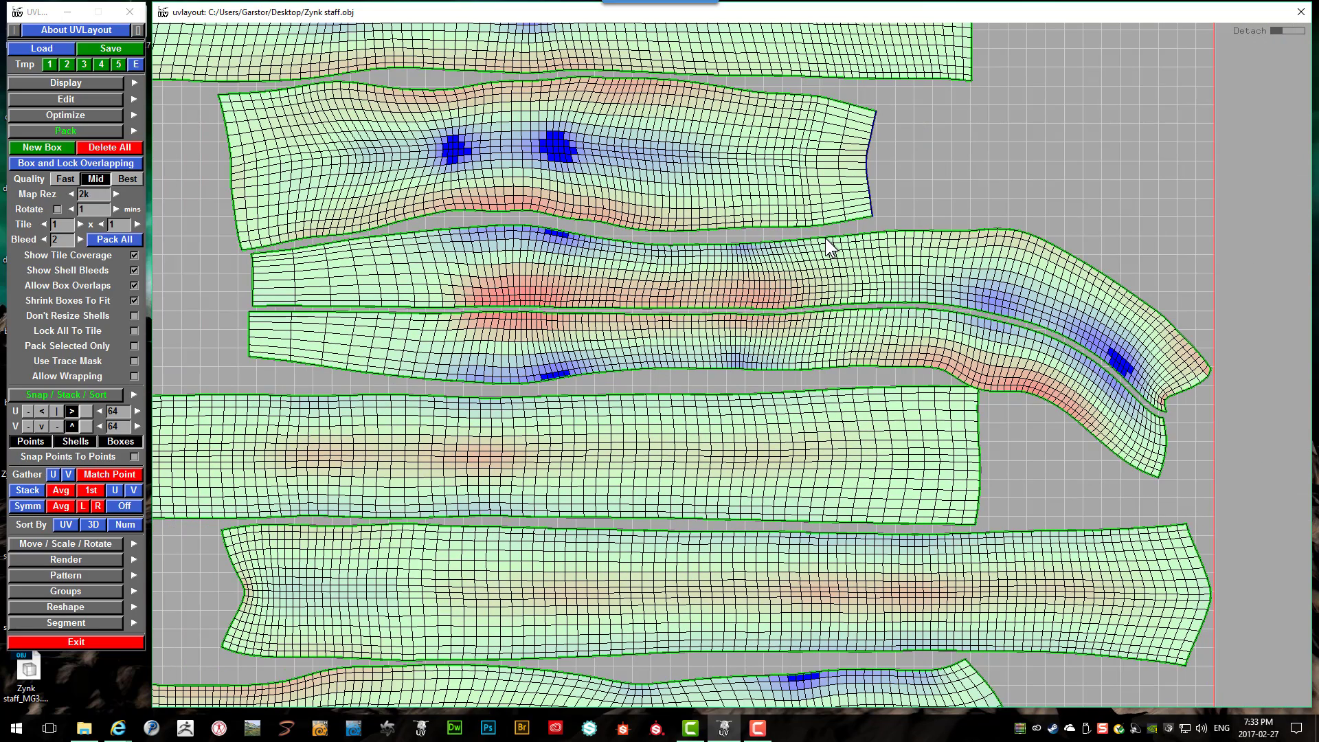
key("1")
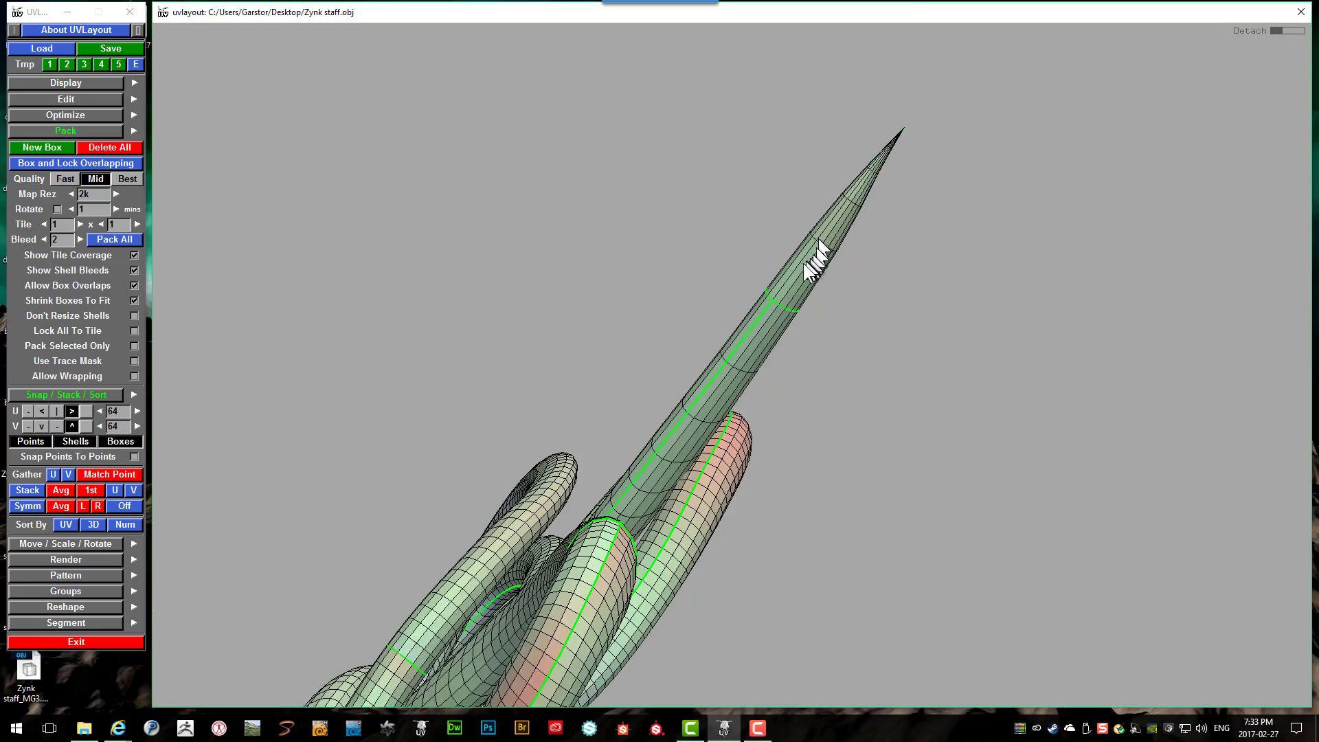
mouse_move(751, 459)
left_mouse_down()
mouse_move(672, 506)
mouse_move(725, 563)
mouse_move(620, 491)
mouse_move(581, 495)
mouse_move(571, 441)
mouse_move(561, 464)
mouse_move(584, 550)
mouse_move(509, 398)
mouse_move(530, 354)
mouse_move(538, 589)
mouse_move(648, 572)
left_mouse_up()
scroll(509, 391, "up", 3)
scroll(709, 560, "up", 6)
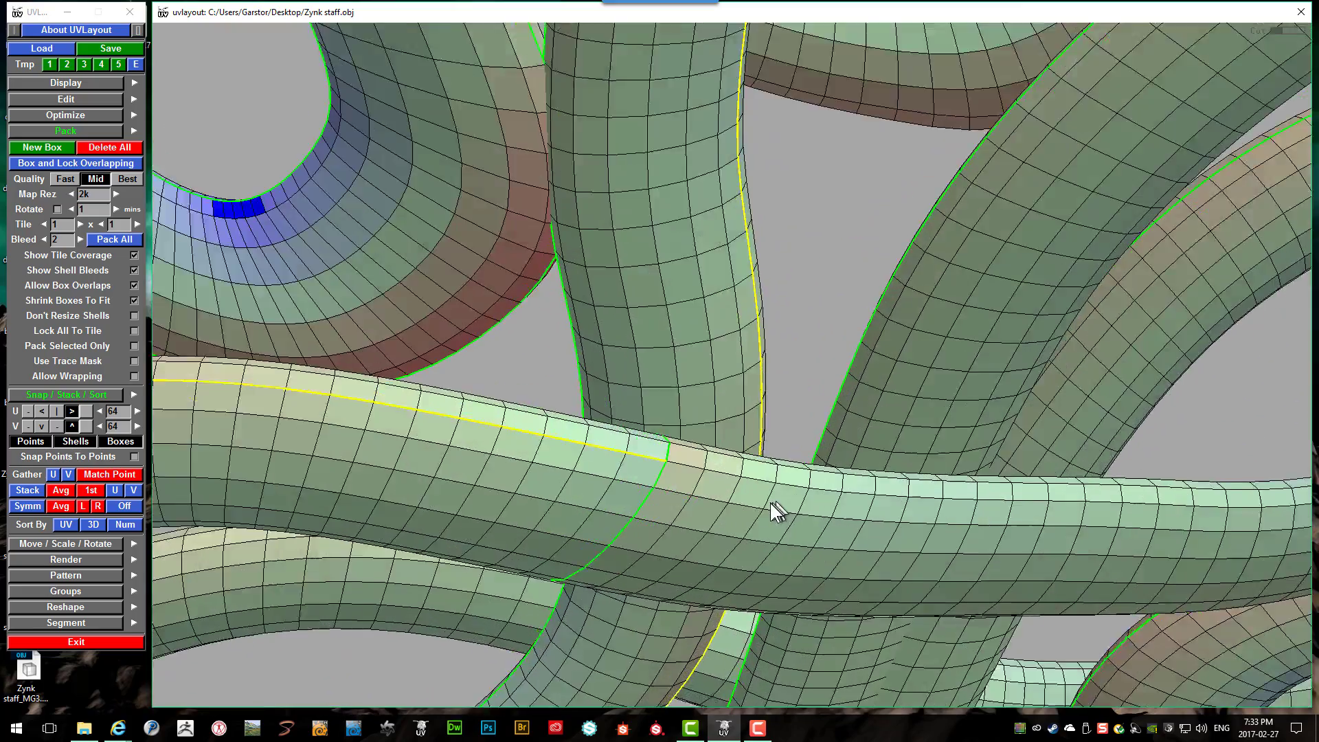
scroll(752, 501, "down", 2)
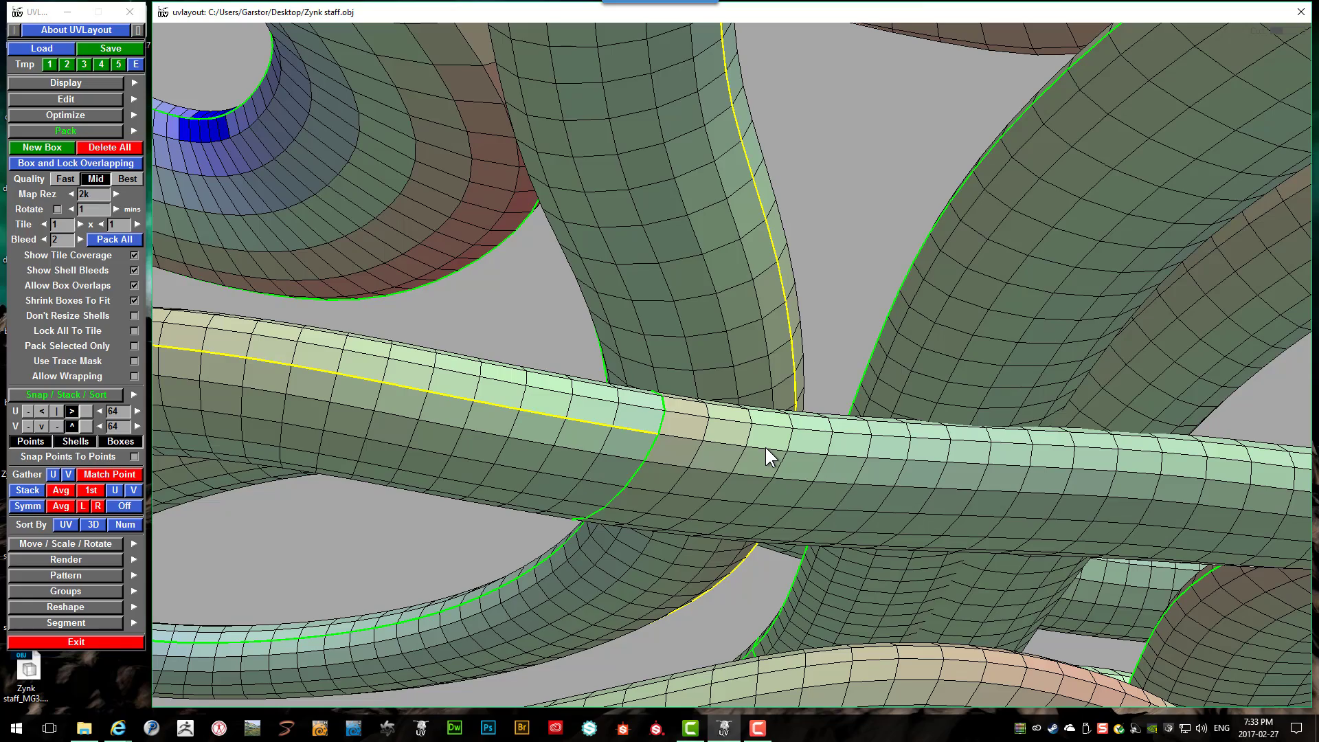
Step: Mark the next strip's lengthwise edge loop past the cross seam, in line with the previous strip's cut
right_click_drag(766, 447, 914, 294)
left_click_drag(914, 294, 836, 357)
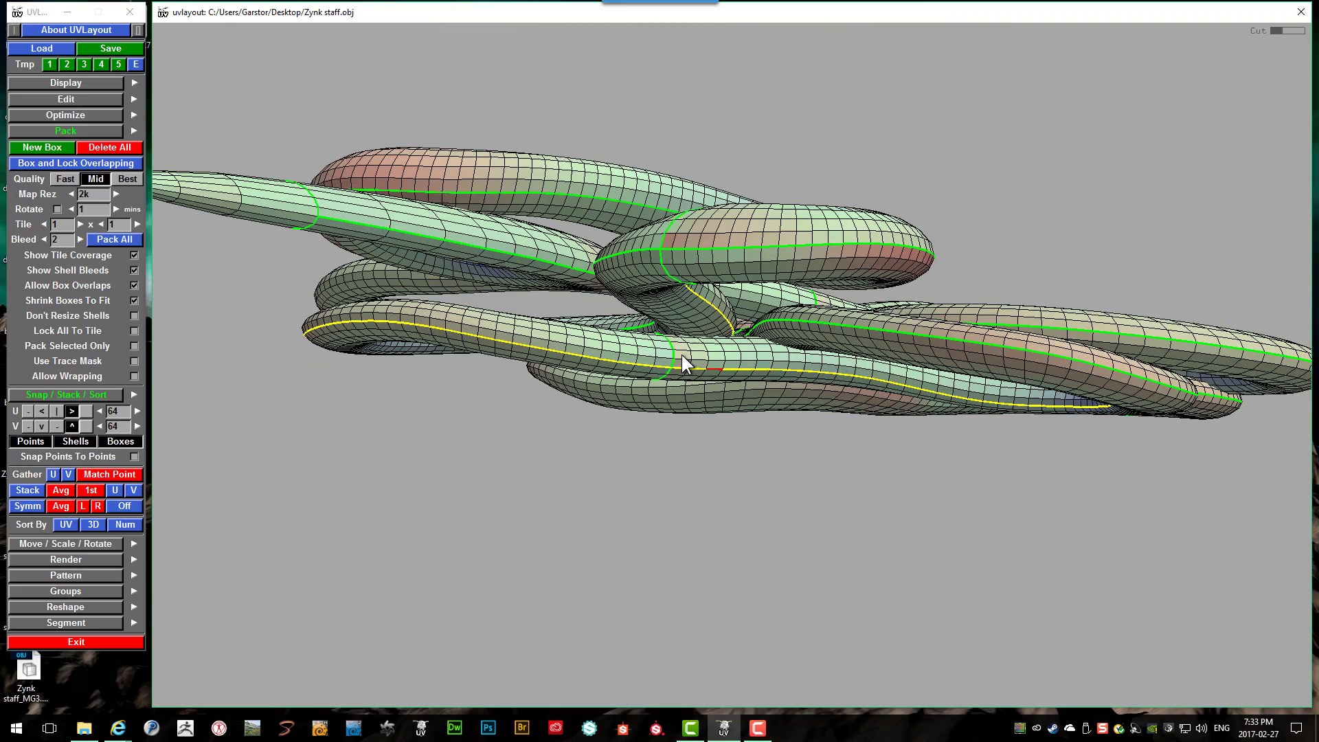
left_click_drag(888, 348, 830, 311)
Step: Mark the faces of the front tube that cover the rear tube's cross seam and hide them
right_click_drag(830, 311, 943, 320)
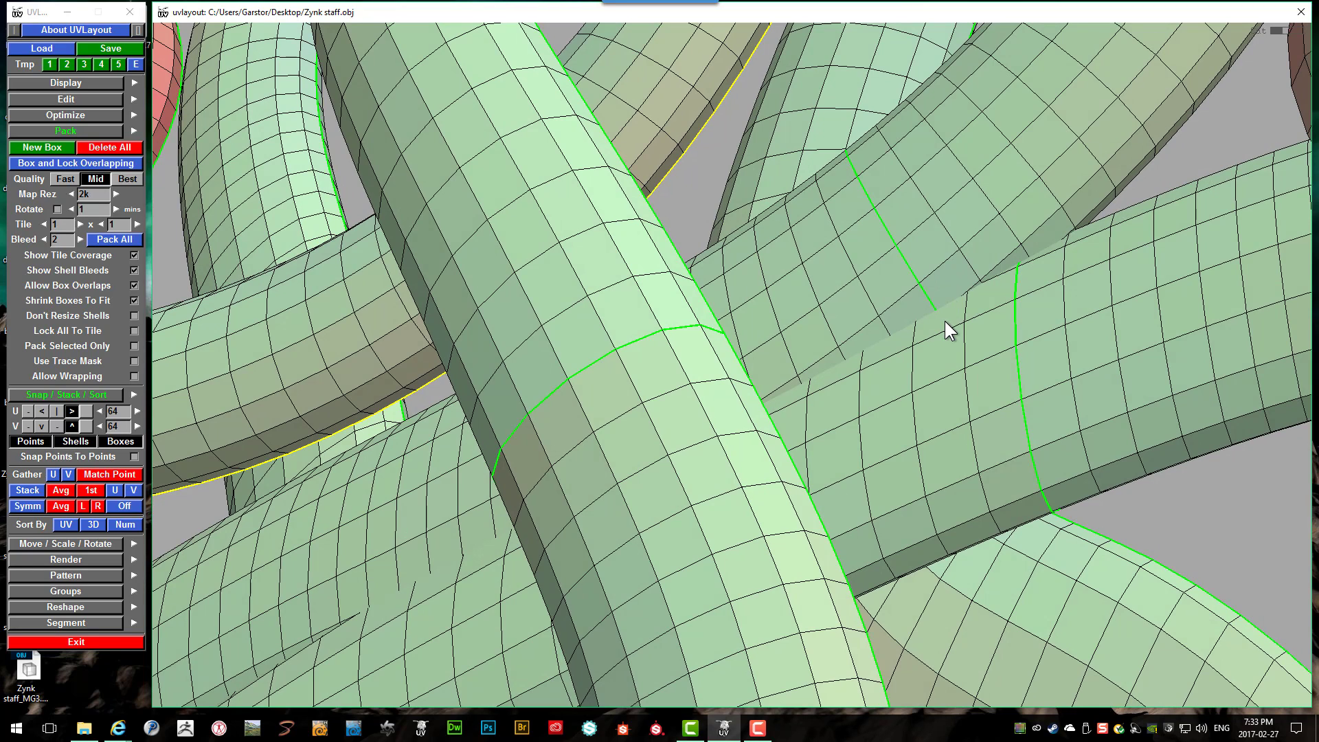
mouse_move(945, 322)
left_mouse_down()
mouse_move(998, 298)
mouse_move(991, 337)
mouse_move(959, 342)
left_mouse_up()
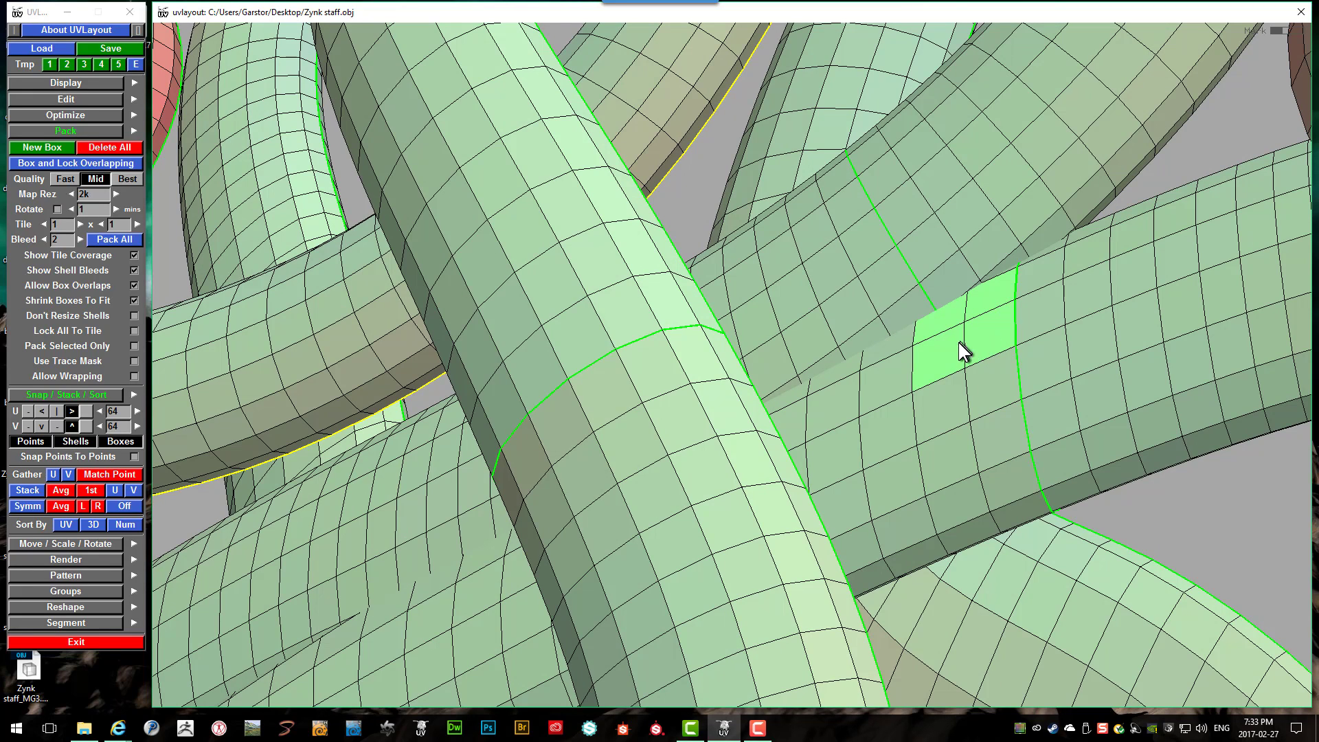
left_click_drag(898, 371, 901, 354)
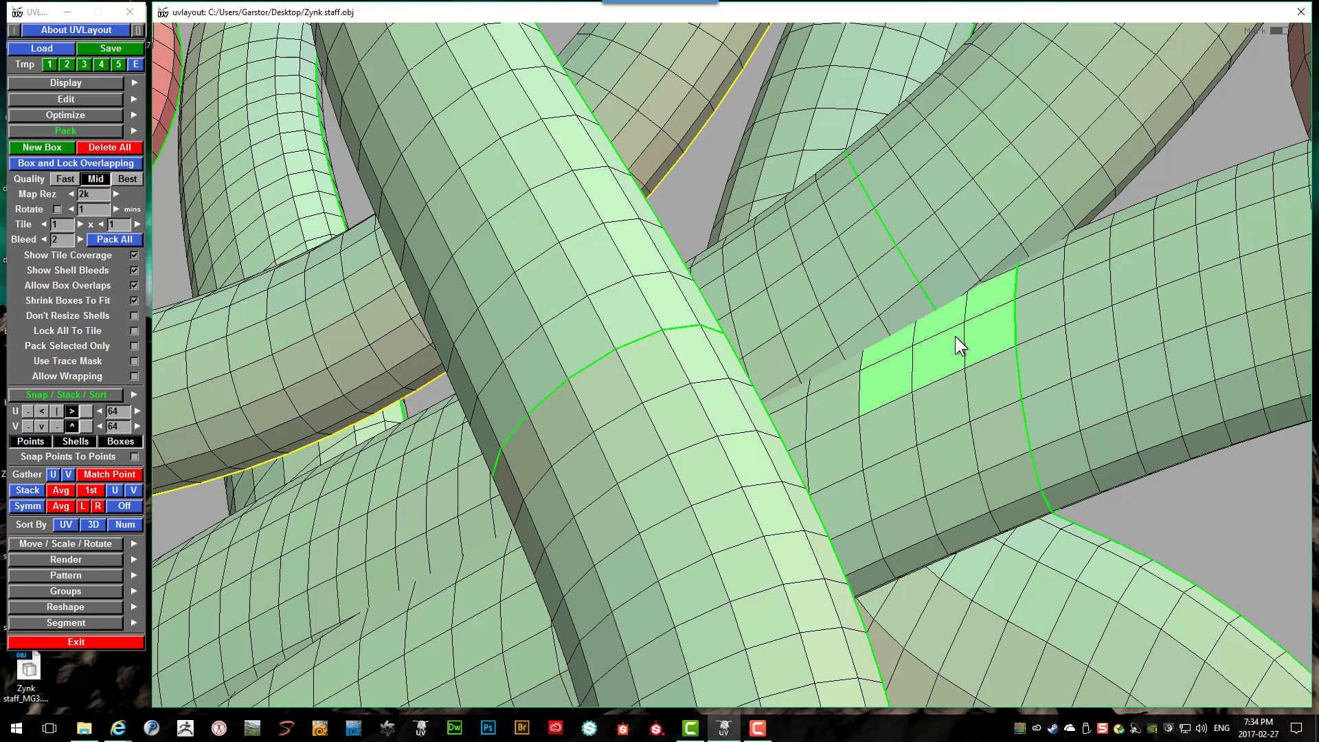
key("shift+h")
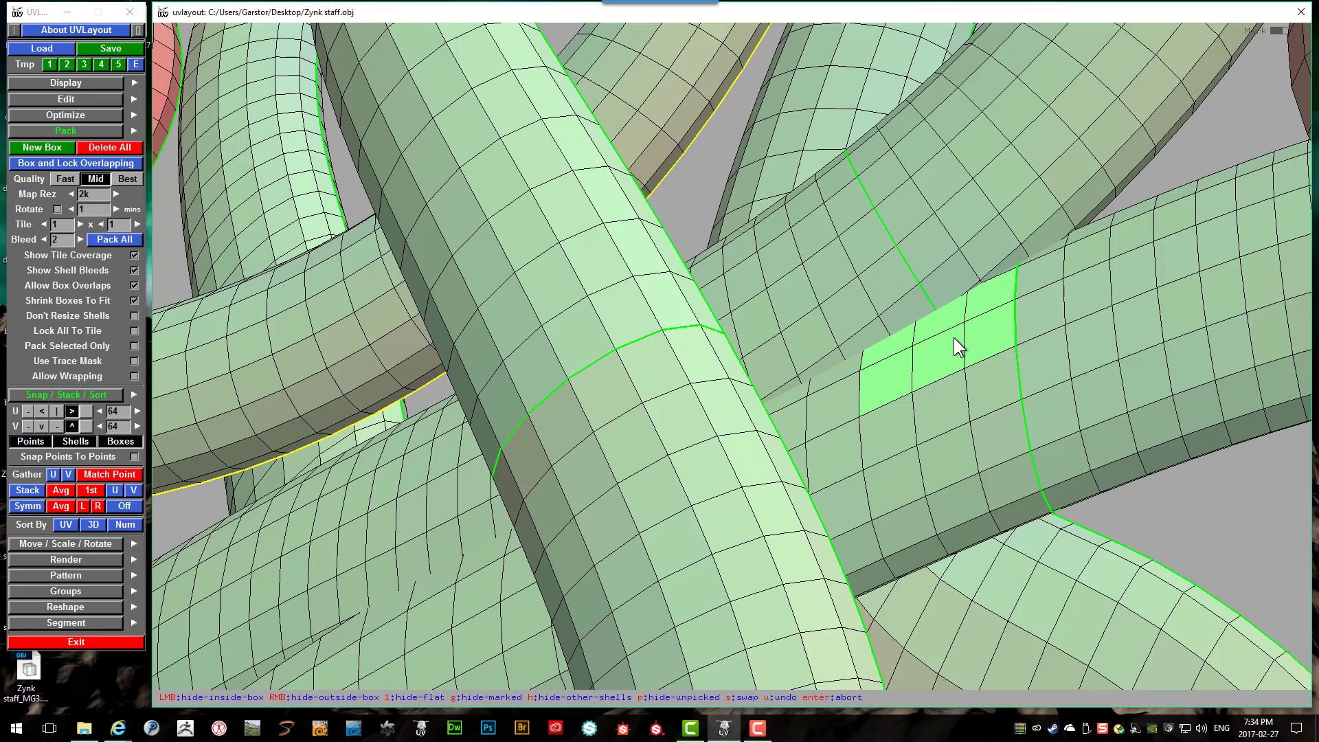
key("g")
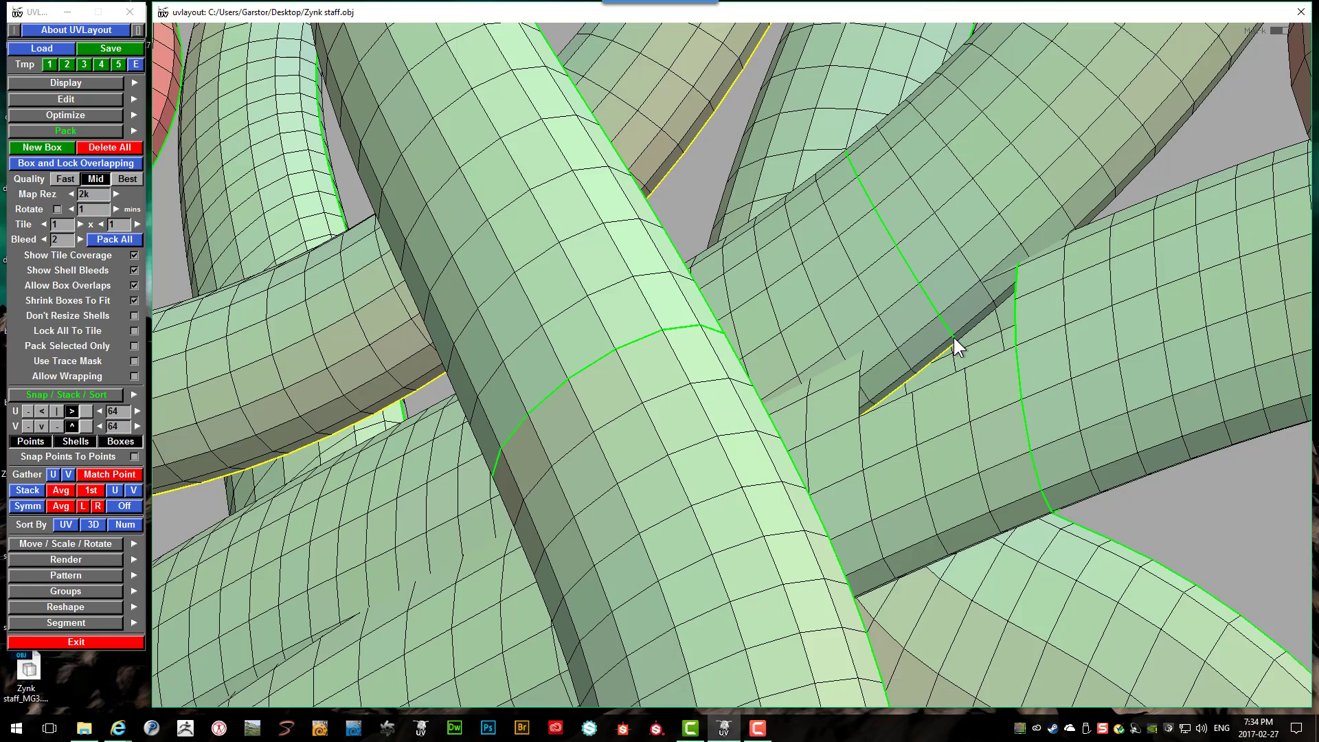
Step: Continue the rear tube's lengthwise cut past the exposed cross seam behind the hidden faces
scroll(951, 329, "down", 2)
scroll(955, 320, "up", 5)
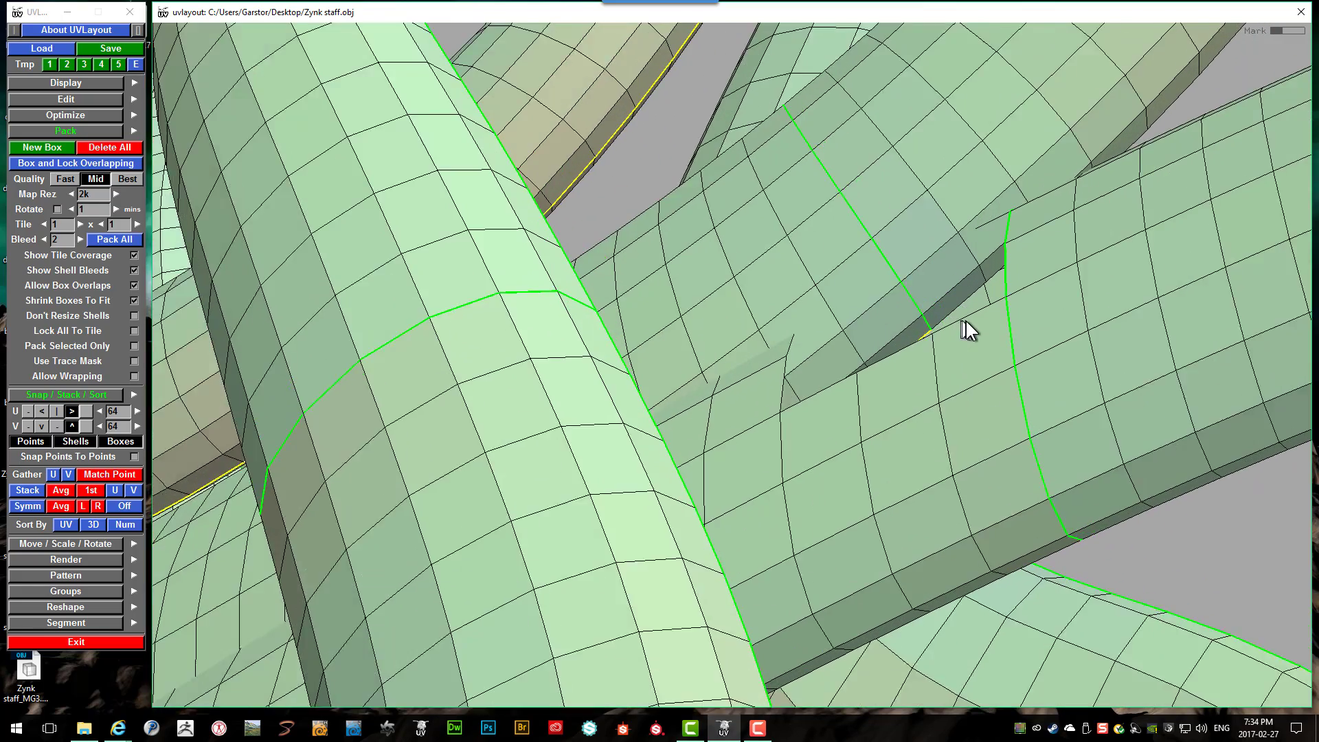
scroll(904, 313, "down", 1)
scroll(902, 316, "up", 3)
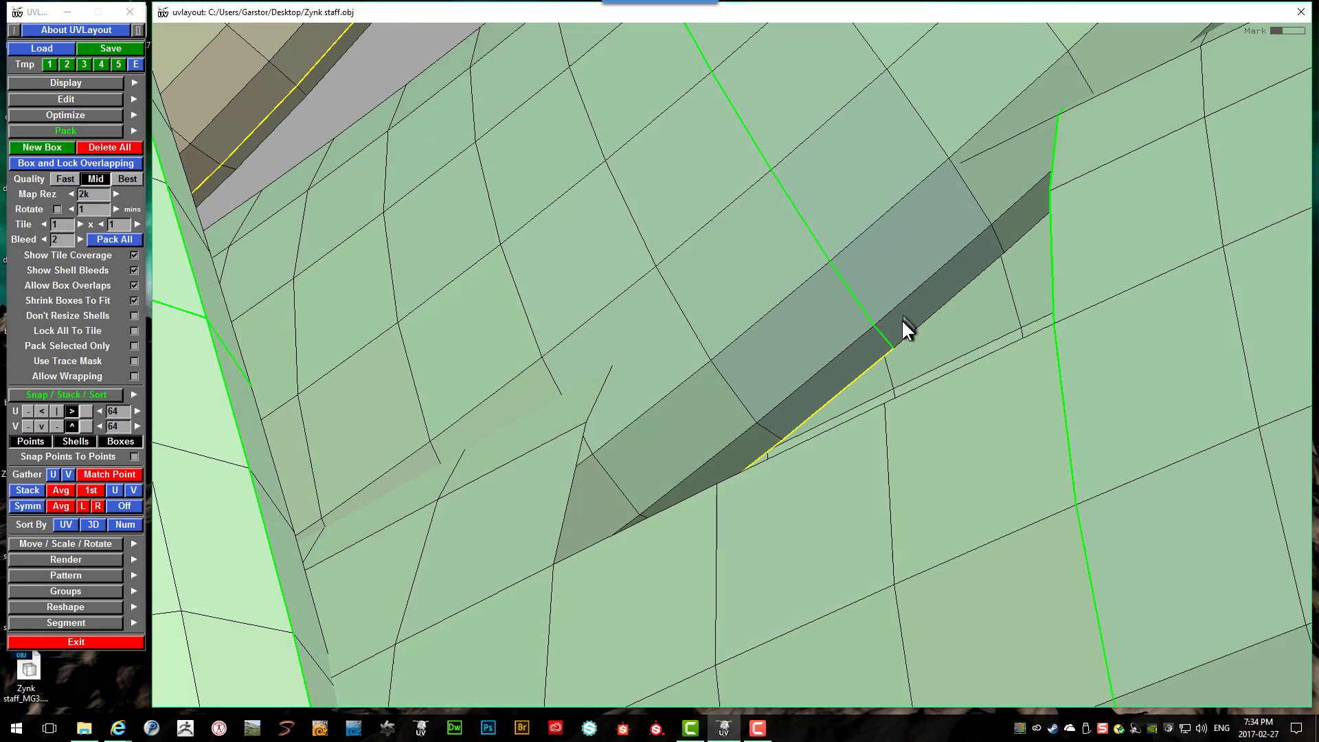
scroll(897, 329, "down", 2)
scroll(893, 330, "up", 2)
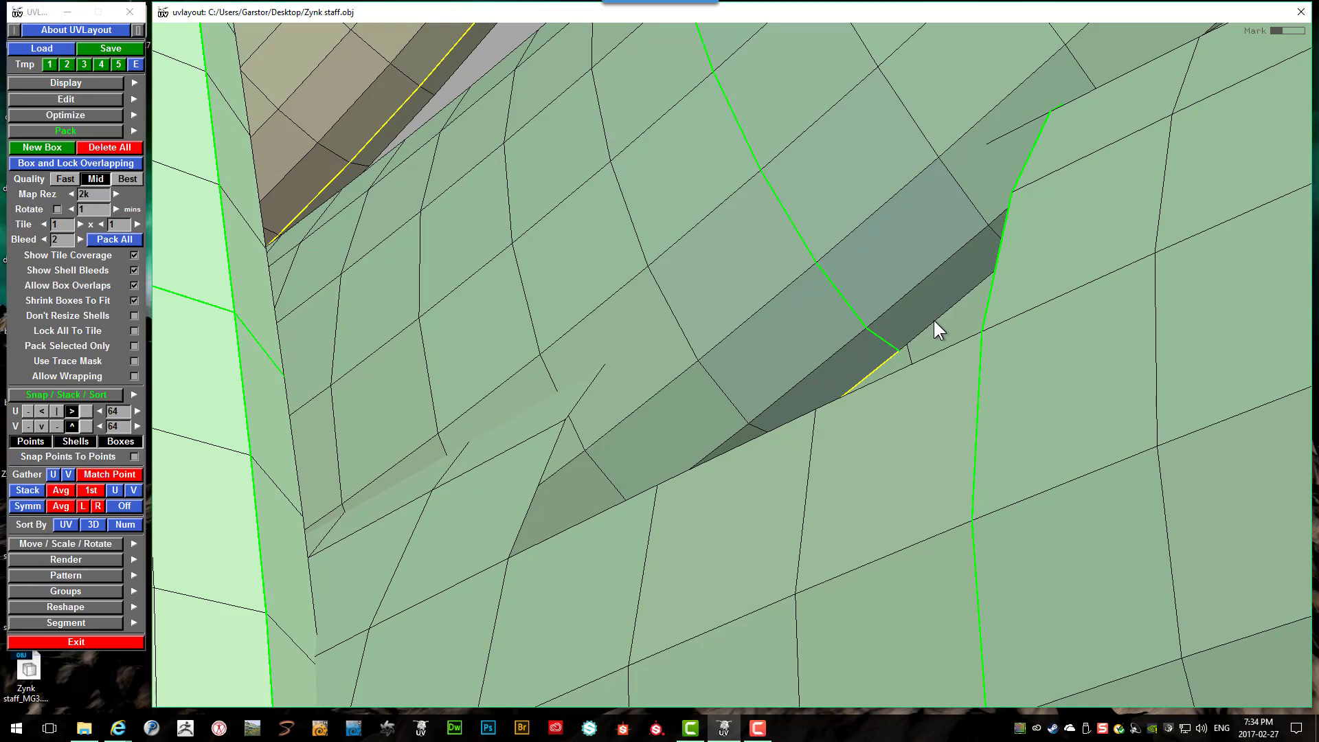
scroll(926, 315, "down", 2)
scroll(940, 274, "up", 1)
scroll(940, 277, "down", 2)
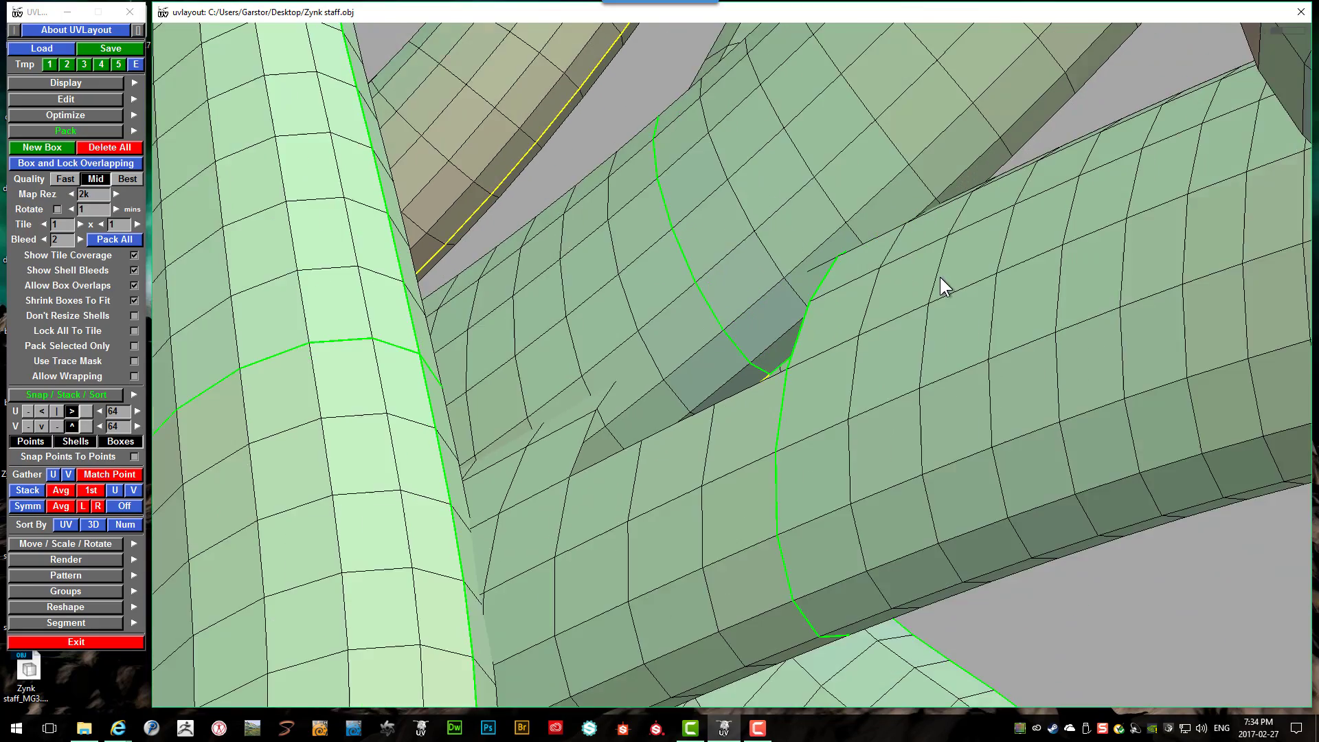
scroll(934, 303, "up", 3)
scroll(976, 275, "down", 2)
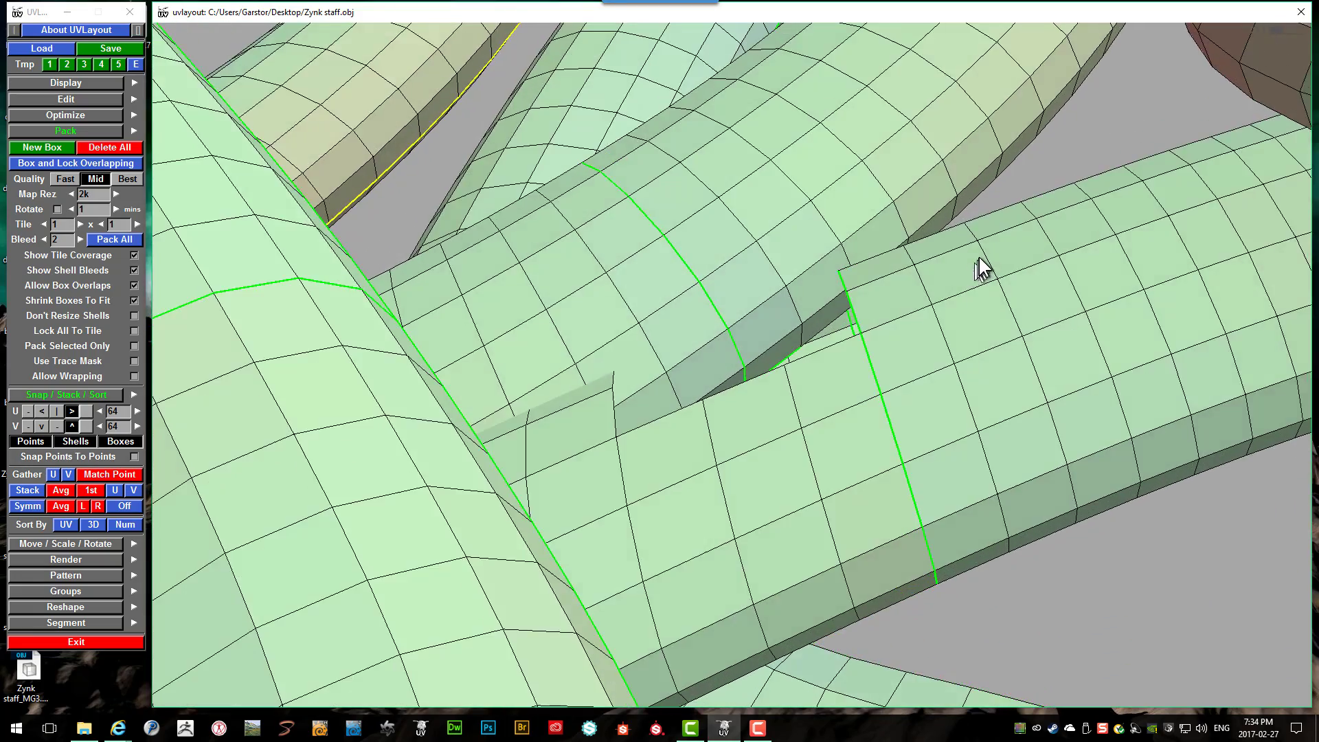
Step: Mark the front tube's faces that cover the next cross seam on the rear tube and hide them
scroll(966, 271, "up", 2)
scroll(968, 274, "down", 1)
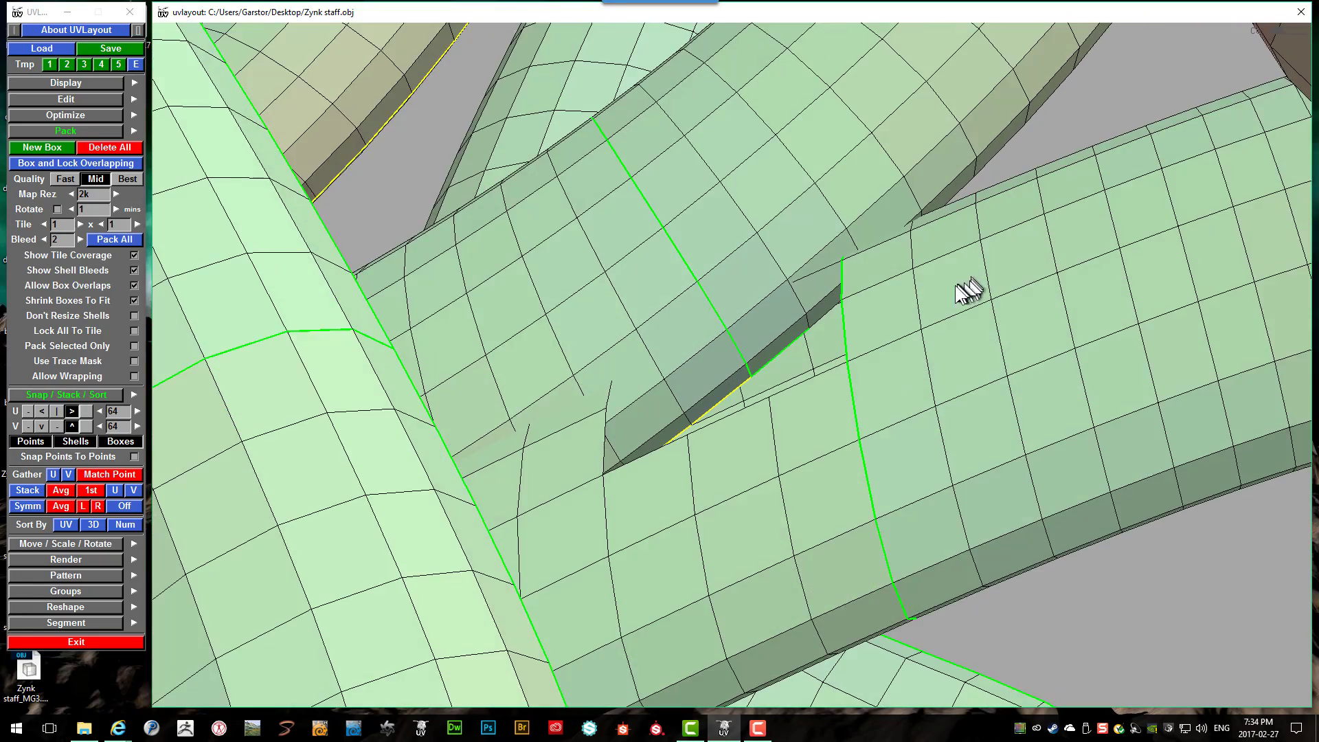
scroll(963, 289, "up", 4)
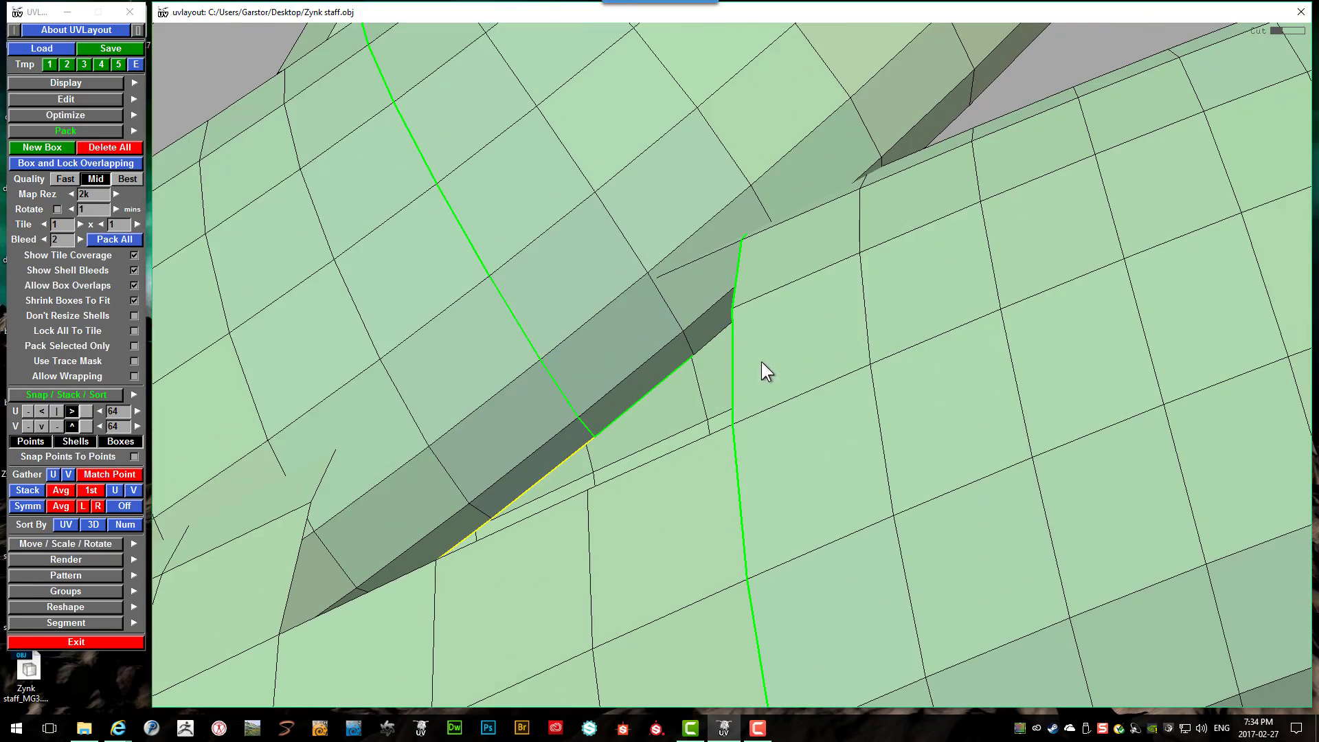
key("s")
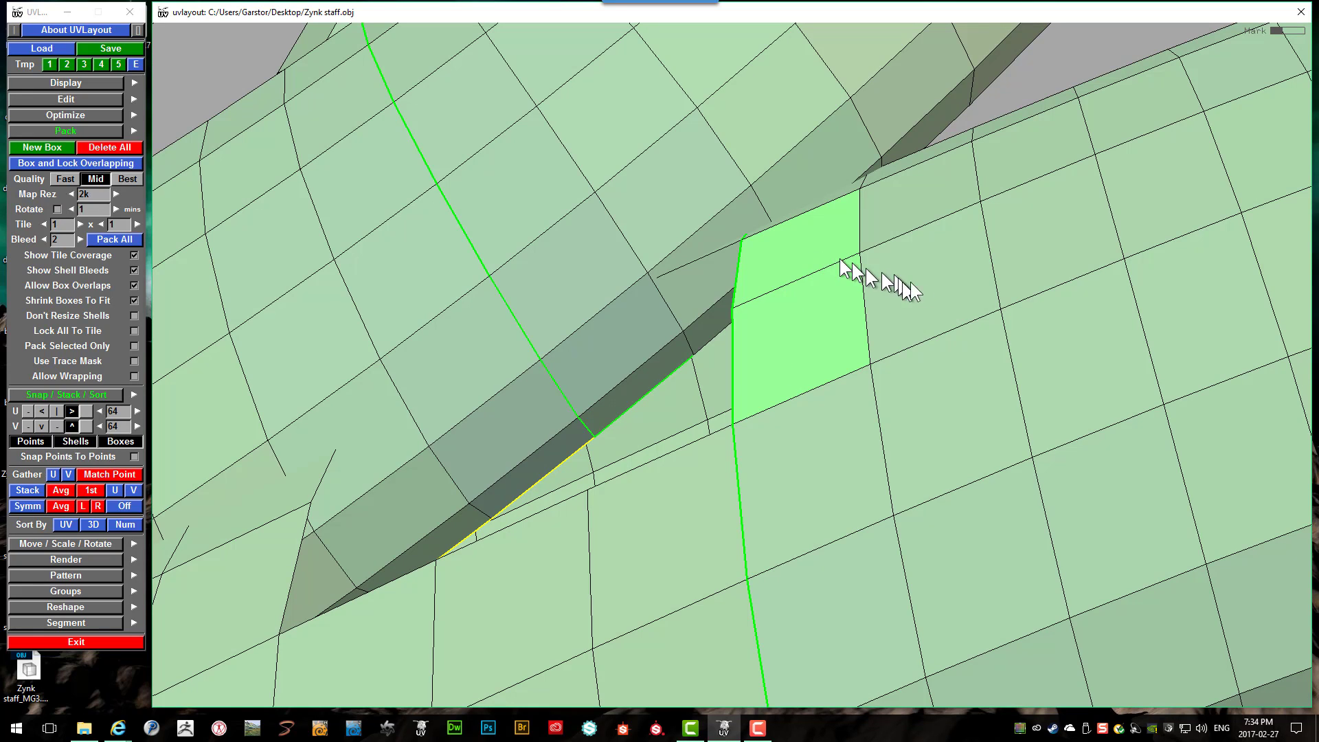
key("s")
key("s")
key("s")
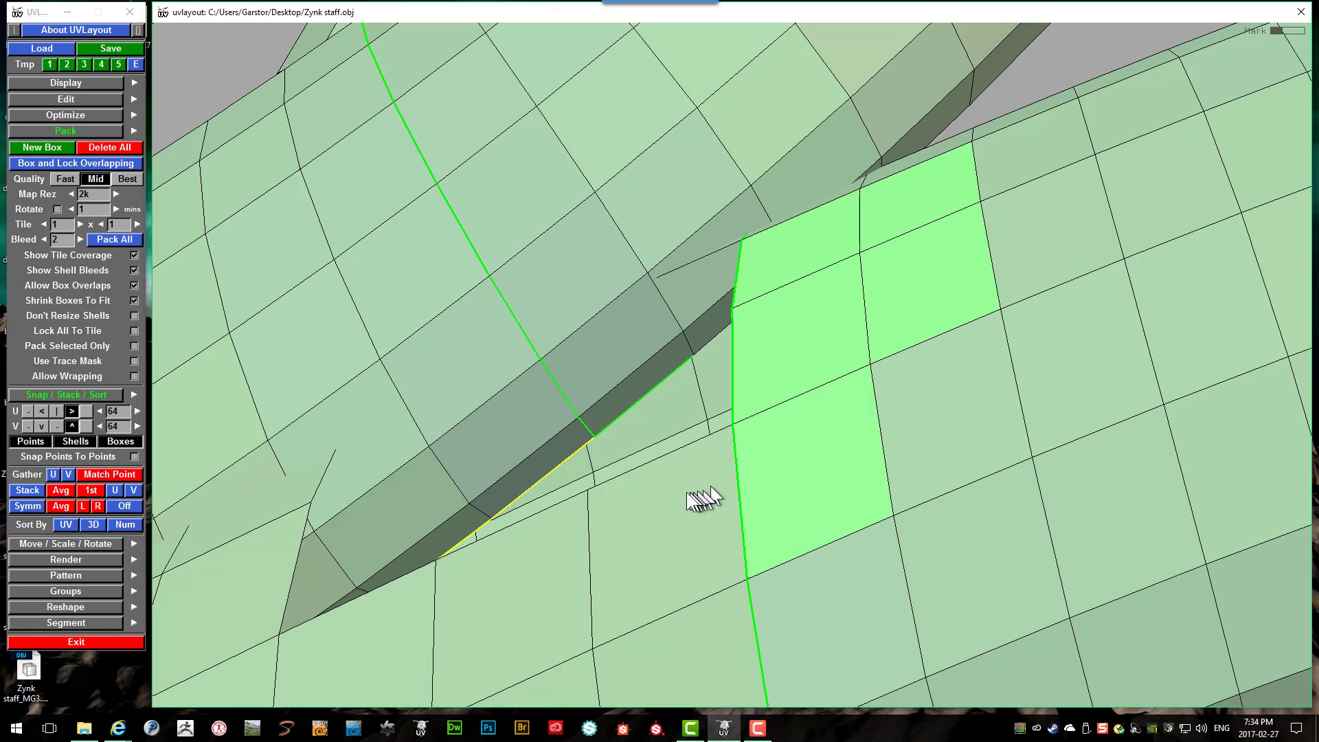
key("s")
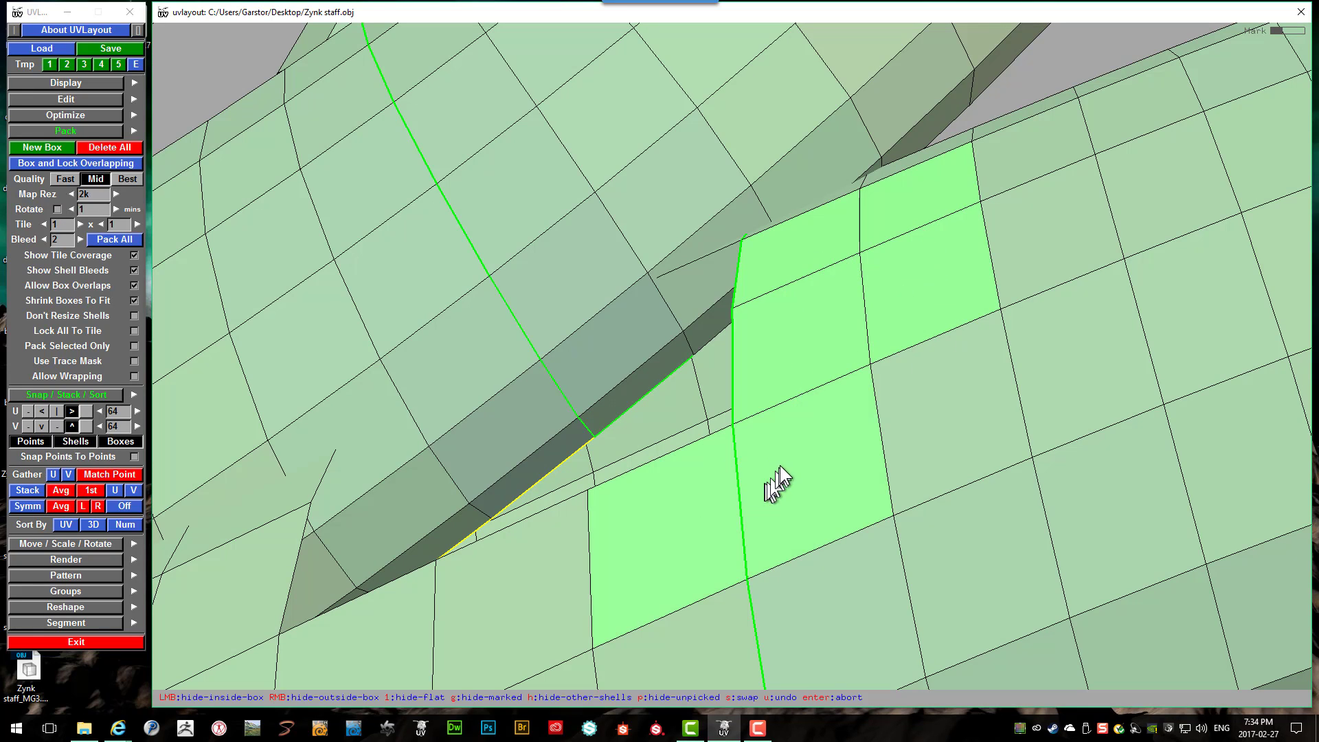
key("Return")
Step: Continue the rear tube's lengthwise cut along the edges past the cross seam beneath the overlapping tube
left_click_drag(779, 406, 748, 377)
right_click_drag(748, 383, 722, 339)
left_click_drag(730, 330, 715, 224)
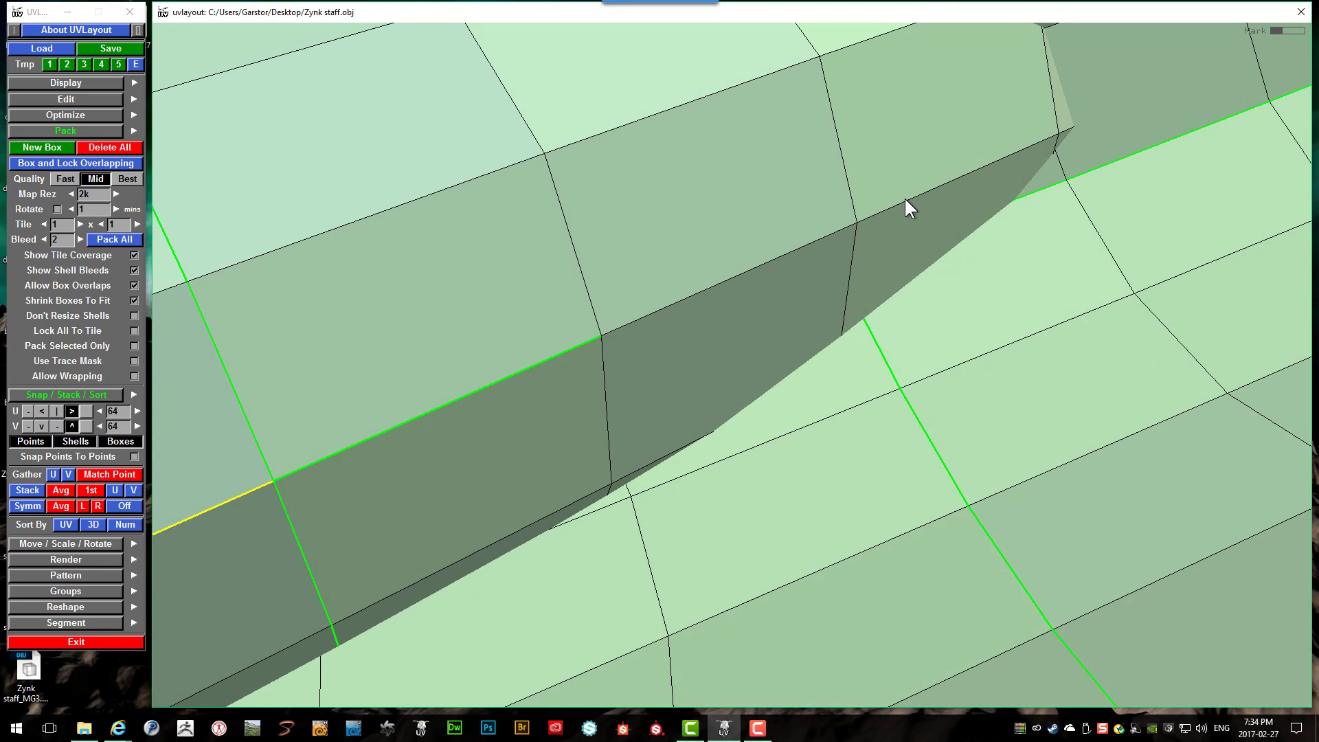
key("c")
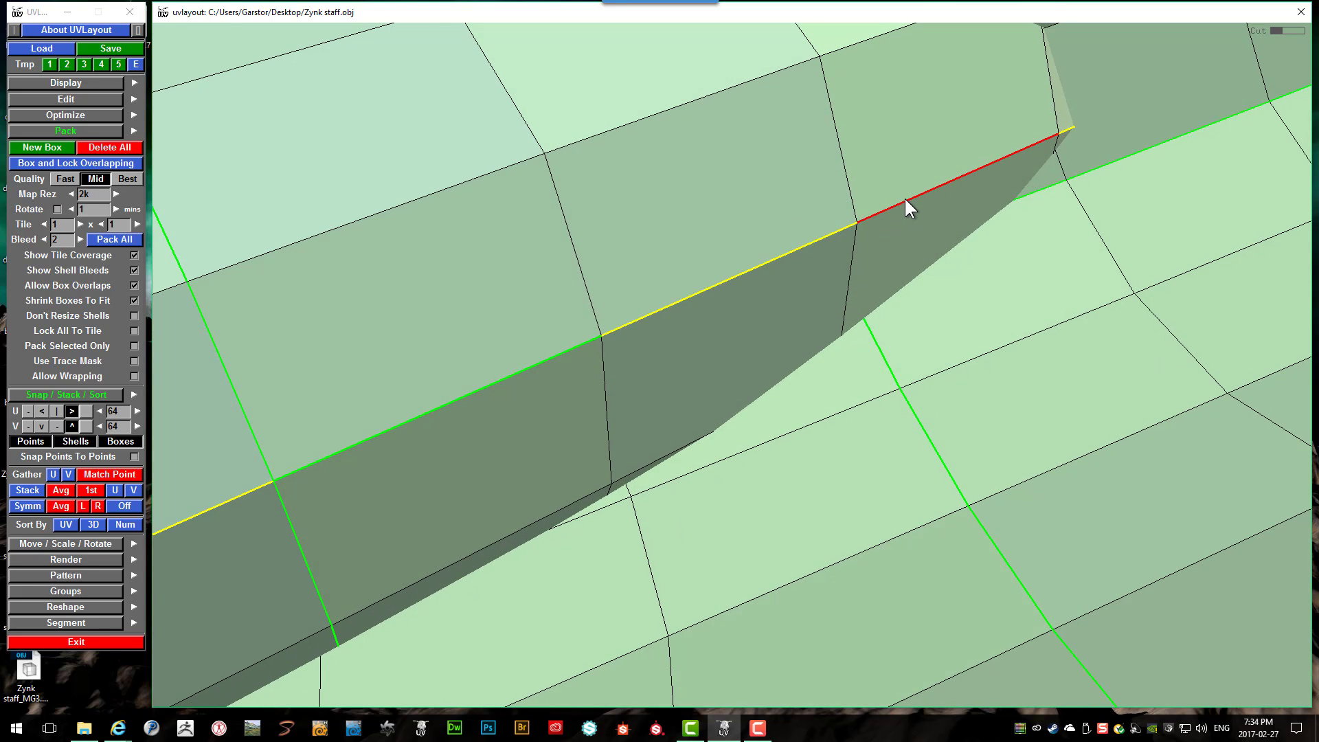
mouse_move(904, 199)
left_mouse_down()
mouse_move(863, 236)
mouse_move(860, 265)
mouse_move(844, 187)
mouse_move(863, 237)
mouse_move(845, 255)
mouse_move(772, 256)
mouse_move(783, 259)
mouse_move(786, 227)
mouse_move(786, 270)
mouse_move(803, 279)
mouse_move(898, 265)
mouse_move(940, 199)
mouse_move(941, 226)
mouse_move(900, 259)
mouse_move(886, 229)
mouse_move(864, 277)
mouse_move(780, 286)
mouse_move(827, 236)
mouse_move(921, 206)
mouse_move(922, 191)
mouse_move(922, 213)
left_mouse_up()
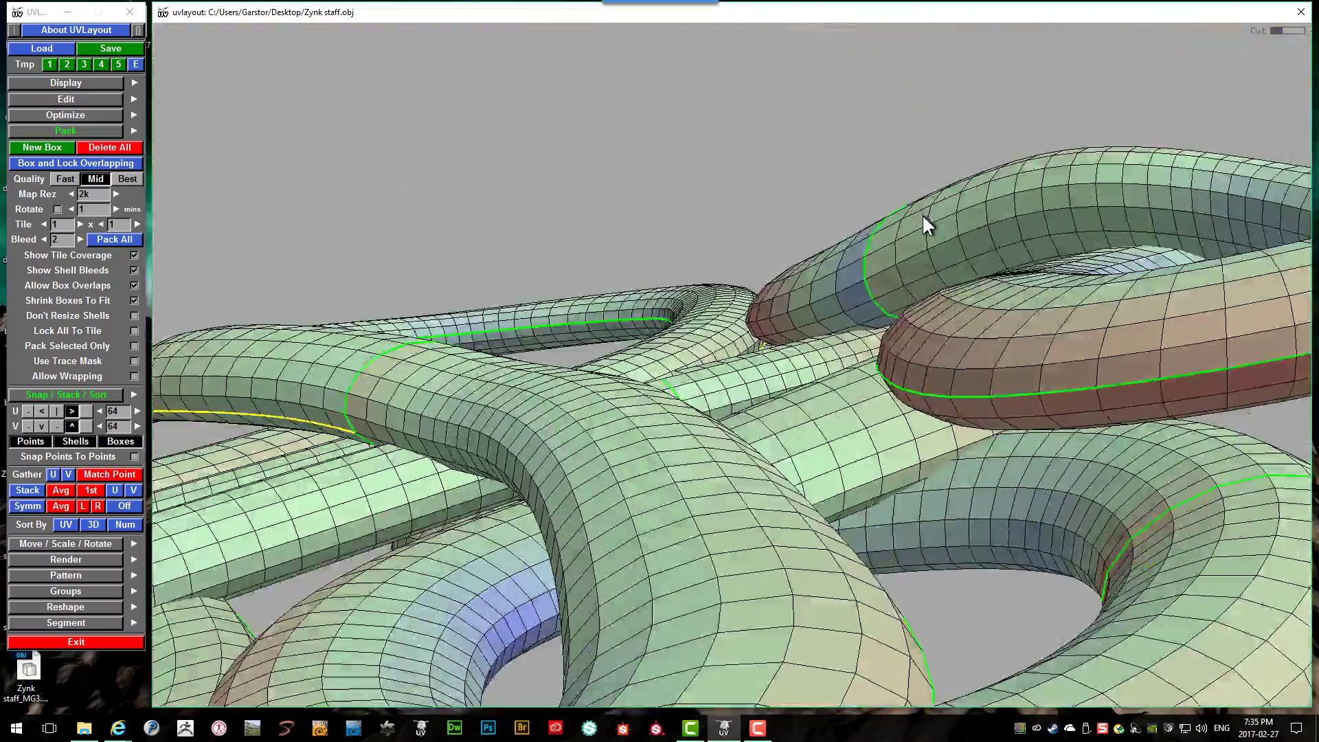
Step: Detach the third strip from the top of the UV layout into two halves along its marked lengthwise cut
key("1")
scroll(684, 114, "up", 5)
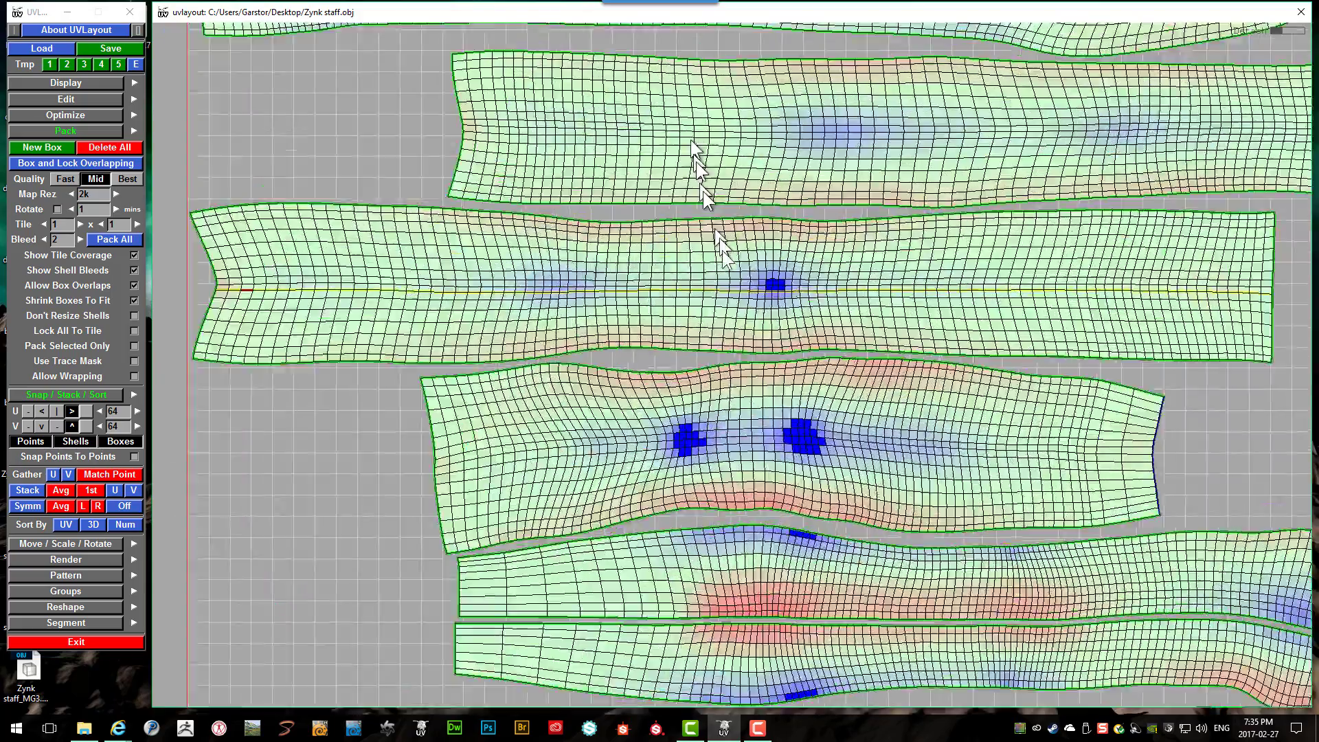
scroll(728, 289, "up", 3)
scroll(777, 262, "down", 4)
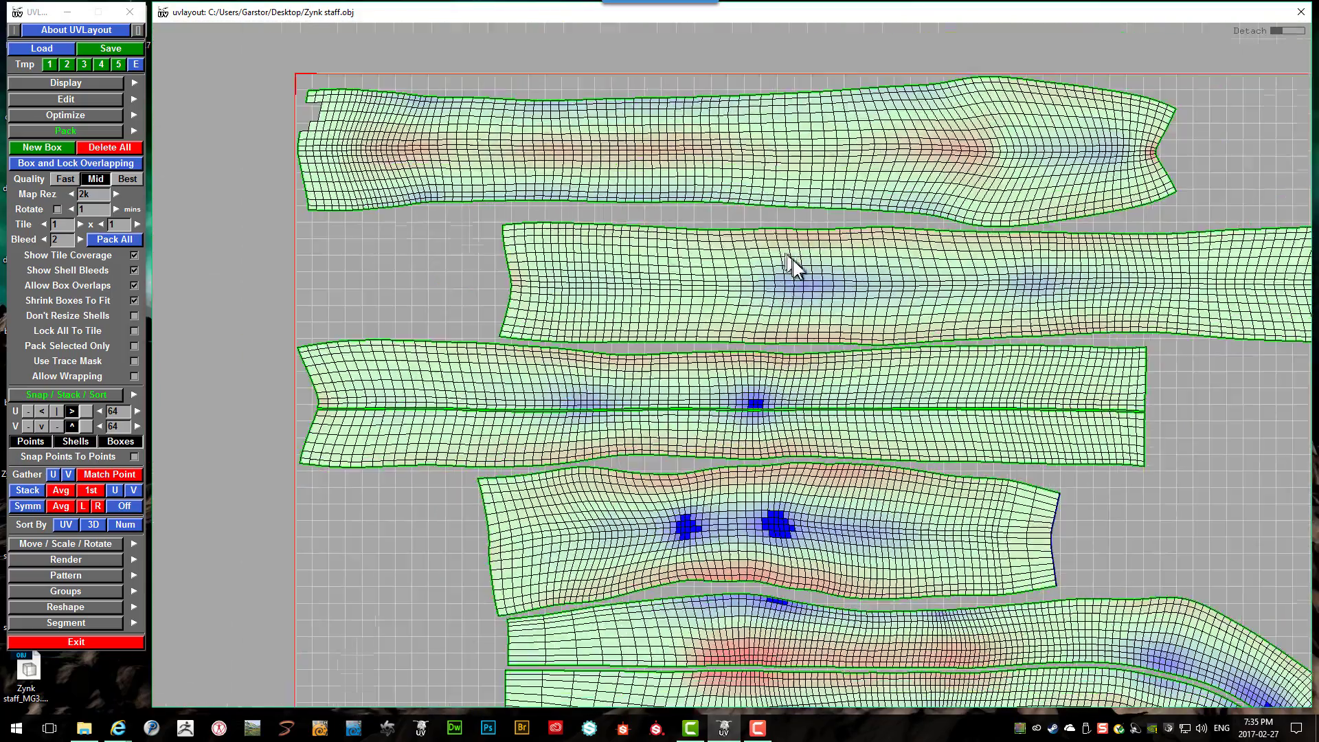
scroll(790, 242, "up", 1)
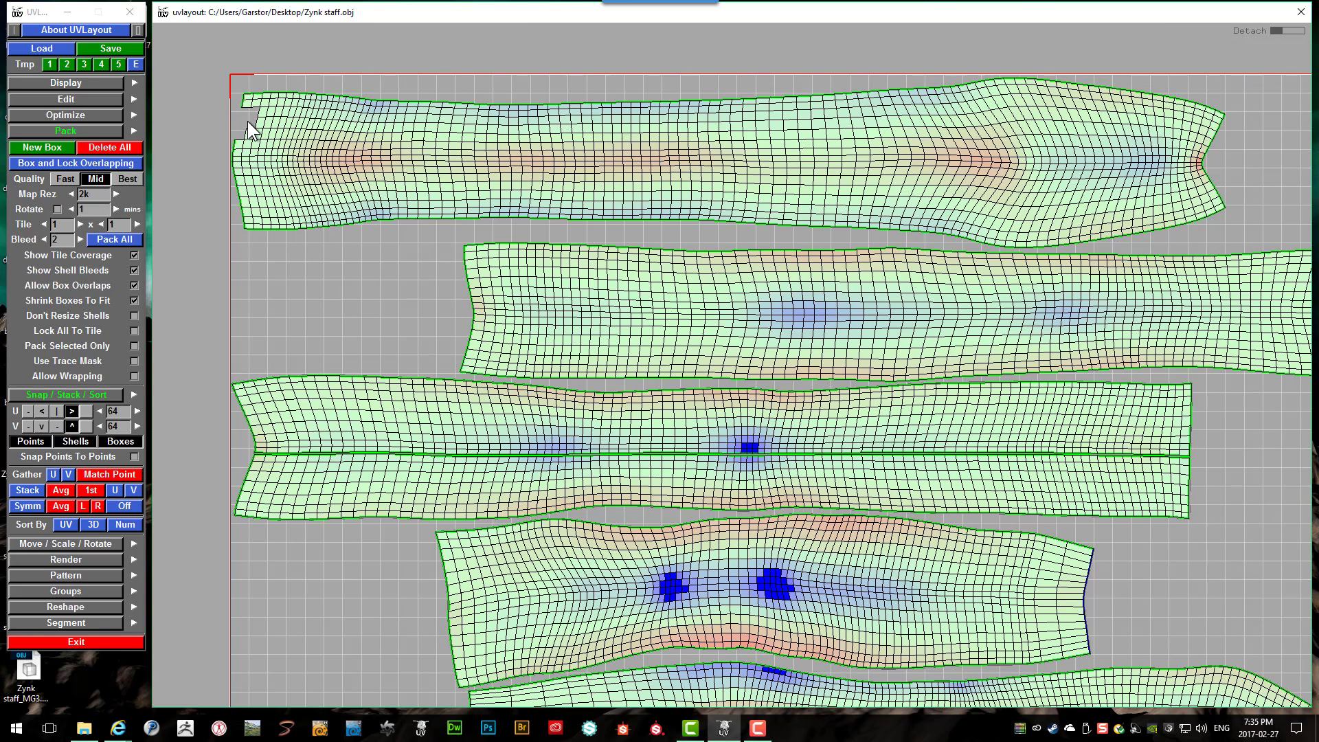
Step: Bring back the hidden faces at the end of the topmost UV strip and check the marked faces on the strip below
key("shift+h")
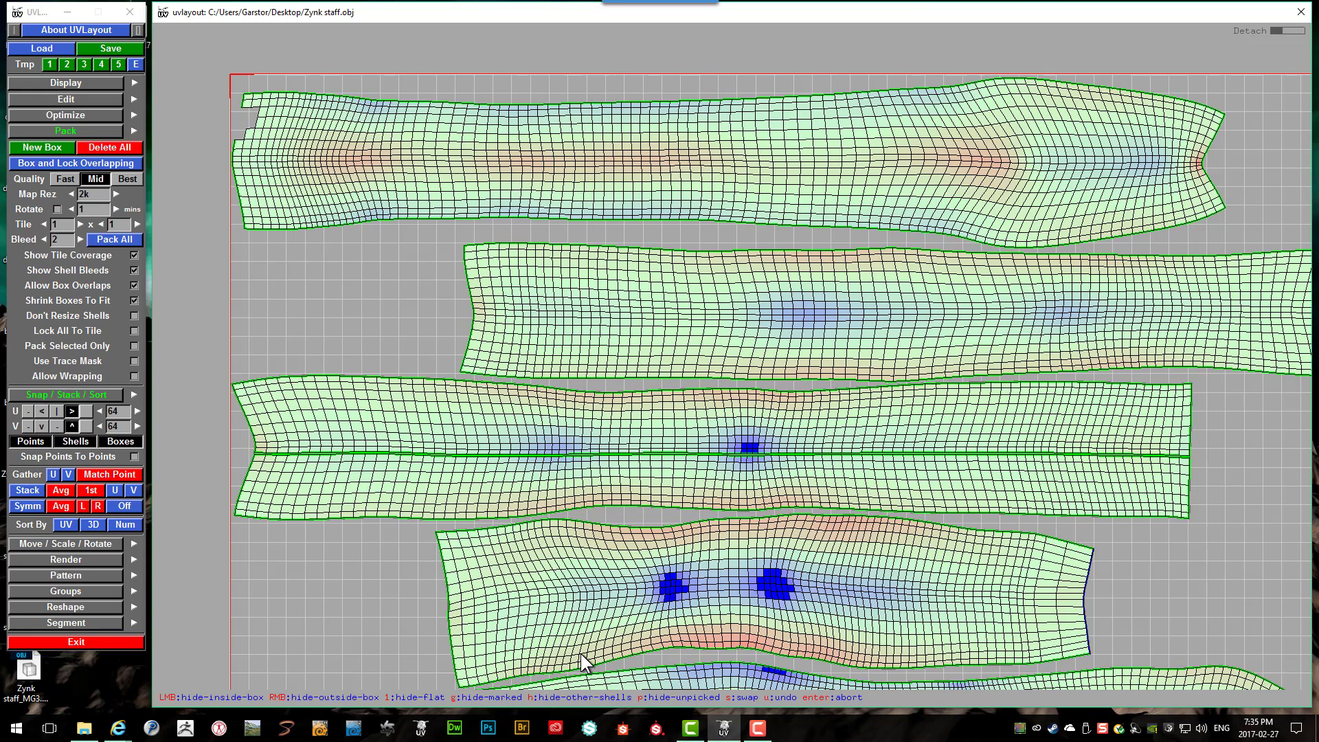
key("Return")
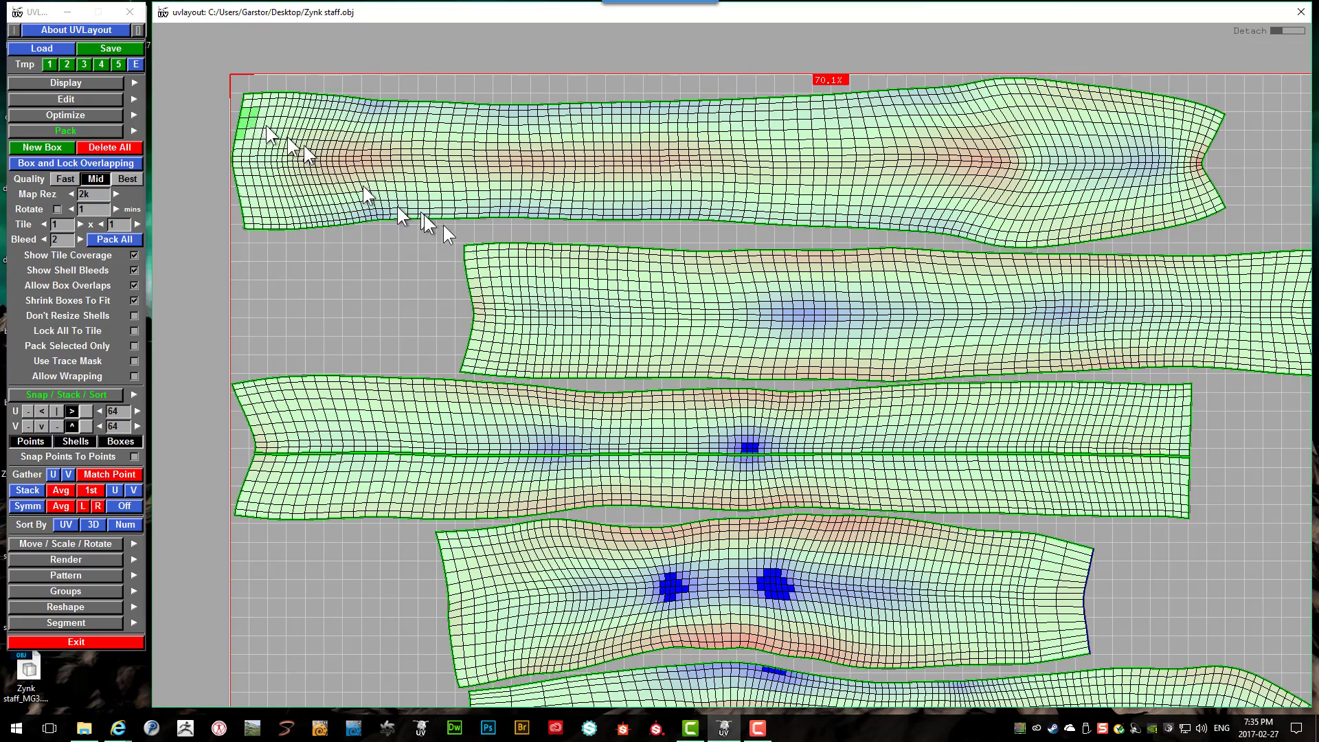
scroll(618, 336, "down", 5)
scroll(1017, 349, "up", 4)
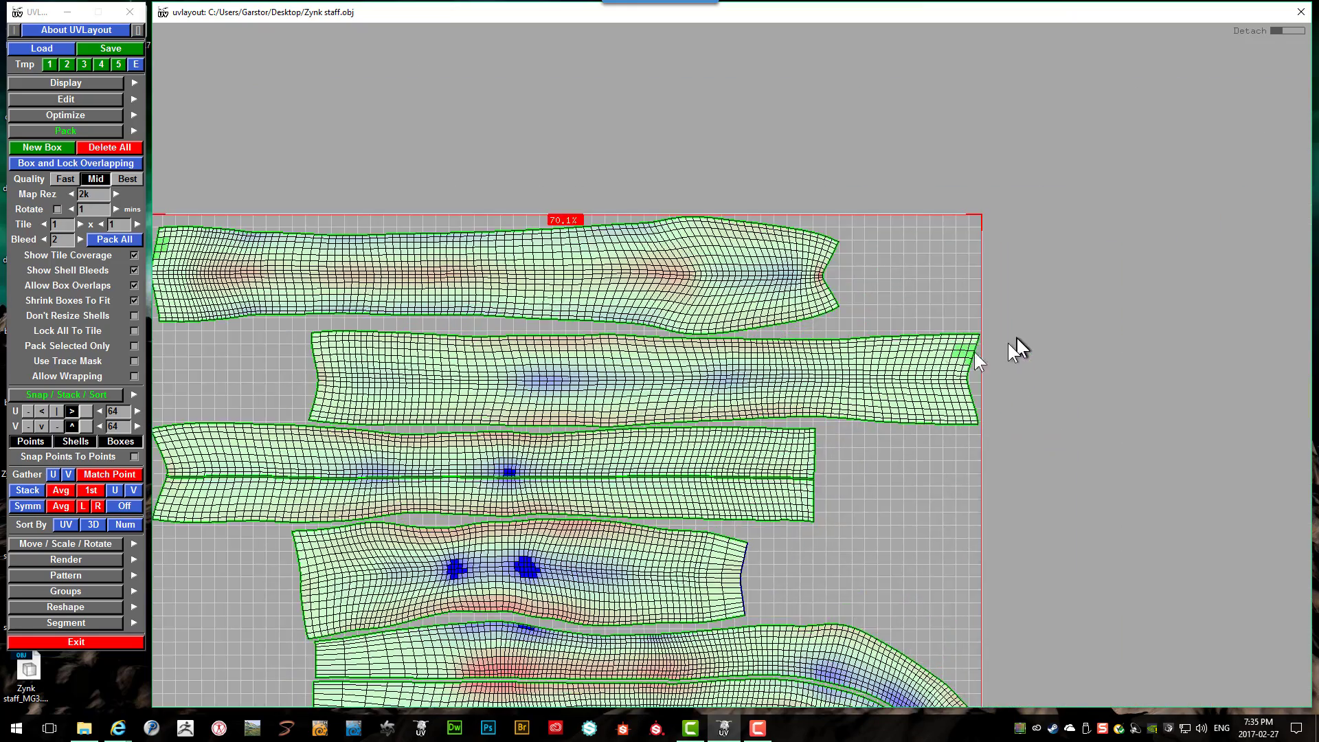
scroll(976, 353, "up", 3)
scroll(934, 333, "up", 3)
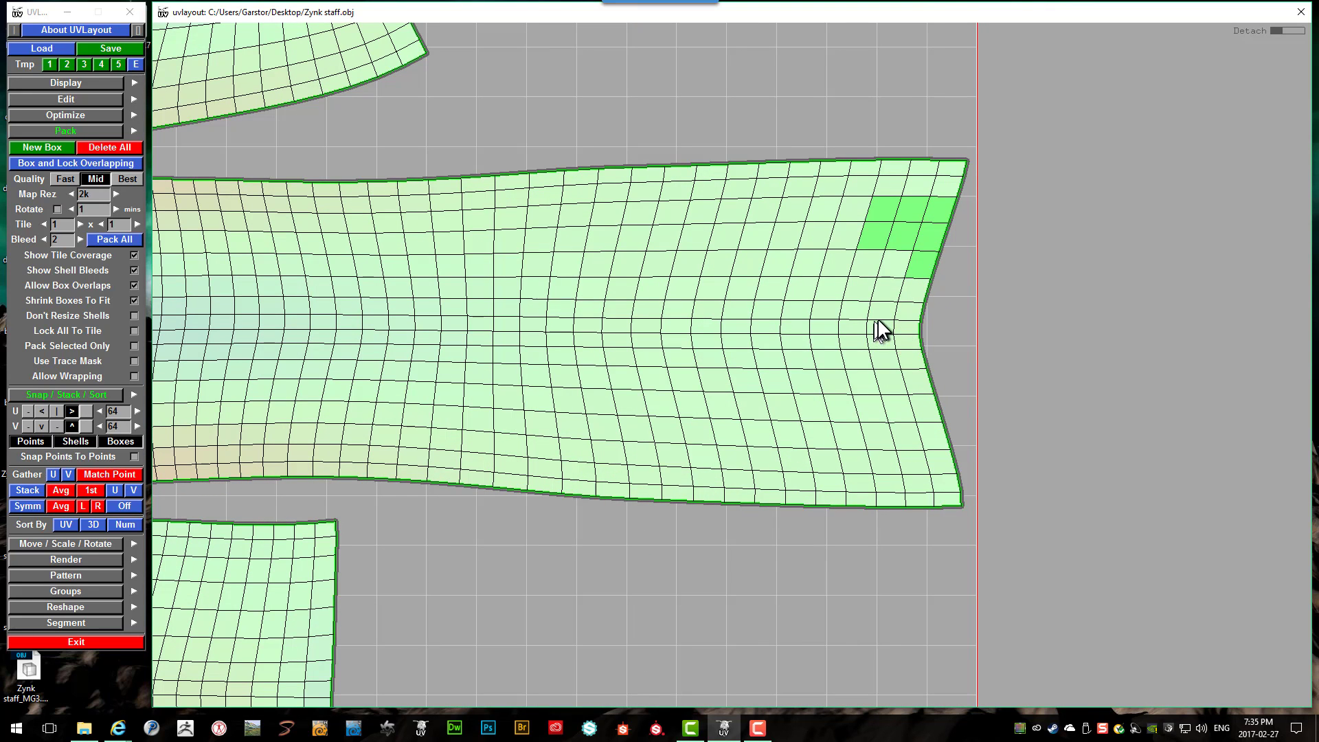
Step: Mark lengthwise edge loops for cutting on the remaining undivided looping strips of the 3D staff
key("3")
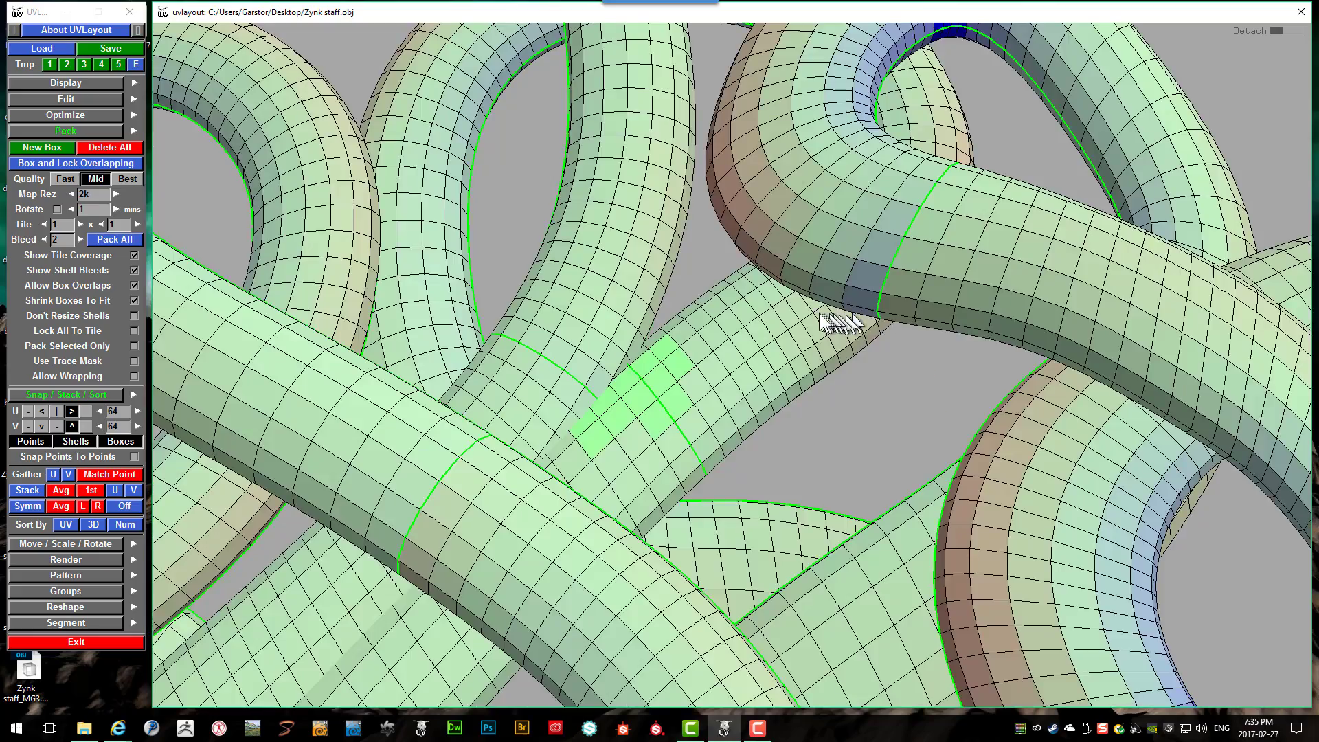
right_click_drag(819, 312, 846, 400)
left_click_drag(846, 400, 689, 224)
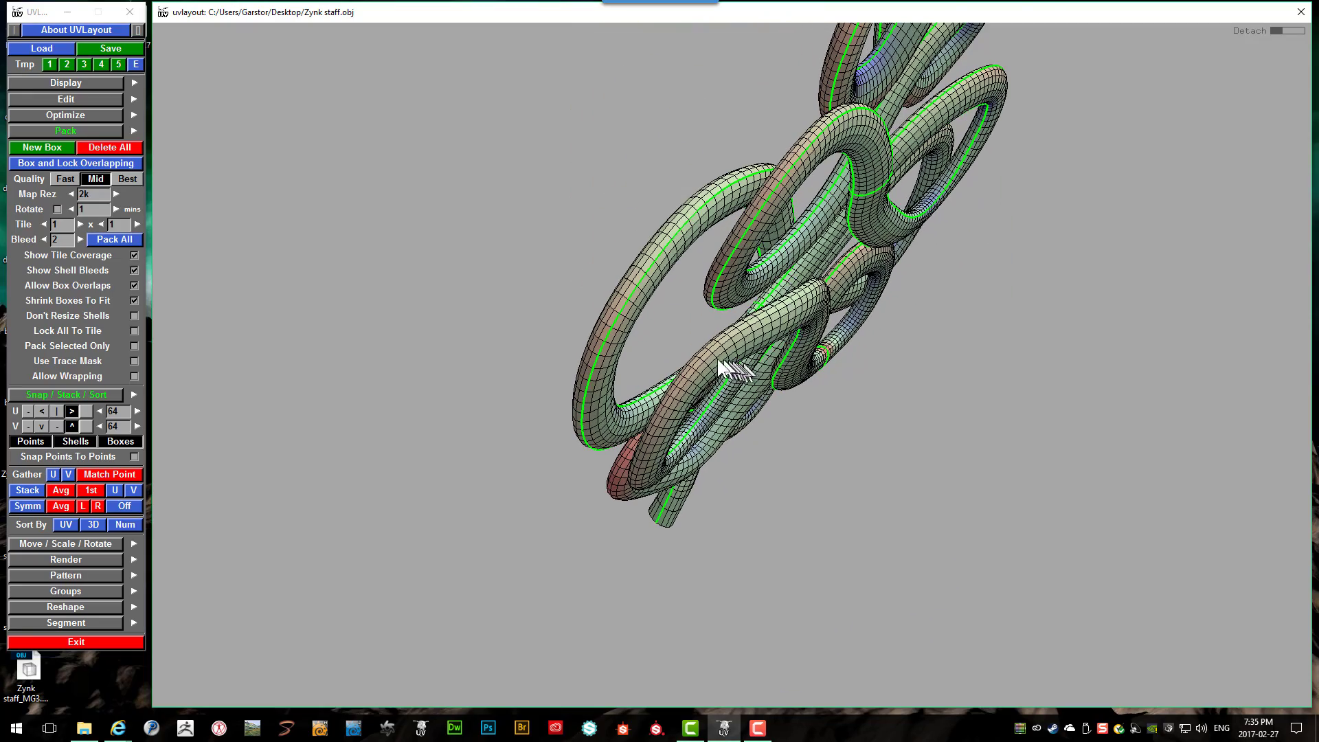
left_click_drag(716, 353, 785, 289)
left_click_drag(761, 320, 760, 323)
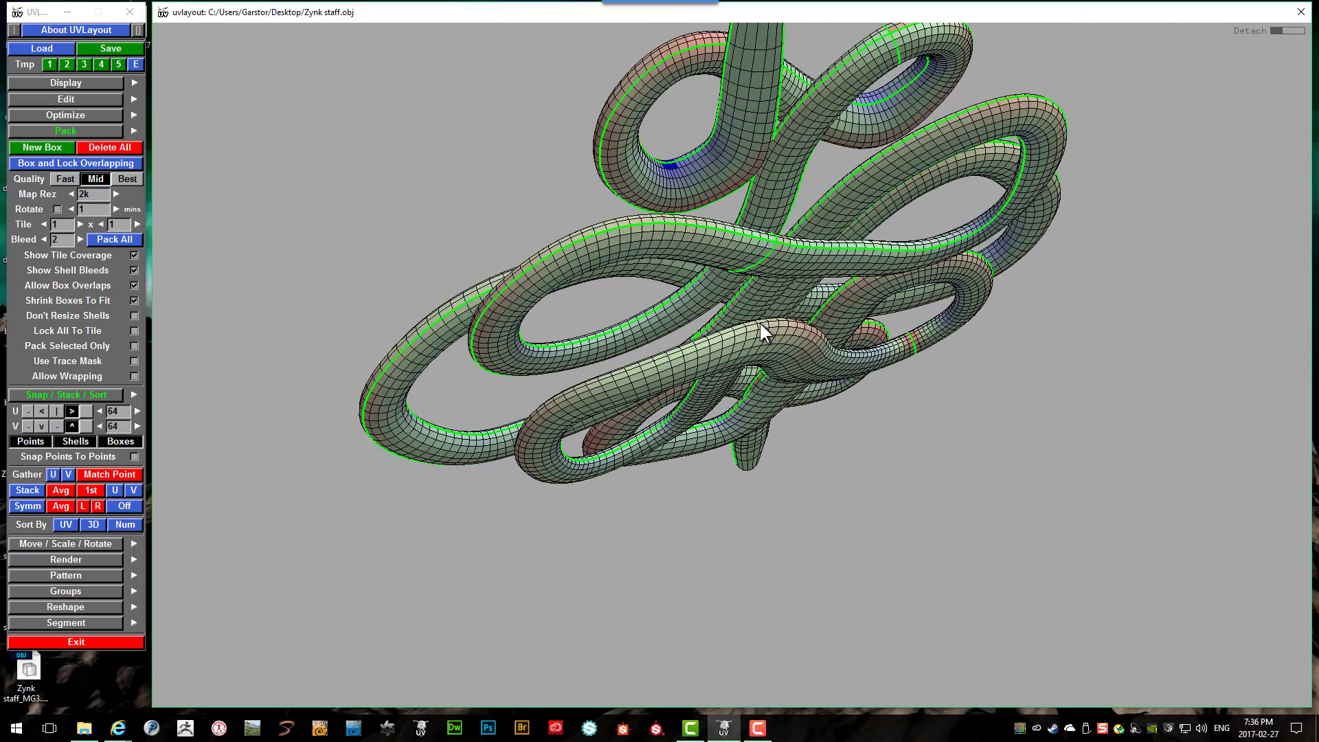
left_click_drag(971, 307, 793, 256)
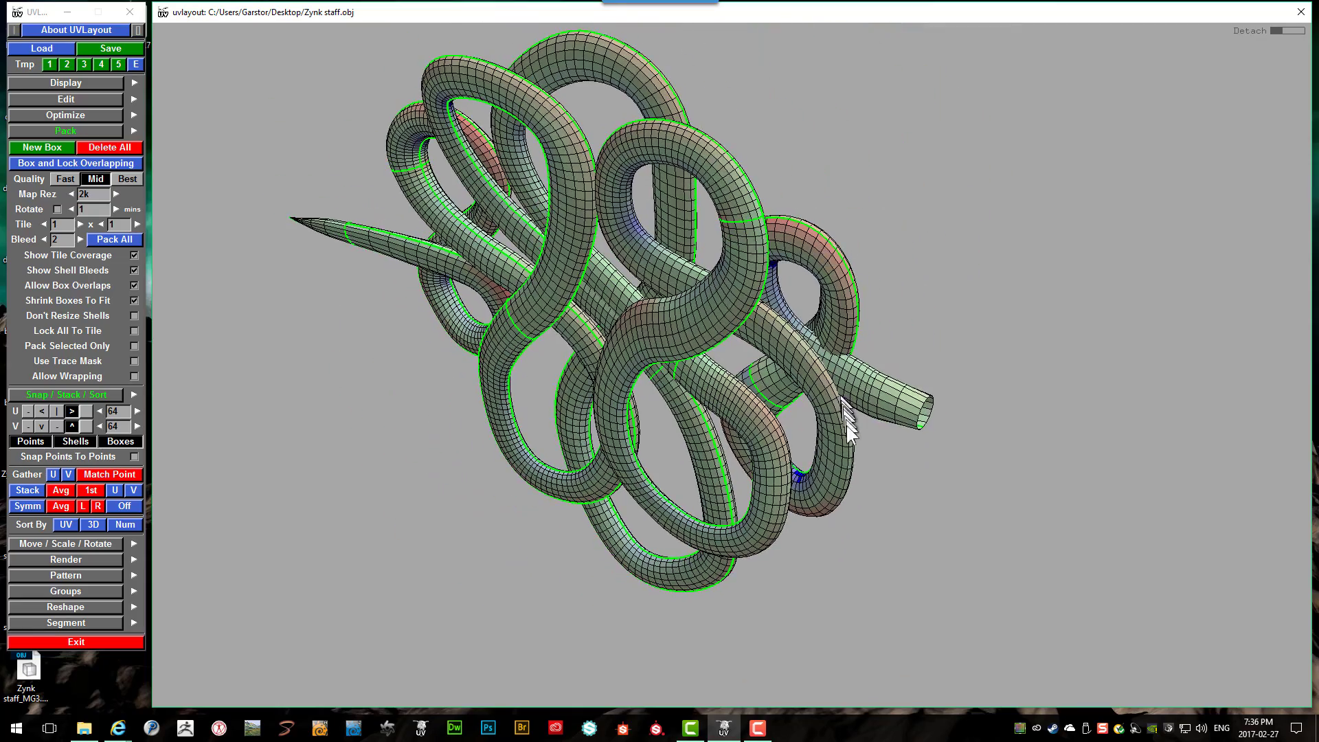
left_click_drag(847, 462, 663, 358)
key("u")
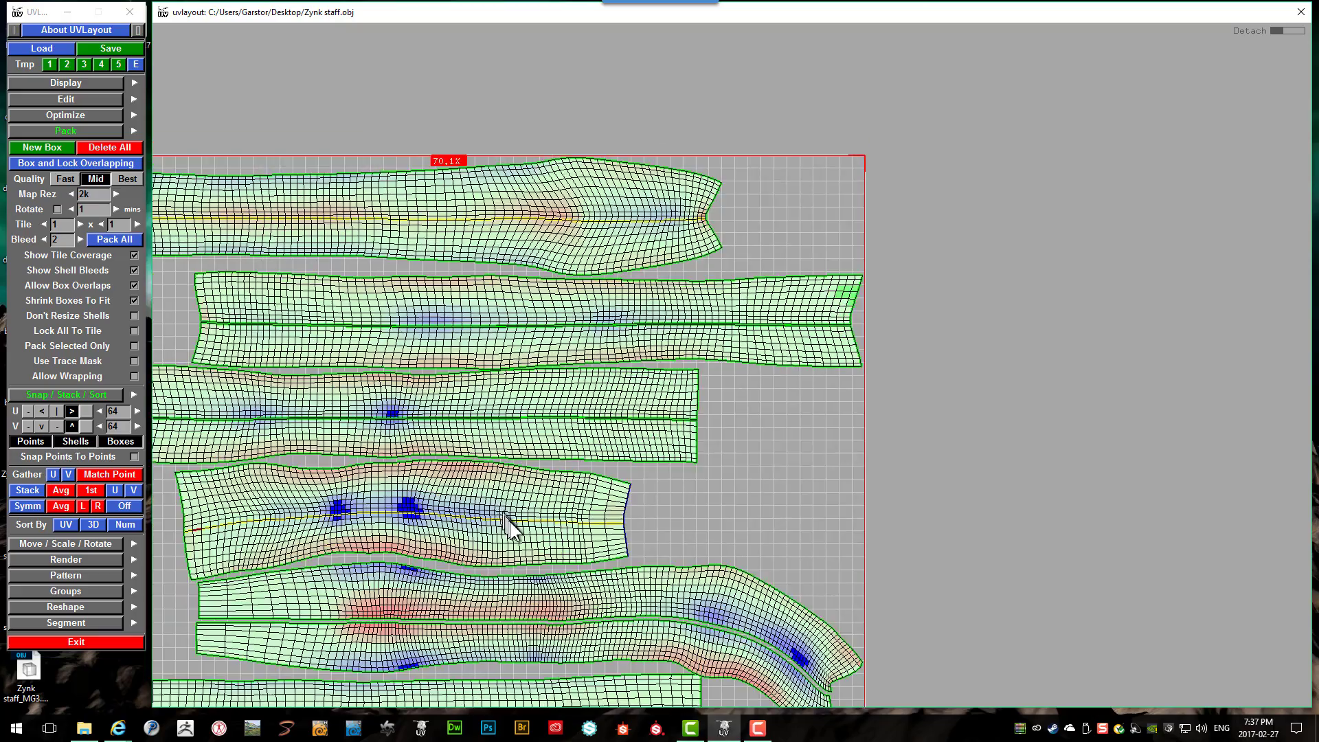
Step: Detach the remaining undivided UV strips, including the topmost and bottommost ones, along their marked lengthwise cuts
right_click_drag(608, 203, 648, 338)
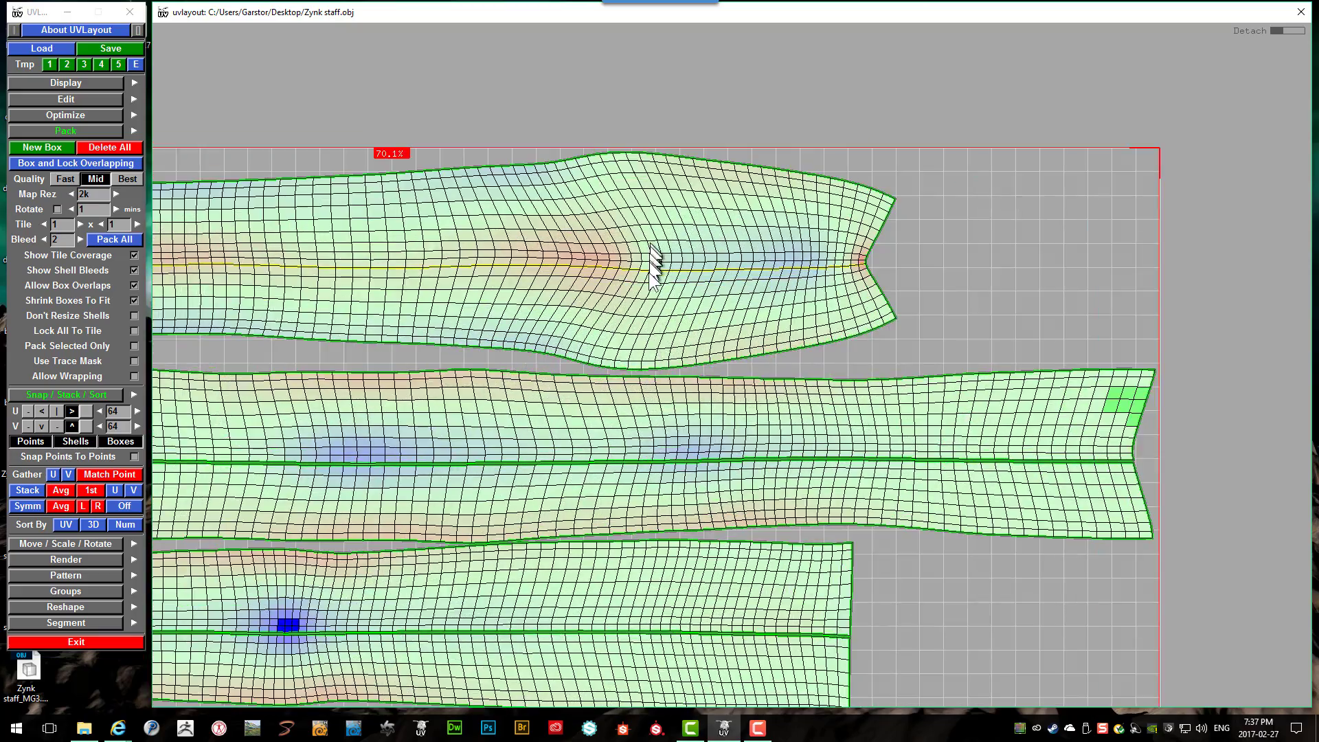
key("shift+s")
right_click_drag(648, 279, 689, 257)
right_click_drag(683, 353, 767, 369)
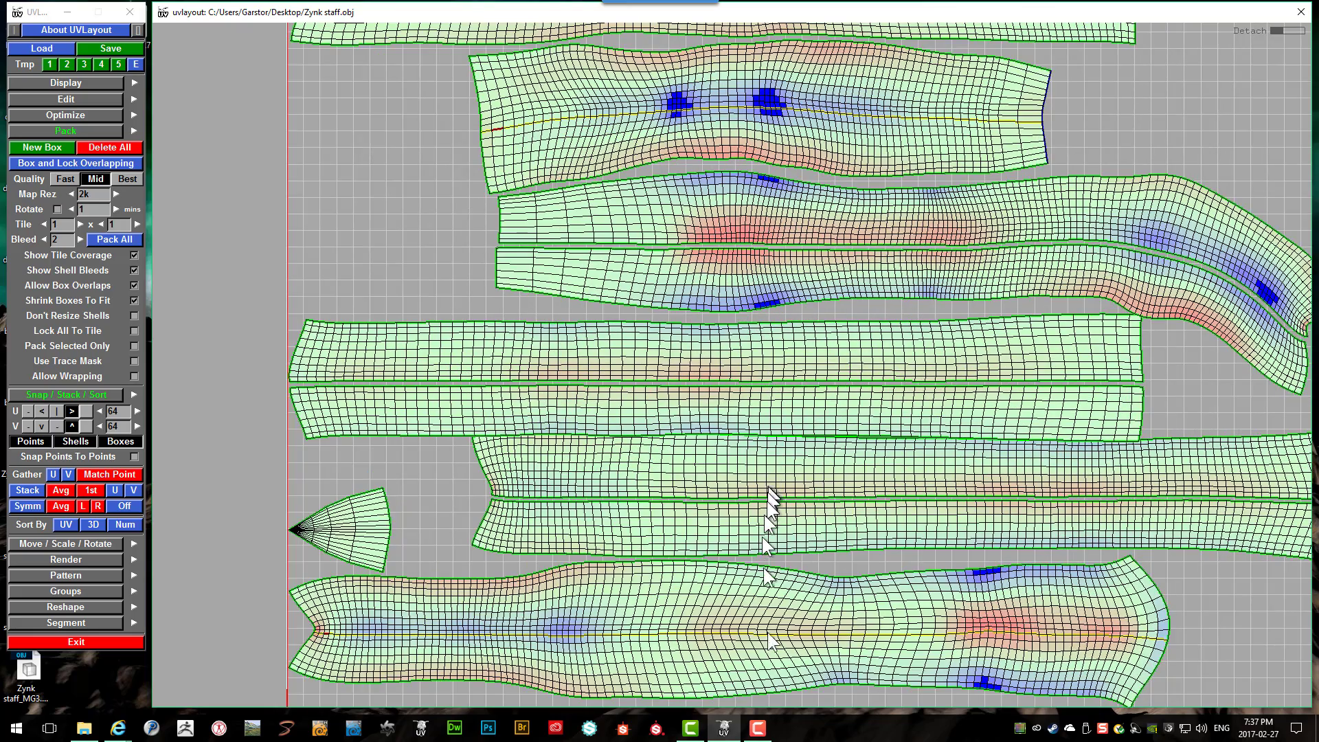
key("shift+s")
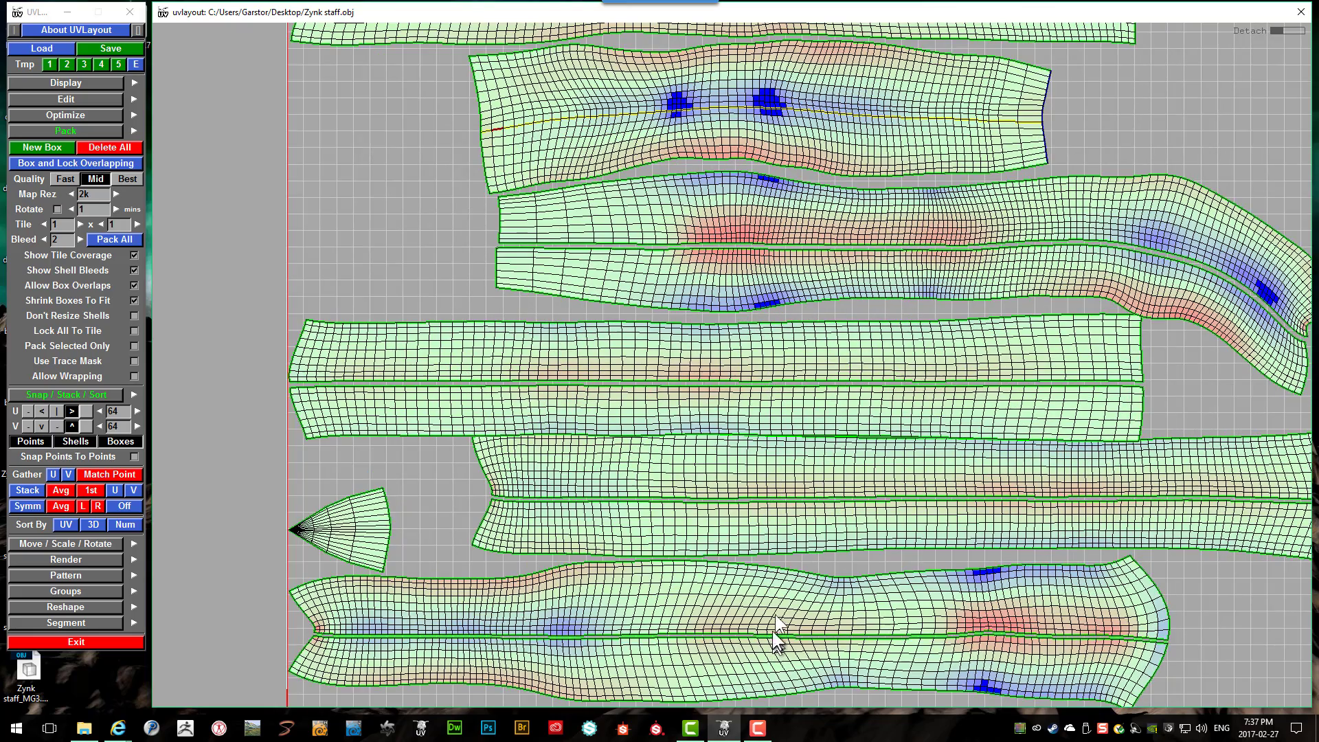
right_click_drag(773, 631, 785, 563)
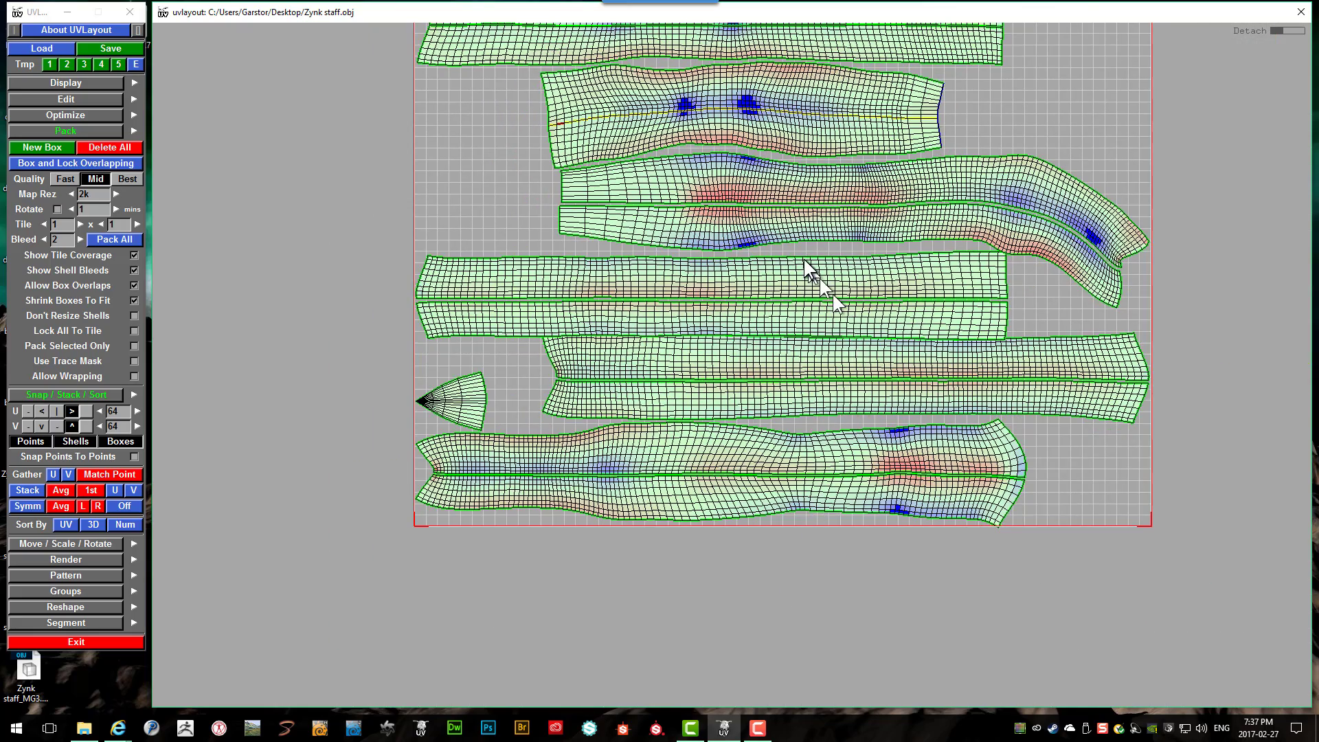
Step: Flatten the split strips and pack all the shells into the single UV tile
key("p")
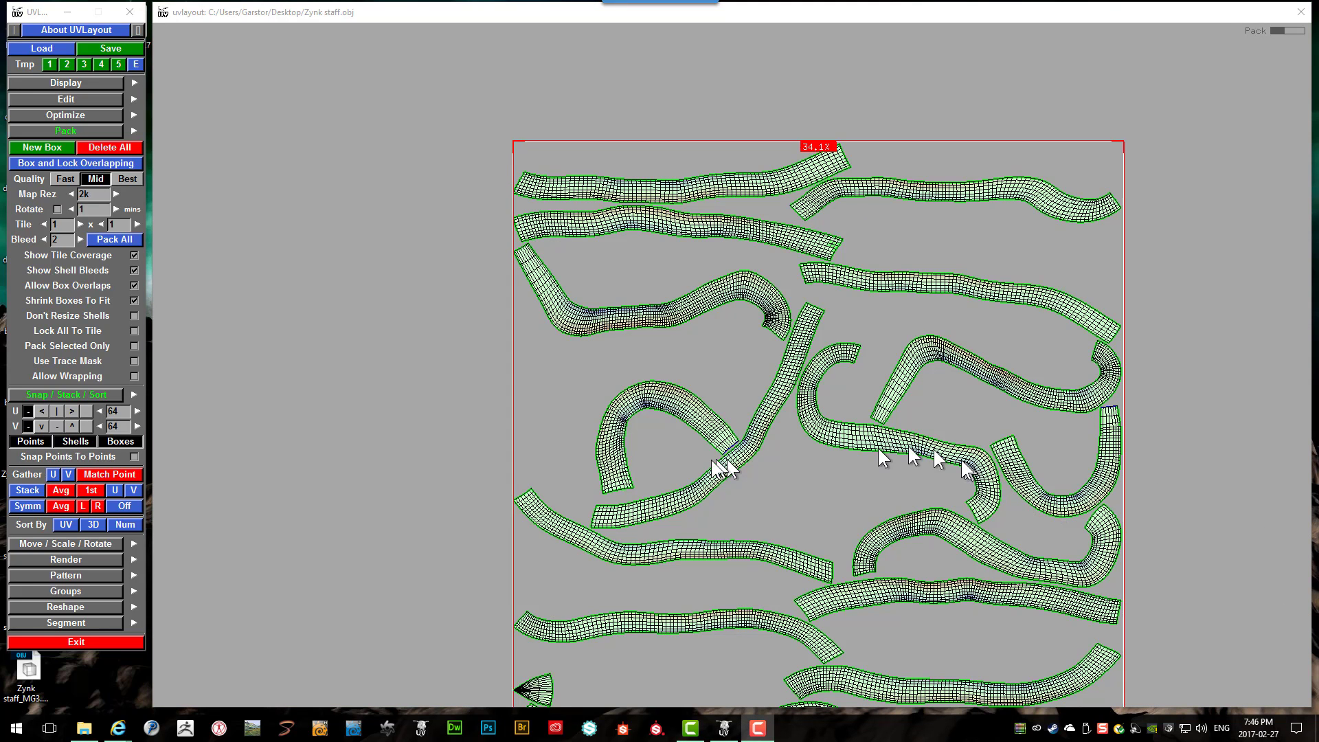
right_click_drag(712, 461, 749, 353)
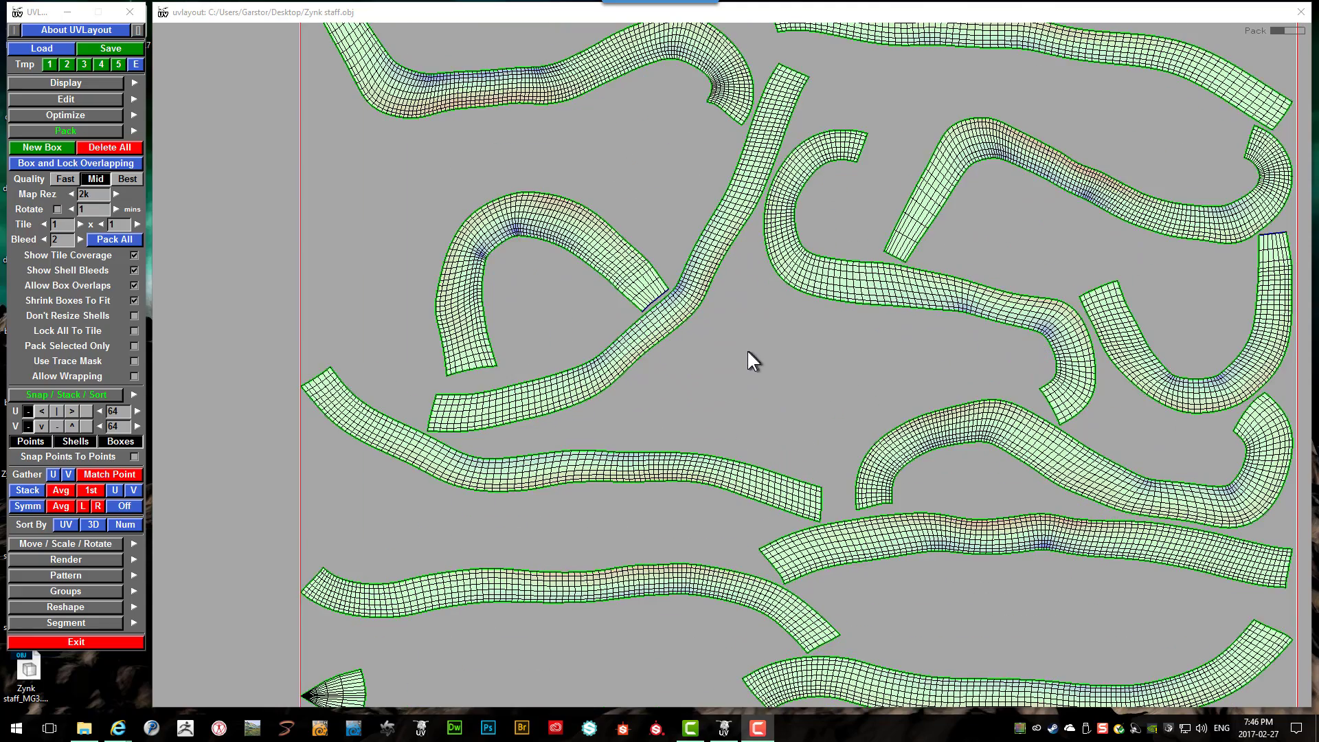
scroll(747, 352, "down", 3)
scroll(747, 353, "down", 3)
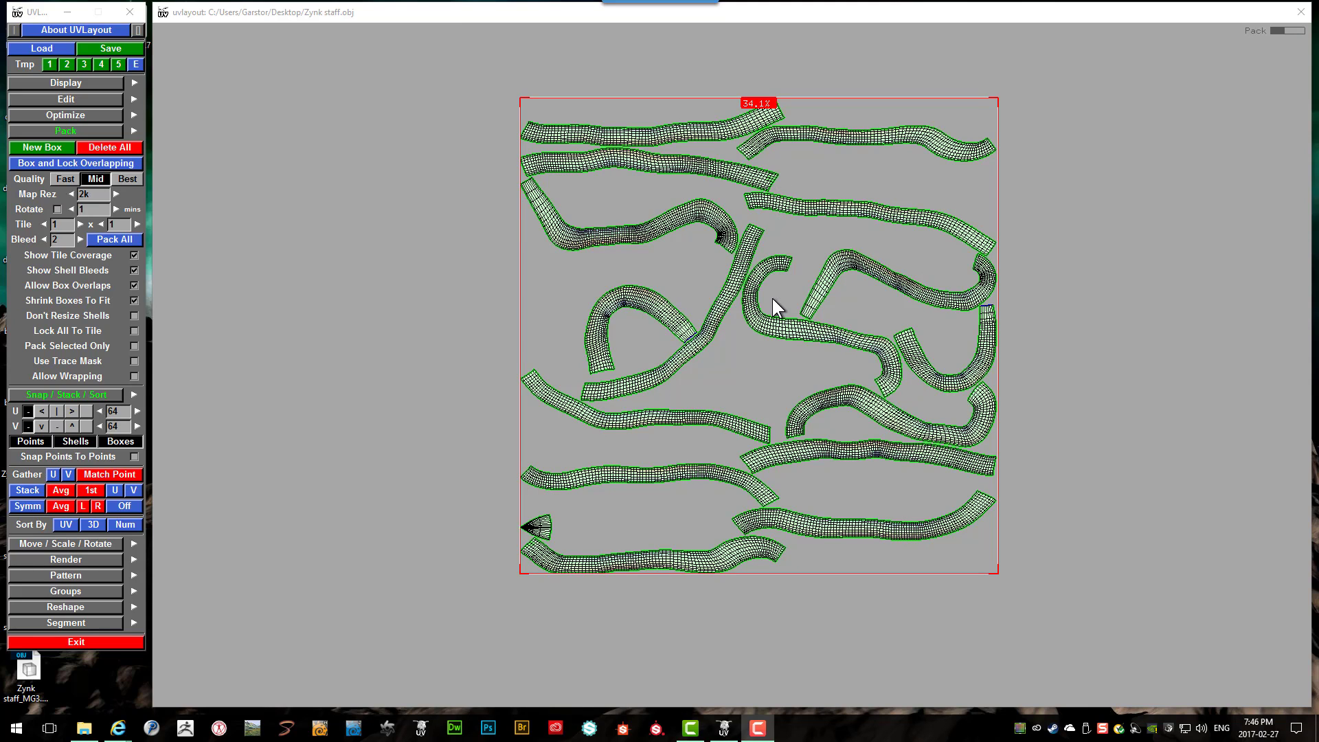
Step: Examine the packed strips and the tight inner bends of the 3D staff for remaining stretching or compression
scroll(754, 339, "up", 5)
scroll(766, 344, "down", 5)
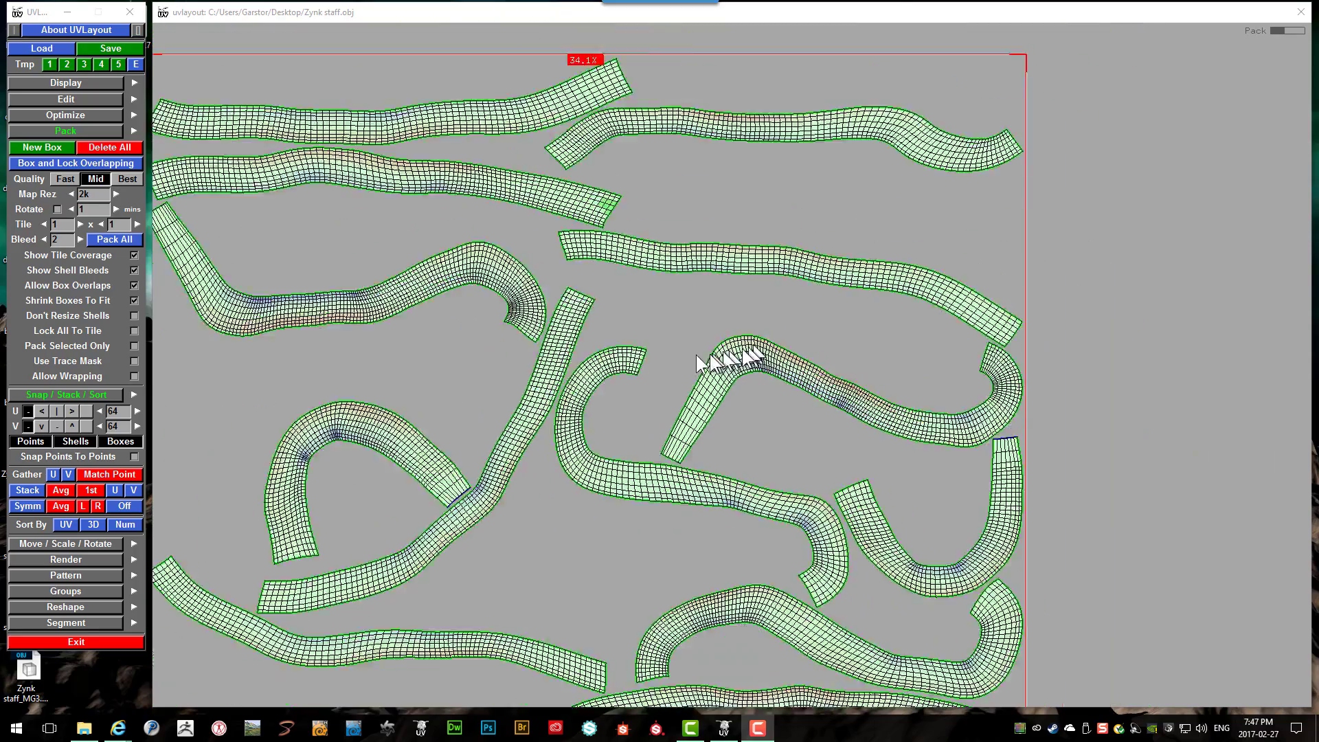
scroll(550, 421, "down", 1)
scroll(589, 389, "up", 6)
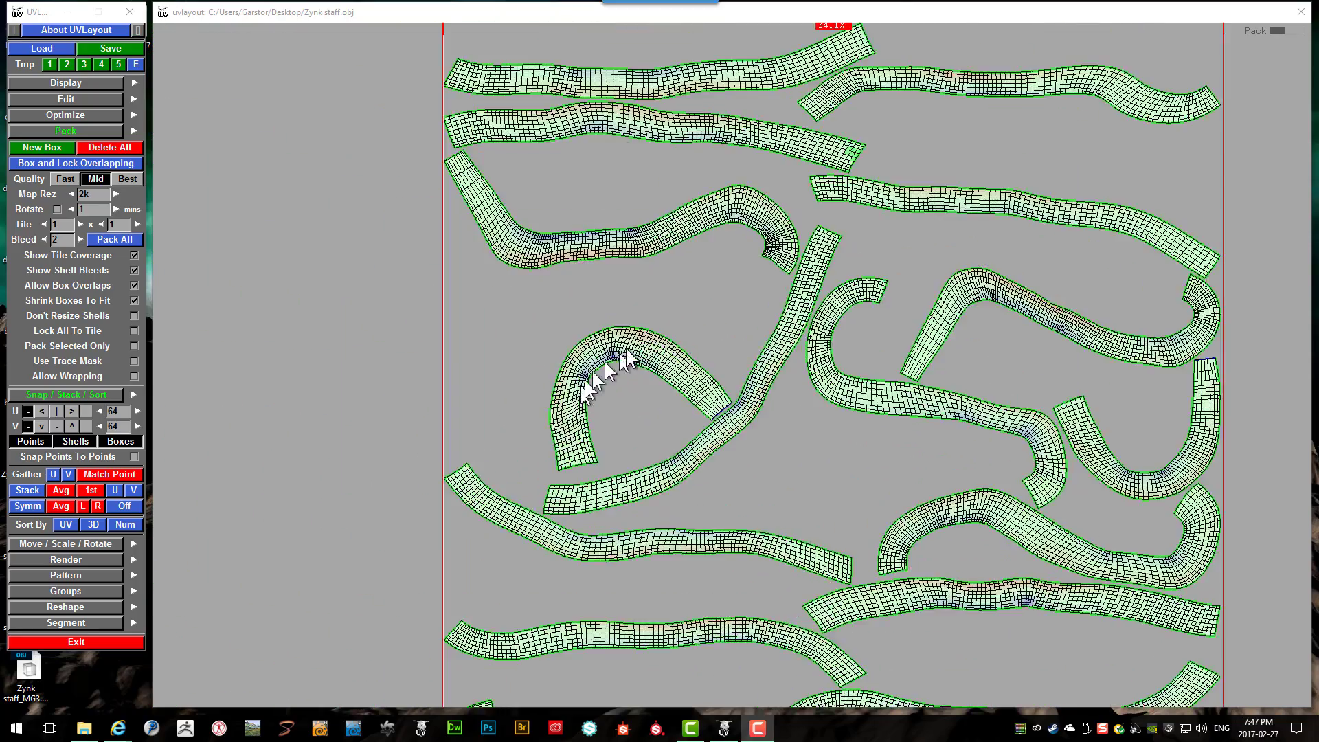
scroll(613, 386, "up", 1)
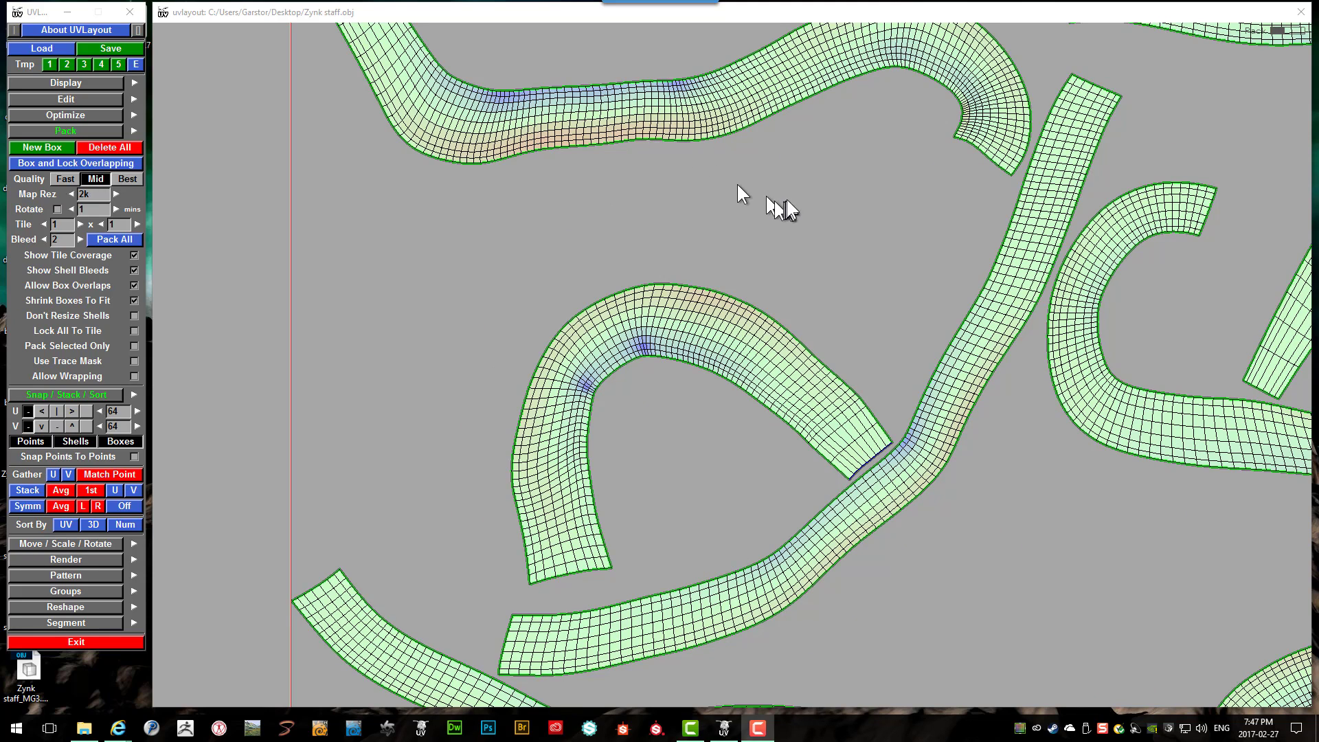
key("3")
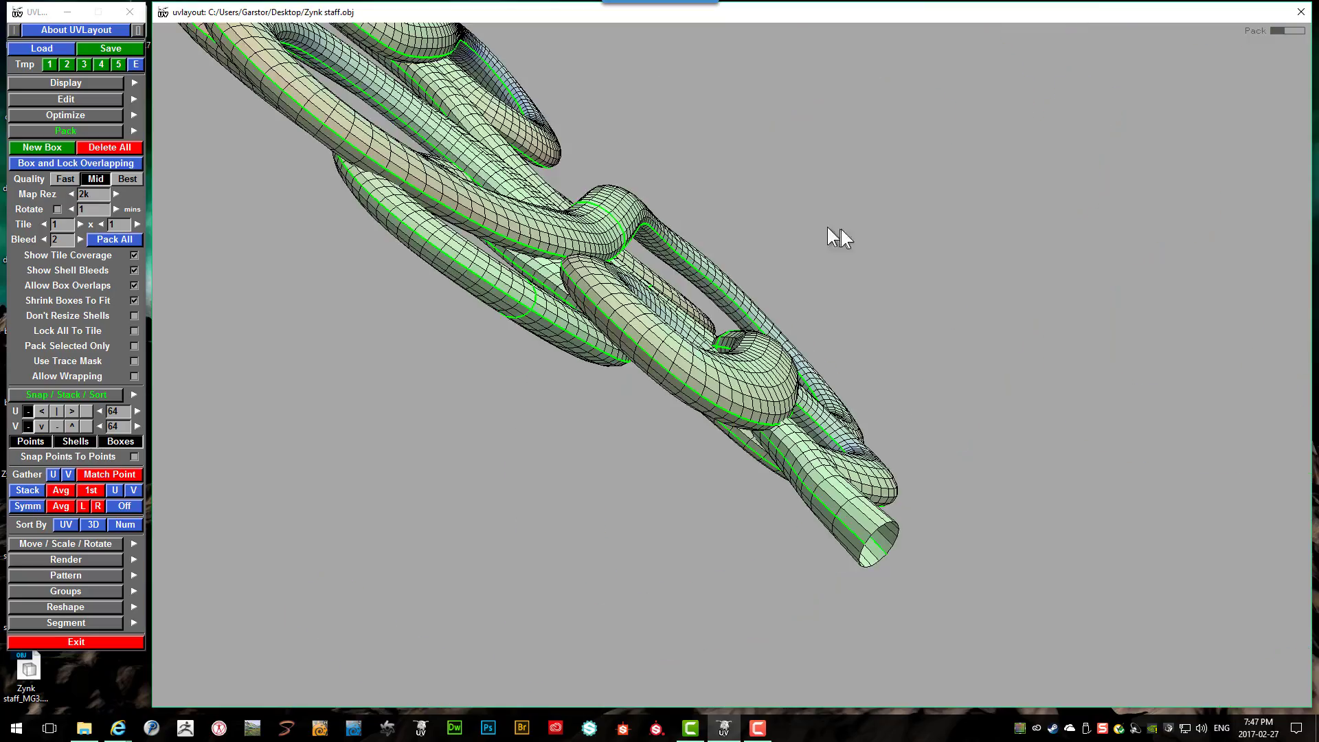
mouse_move(715, 221)
middle_mouse_down()
mouse_move(707, 271)
mouse_move(678, 303)
mouse_move(709, 234)
middle_mouse_up()
scroll(670, 464, "up", 10)
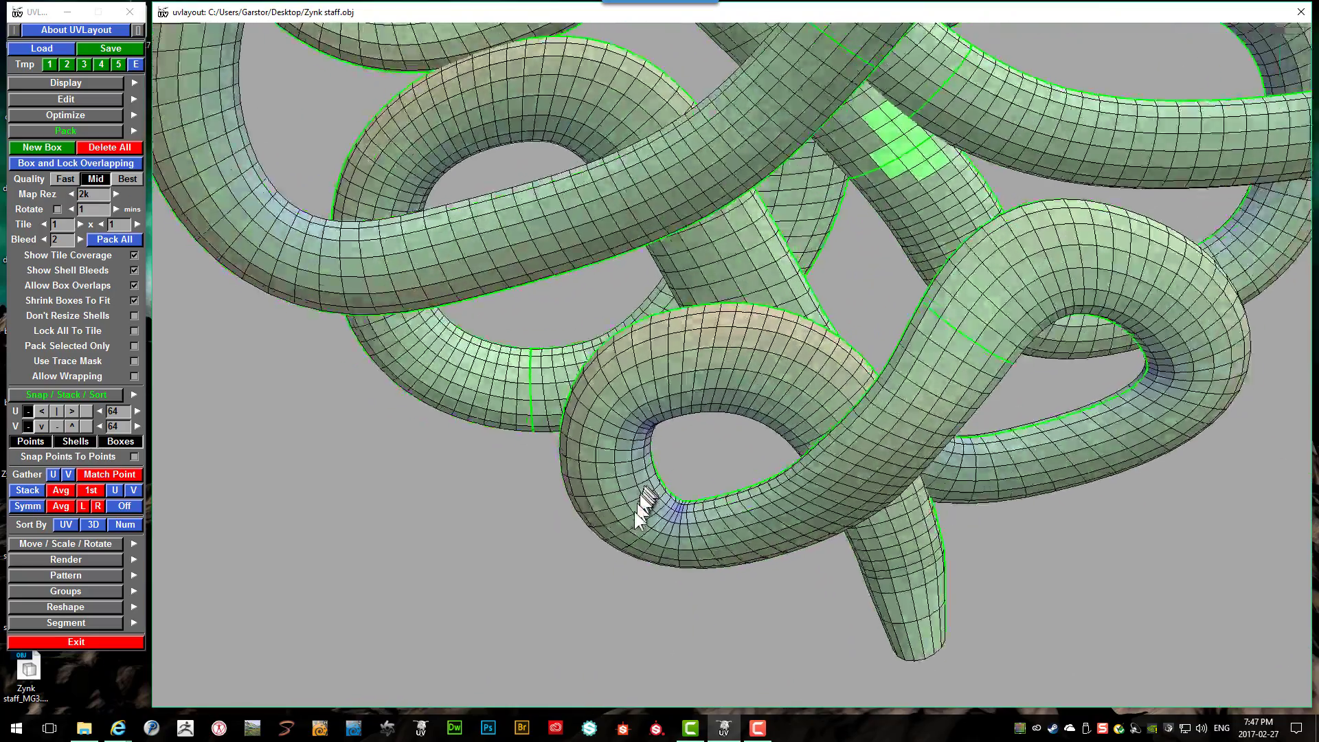
scroll(676, 500, "up", 3)
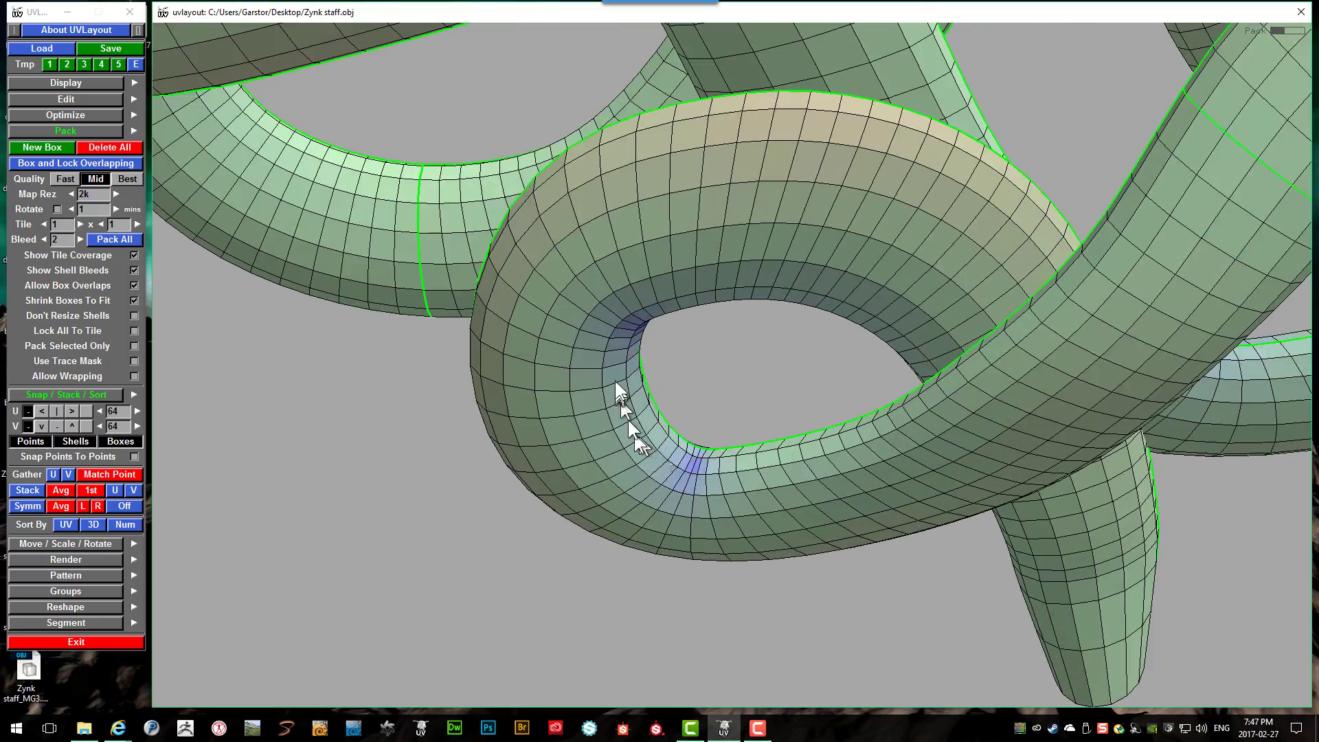
middle_click_drag(618, 388, 625, 278)
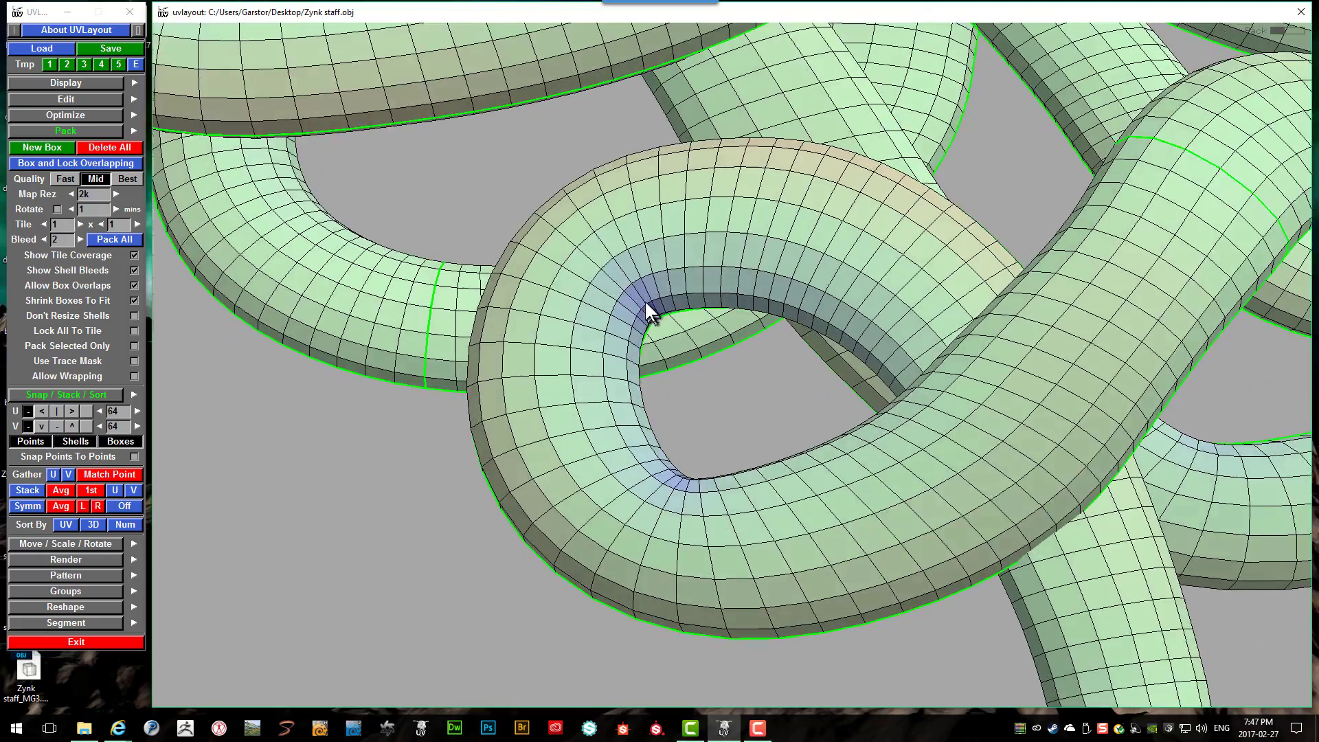
scroll(644, 302, "down", 10)
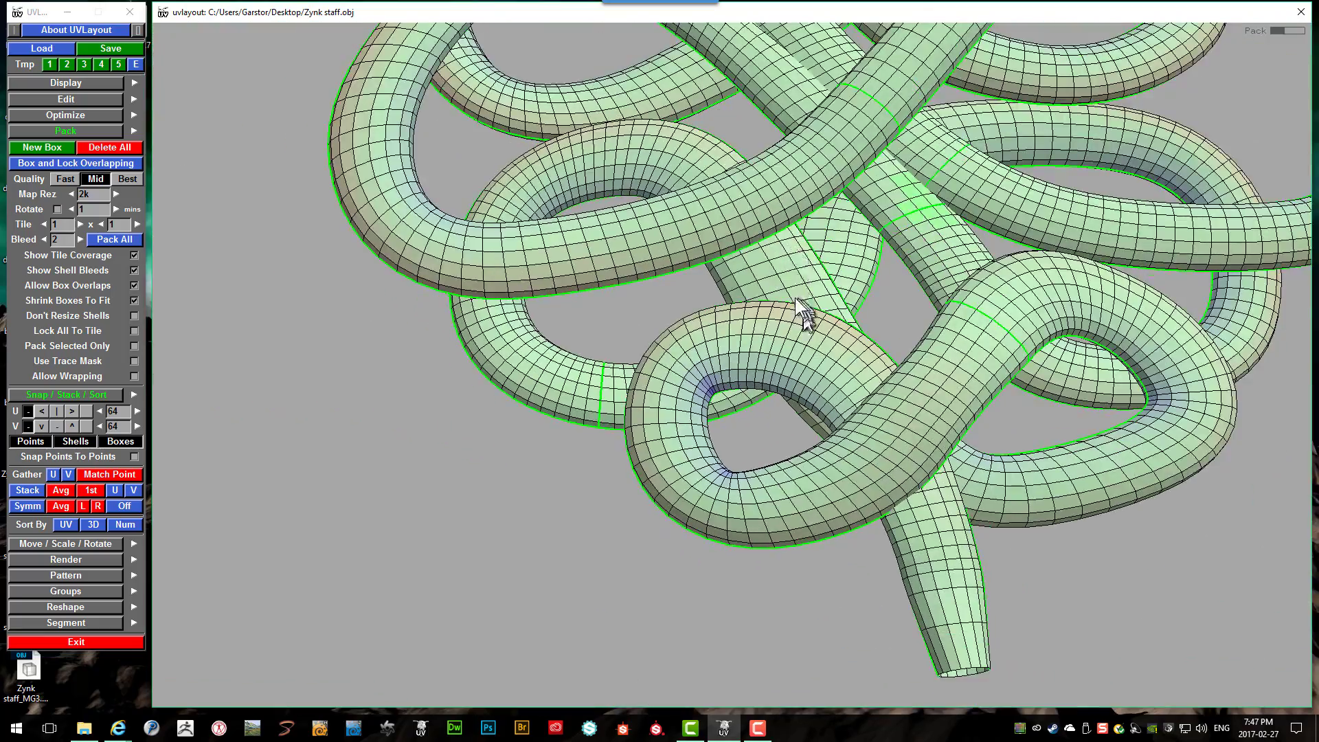
Step: Check the tight loops of the 3D staff for distortion and examine how the curved strips fill the packed UV tile
scroll(731, 134, "down", 10)
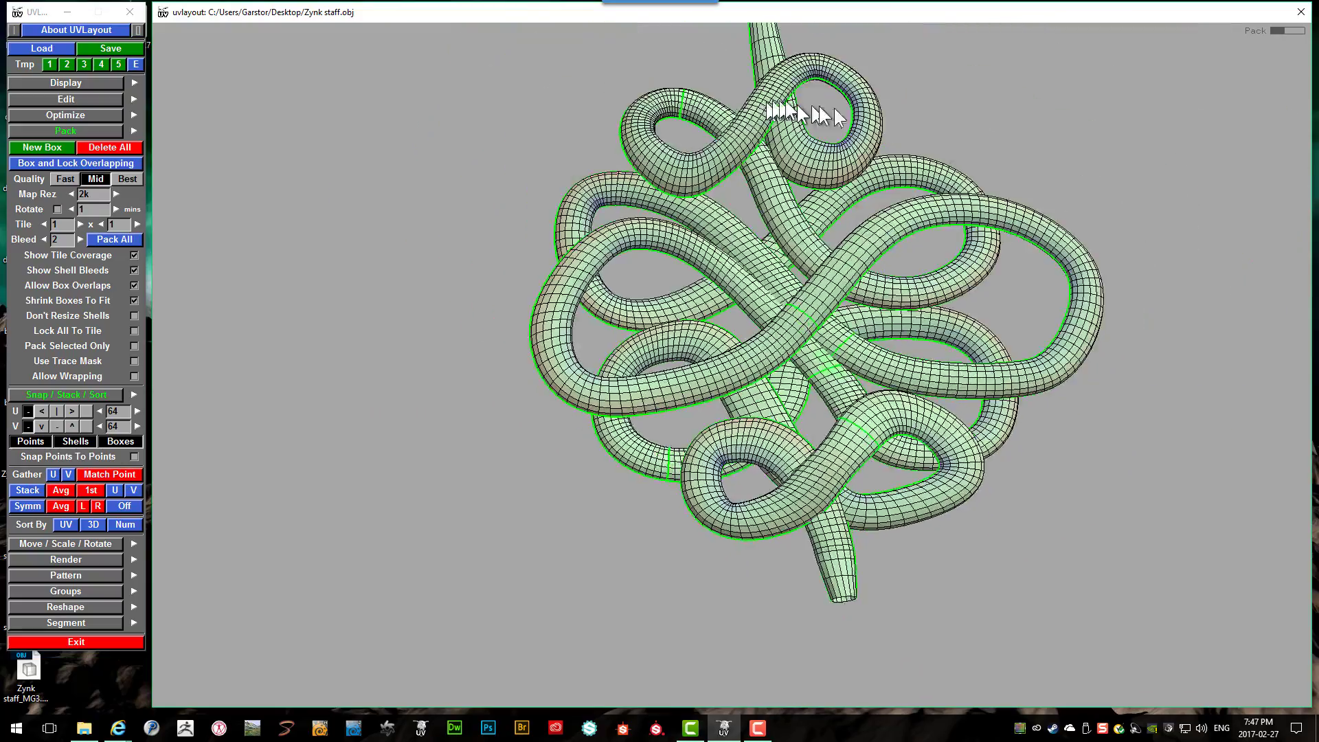
scroll(839, 131, "up", 10)
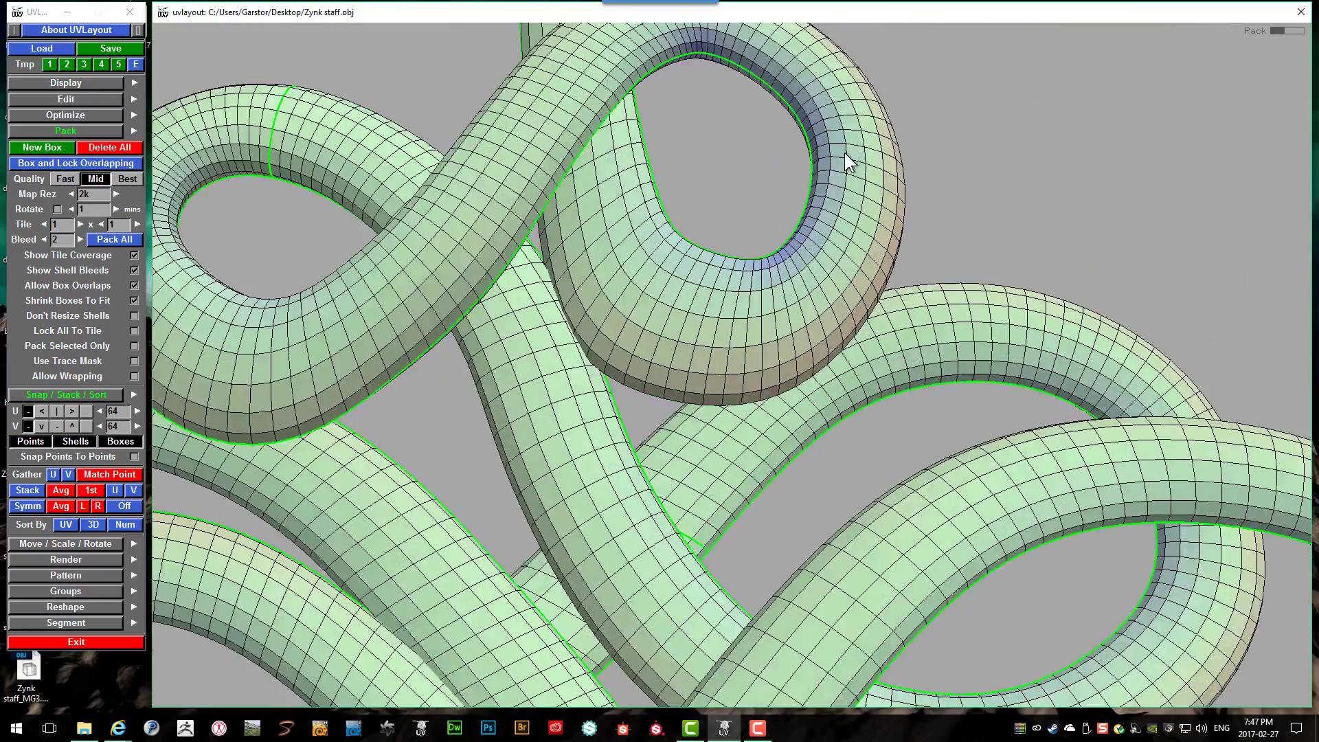
left_click_drag(844, 153, 553, 258)
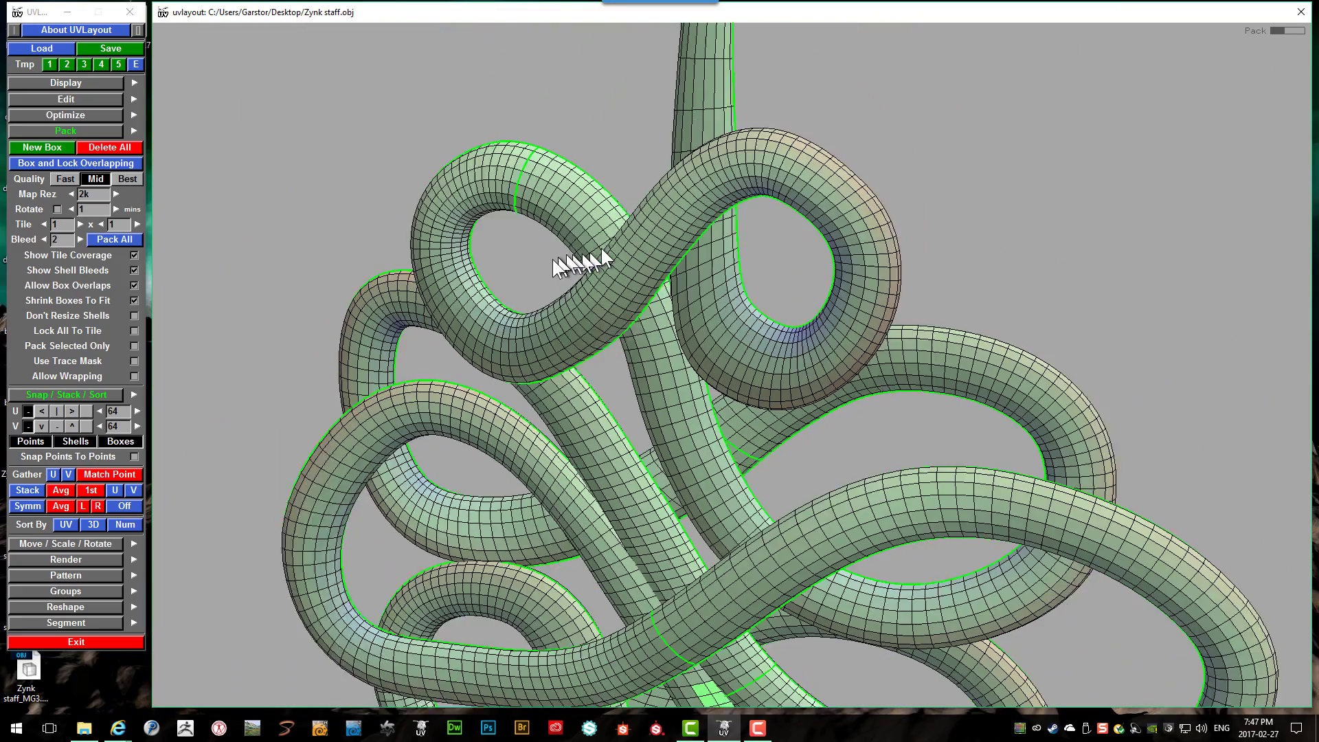
right_click_drag(553, 259, 644, 324)
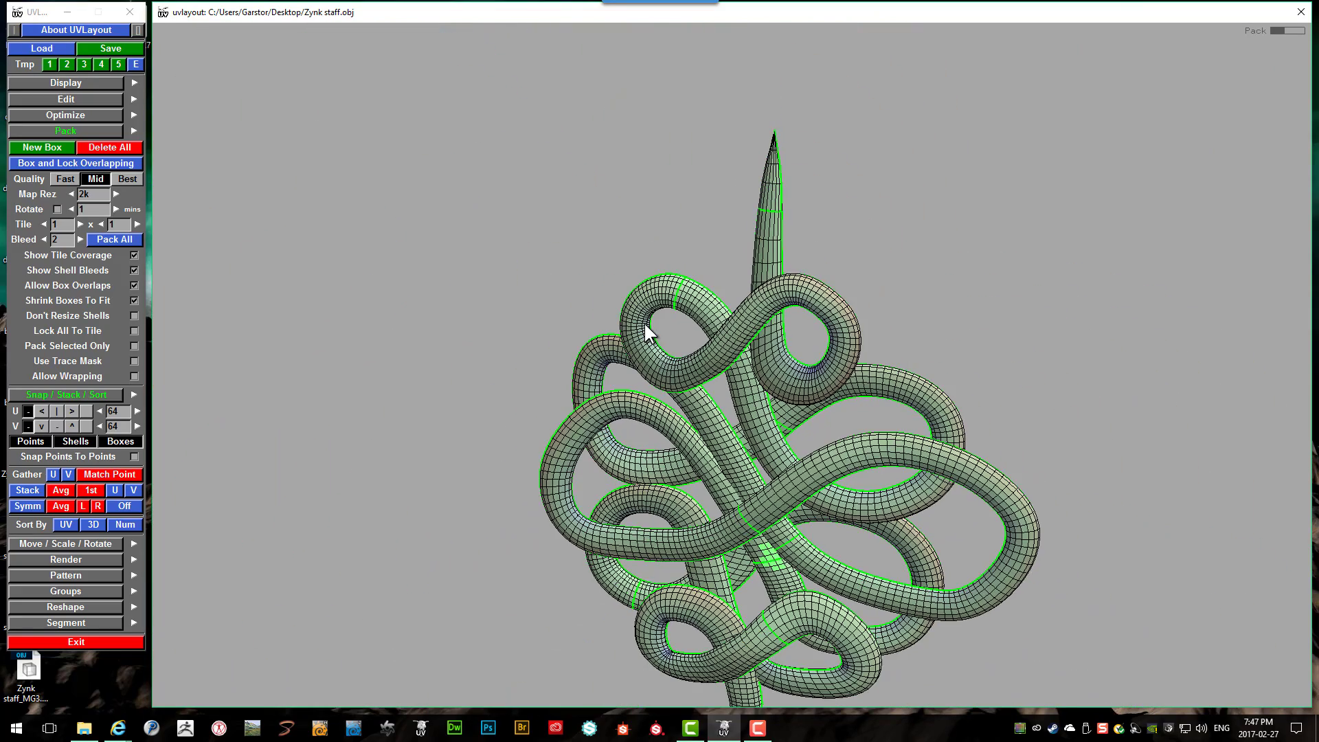
key("u")
scroll(789, 271, "down", 5)
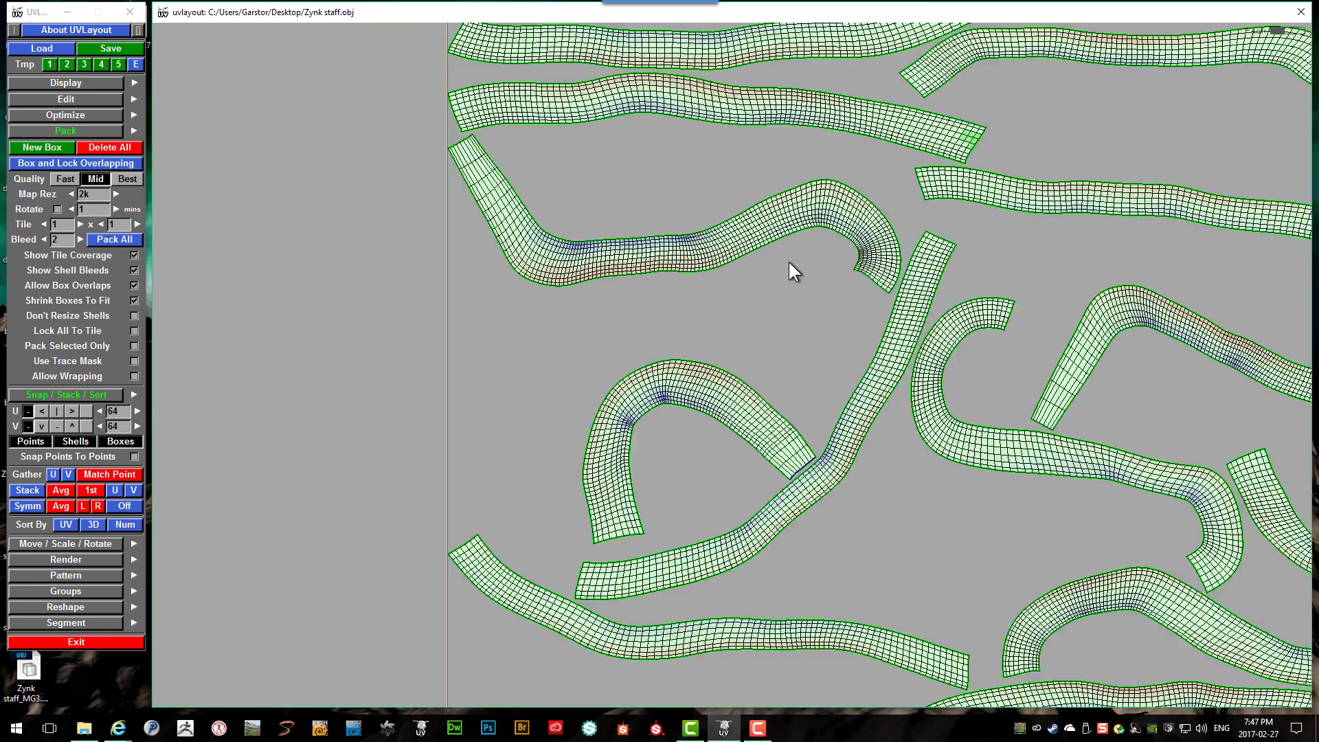
scroll(769, 303, "down", 3)
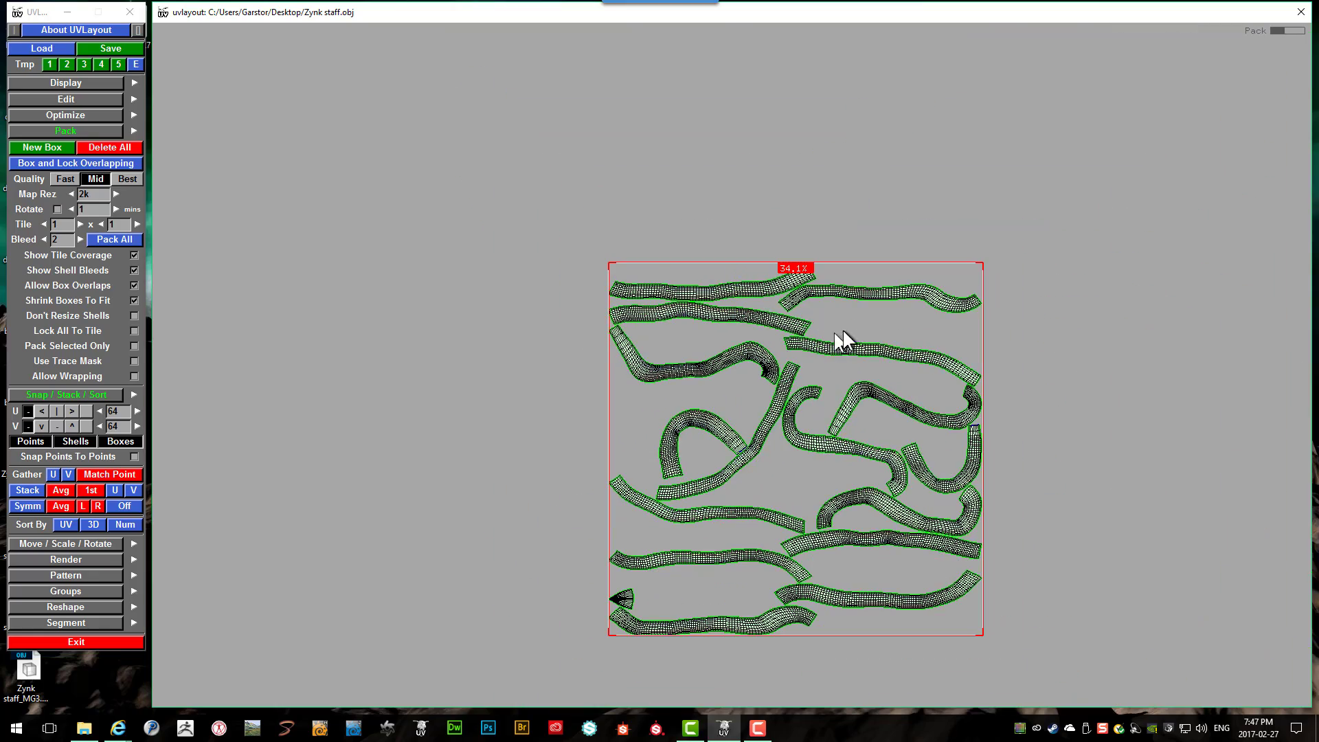
scroll(834, 324, "down", 1)
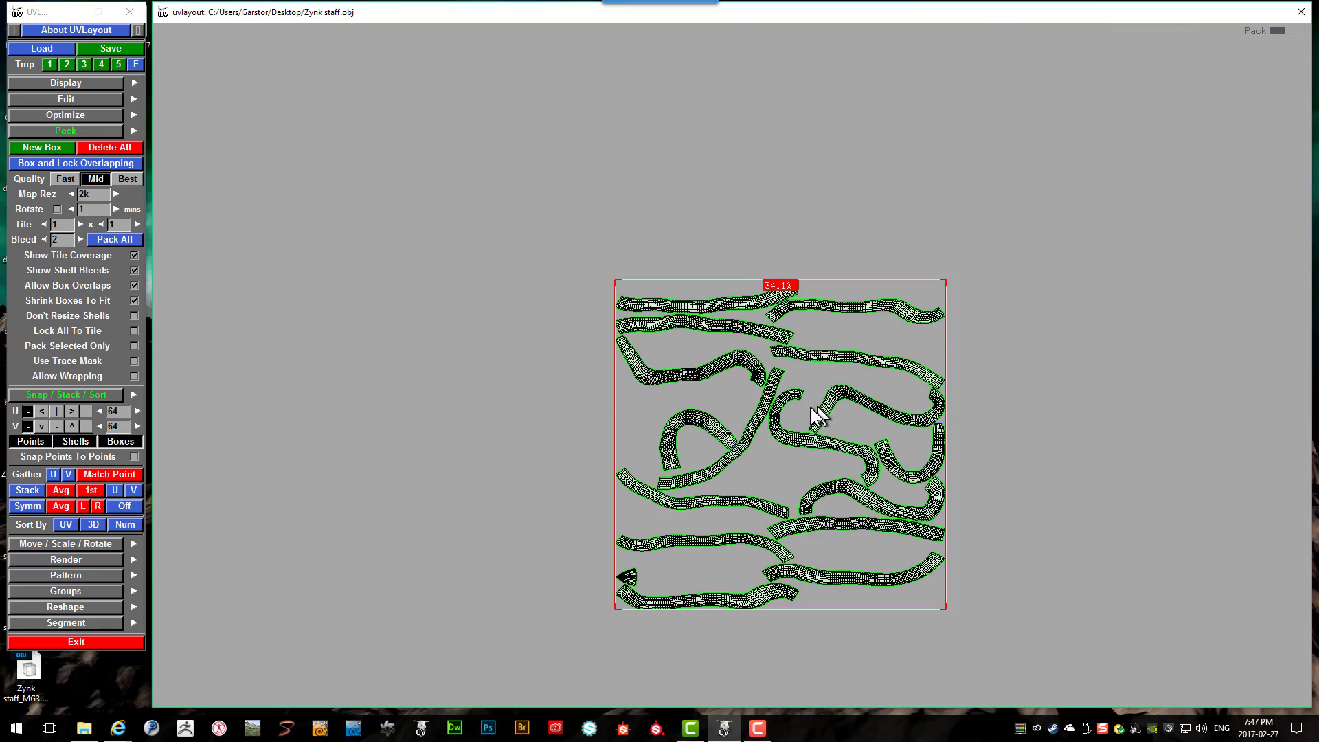
scroll(813, 413, "up", 4)
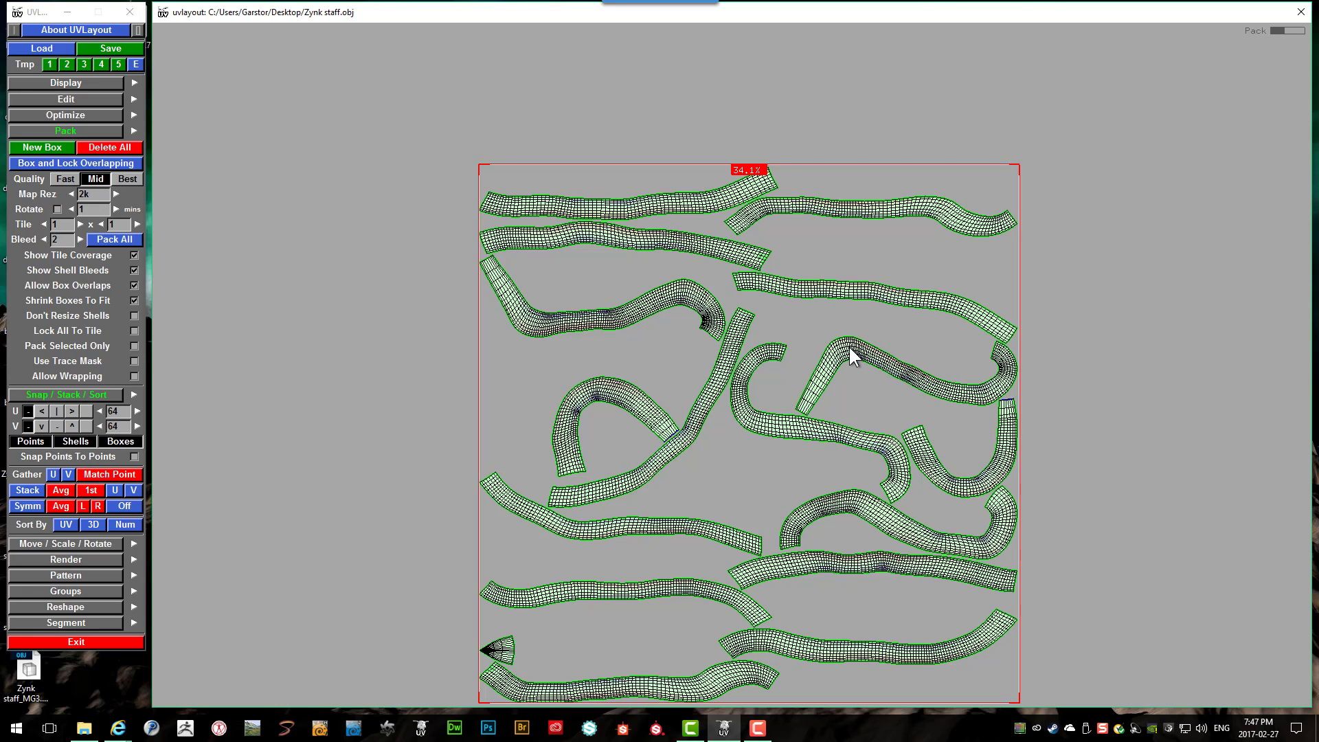
scroll(852, 385, "down", 3)
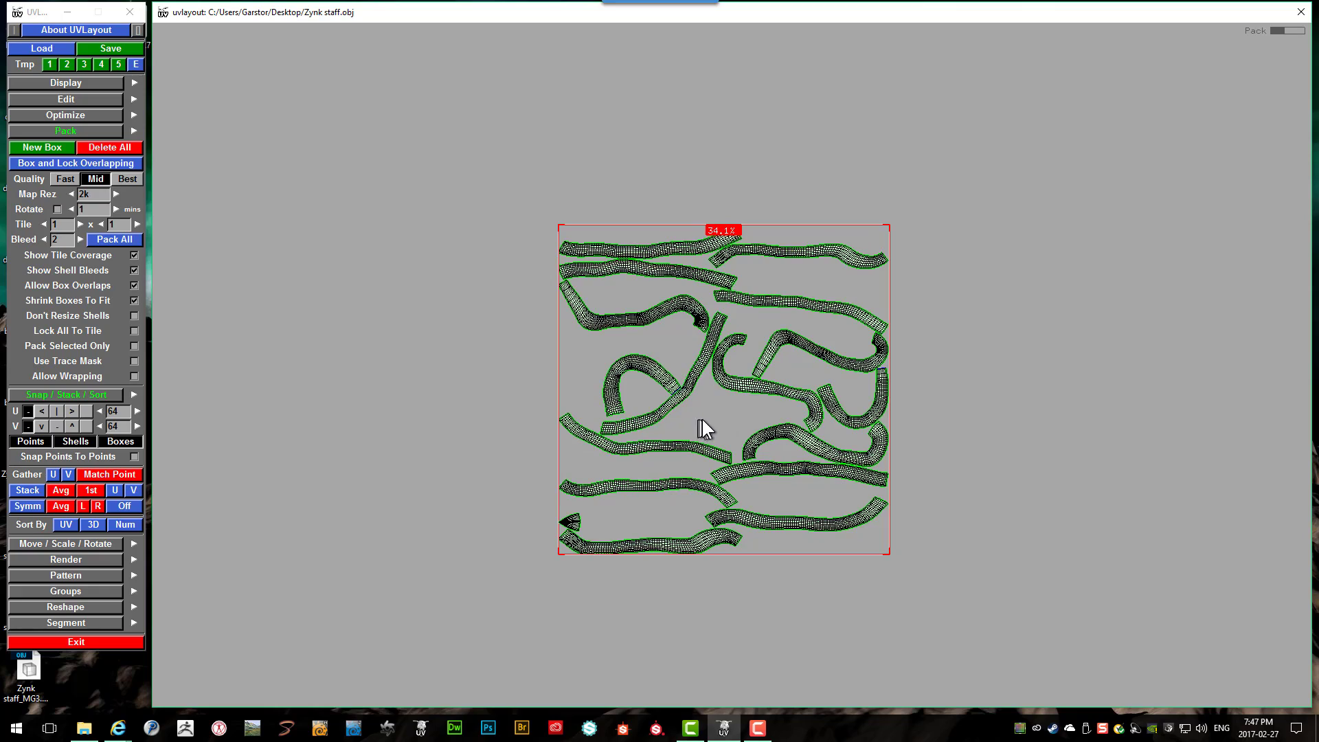
scroll(703, 420, "up", 5)
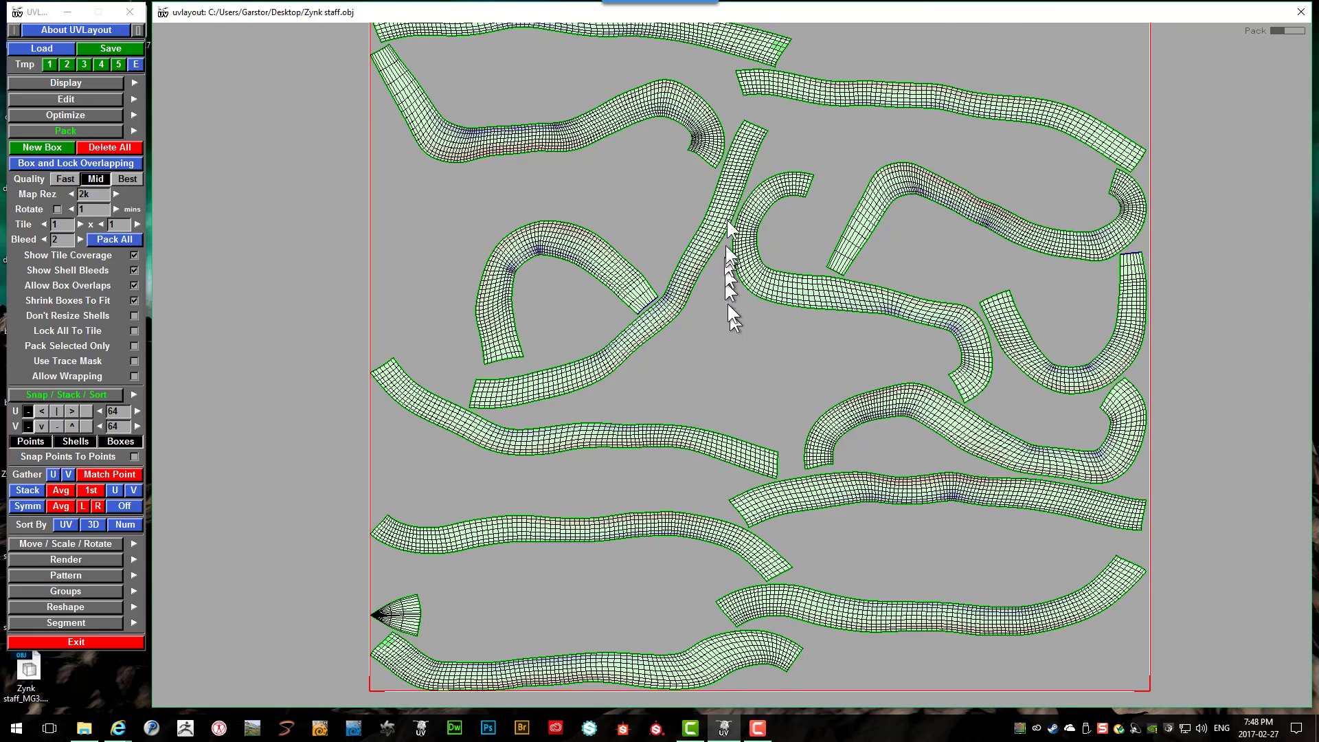
scroll(731, 261, "down", 2)
scroll(799, 213, "down", 1)
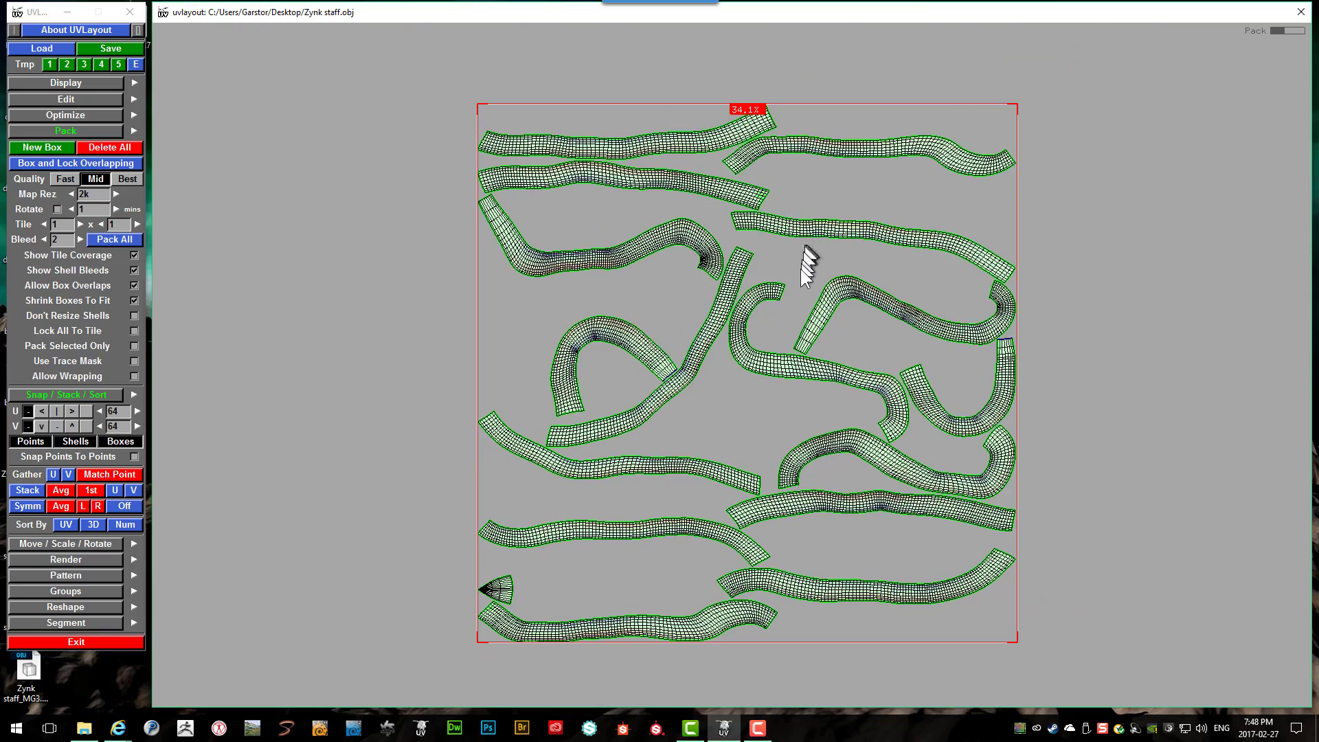
scroll(801, 269, "up", 5)
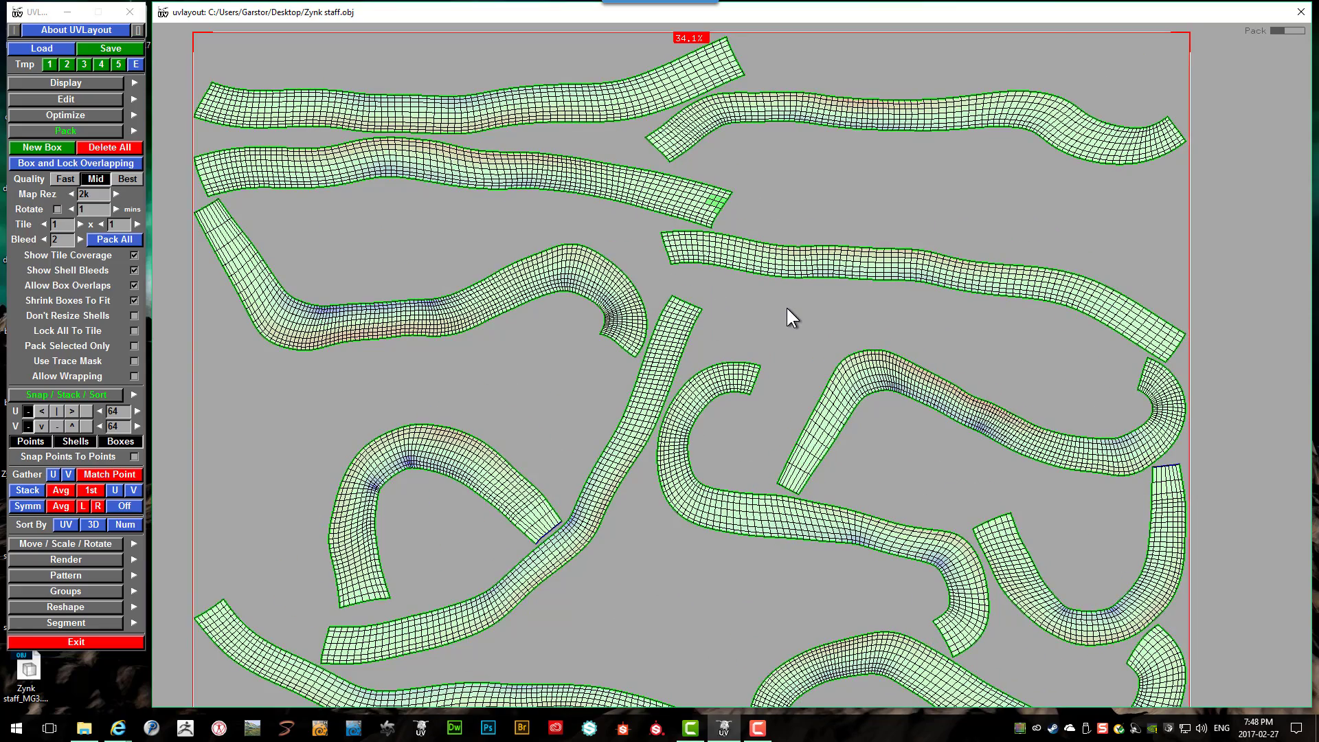
scroll(786, 316, "down", 4)
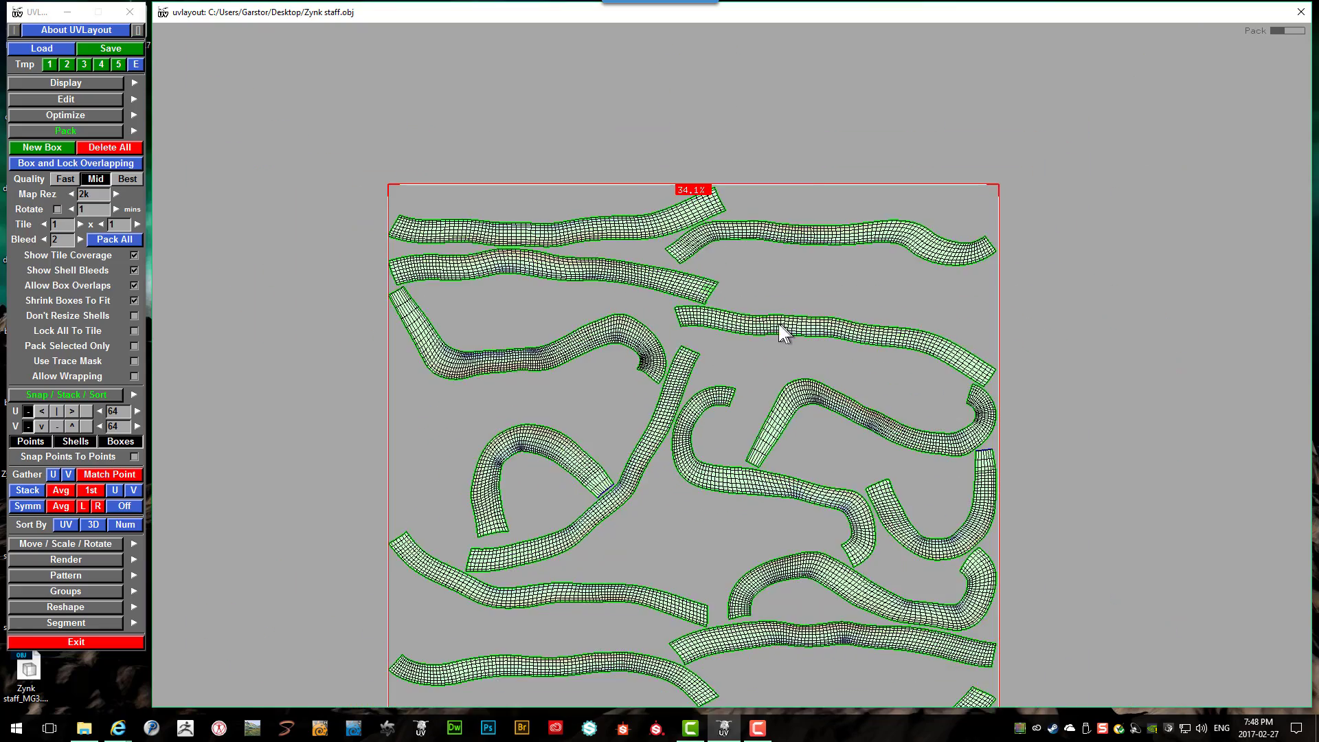
scroll(776, 351, "down", 1)
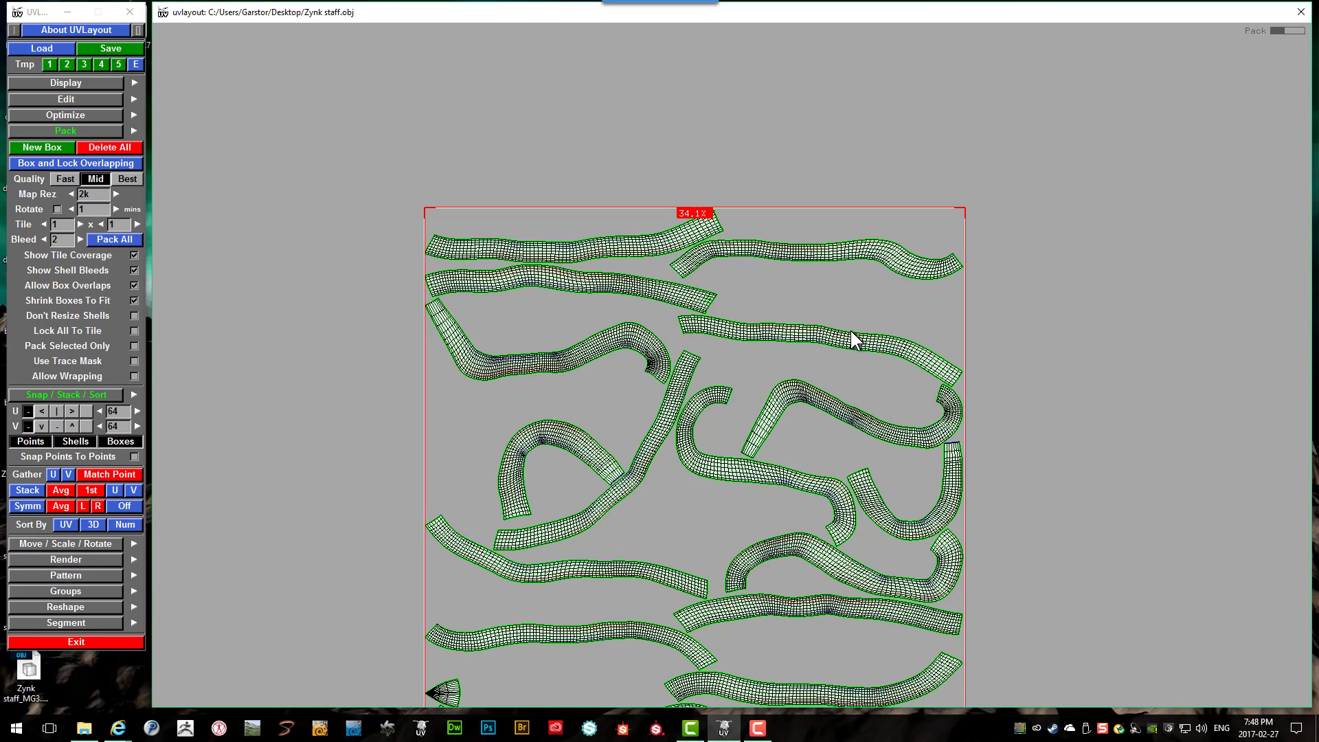
Step: Straighten the three topmost curved UV strips in the tile into rectangles and compare their distortion colouring
scroll(798, 281, "up", 5)
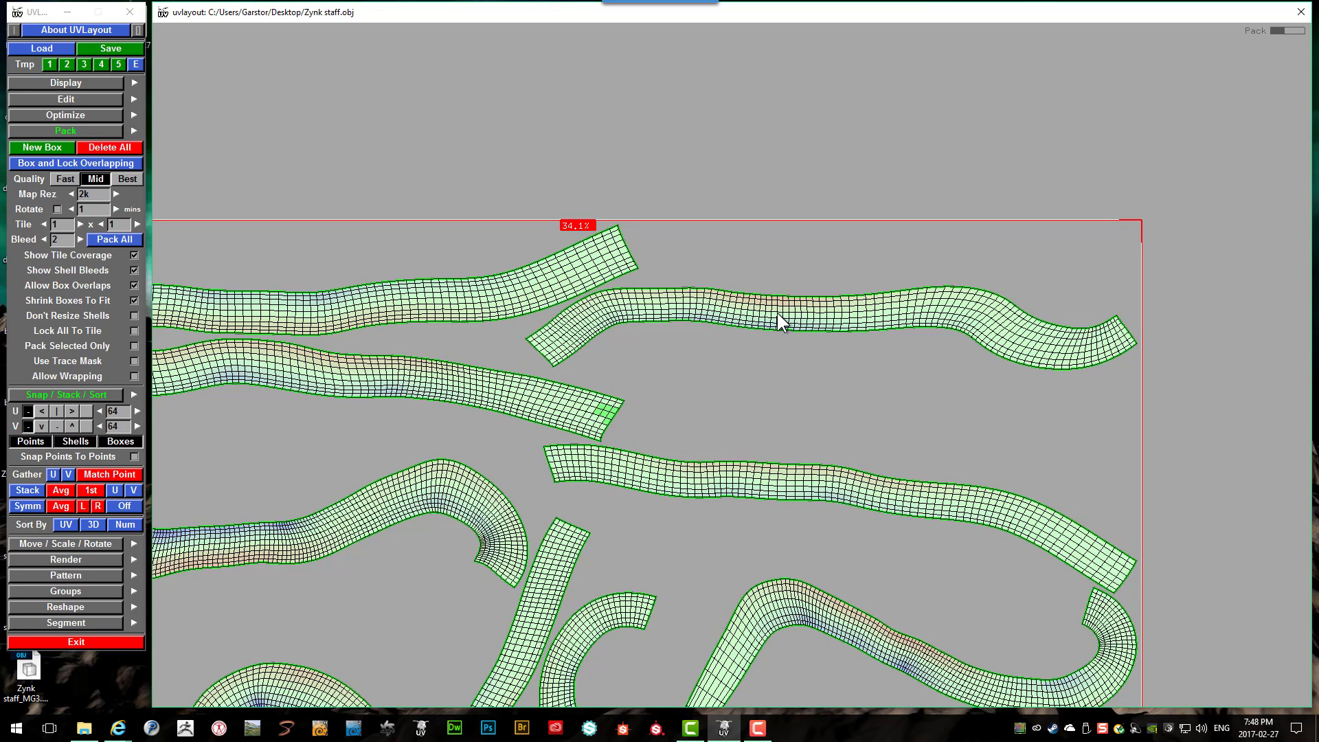
key("b")
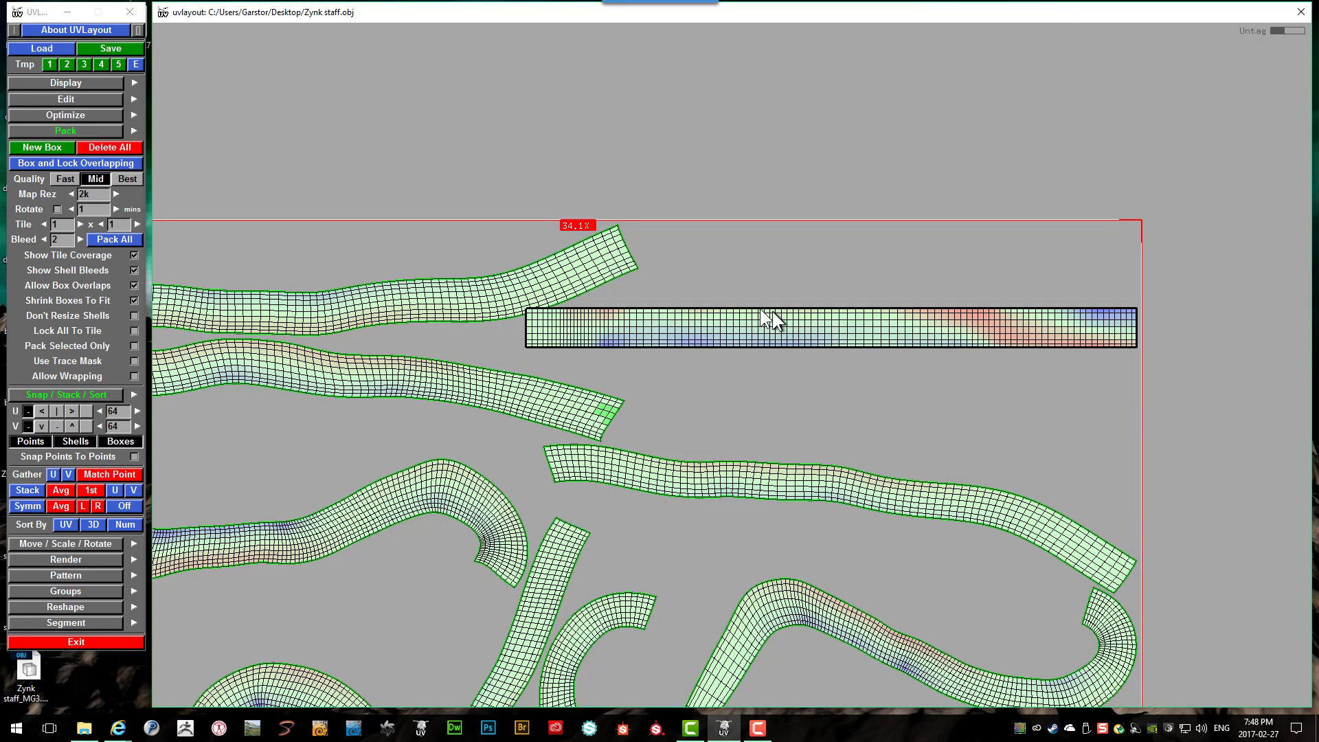
key("b")
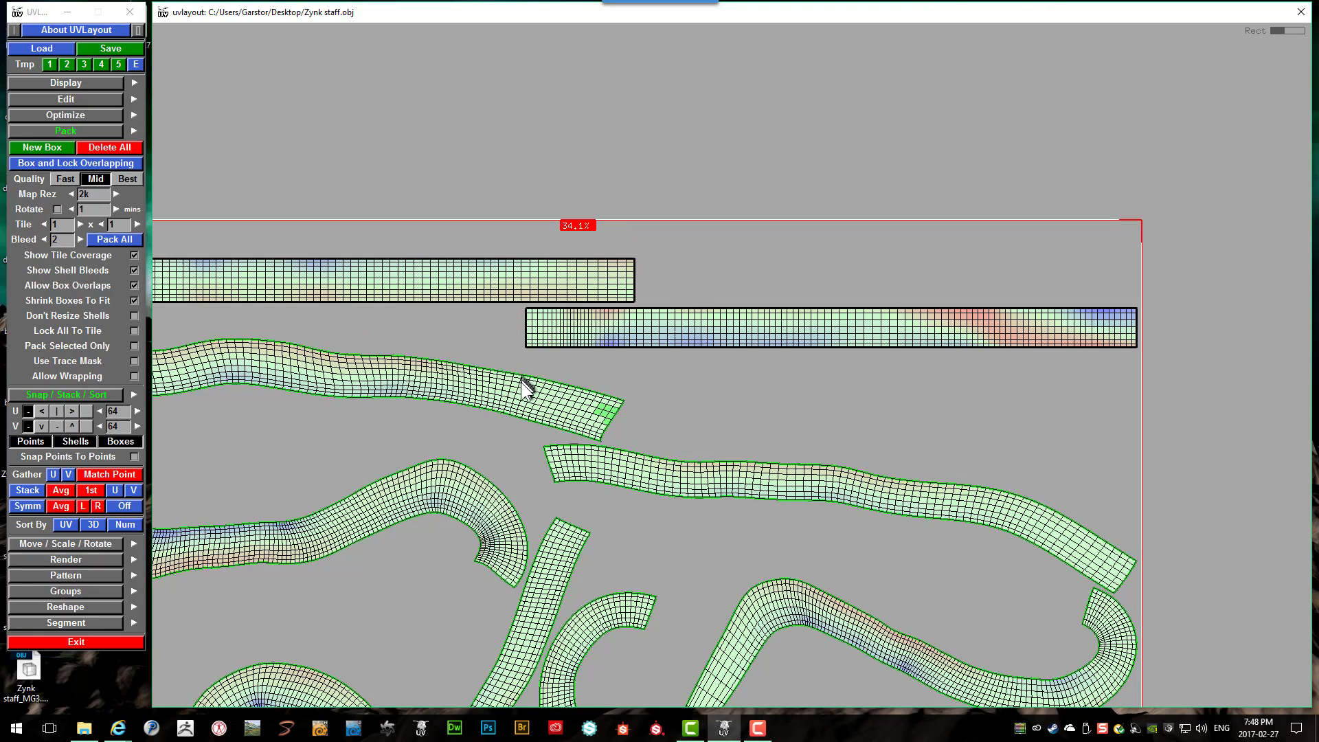
key("b")
right_click_drag(529, 376, 707, 353)
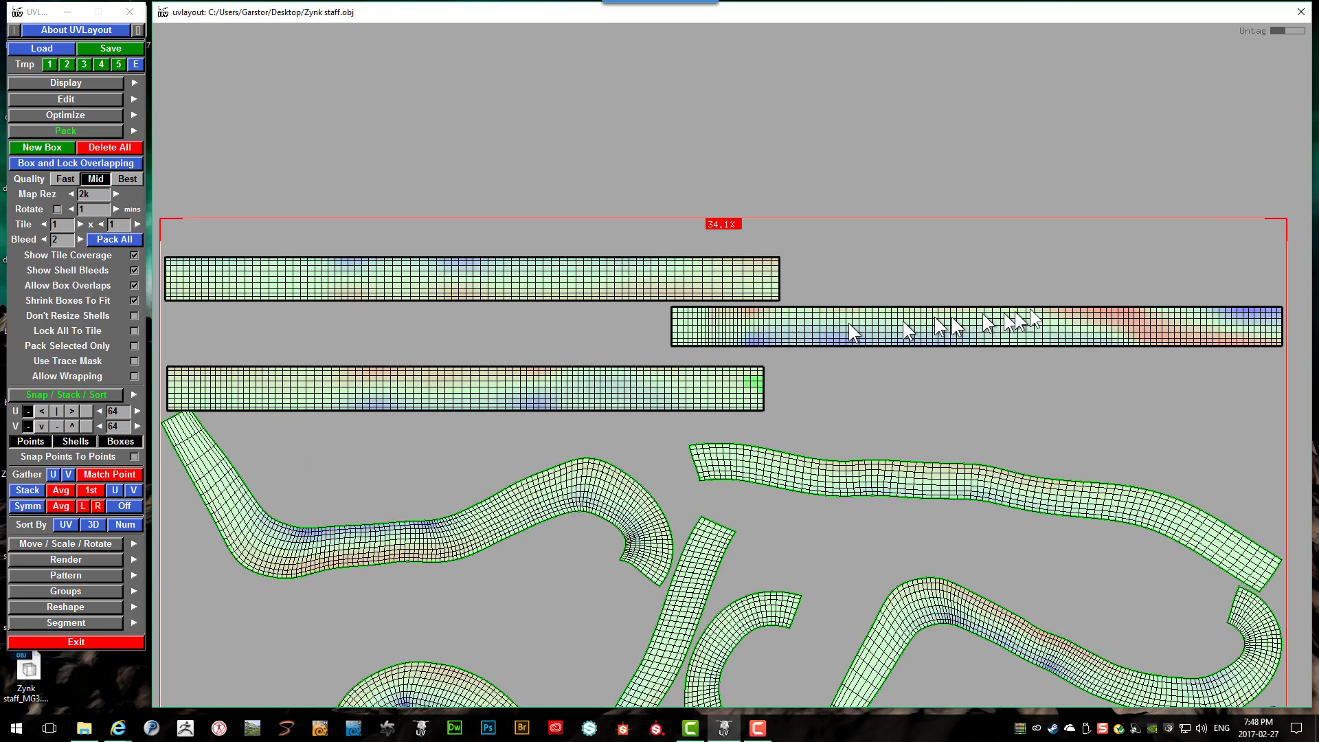
right_click_drag(1183, 327, 742, 370)
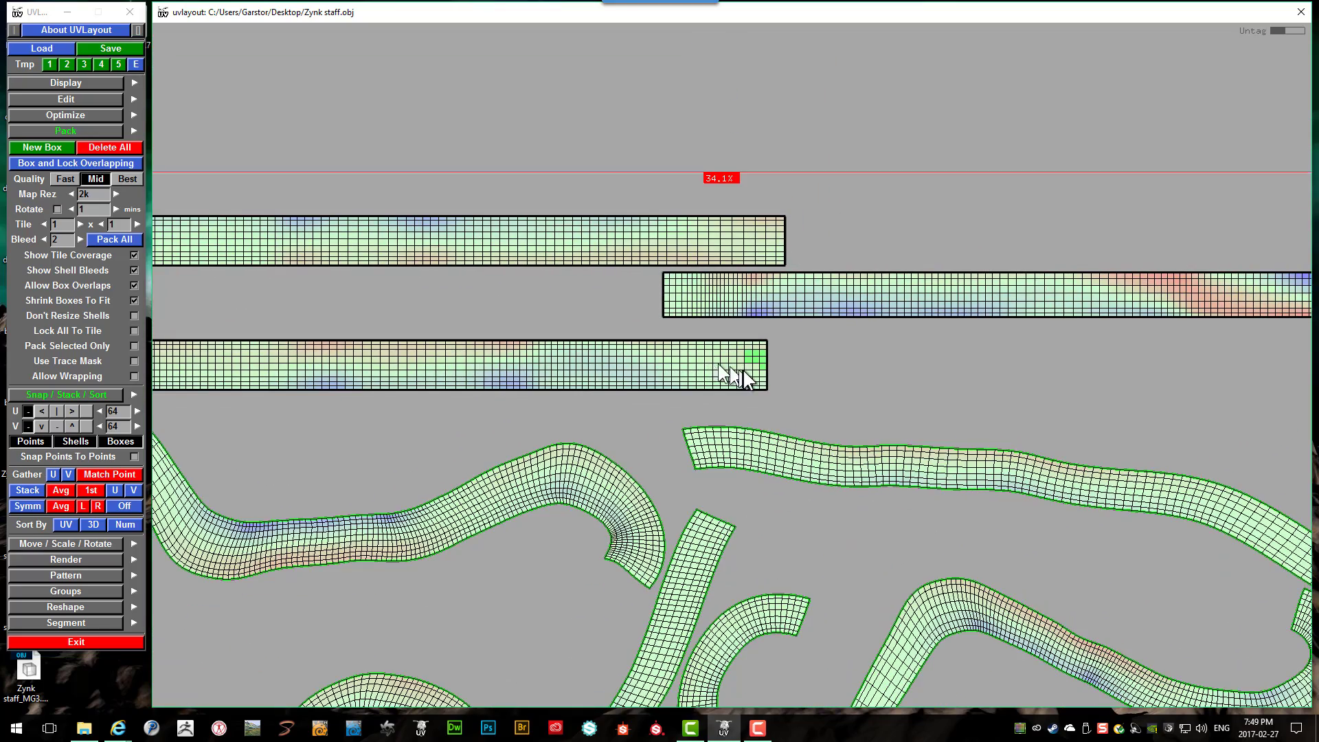
scroll(749, 375, "down", 3)
scroll(749, 374, "up", 1)
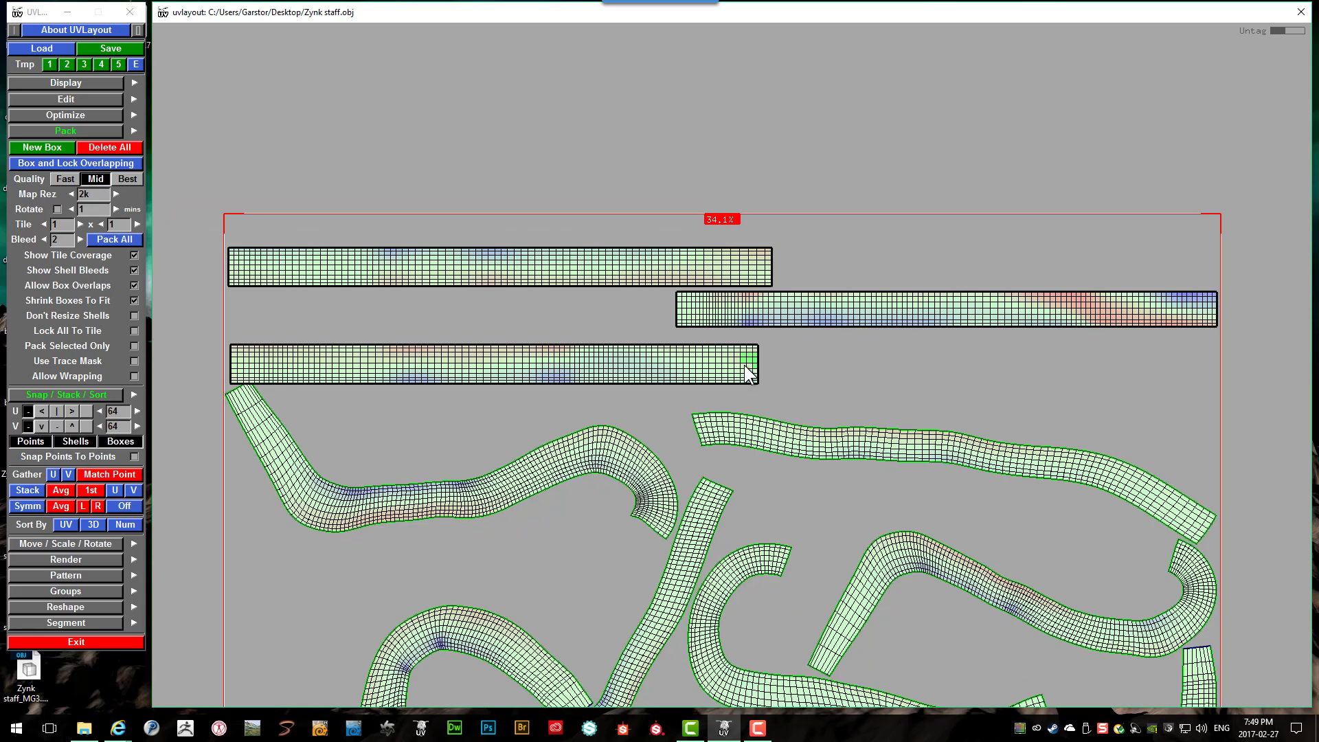
scroll(749, 375, "down", 1)
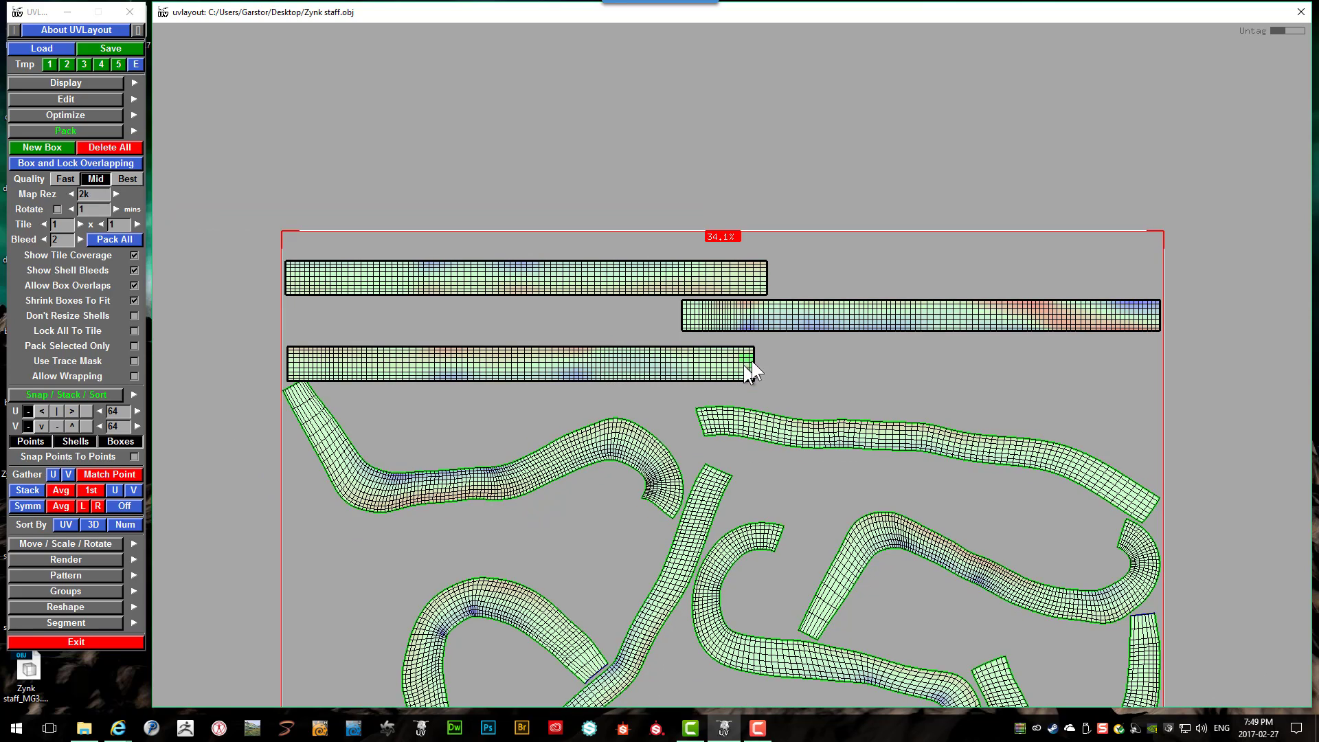
Step: Examine the 3D staff from several angles, checking seams and distortion on its loops, crossing strips and tapered tip
key("3")
scroll(798, 355, "down", 6)
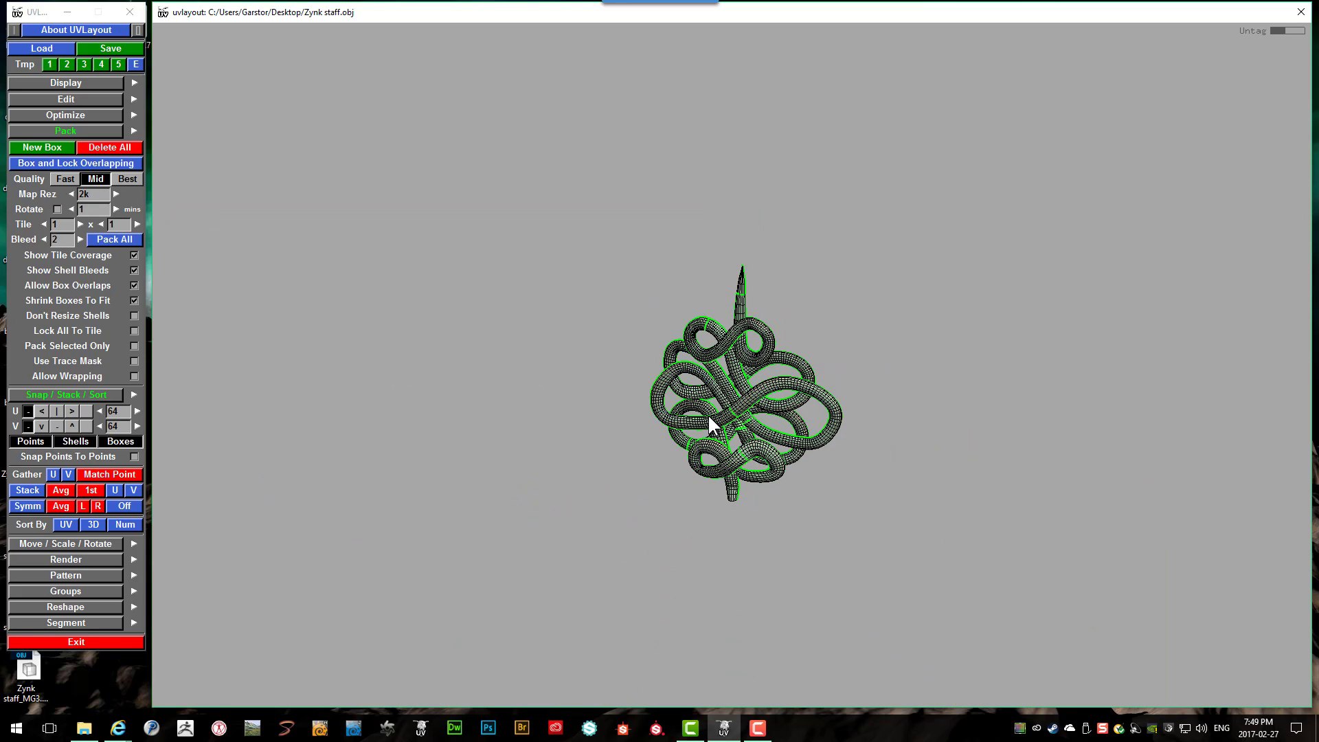
left_click_drag(734, 407, 755, 360)
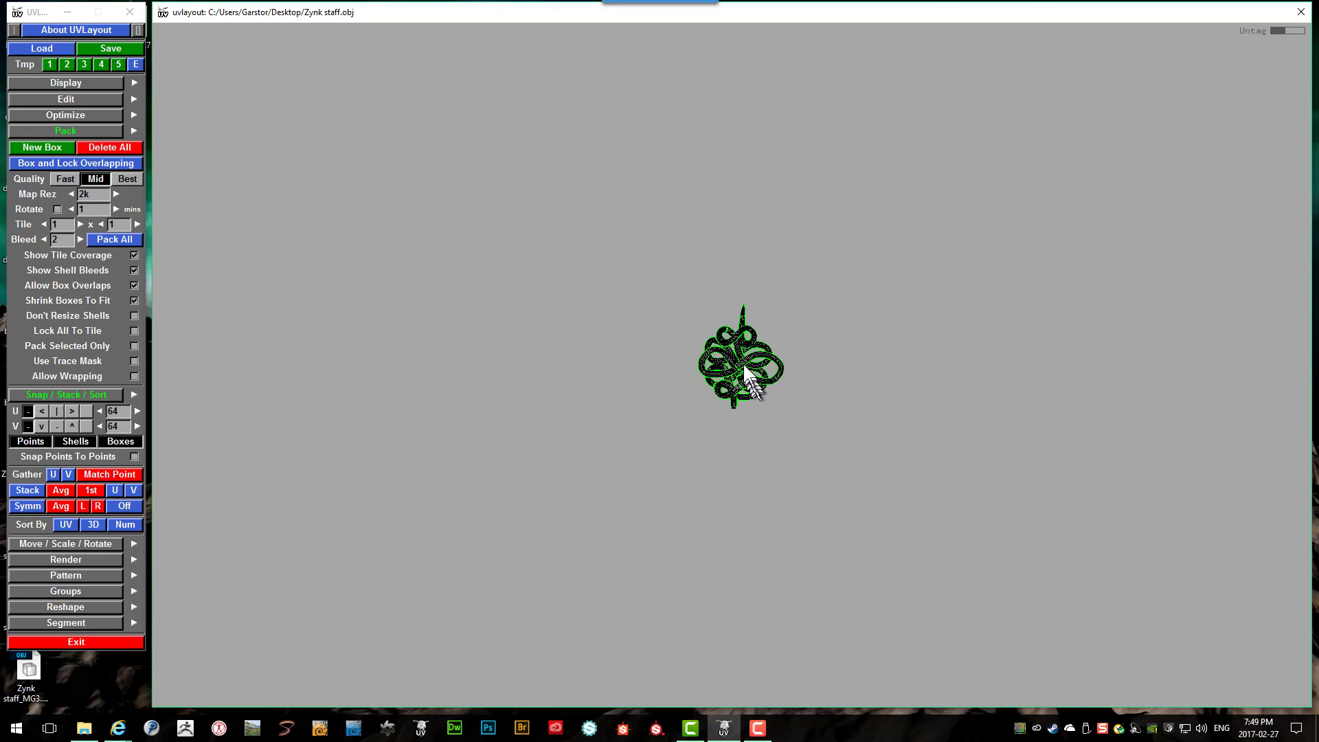
scroll(745, 371, "up", 5)
scroll(728, 316, "up", 6)
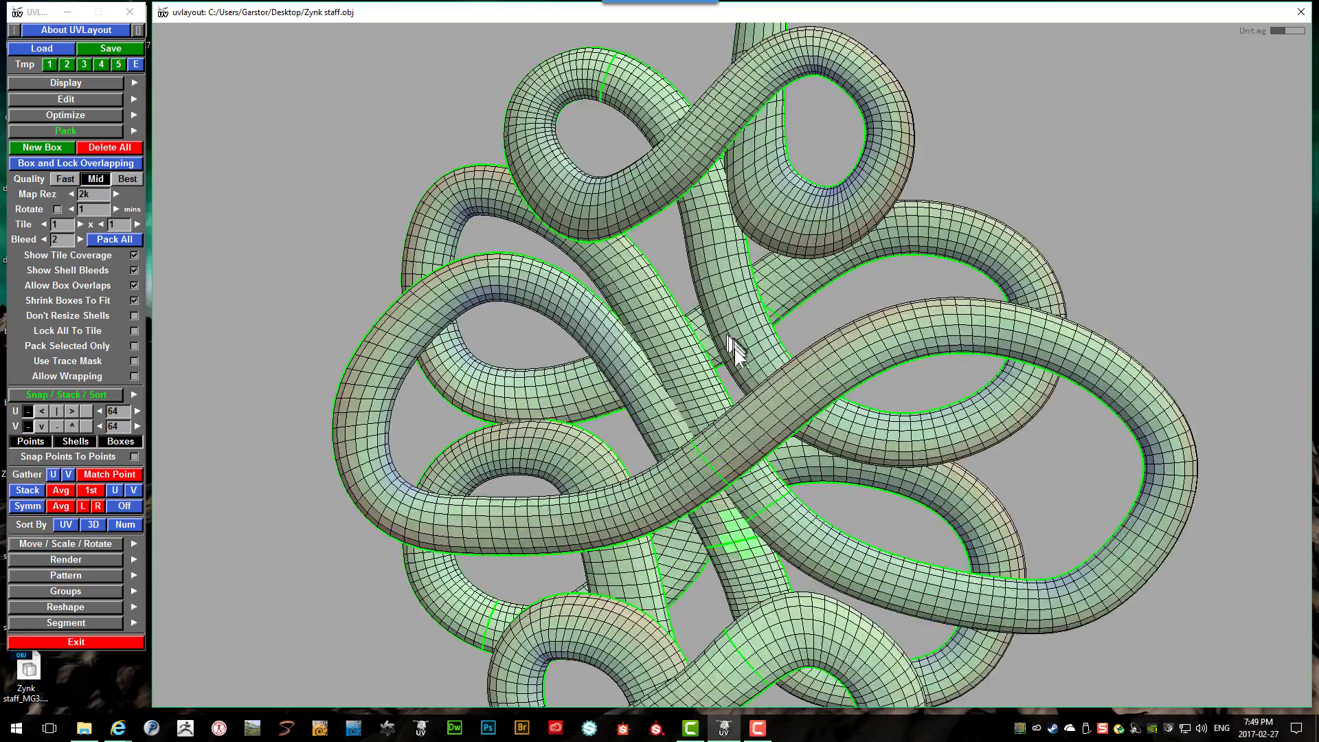
left_click_drag(735, 351, 807, 386)
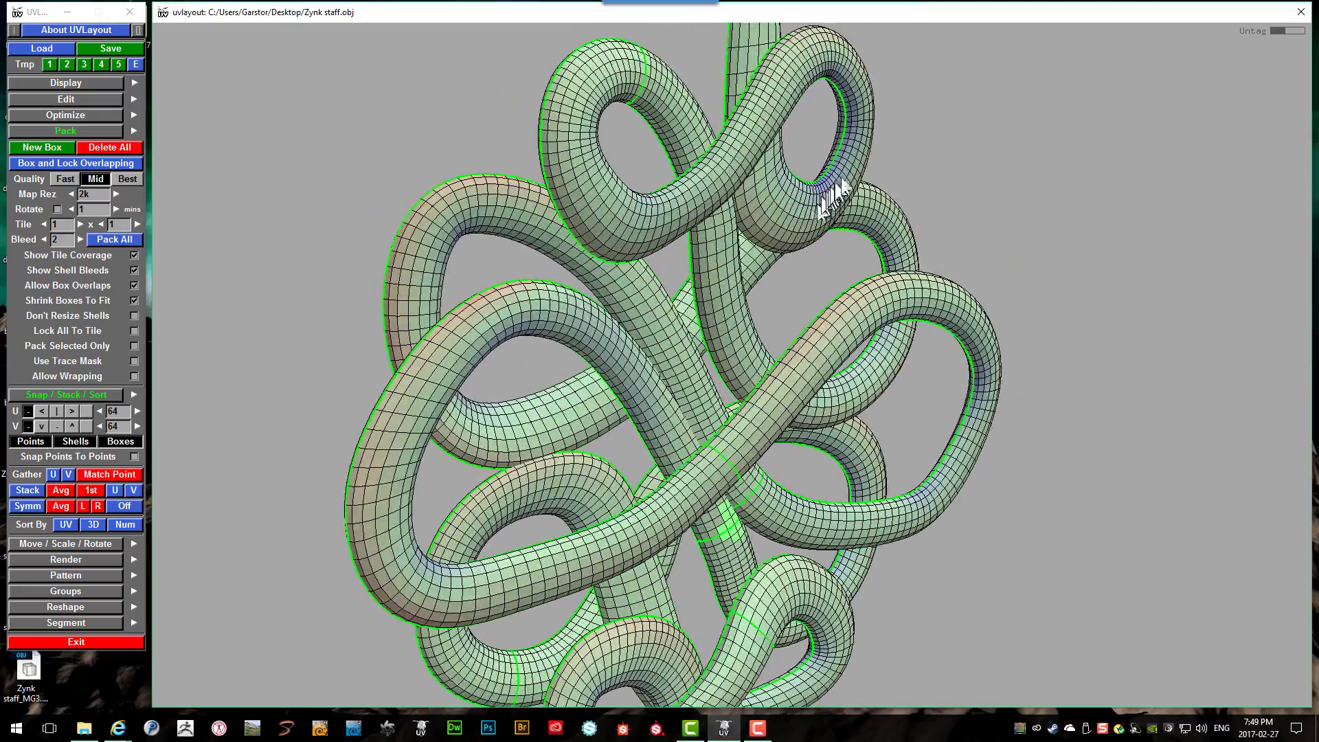
left_click_drag(782, 312, 628, 468)
right_click_drag(639, 421, 760, 330)
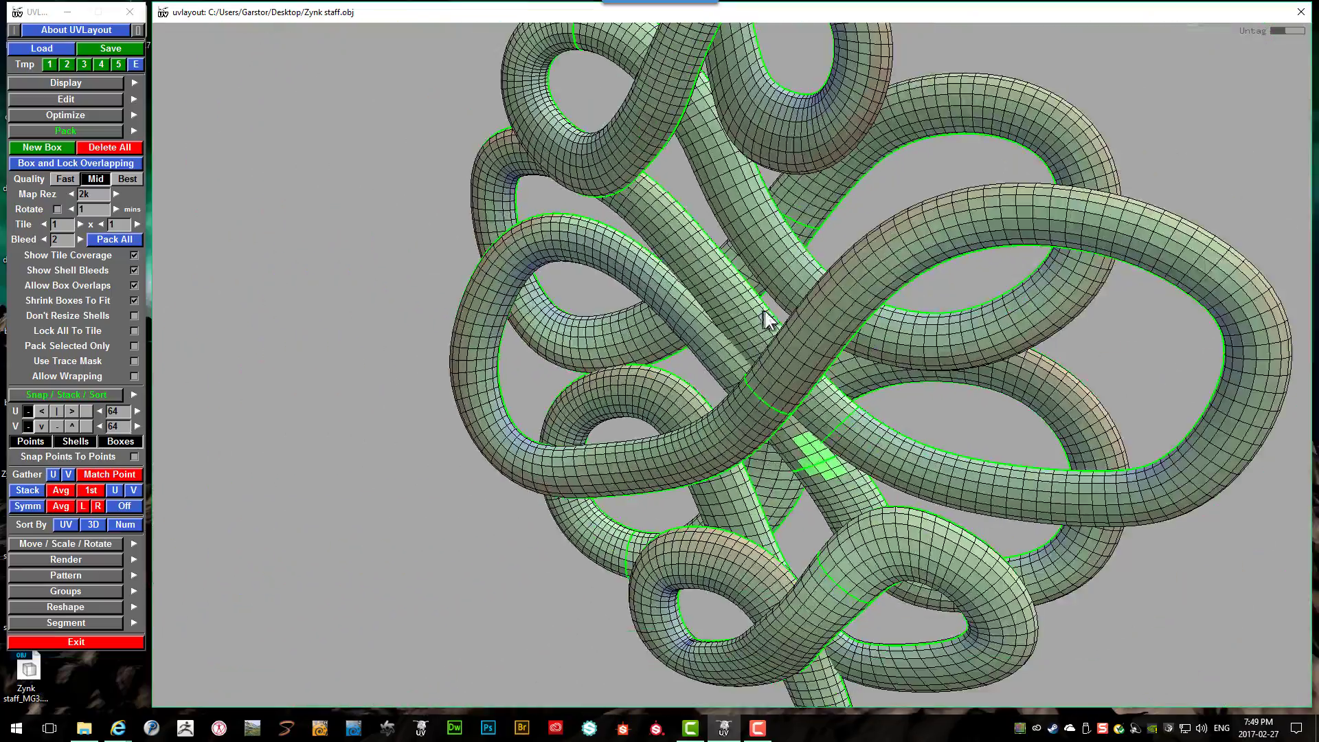
left_click_drag(728, 286, 756, 180)
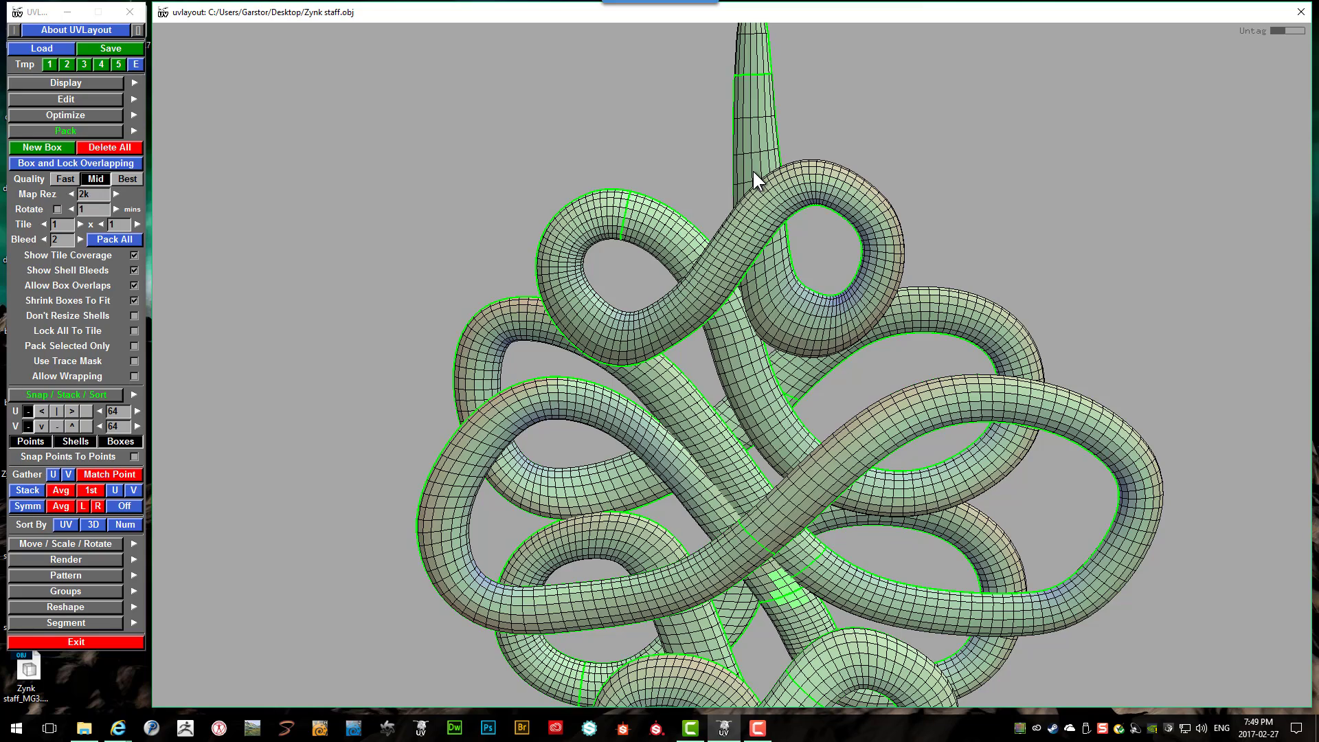
scroll(753, 169, "down", 4)
scroll(761, 295, "up", 5)
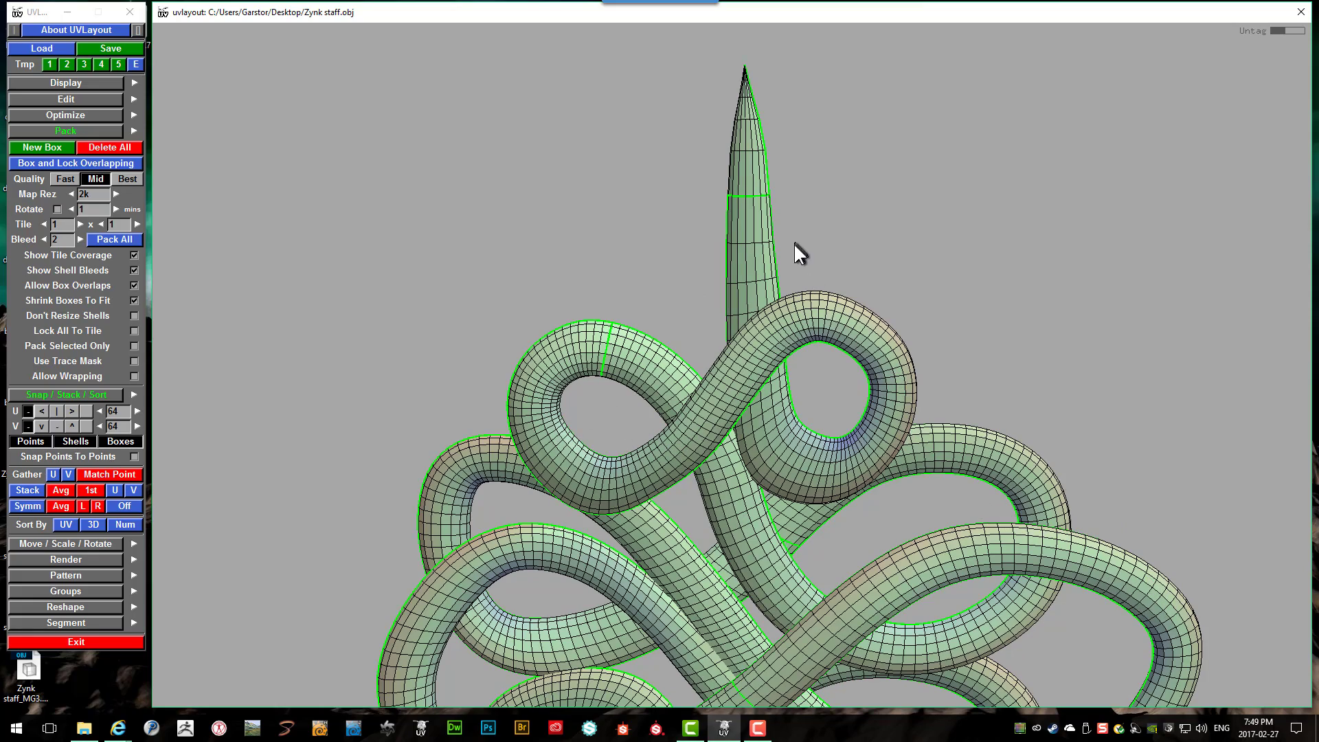
left_click_drag(761, 233, 712, 275)
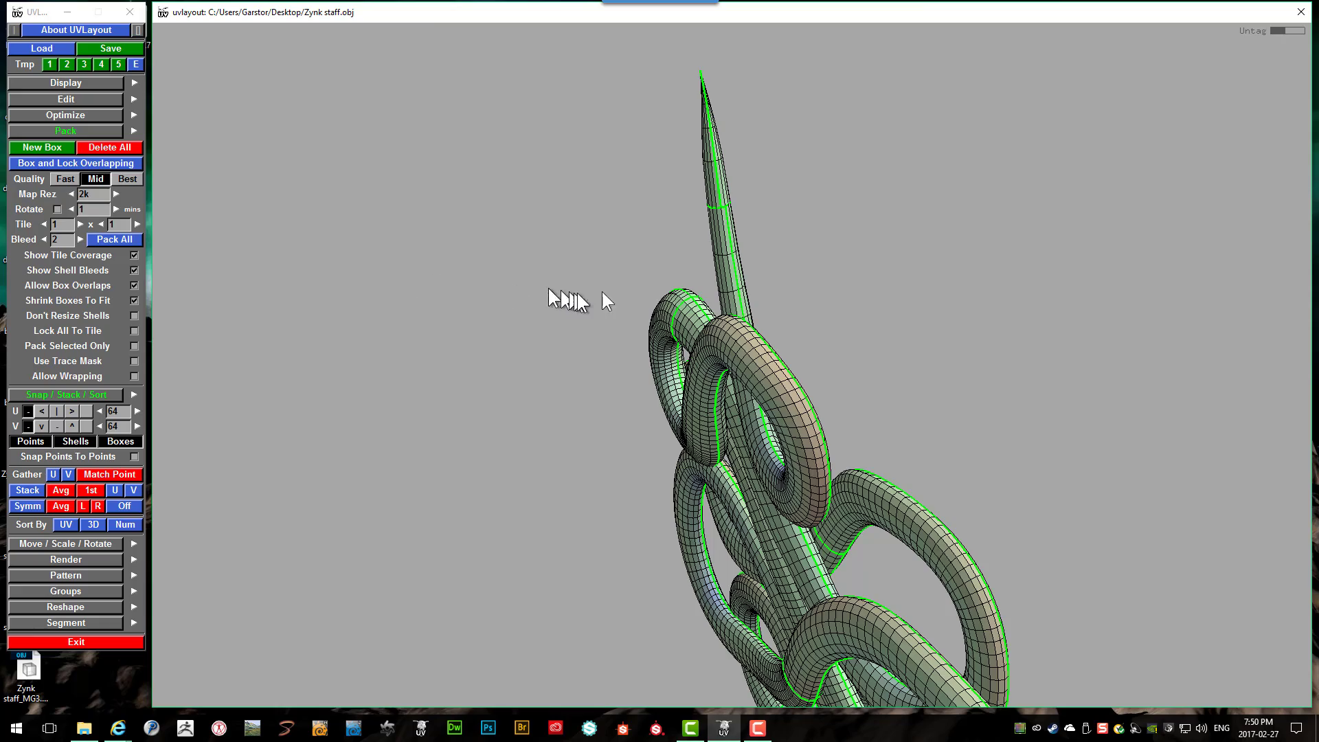
middle_click_drag(575, 261, 867, 437)
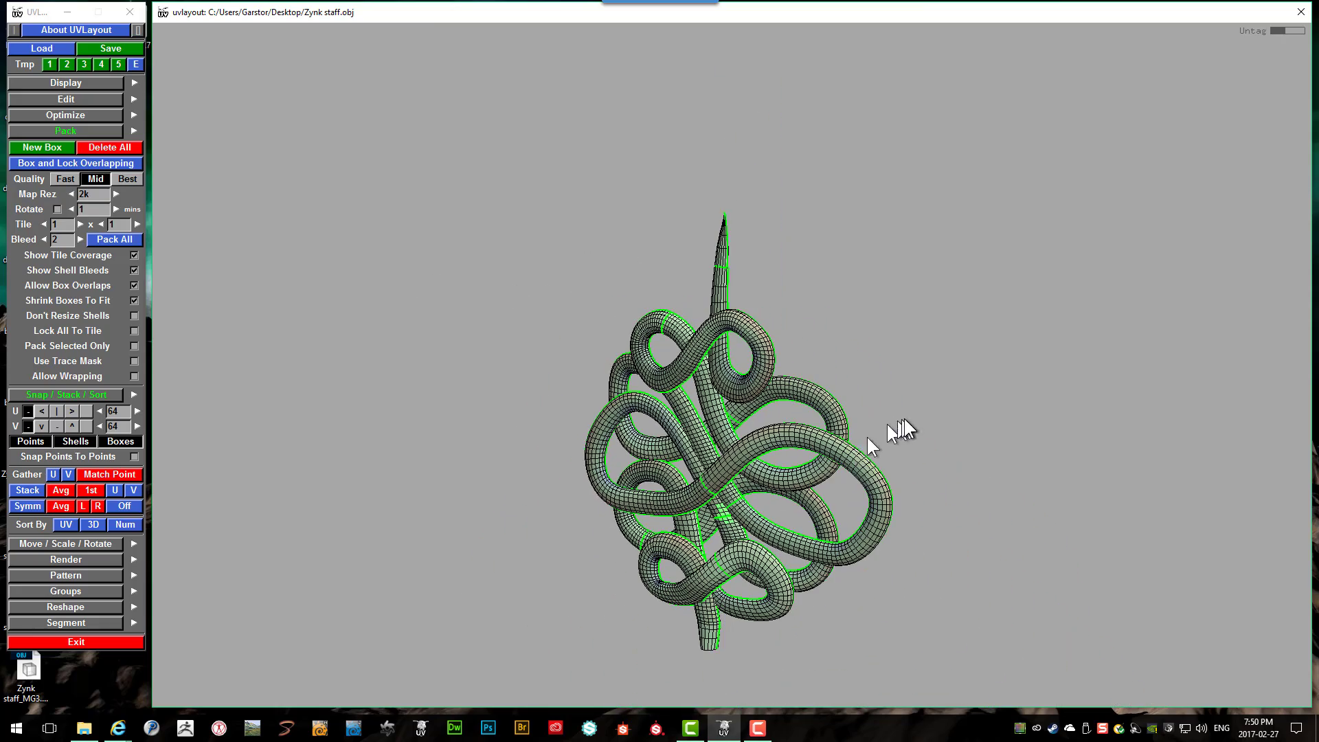